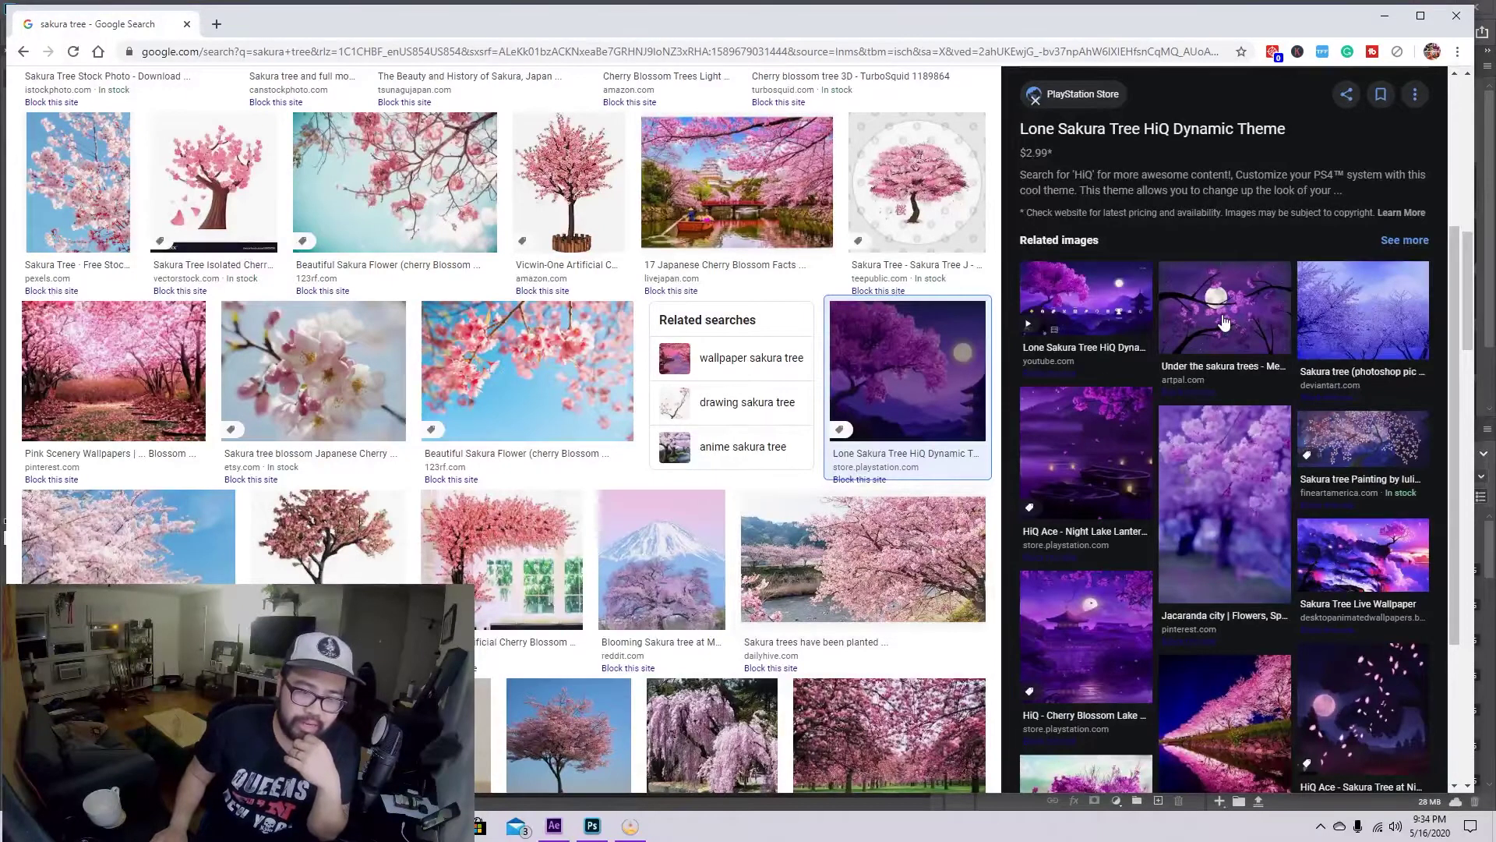
- View the related Lone Sakura Tree HiQ theme image, close the browser, and fit the Sakura Tree drawing in Photoshop's window
click(1046, 323)
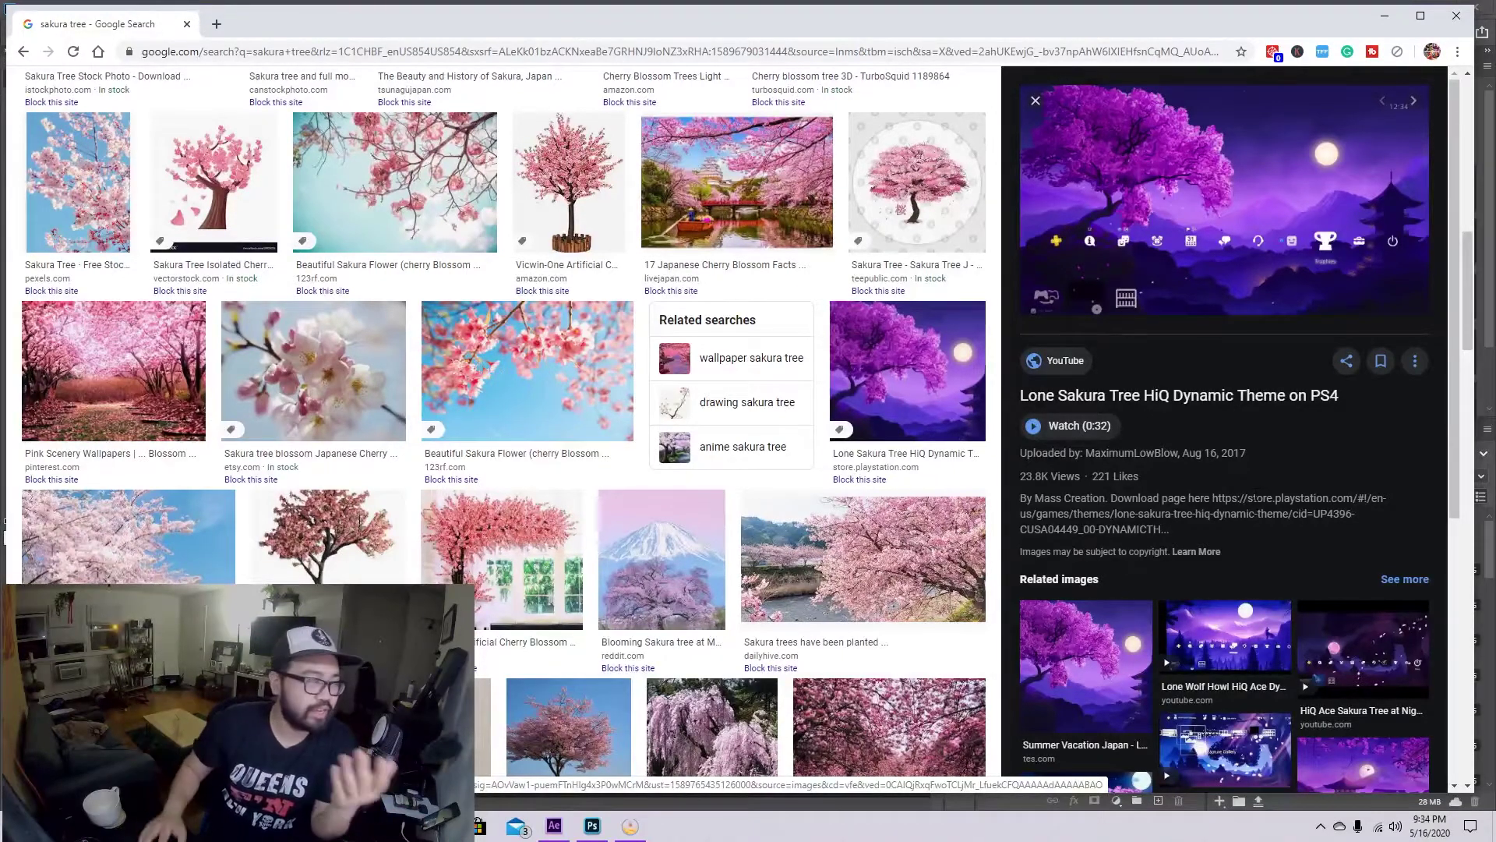
click(1457, 16)
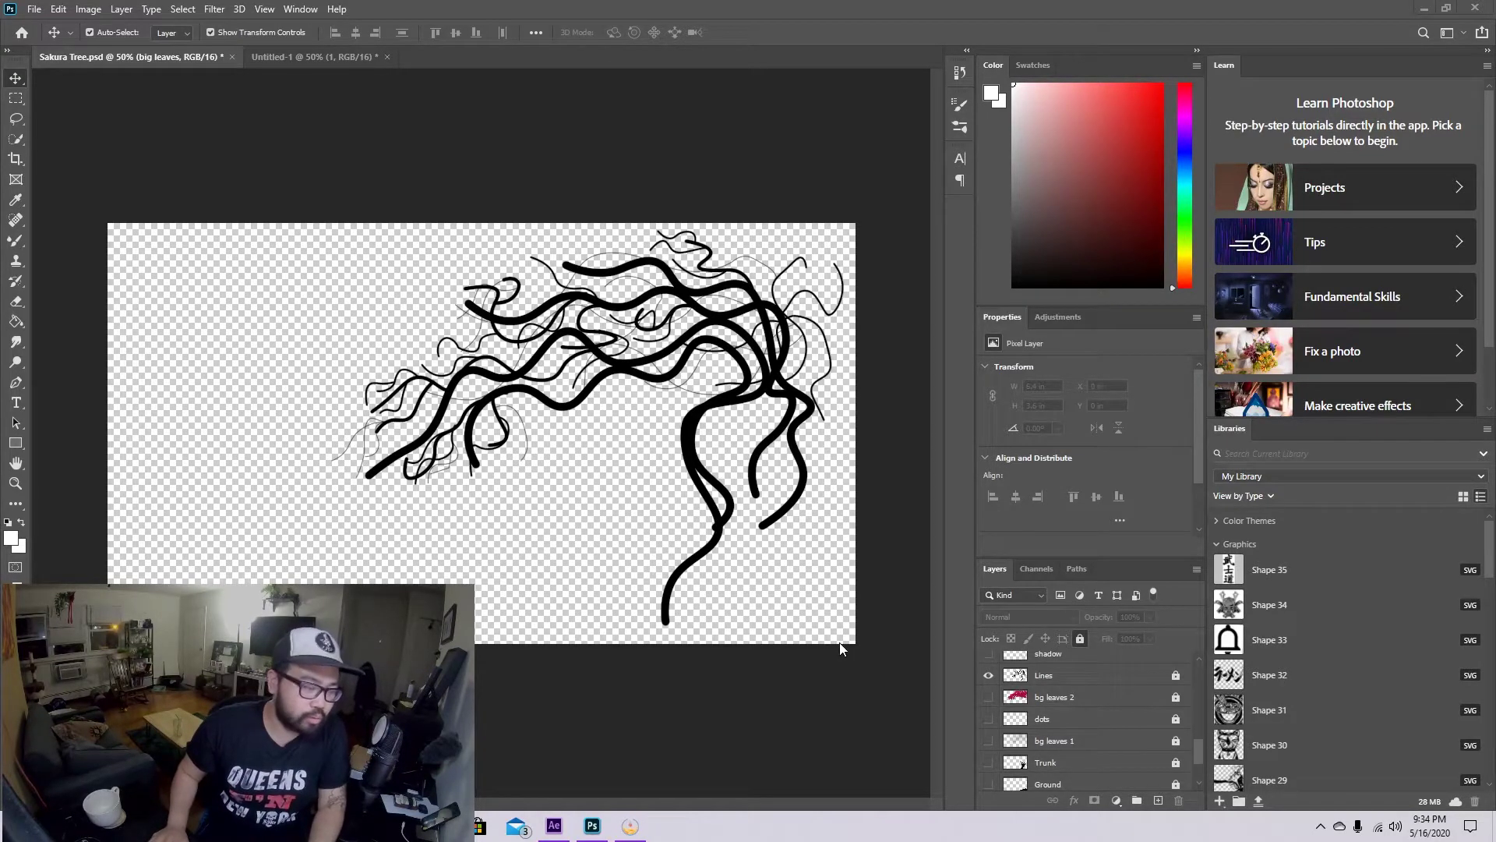
click(924, 522)
key(ctrl+0)
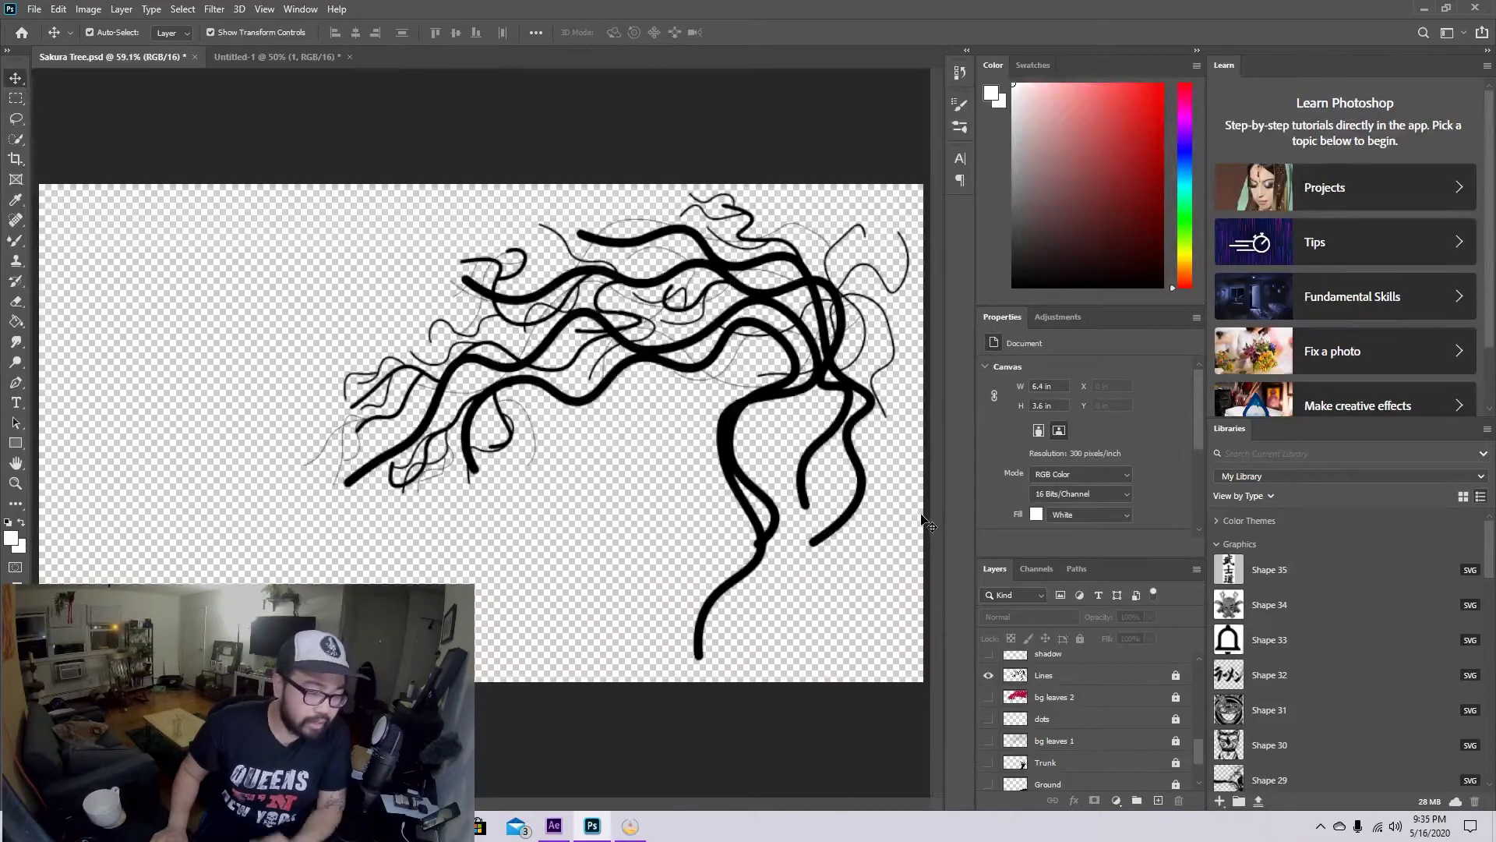
- Sketch a trial seven-point path with the Curvature Pen tool in the empty area beside the branches and discard it
click(21, 393)
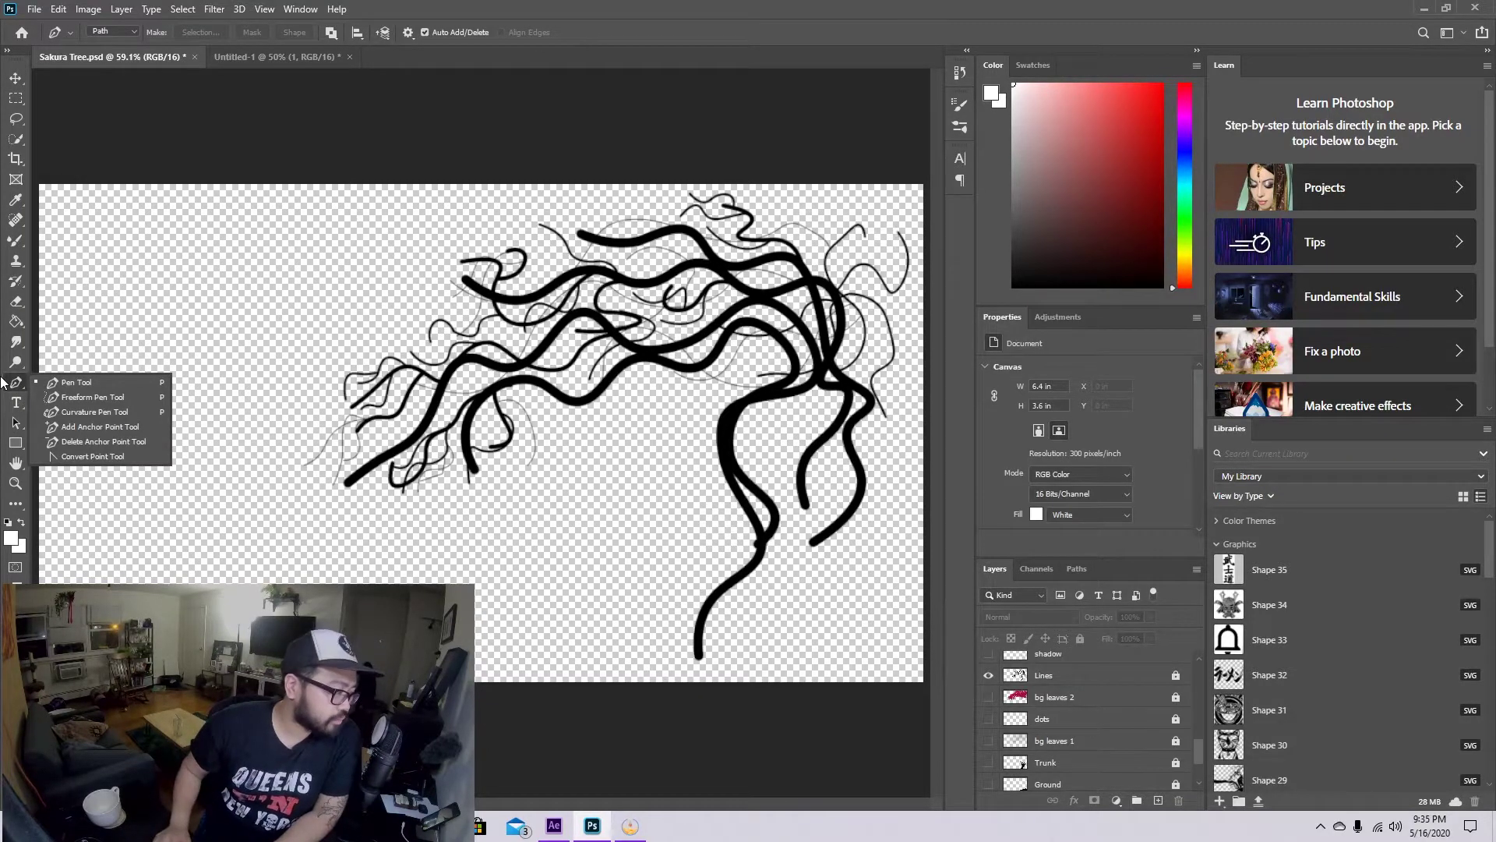
click(152, 413)
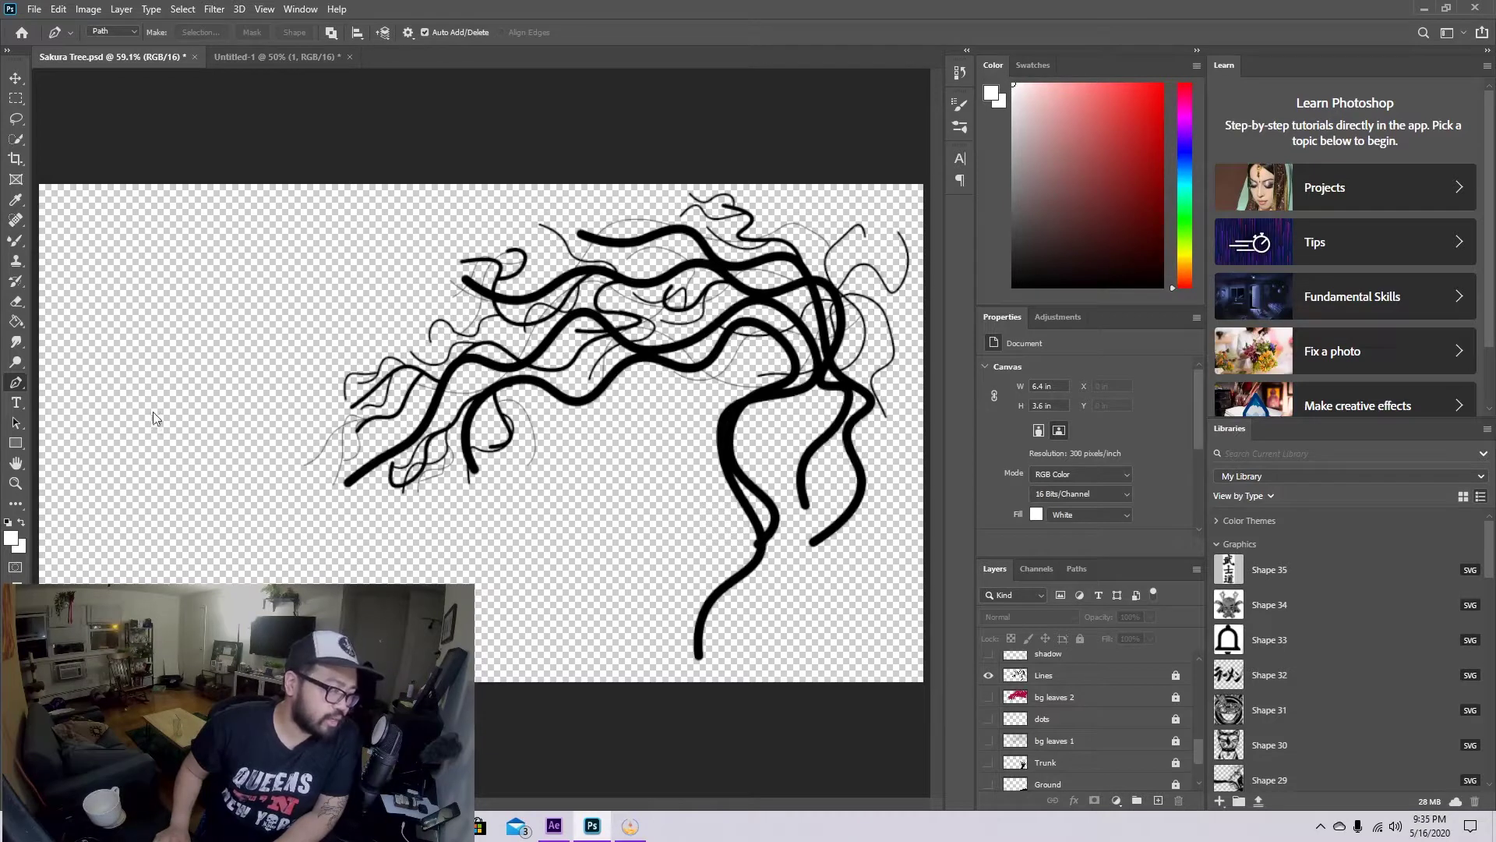
click(180, 321)
click(179, 356)
click(205, 372)
click(232, 375)
click(173, 432)
click(101, 386)
click(140, 292)
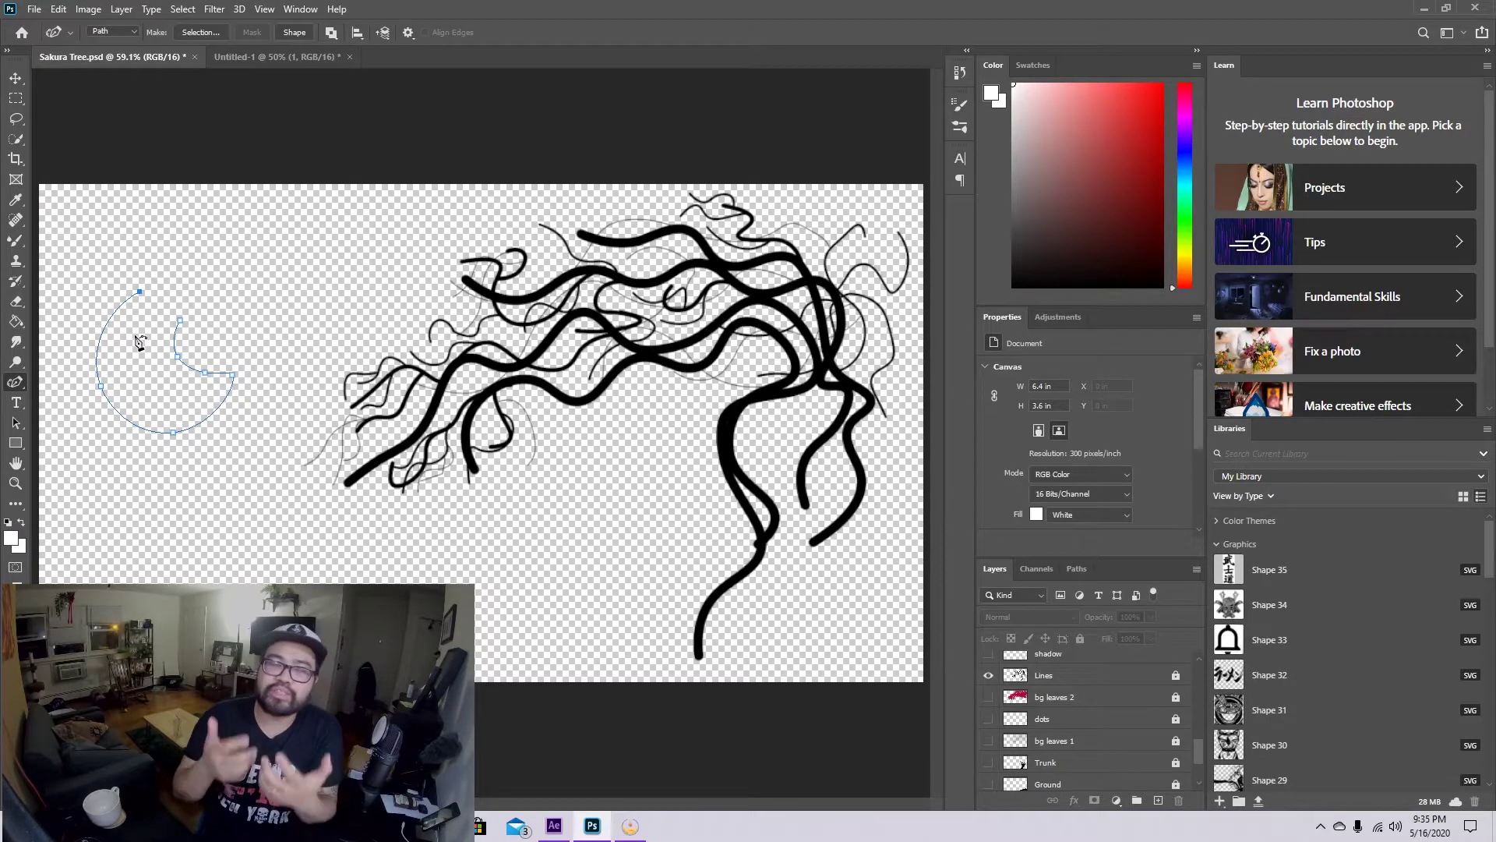
key(Escape)
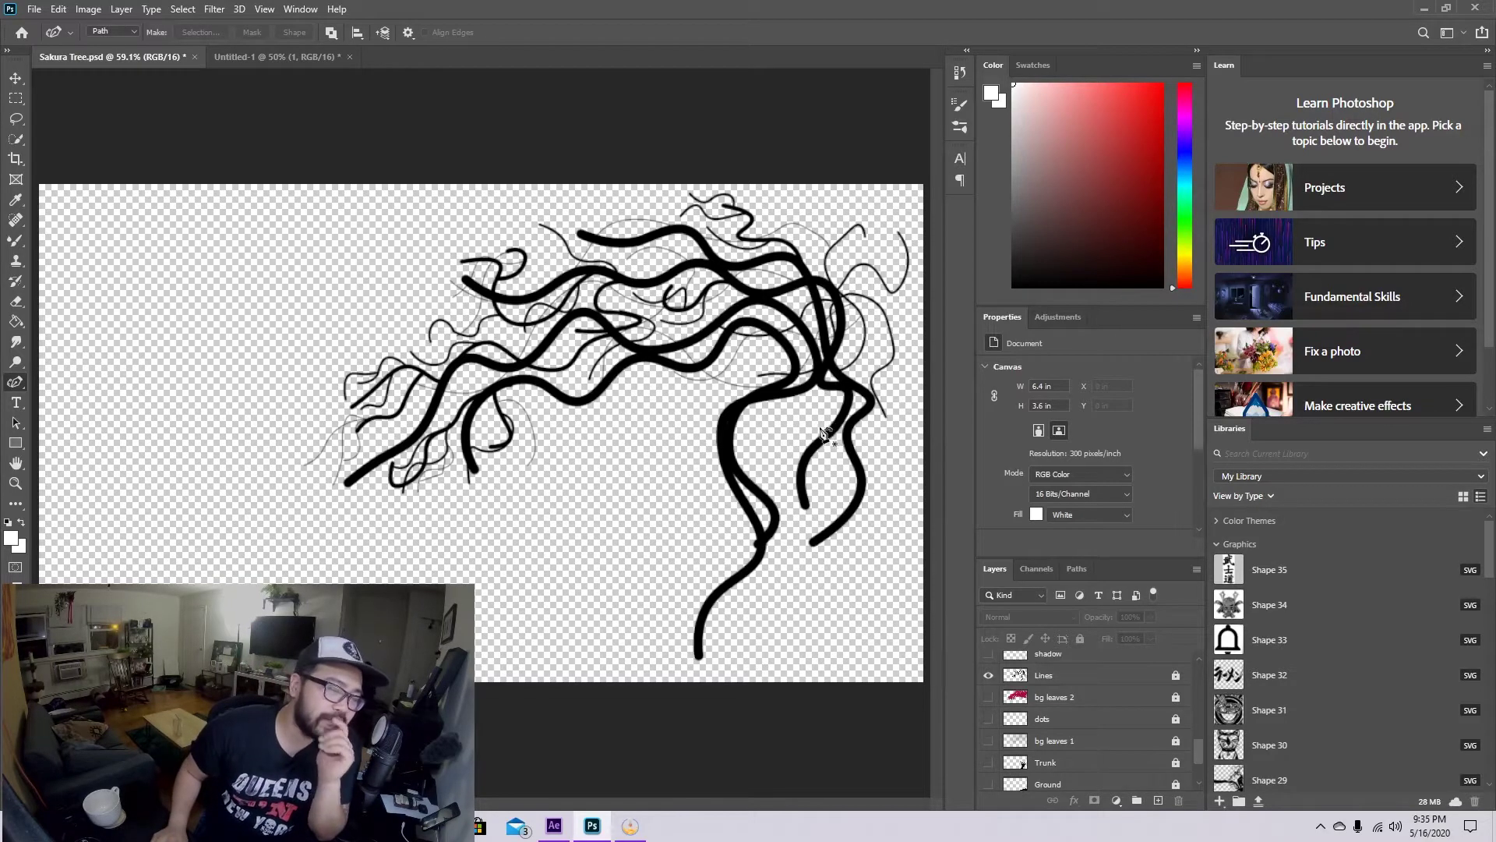
- Make the Trunk and Ground layers of the sakura tree visible
click(988, 763)
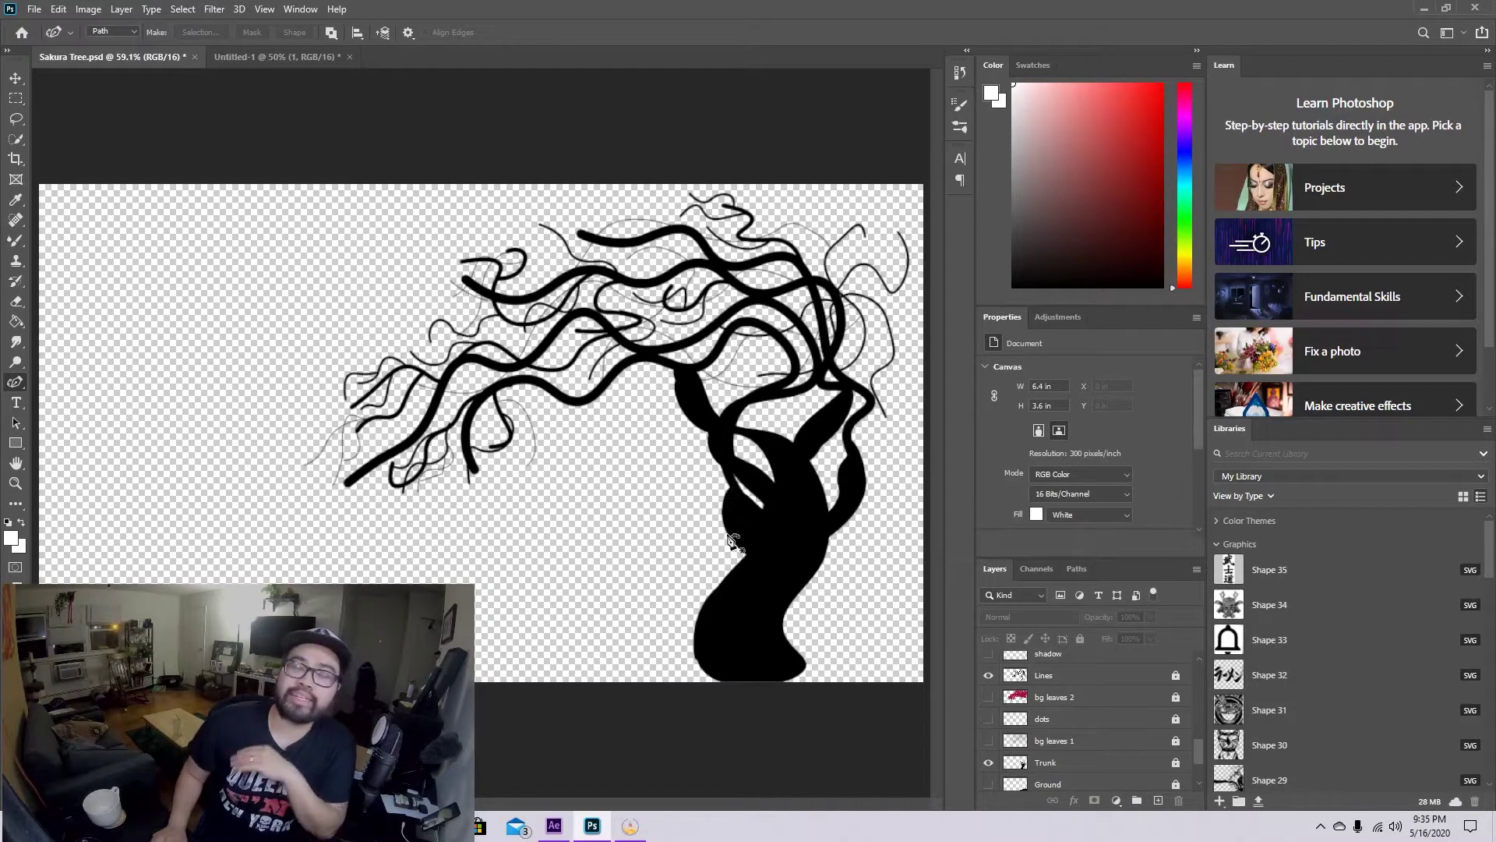
scroll(1021, 713, down, 1)
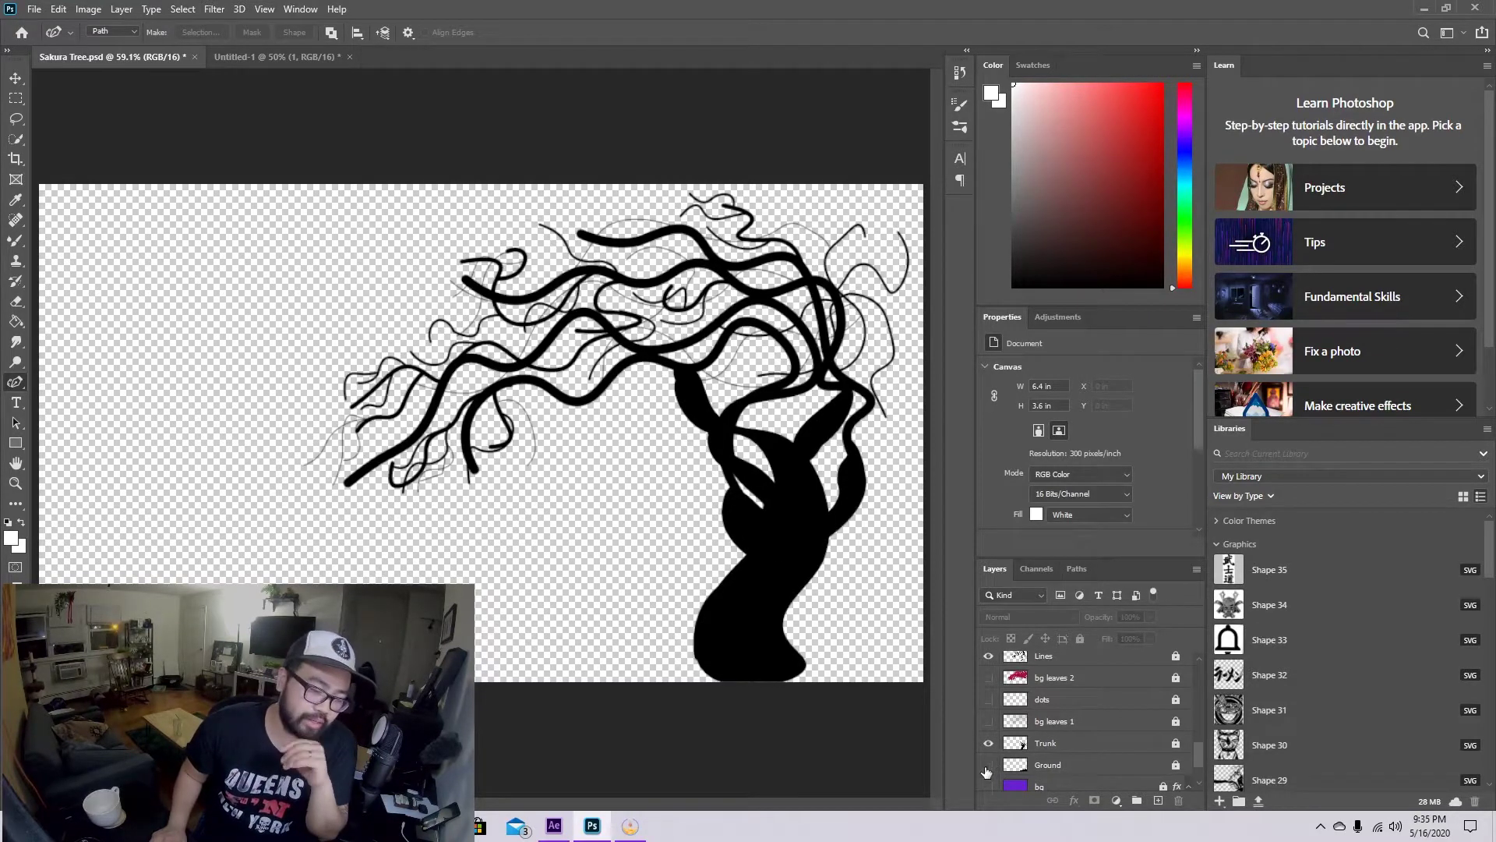
click(987, 766)
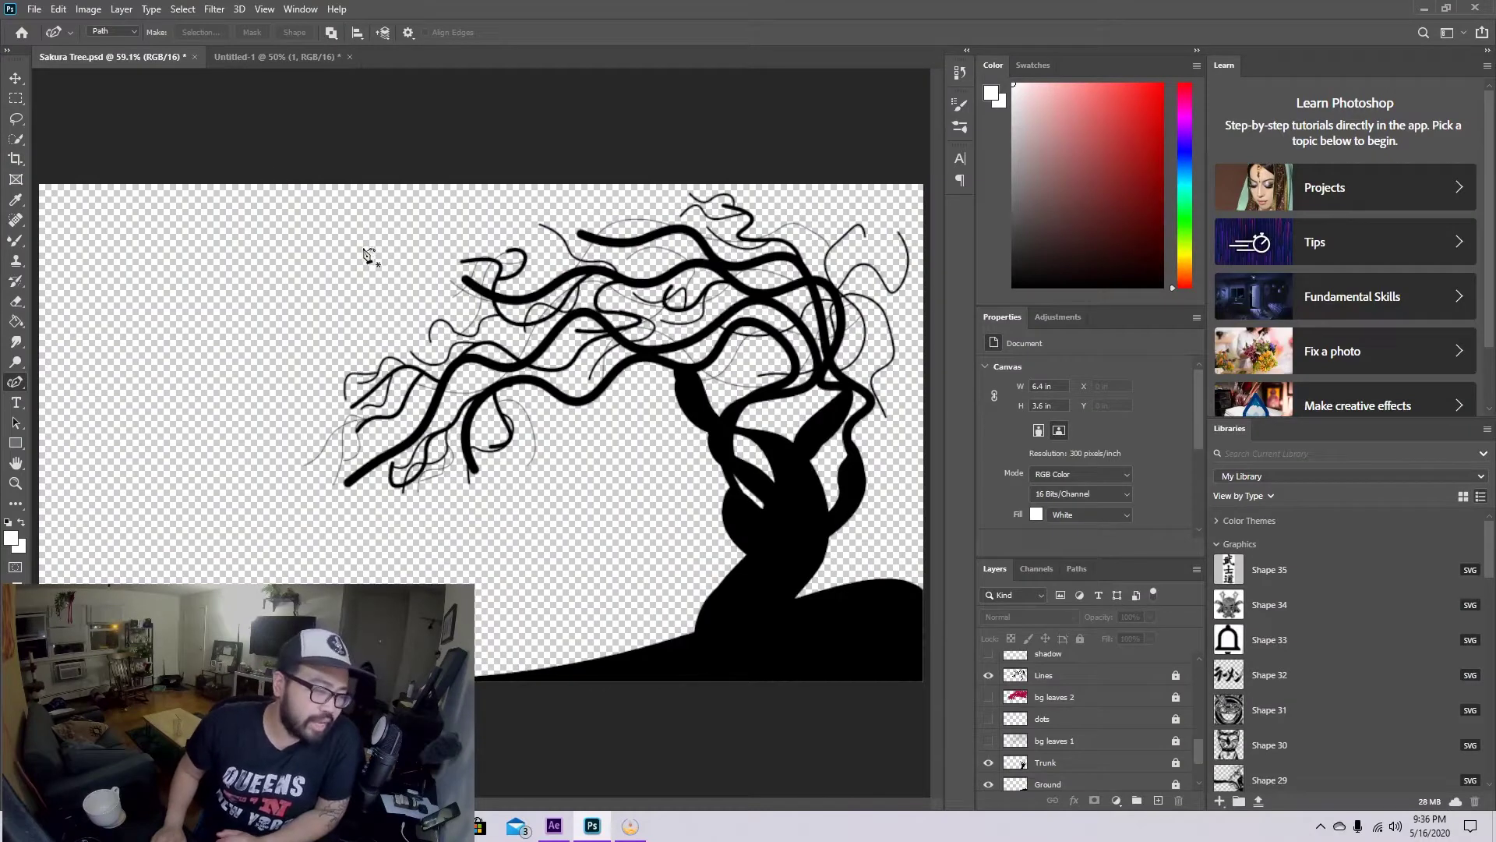
- Load the Special Effects brush Kyle's Concept Brushes - Foliage Mix 2 for the Mixer Brush and try a stroke on the canvas
click(23, 245)
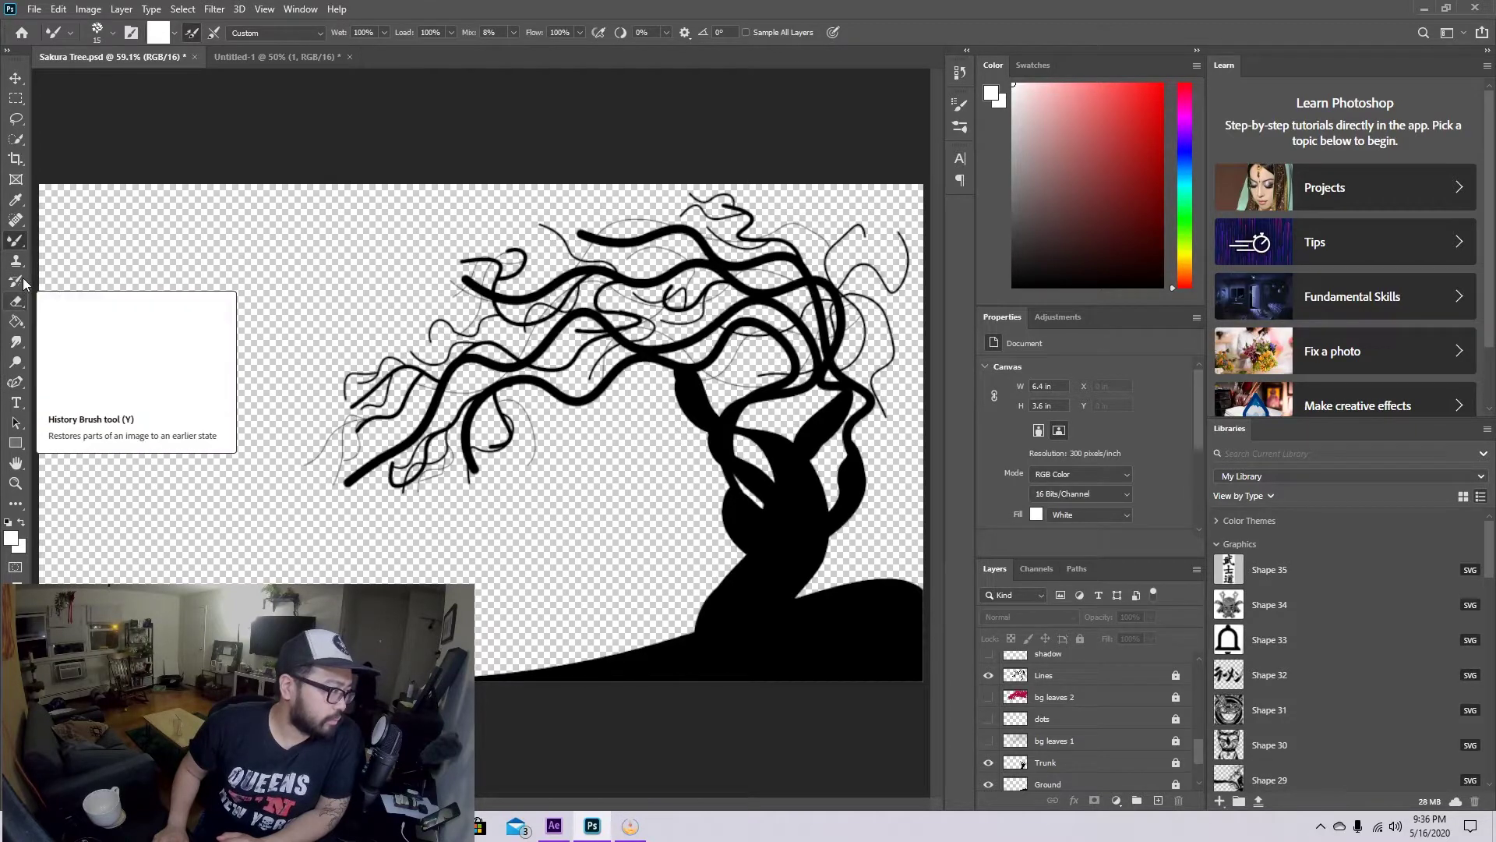
click(24, 284)
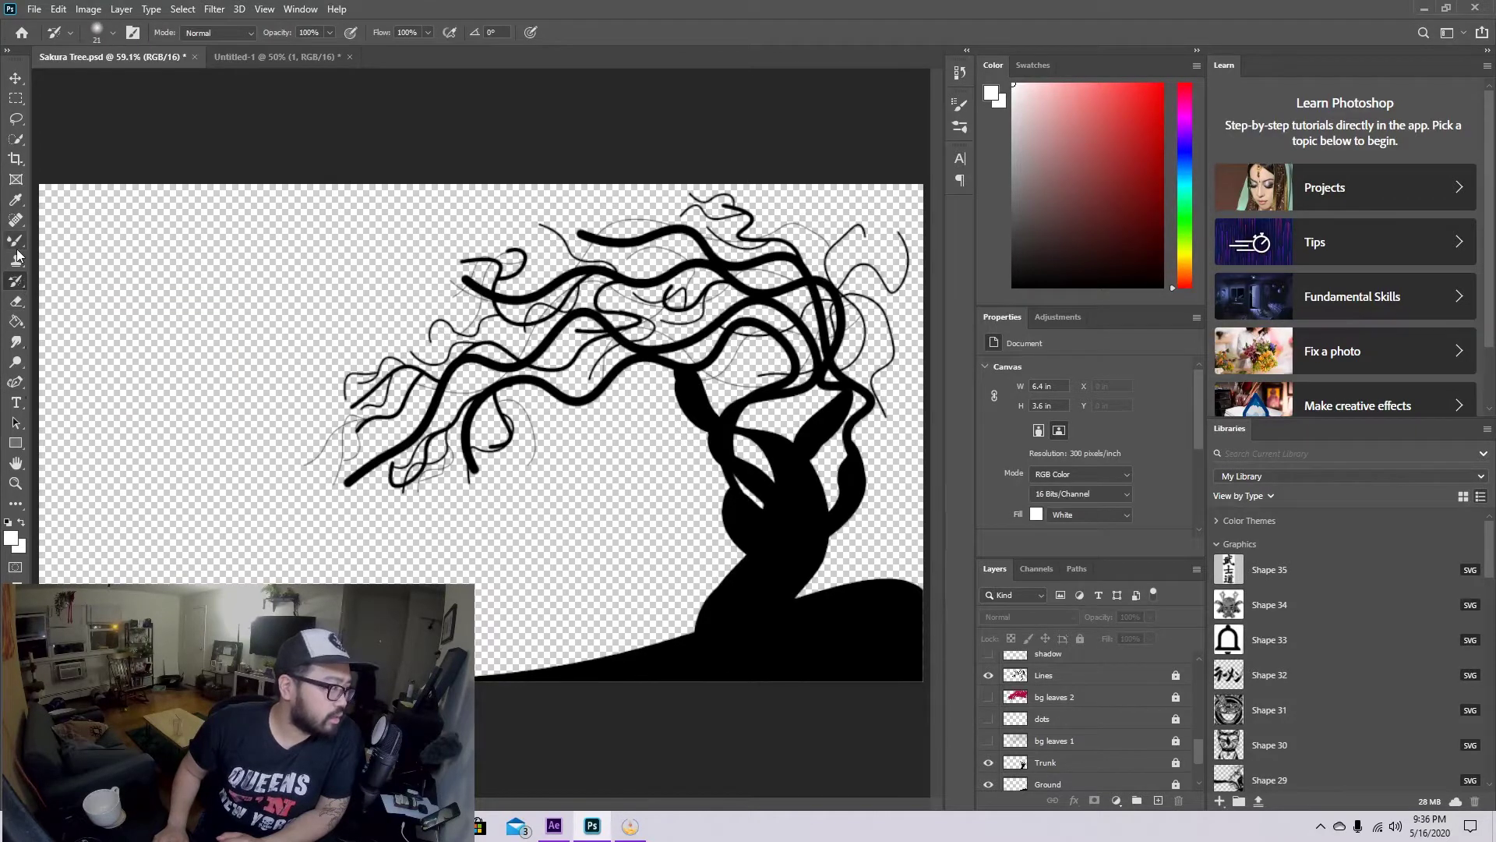
click(23, 241)
click(112, 33)
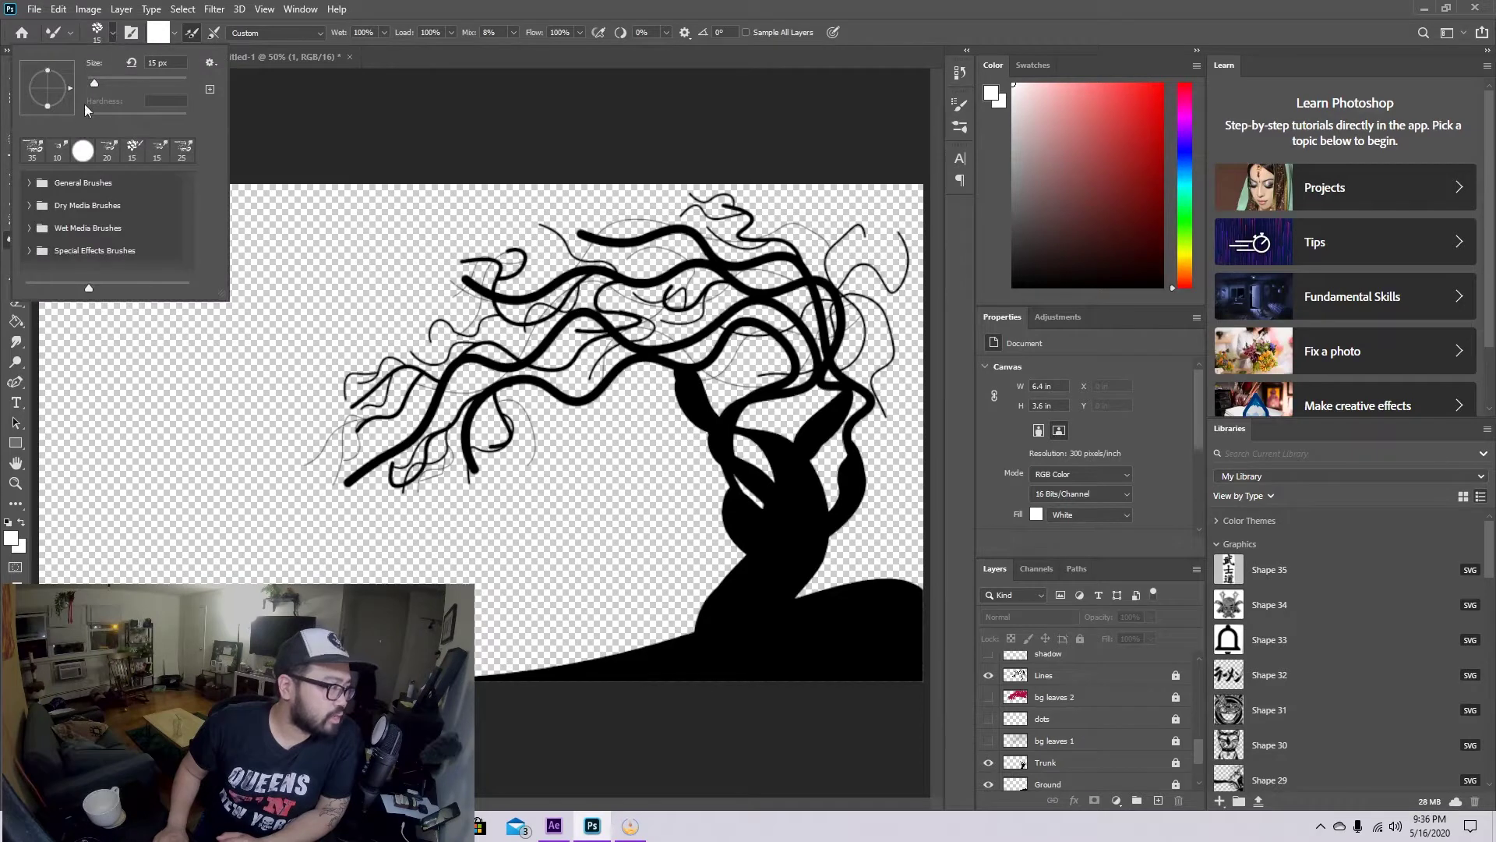
click(32, 250)
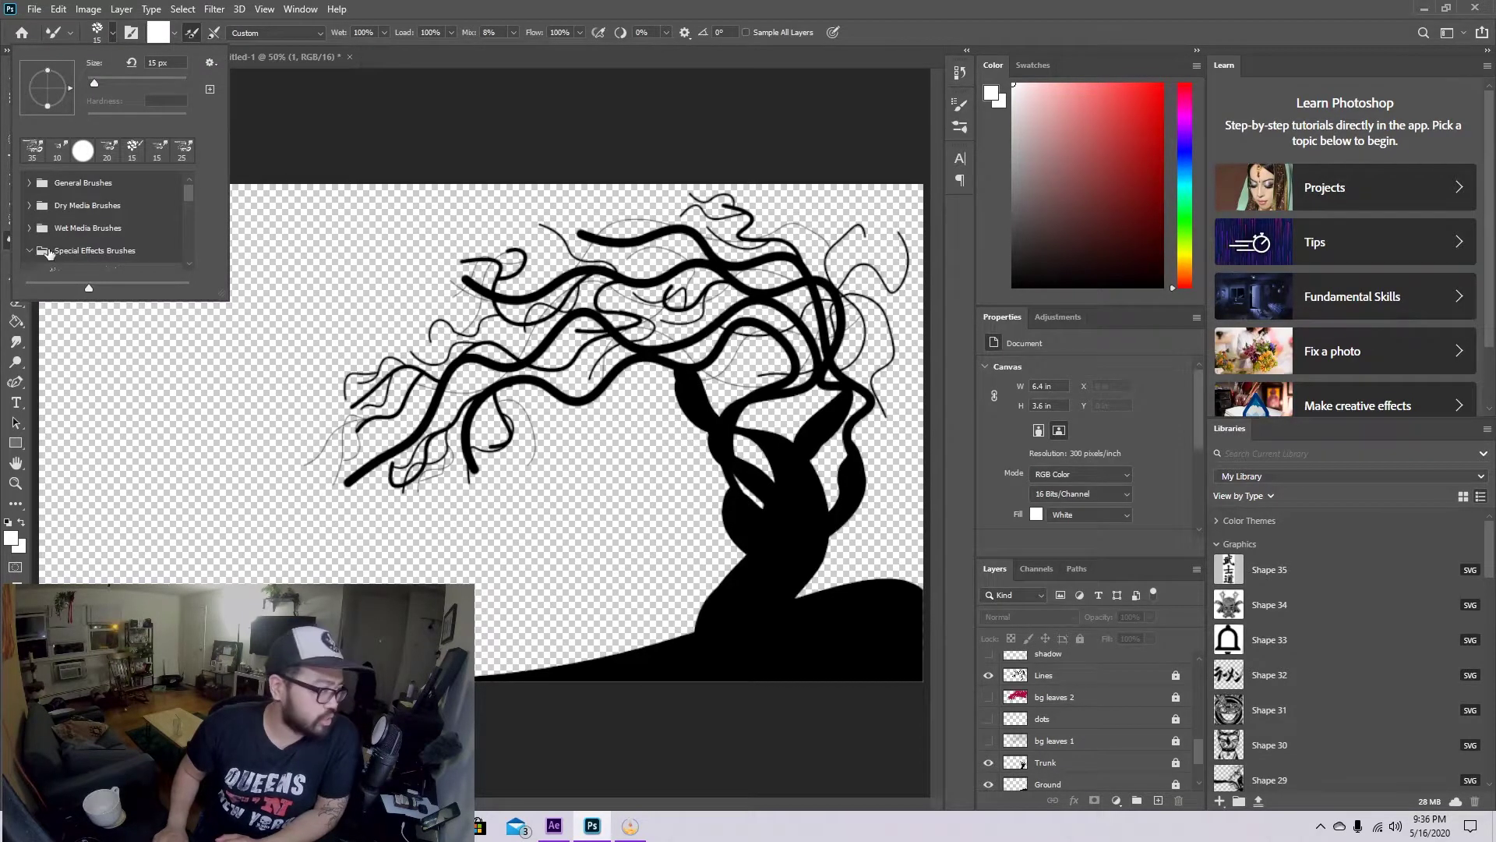
scroll(62, 249, down, 3)
scroll(69, 250, down, 3)
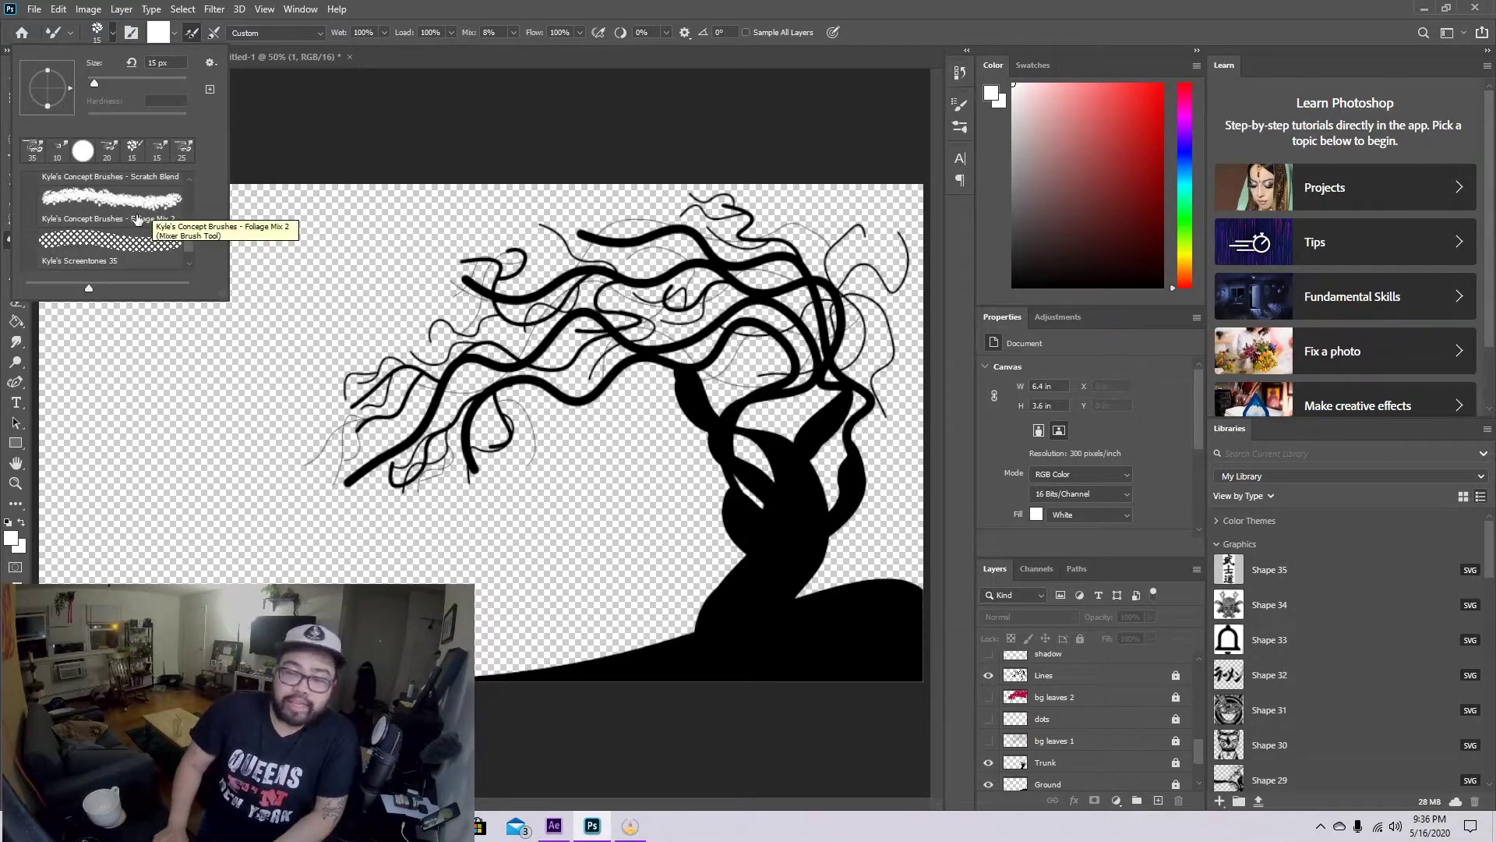
click(136, 220)
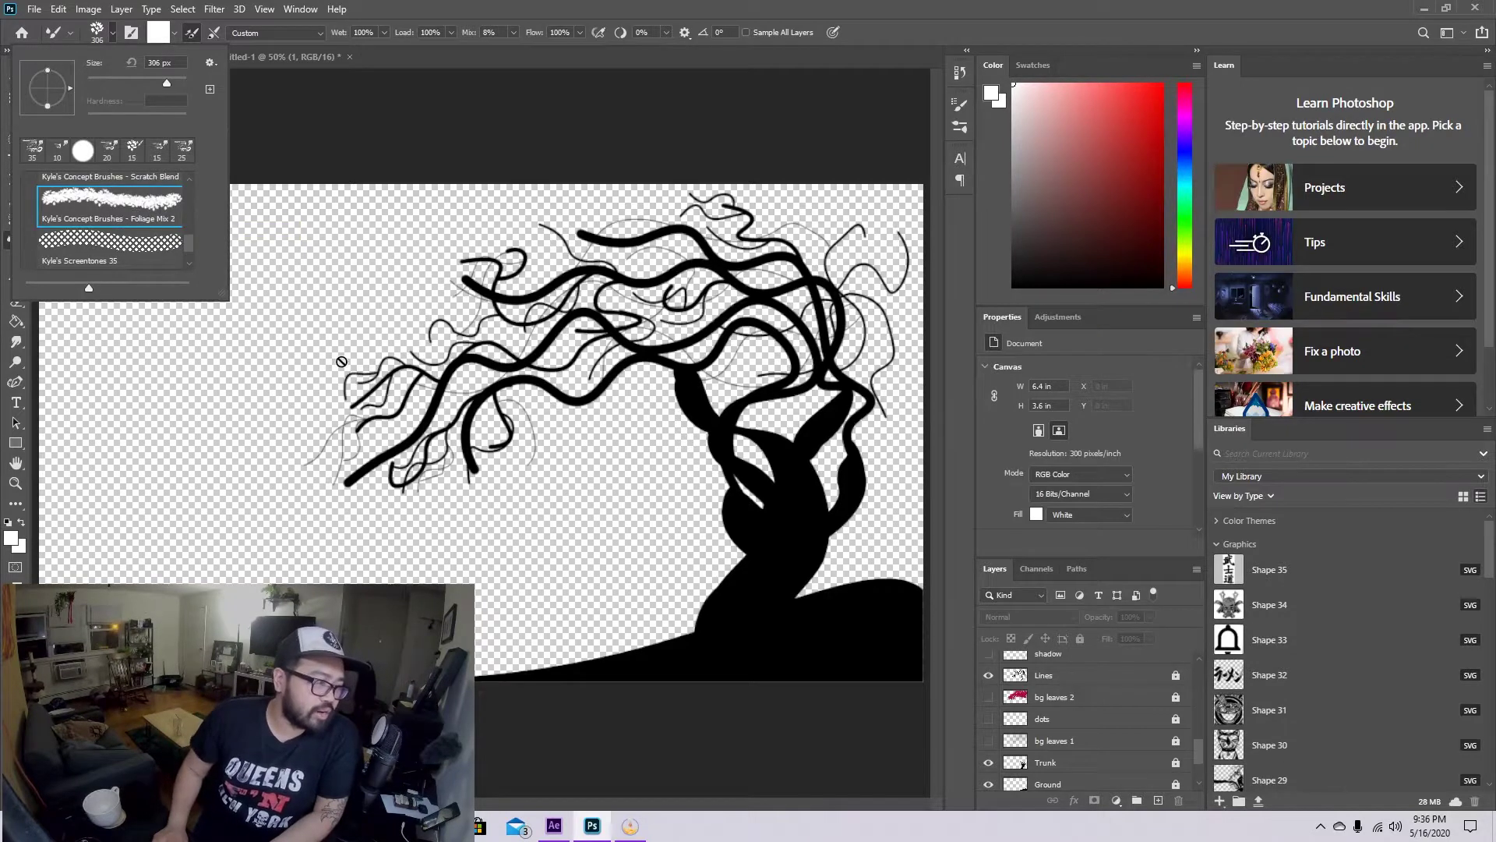
click(294, 123)
click(461, 290)
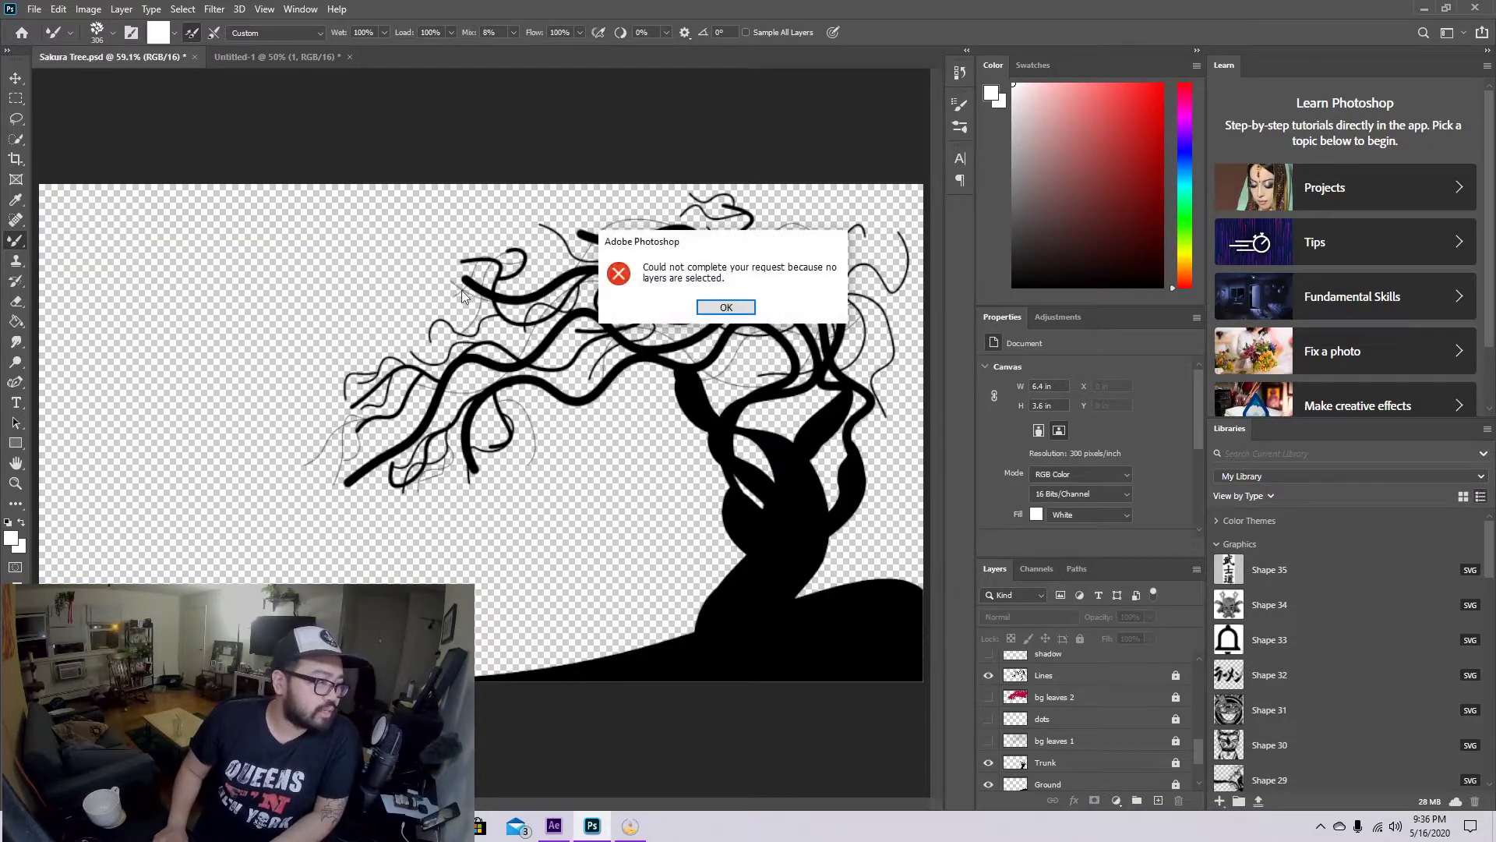
click(728, 308)
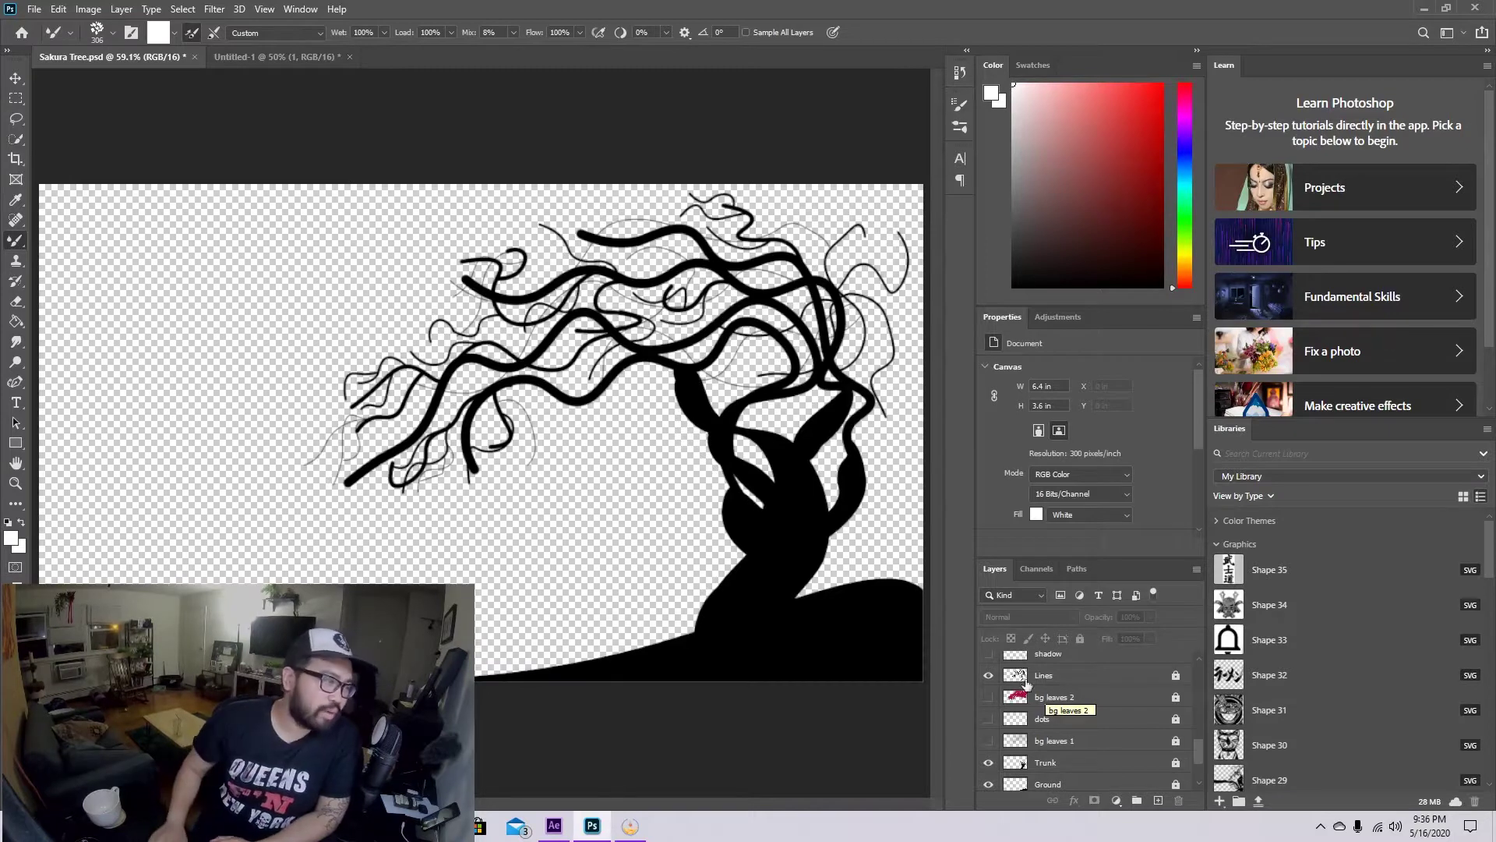
- Make both bg leaves 2 layers visible, one behind the branches and one in front of them
click(989, 698)
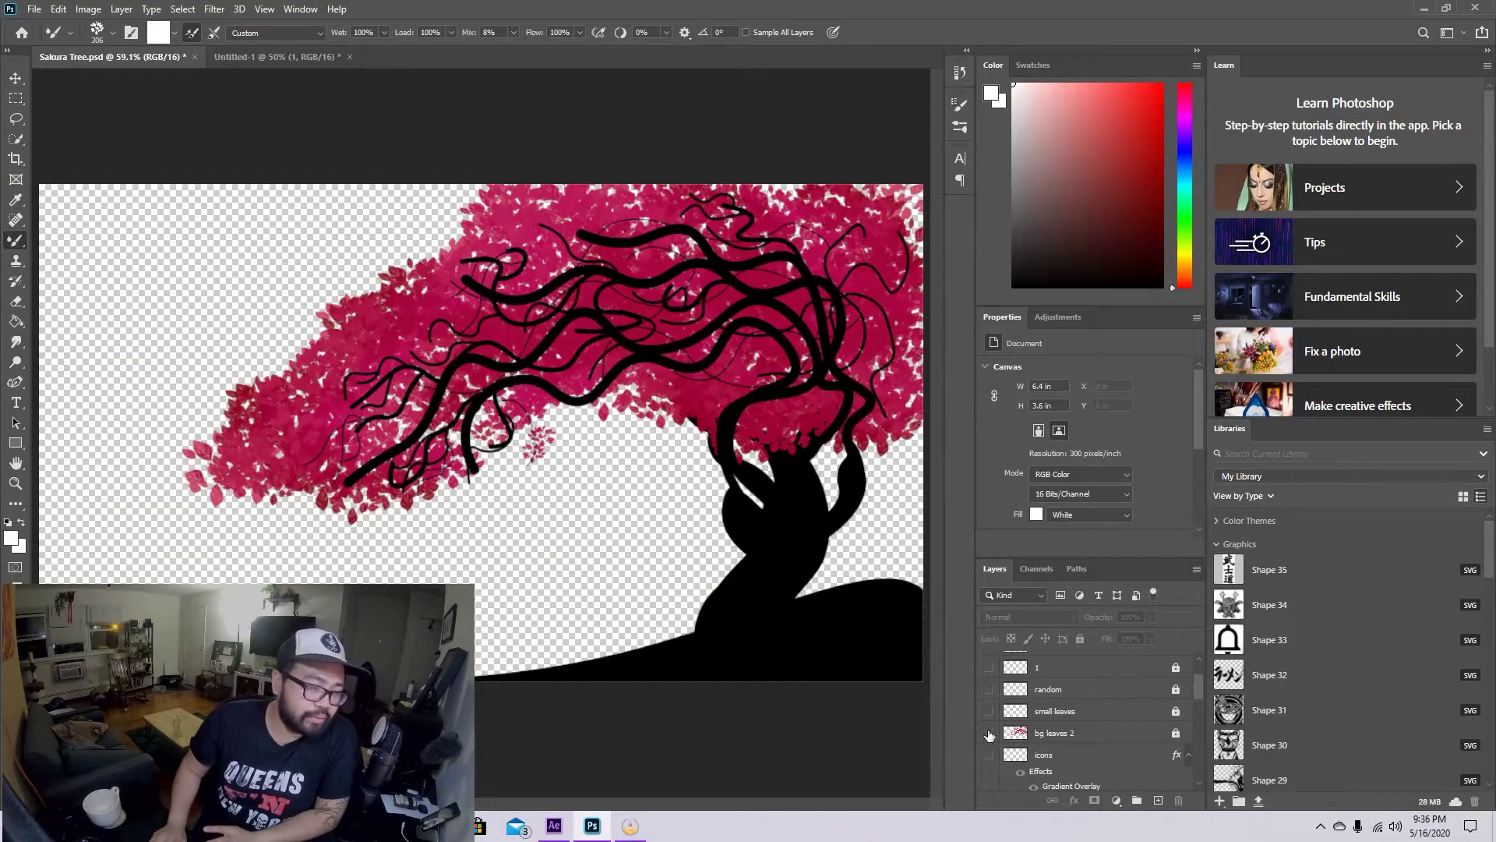
click(989, 733)
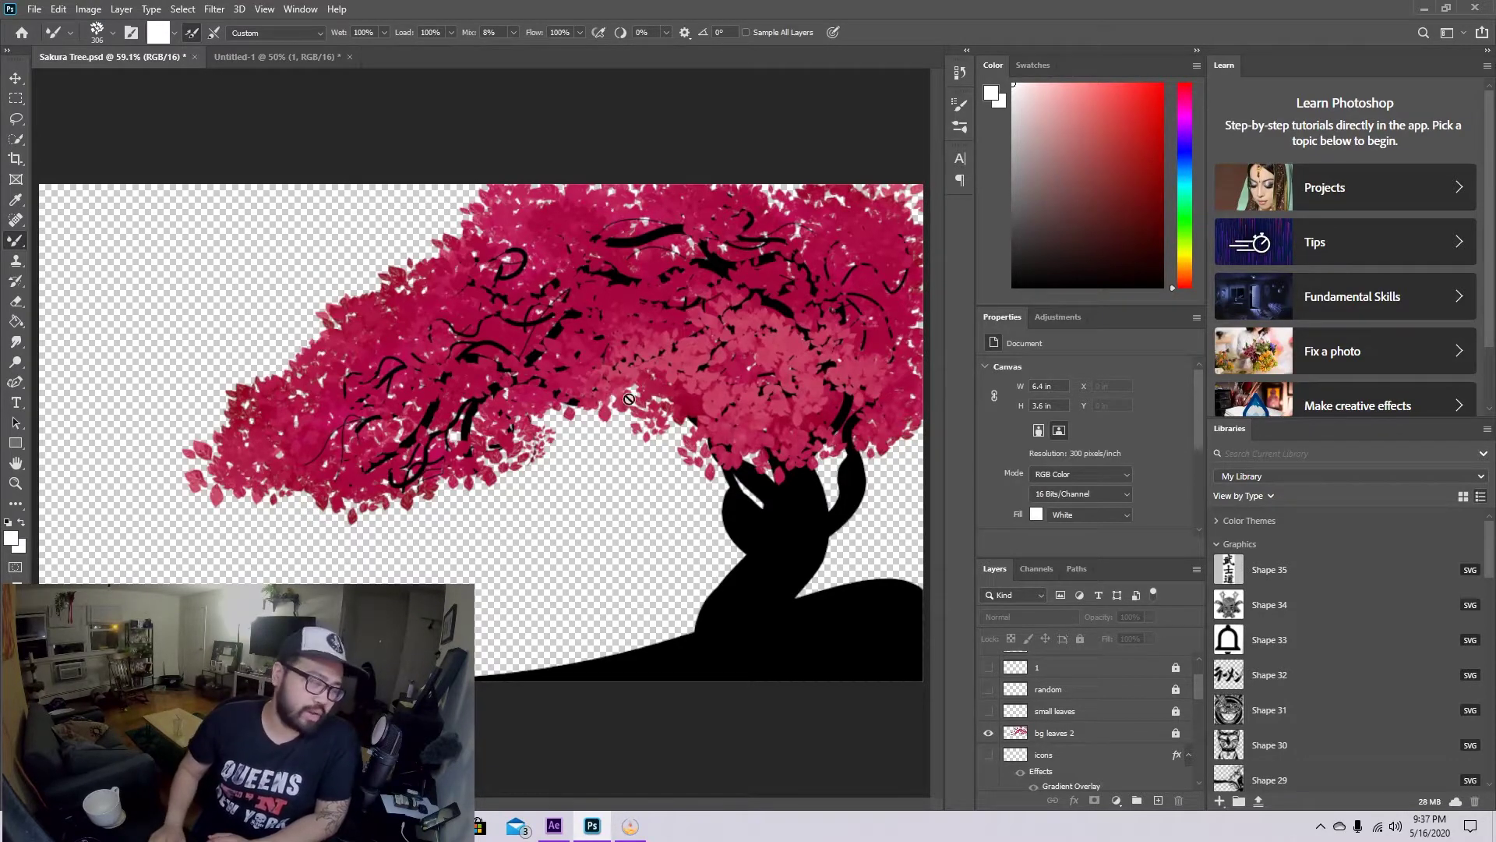
- Show the Main Leaves layer in the Untitled-1 document and examine its petal shapes up close
click(279, 50)
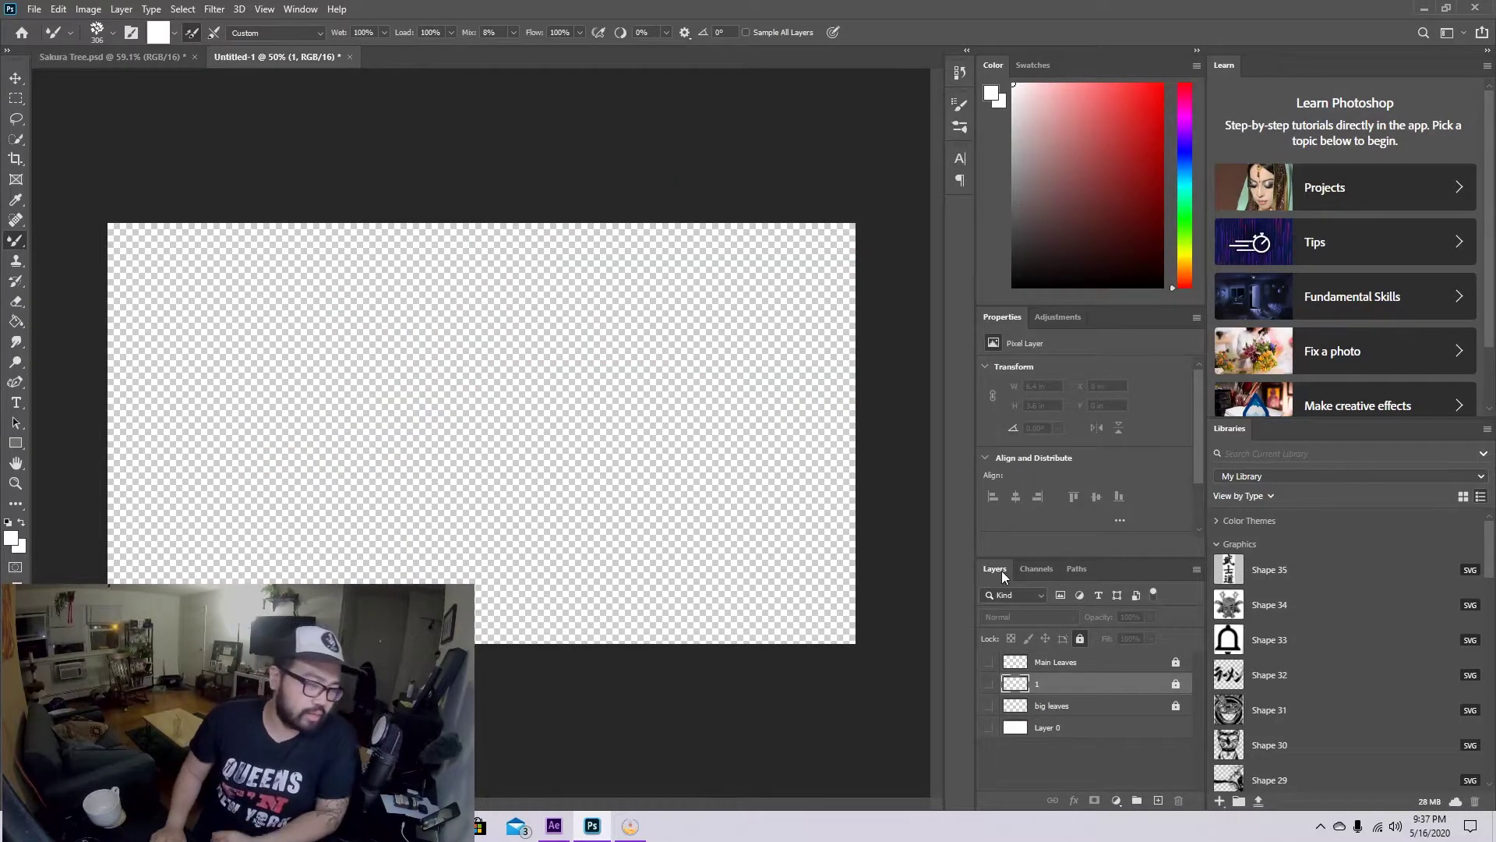
click(988, 664)
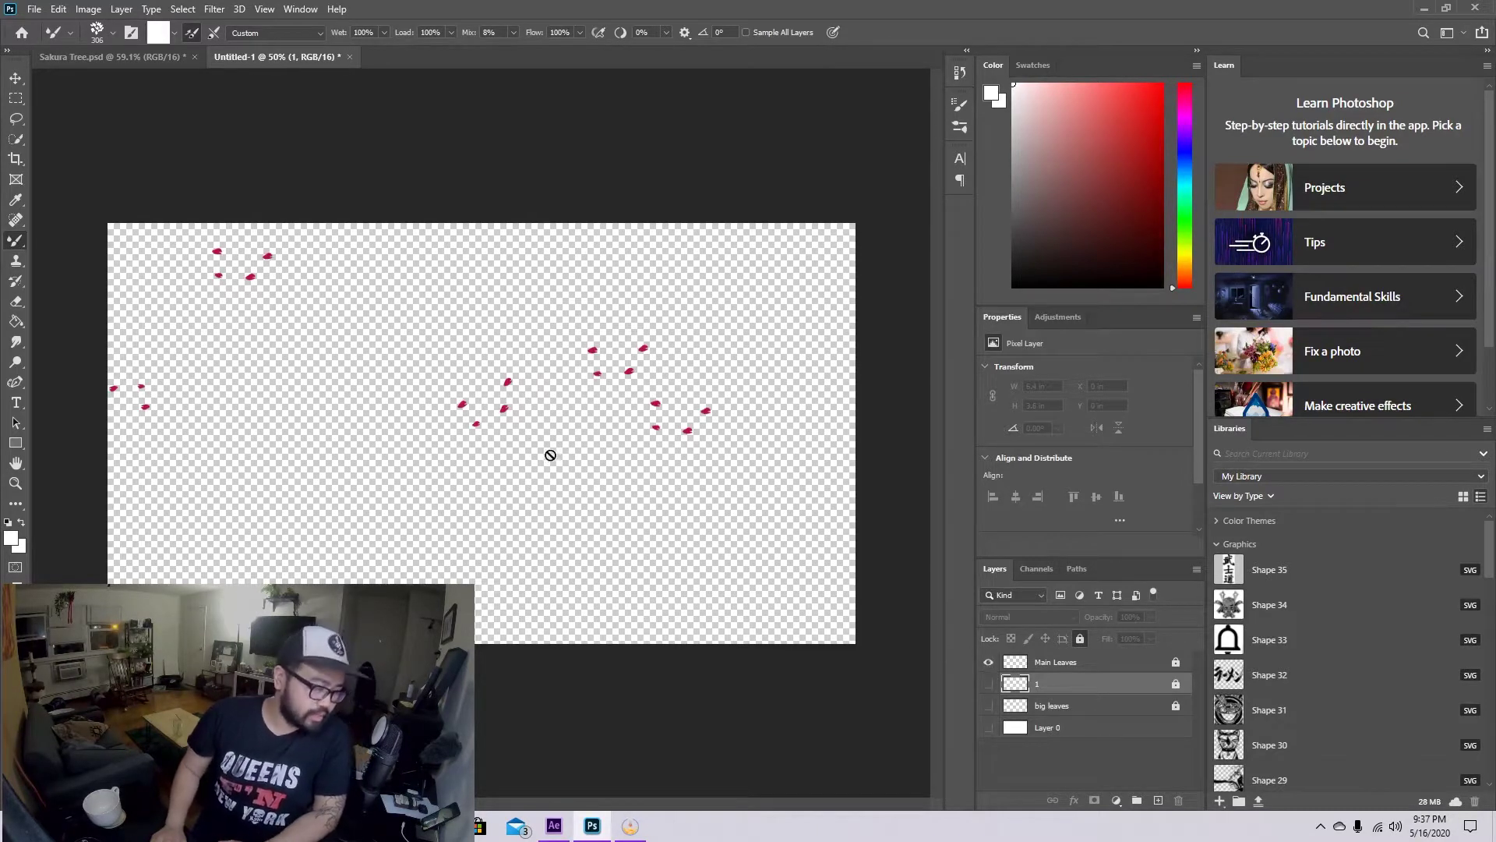
key(z)
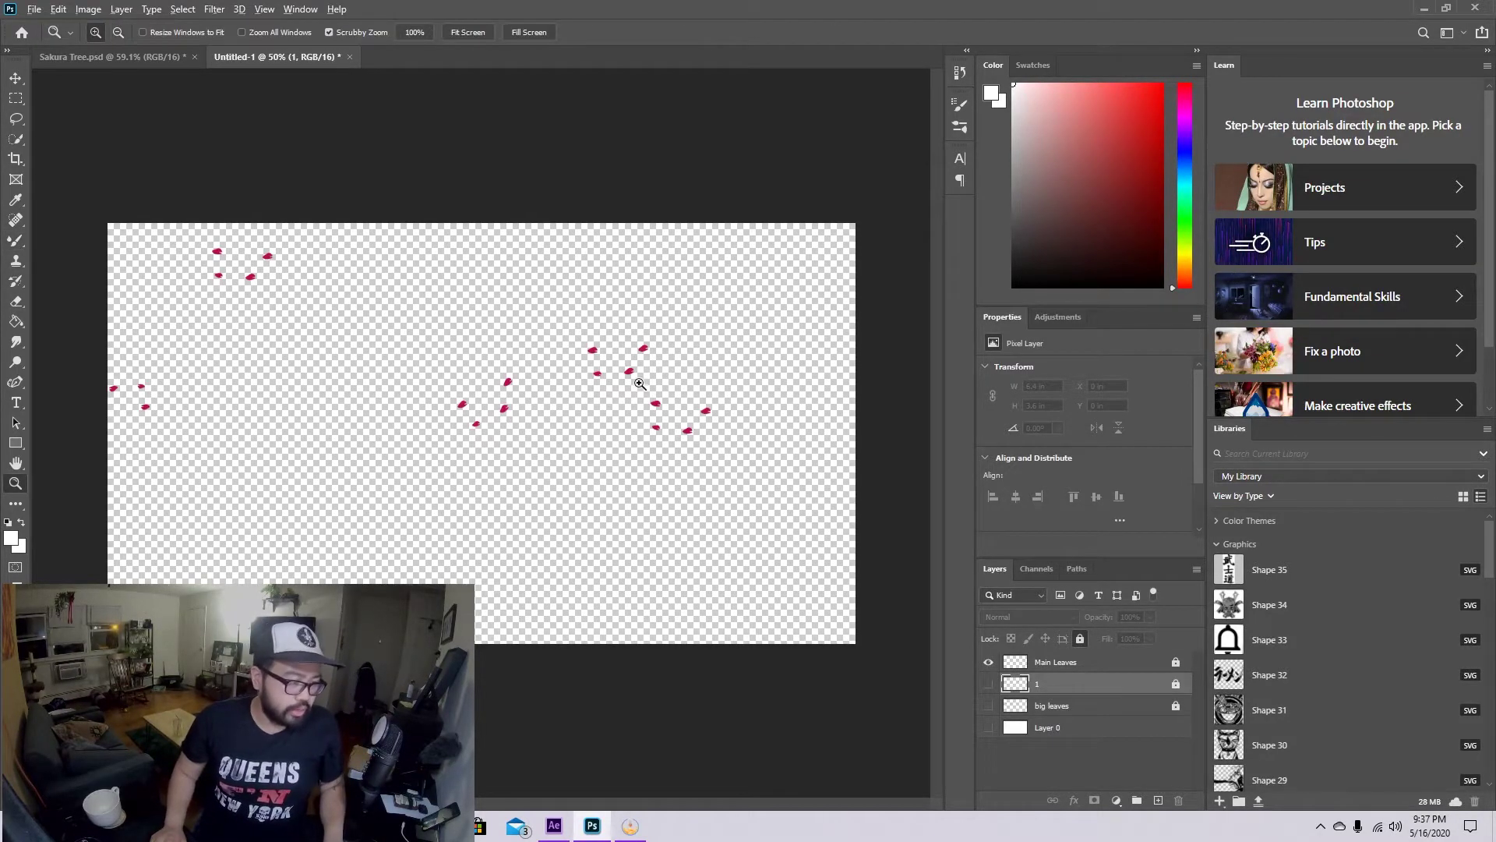
click(639, 383)
click(639, 384)
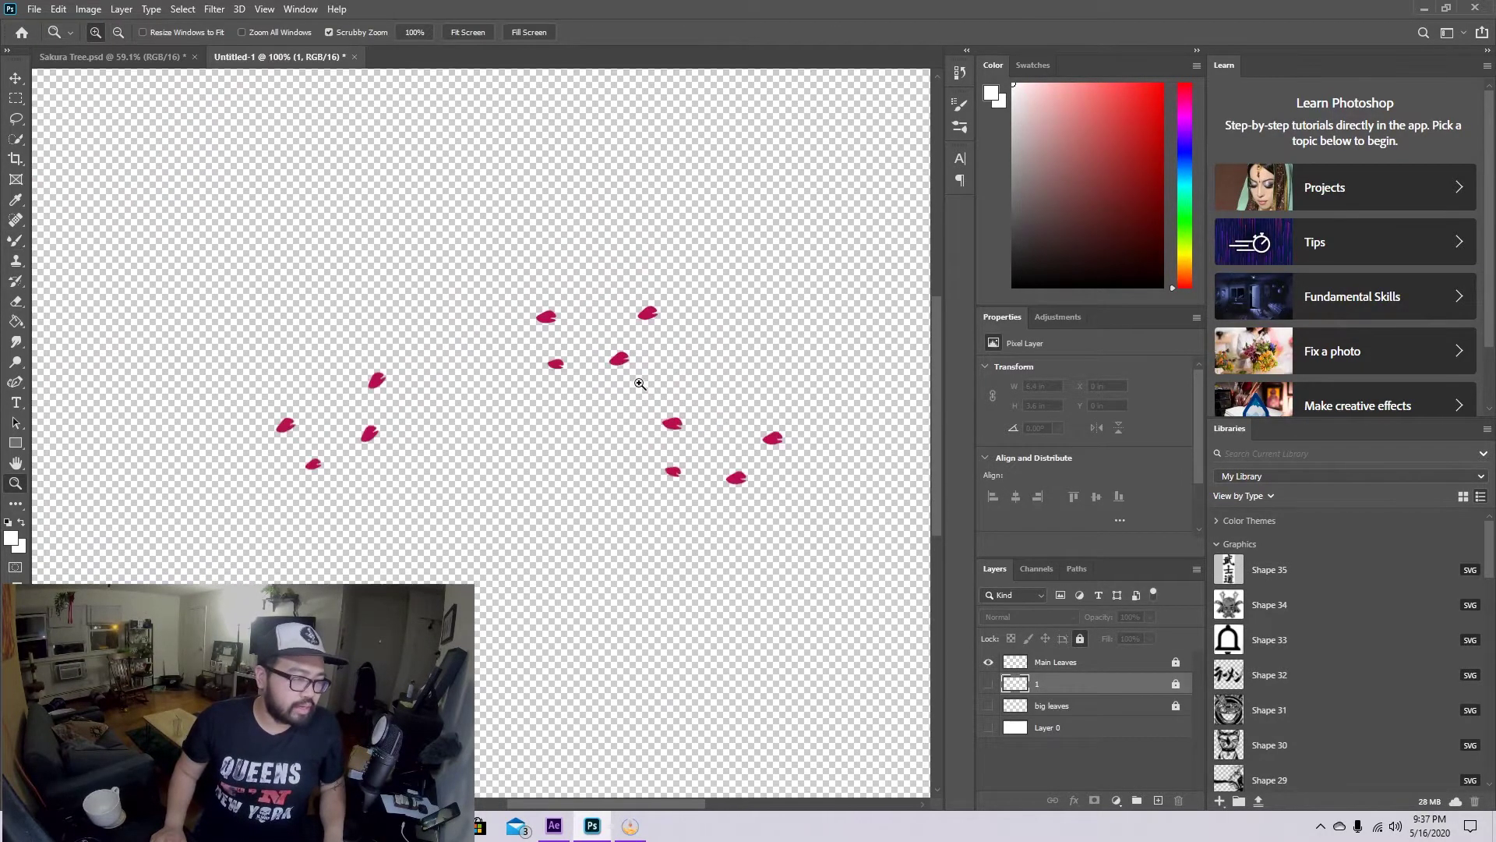
click(636, 304)
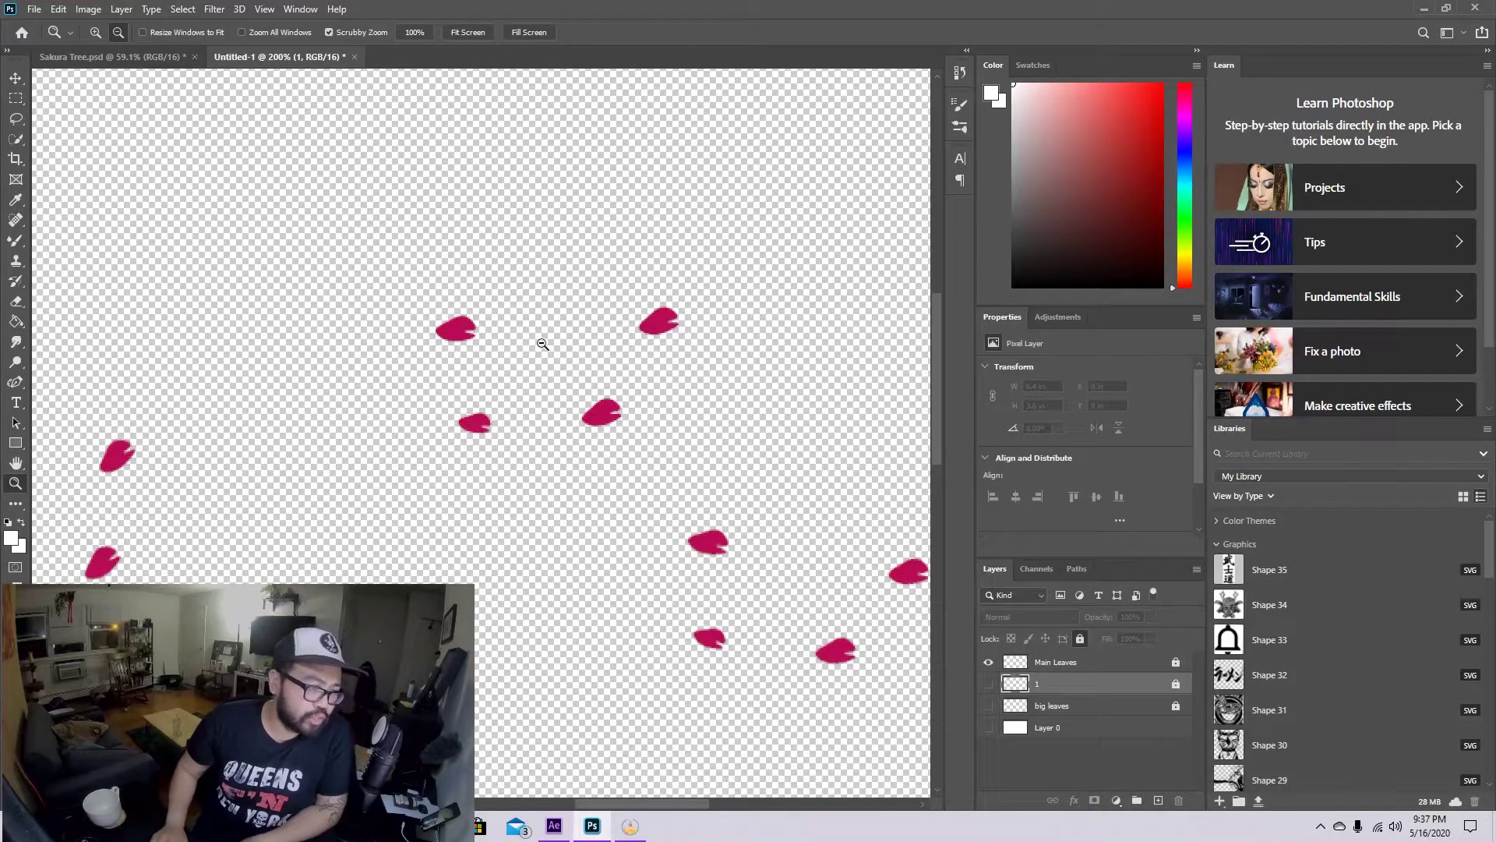
key(ctrl+0)
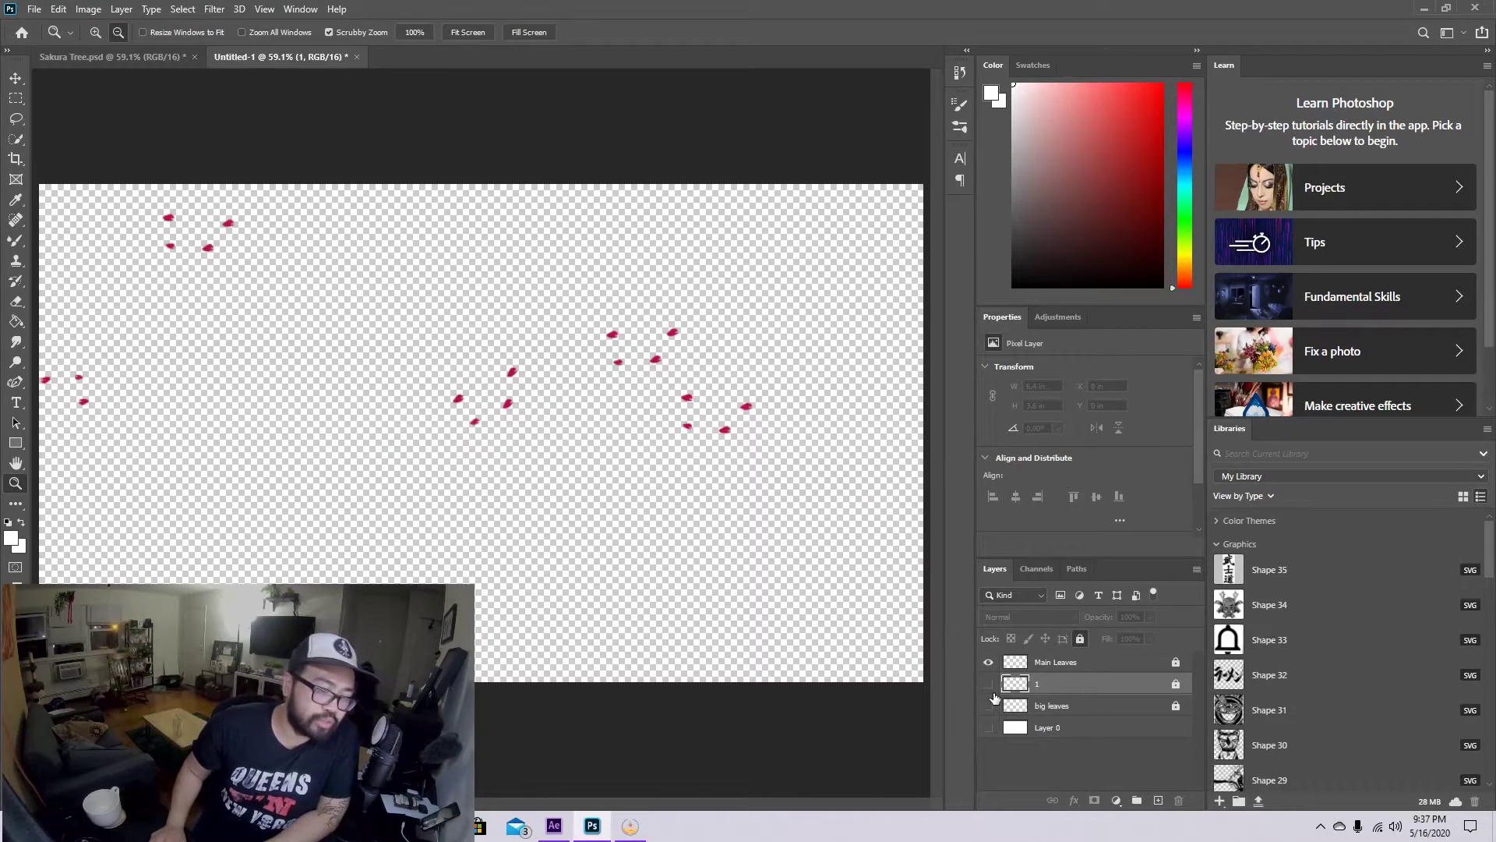
- Hide the Main Leaves layer, show layer 1, and examine its narrow petal shapes up close
drag(988, 665, 988, 684)
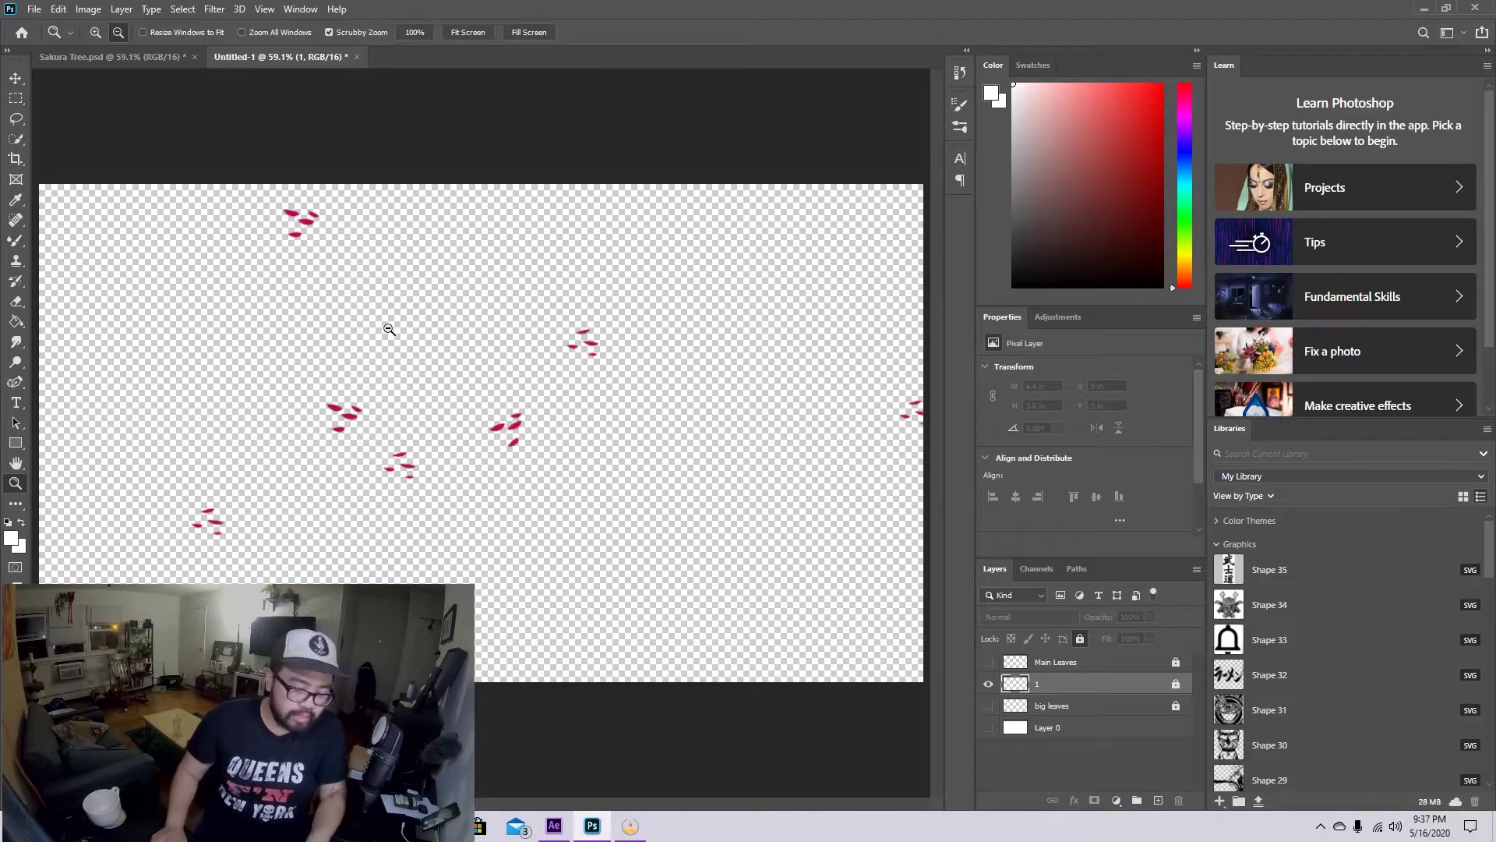
click(353, 415)
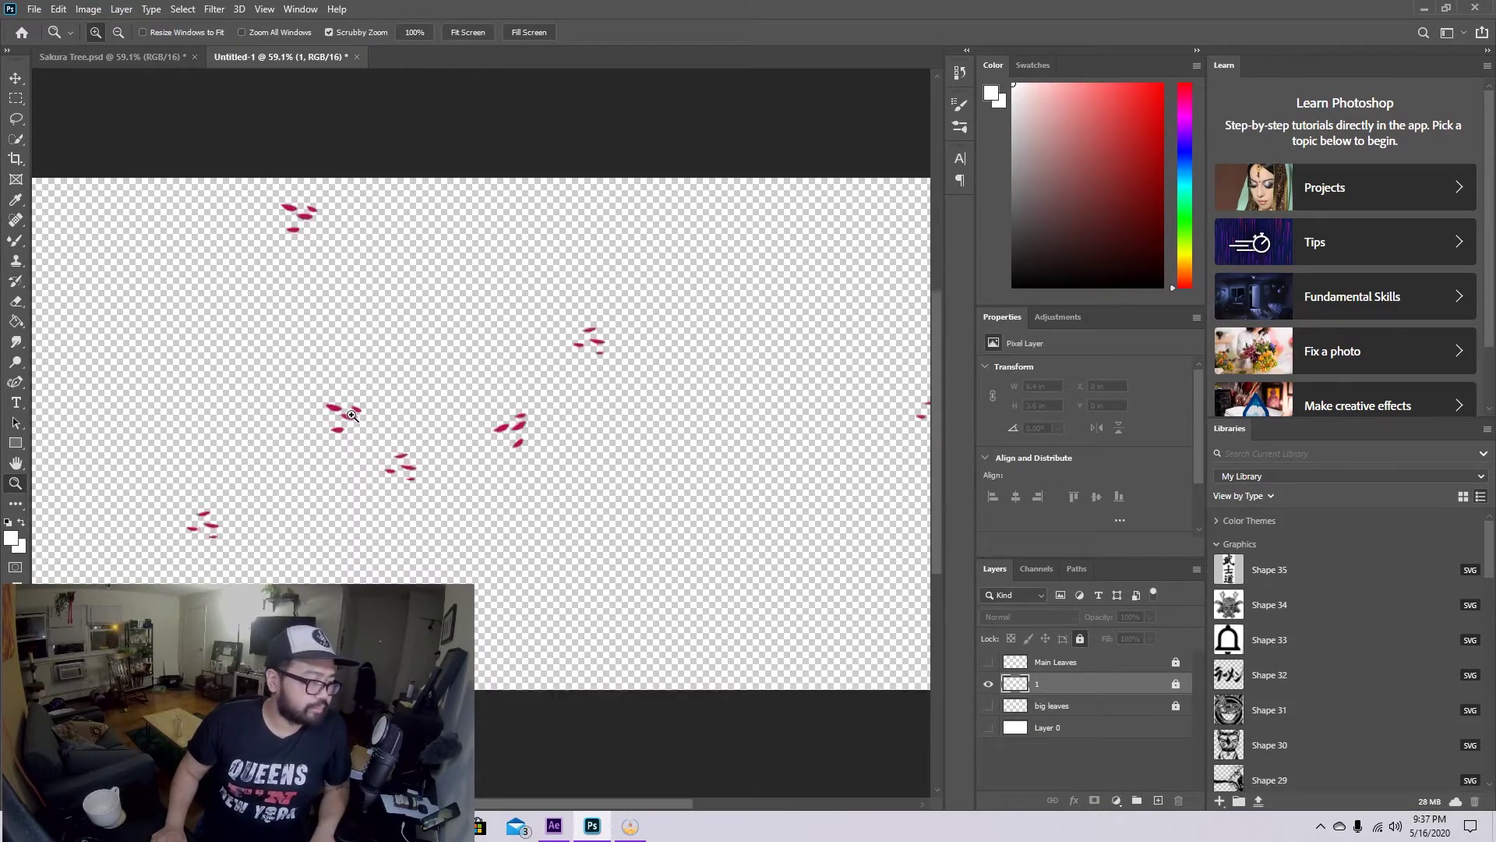
click(353, 414)
click(353, 414)
click(353, 415)
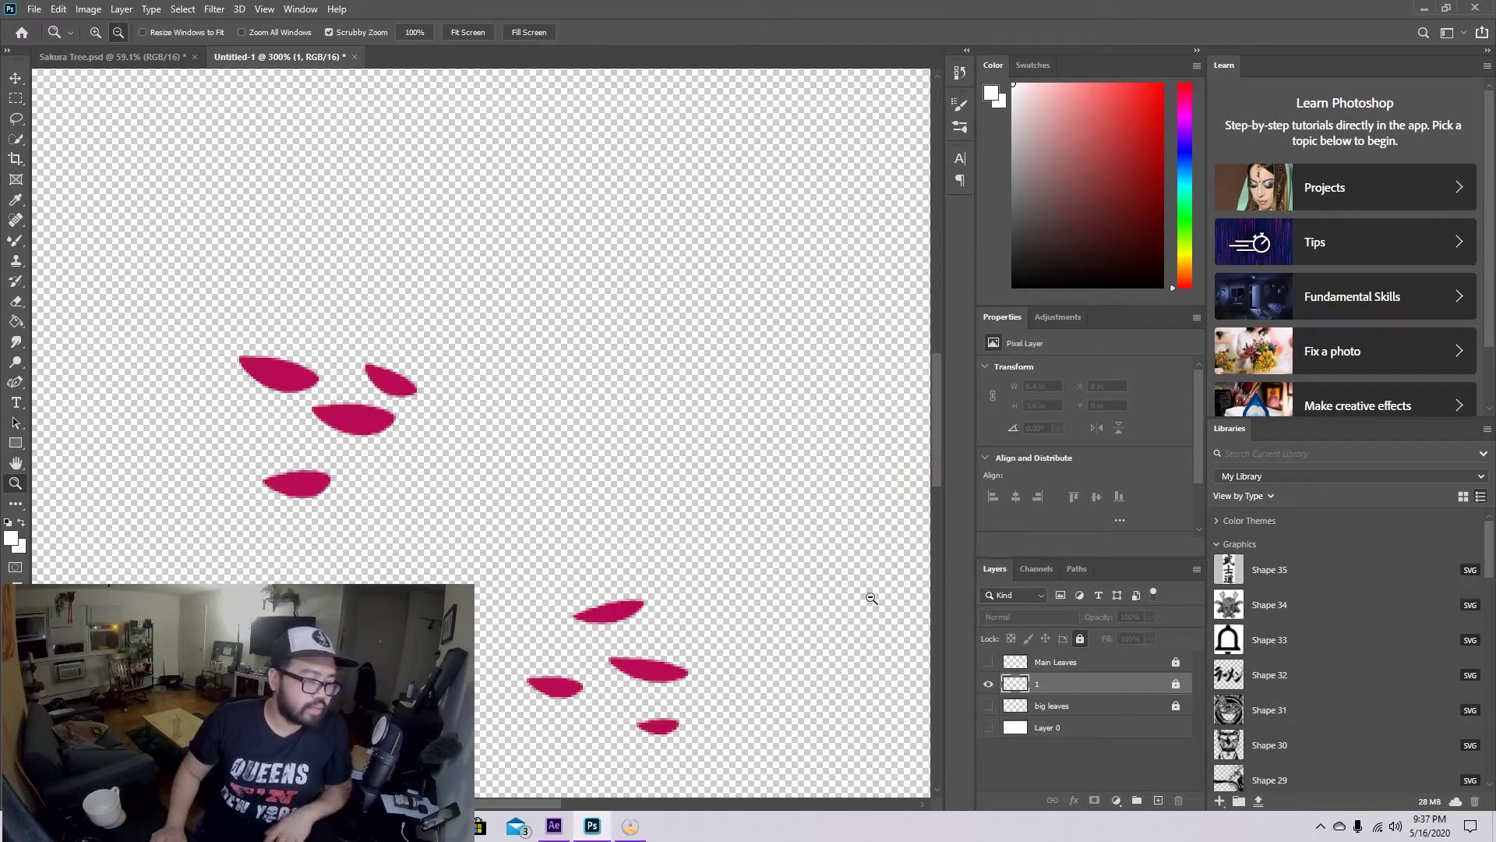
- Hide layer 1, show the big leaves layer, and examine its curved petal shapes
click(988, 686)
click(989, 707)
key(ctrl+0)
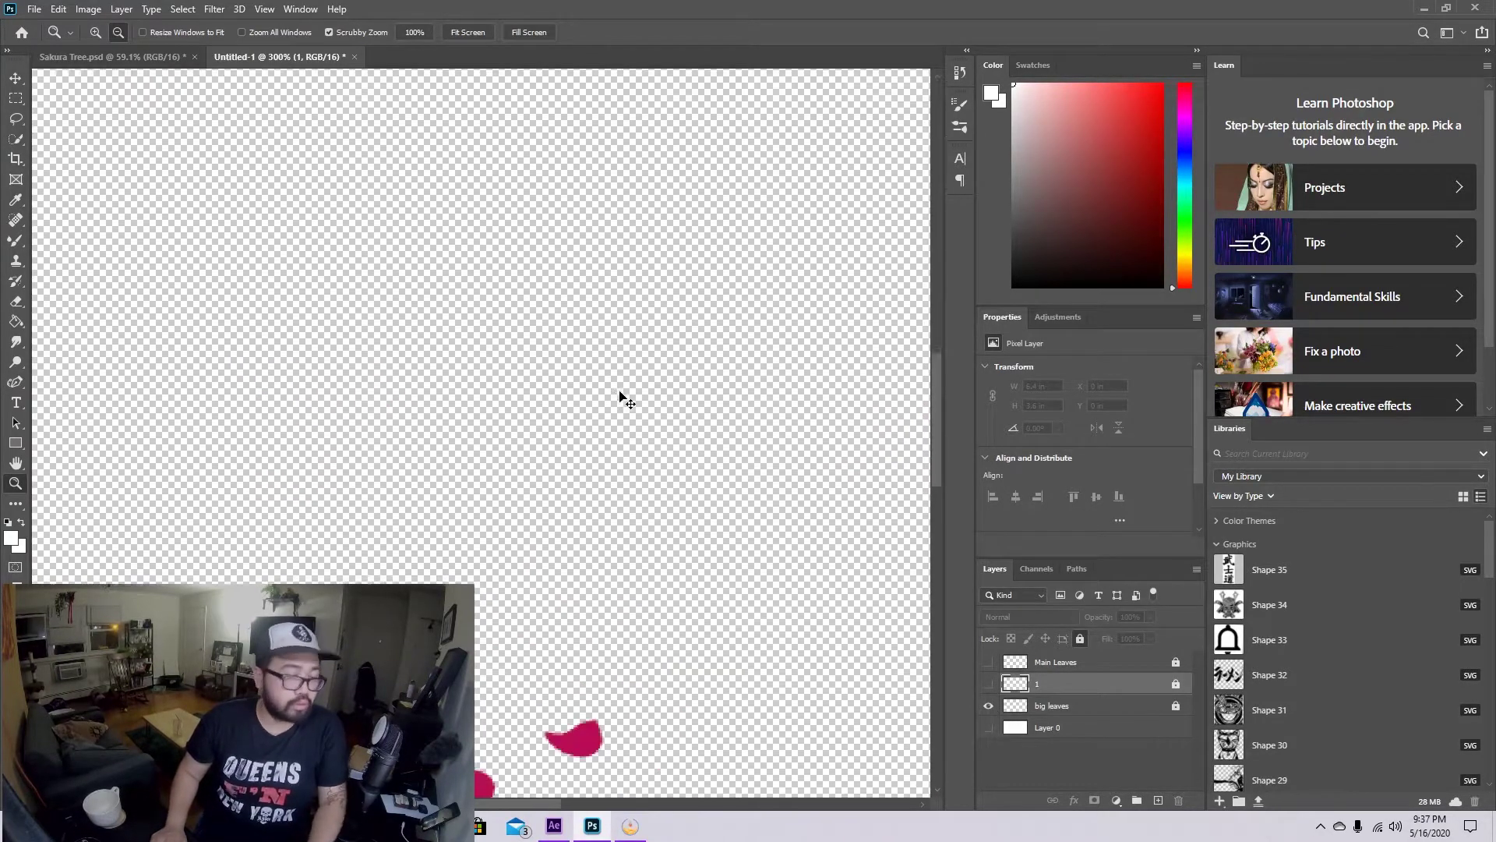
scroll(410, 505, up, 5)
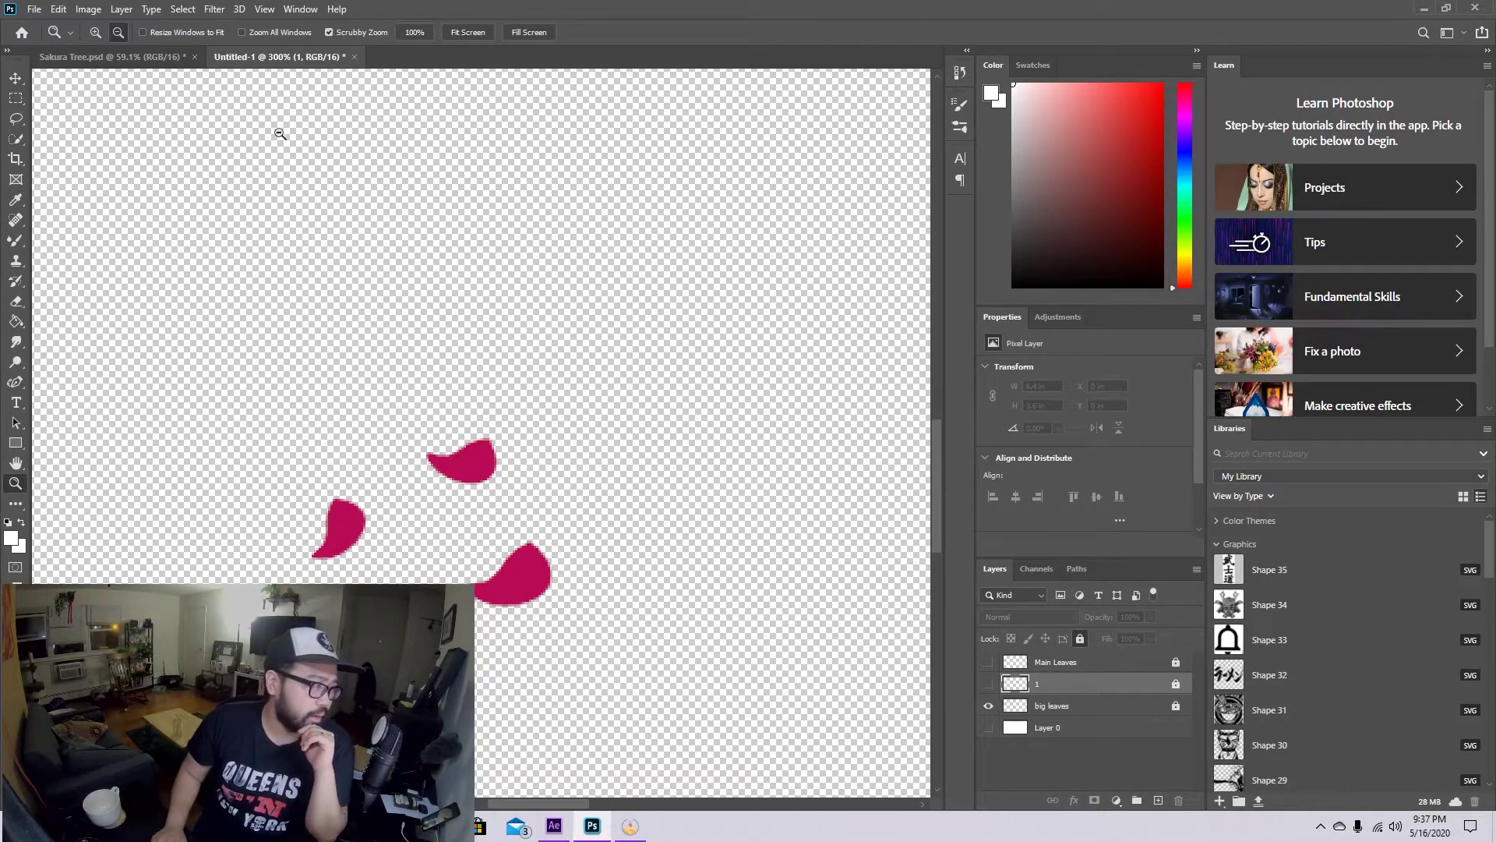
- In Sakura Tree.psd, make the falling-petal layers Main Leaves, big leaves, 1, random and small leaves visible
click(150, 58)
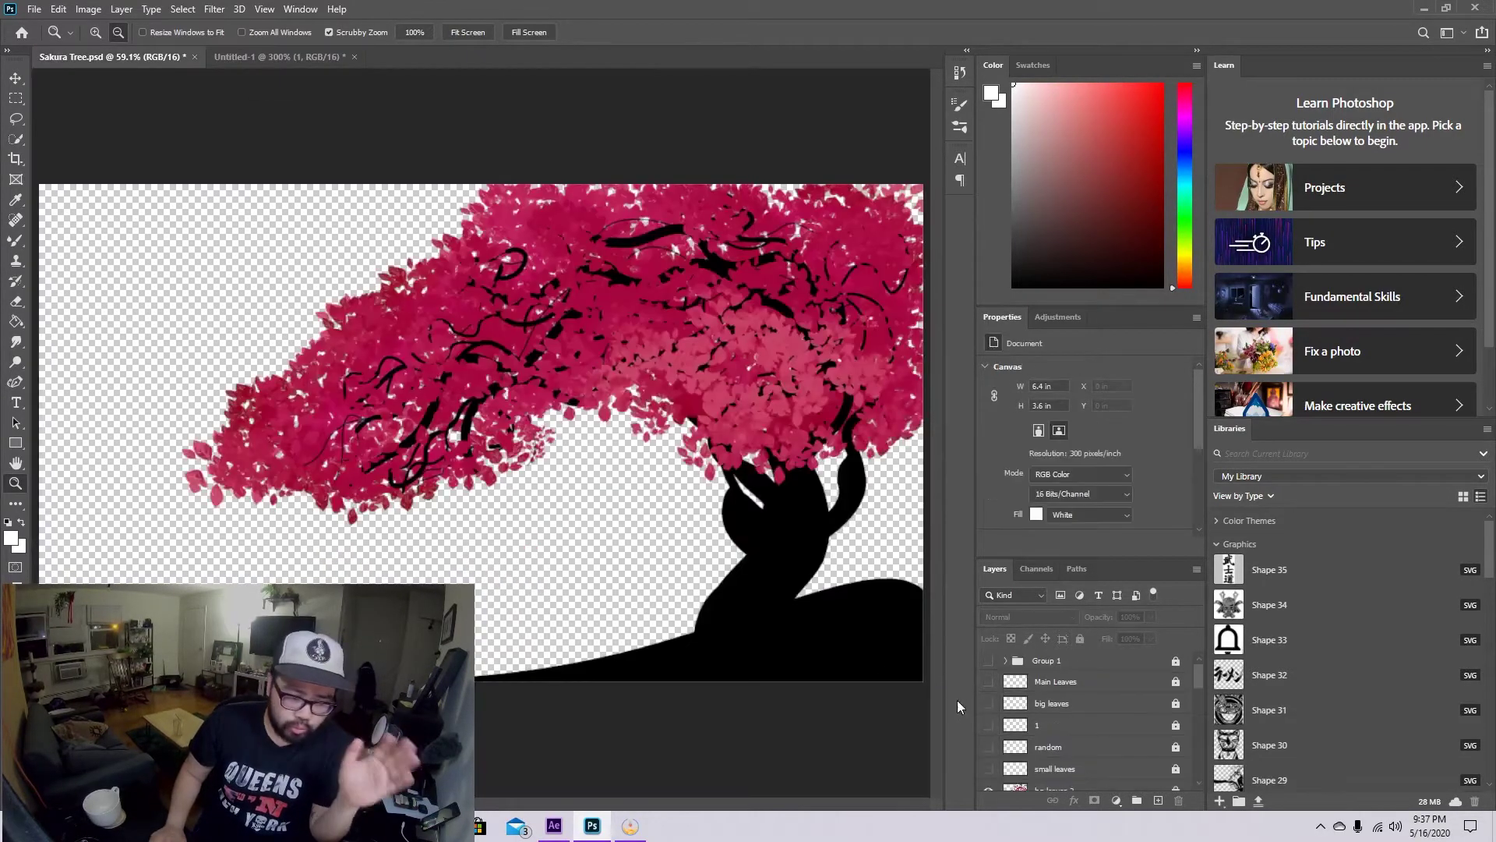
click(988, 681)
click(989, 703)
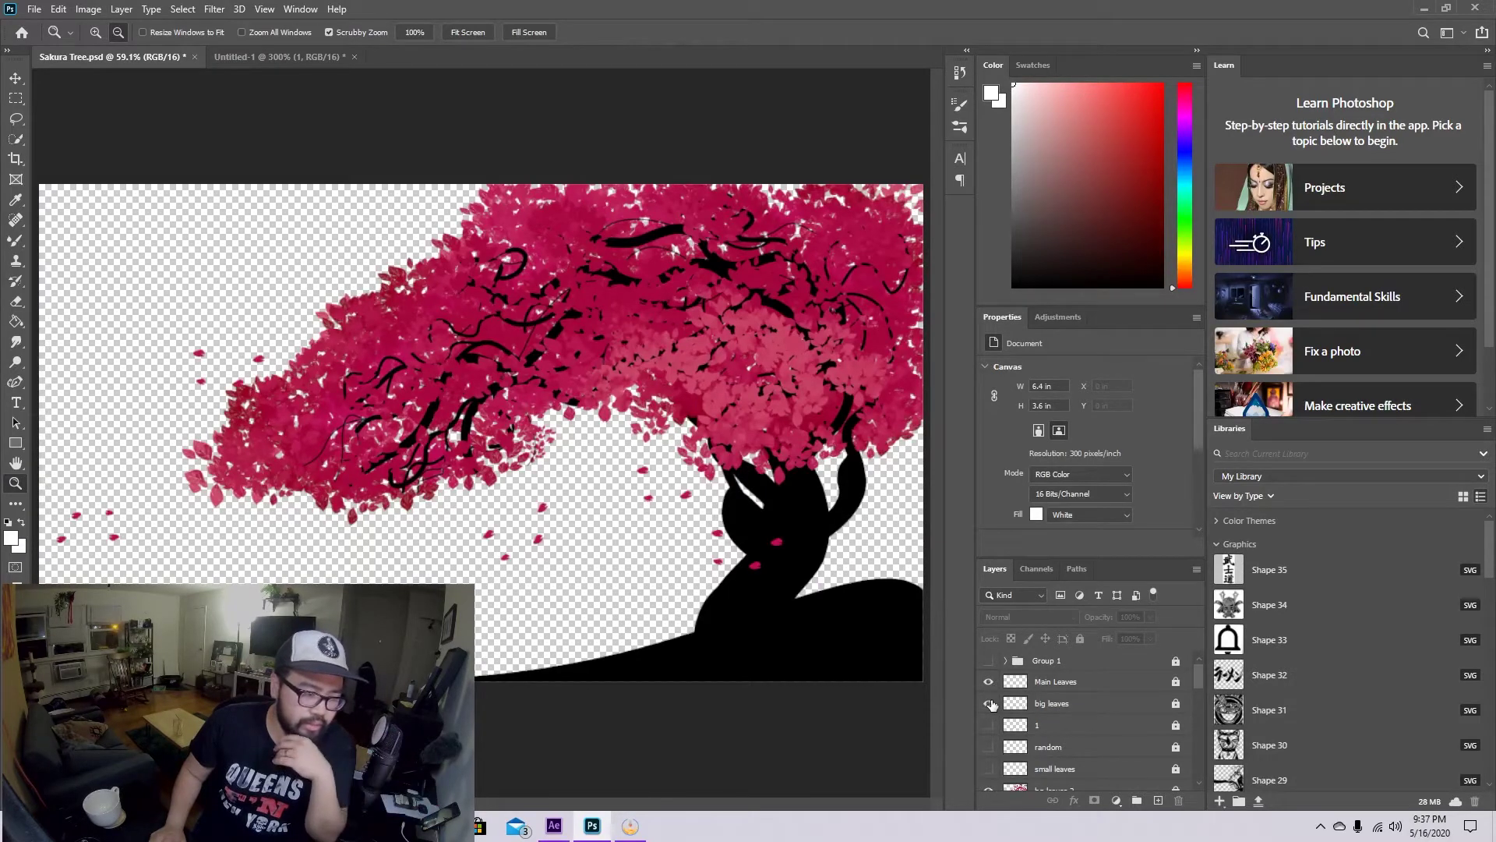
click(988, 726)
click(987, 747)
click(989, 769)
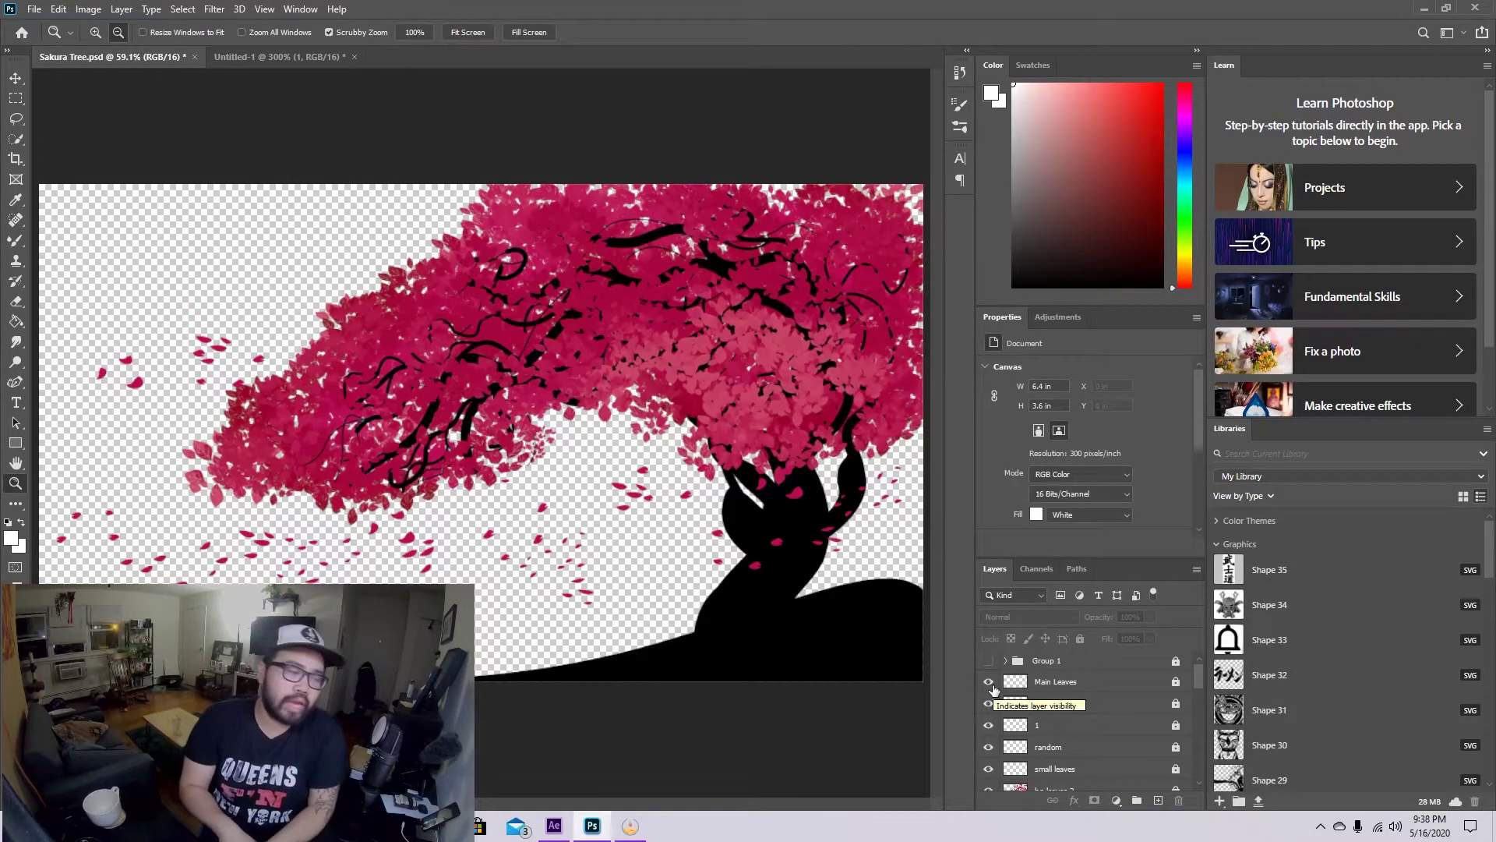
scroll(1122, 713, down, 3)
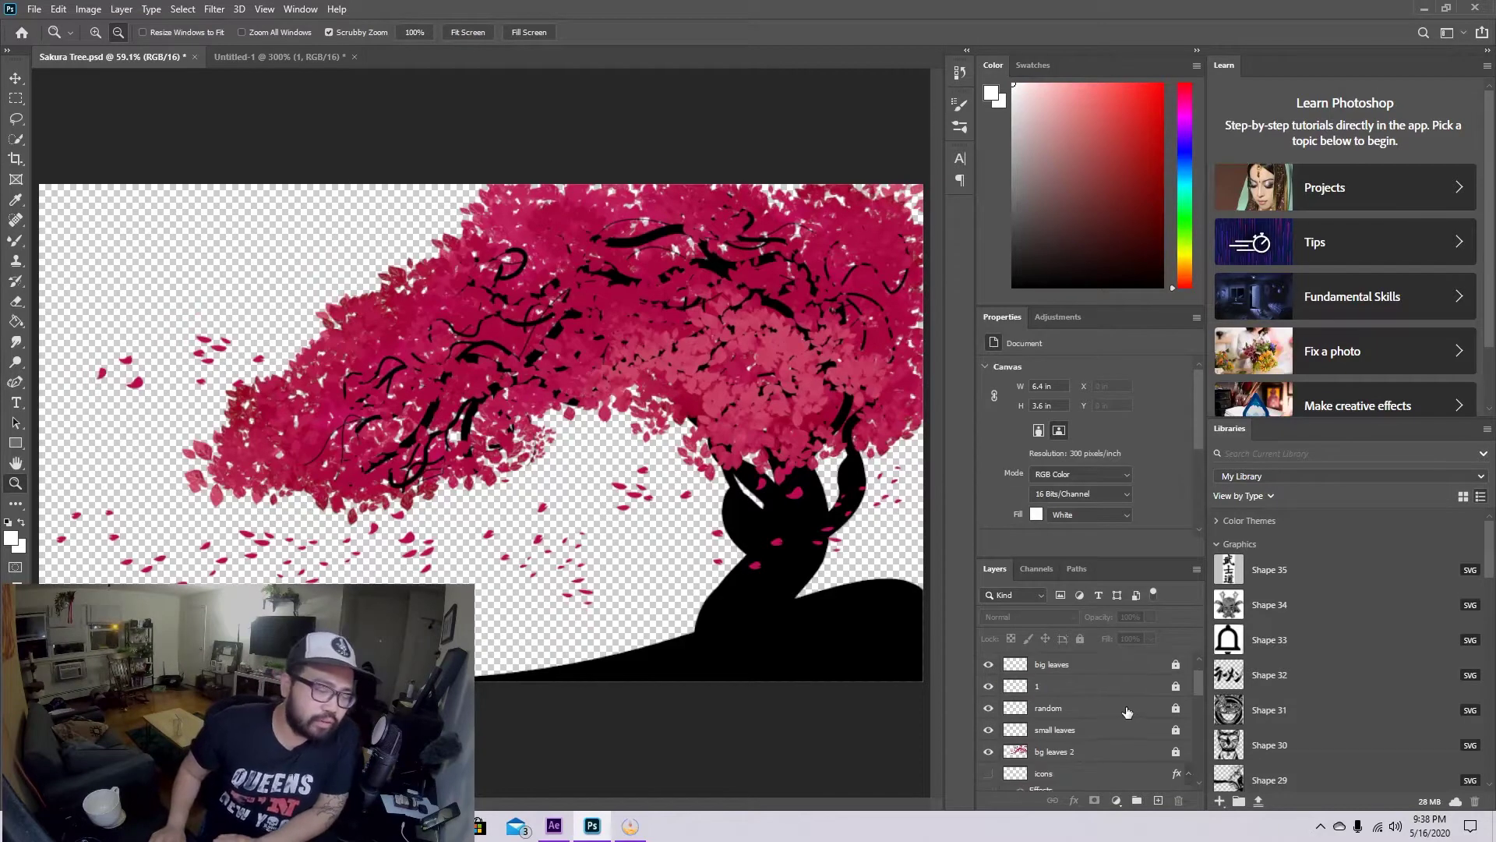
- Make the grass layer visible to reveal the ground's texture
scroll(1122, 714, down, 1)
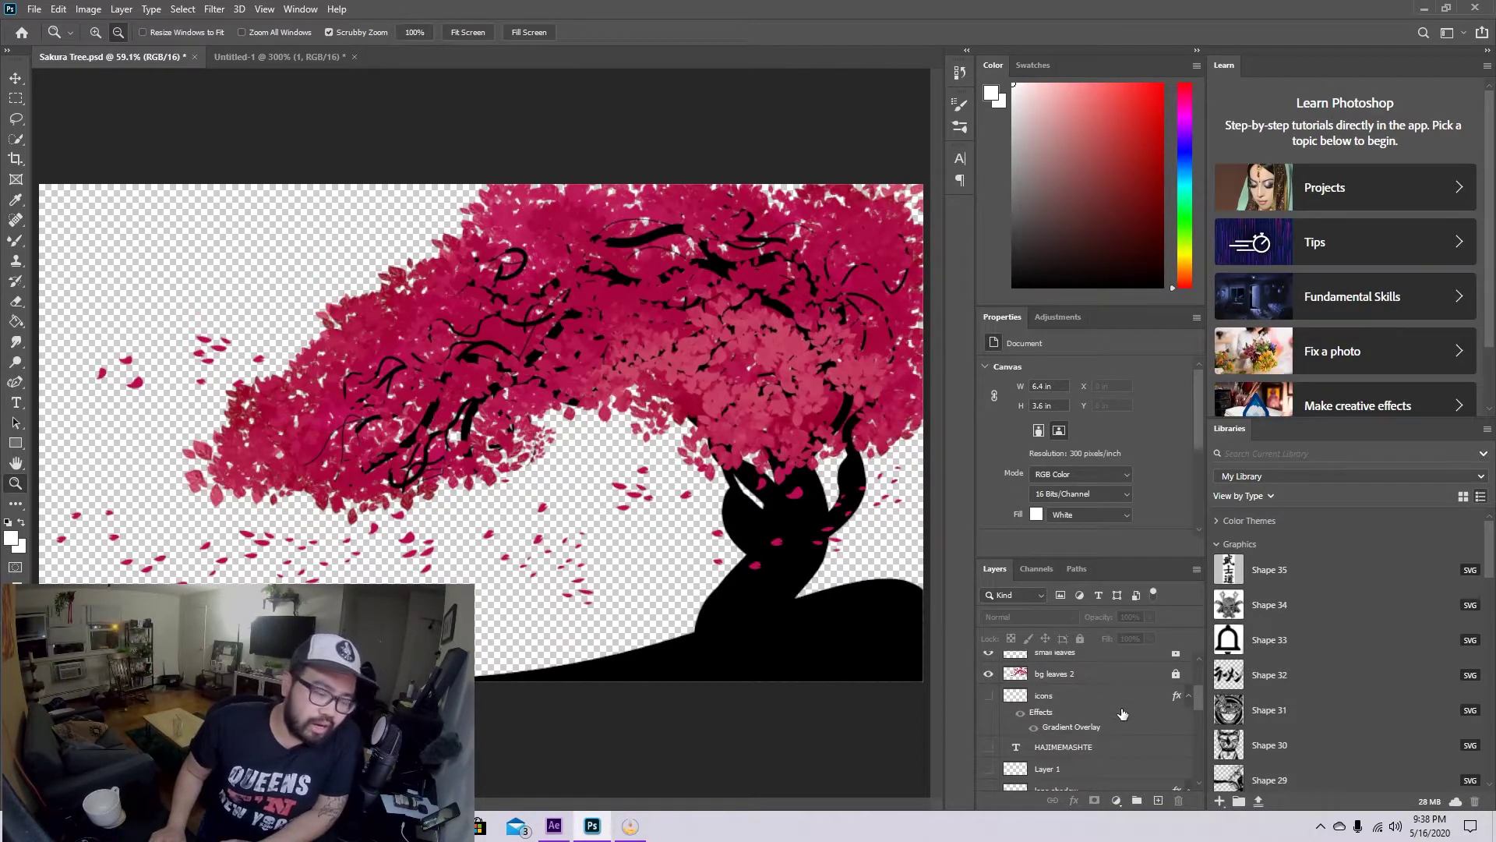
scroll(1123, 714, down, 1)
scroll(1082, 756, down, 1)
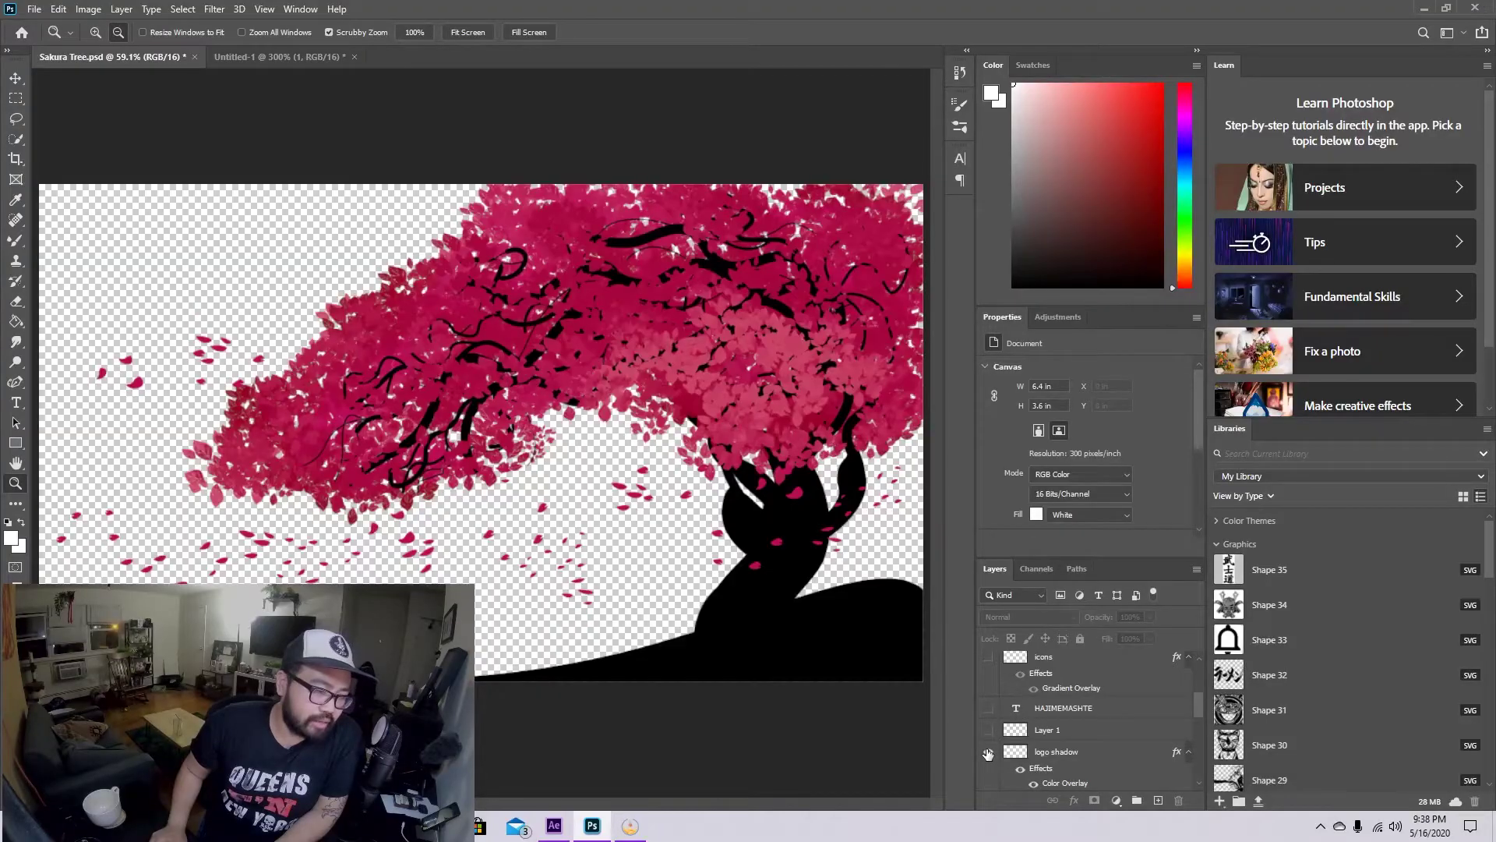
scroll(988, 760, down, 1)
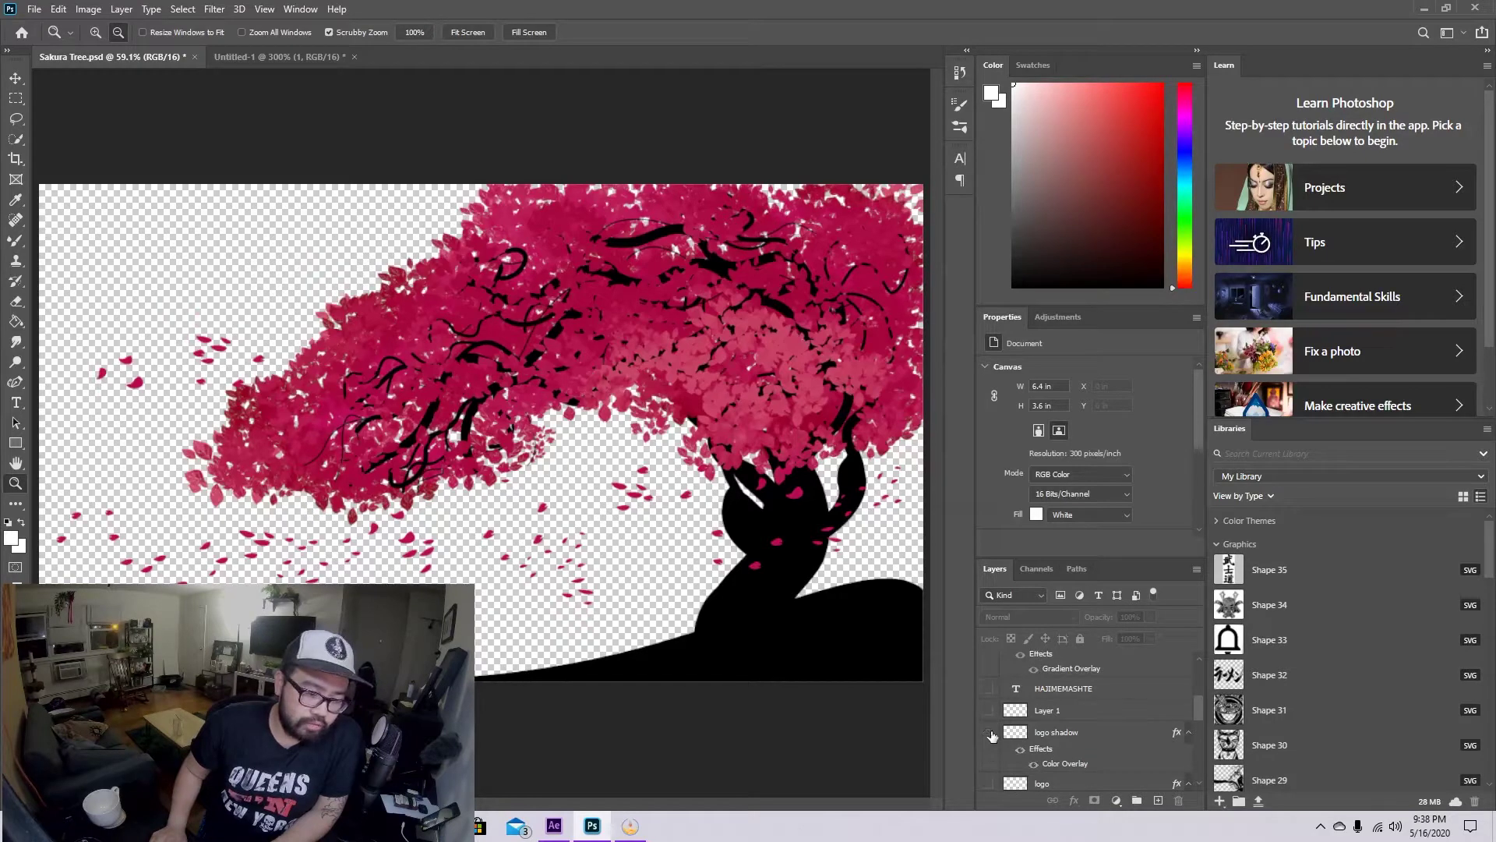
scroll(991, 735, down, 3)
click(989, 699)
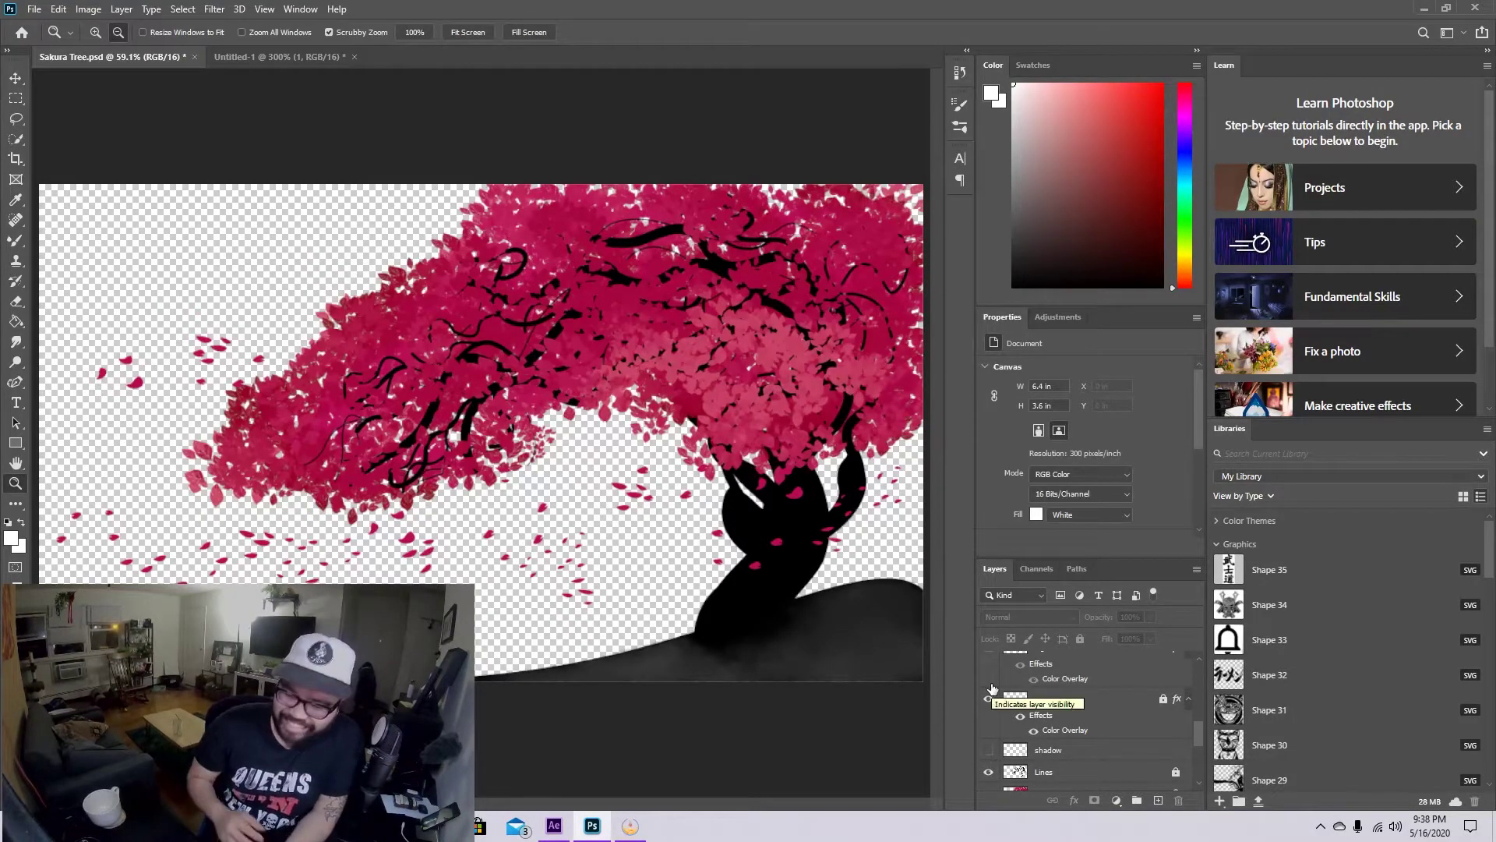
- Make the bg leaves 1 layer visible, switching it off and on to compare its faint background foliage
scroll(994, 668, down, 5)
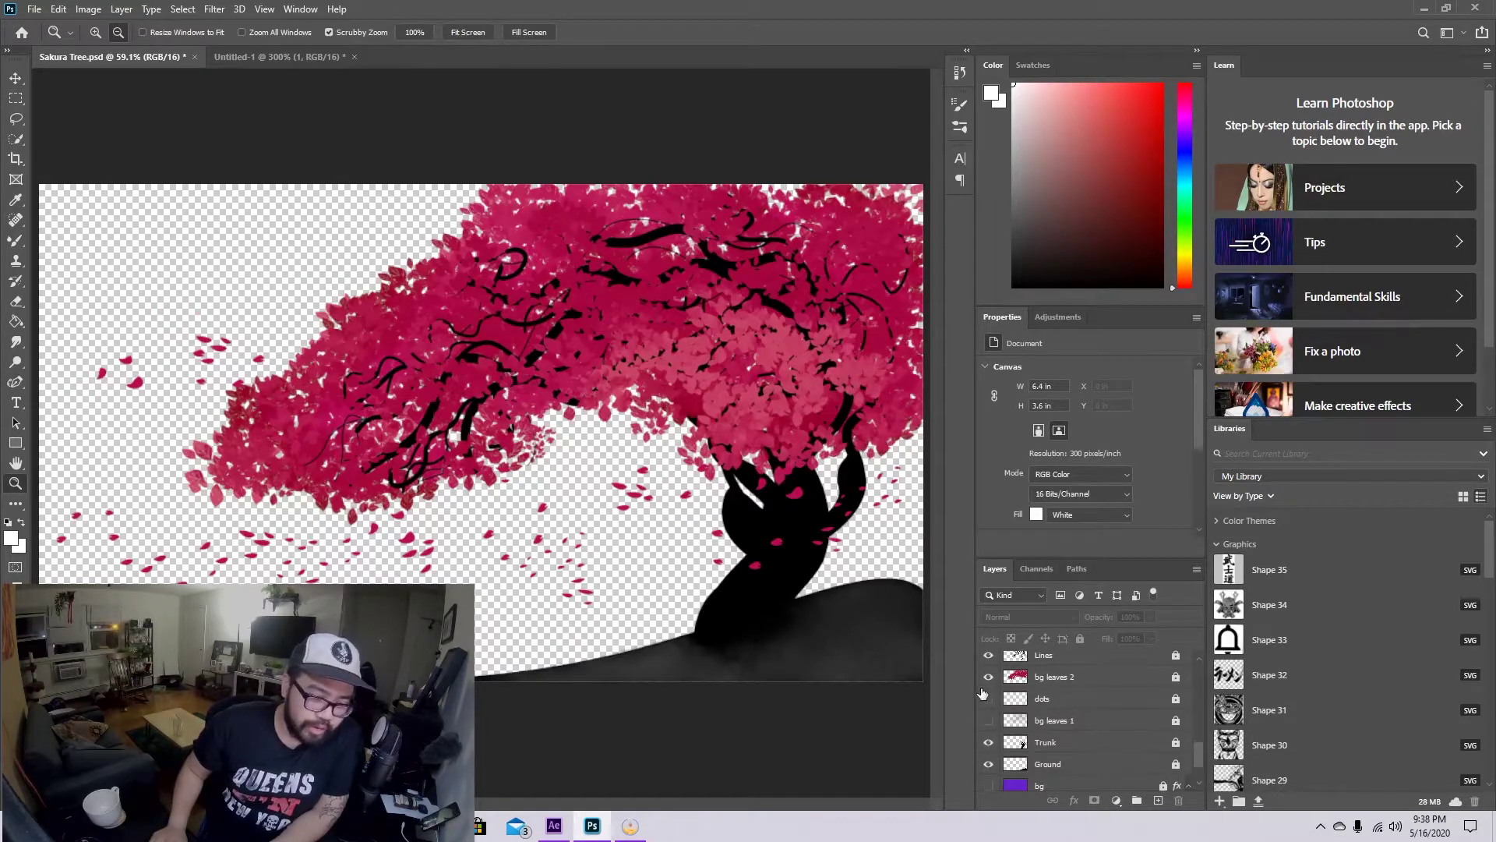
click(990, 720)
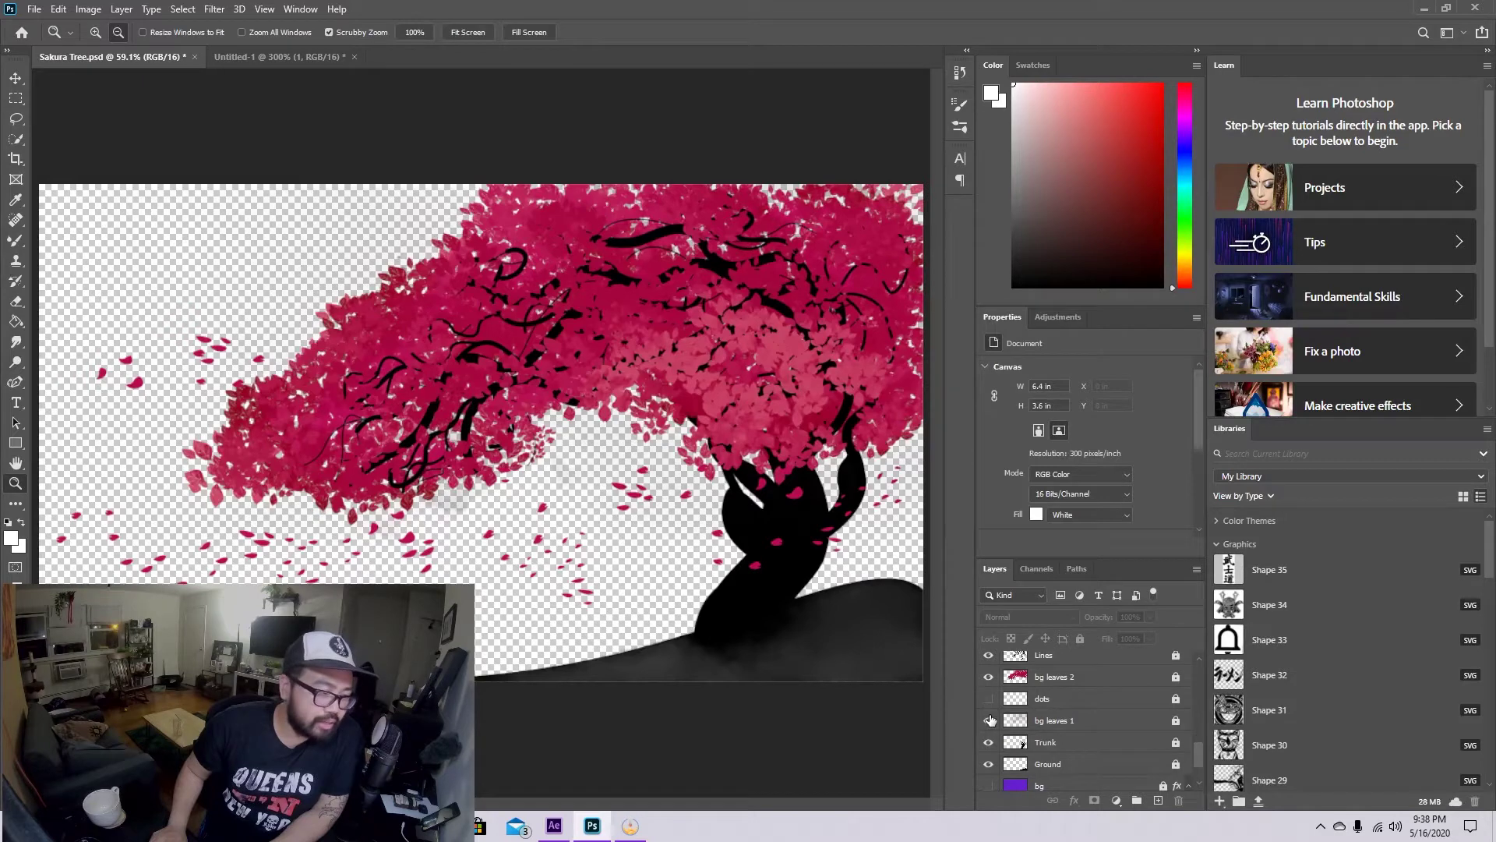
click(989, 720)
click(990, 720)
click(990, 720)
click(989, 720)
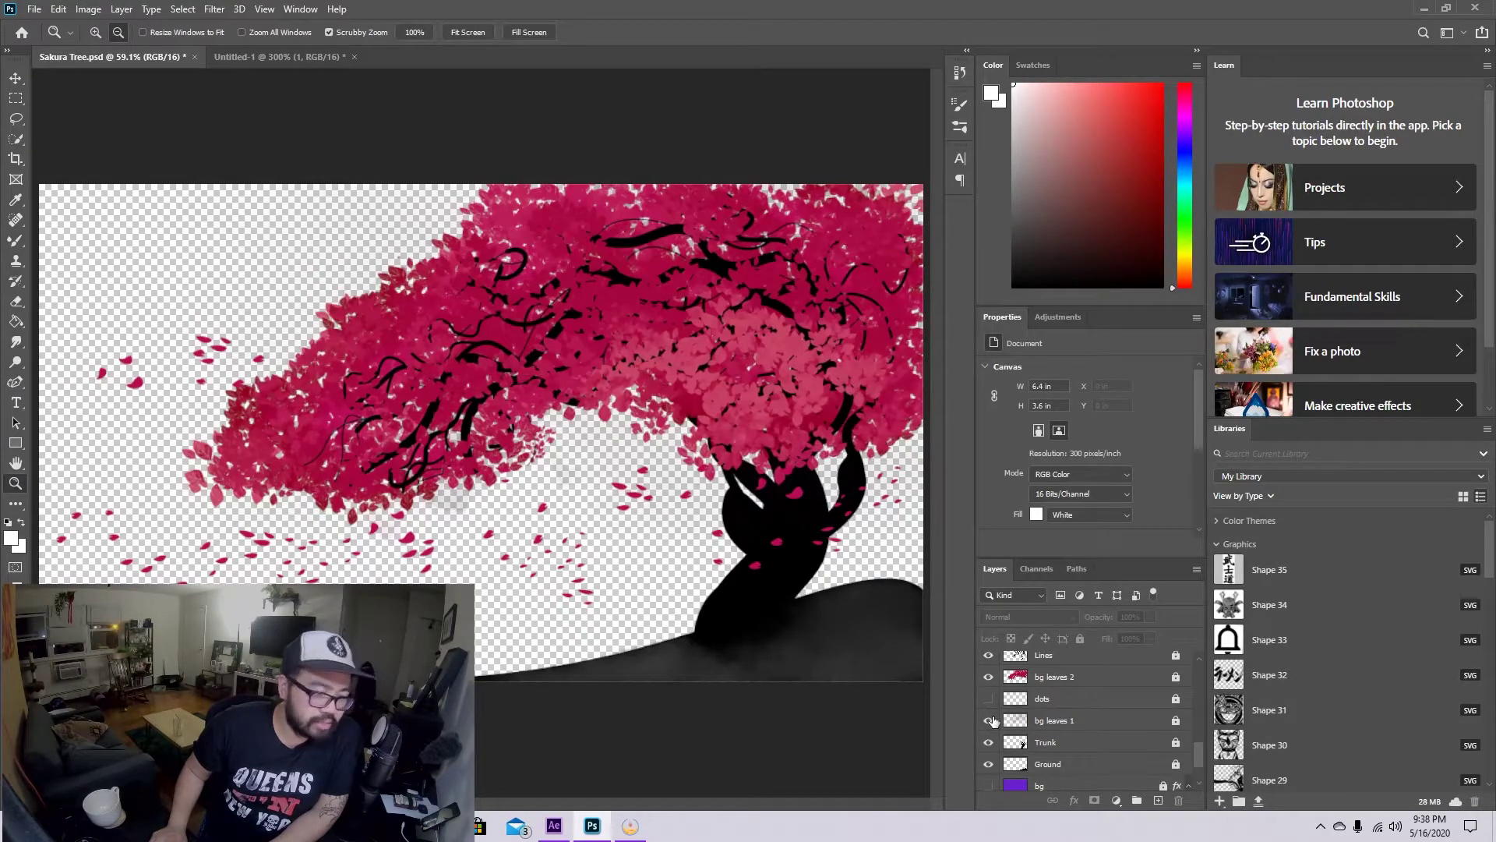
- Make the white Background layer visible and compare the artwork with and without bg leaves 1
scroll(1003, 734, down, 1)
click(990, 780)
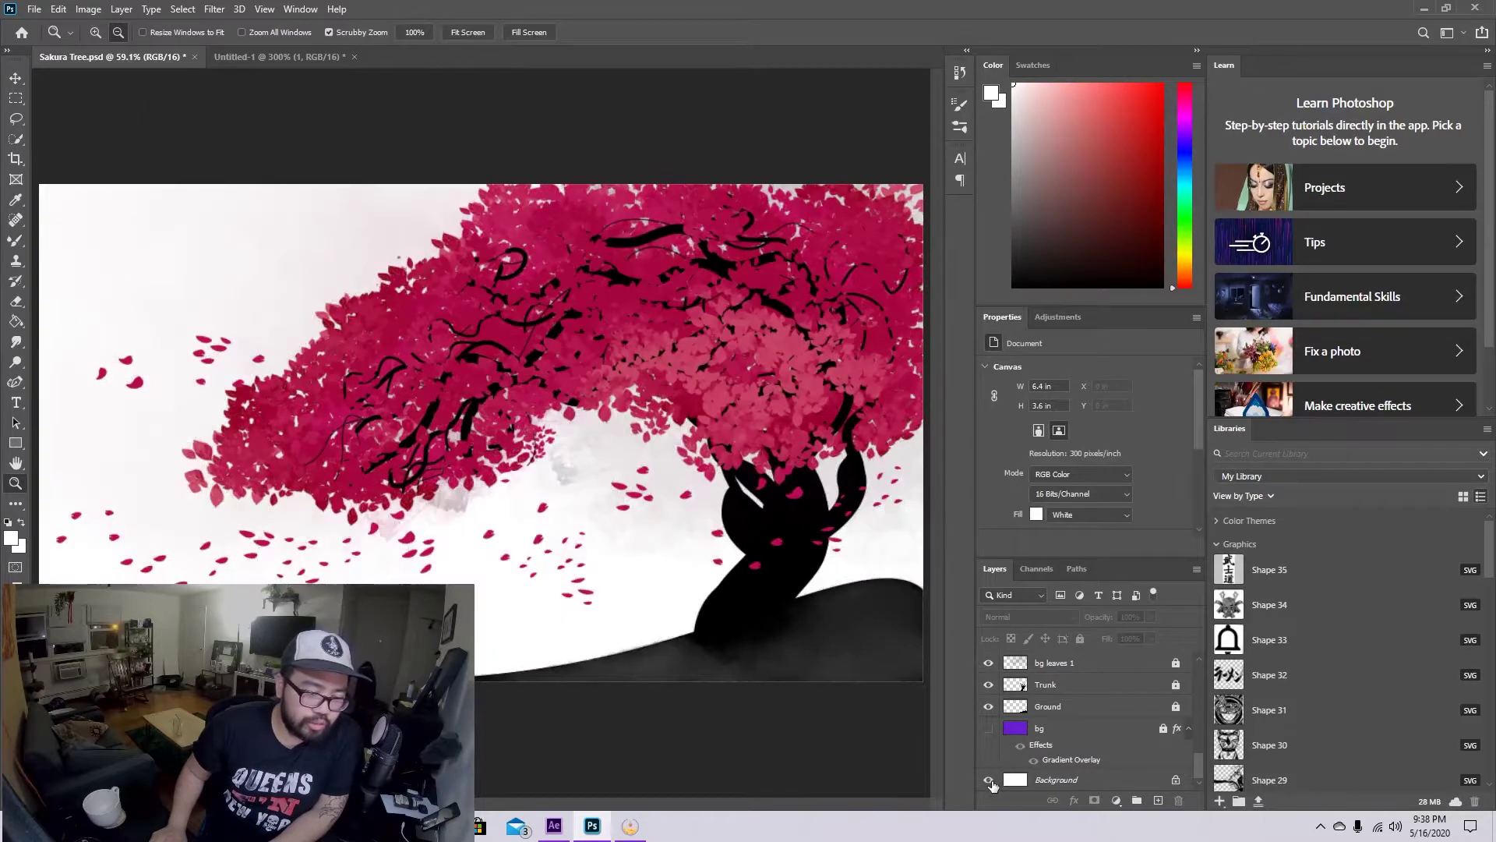
click(987, 664)
click(988, 664)
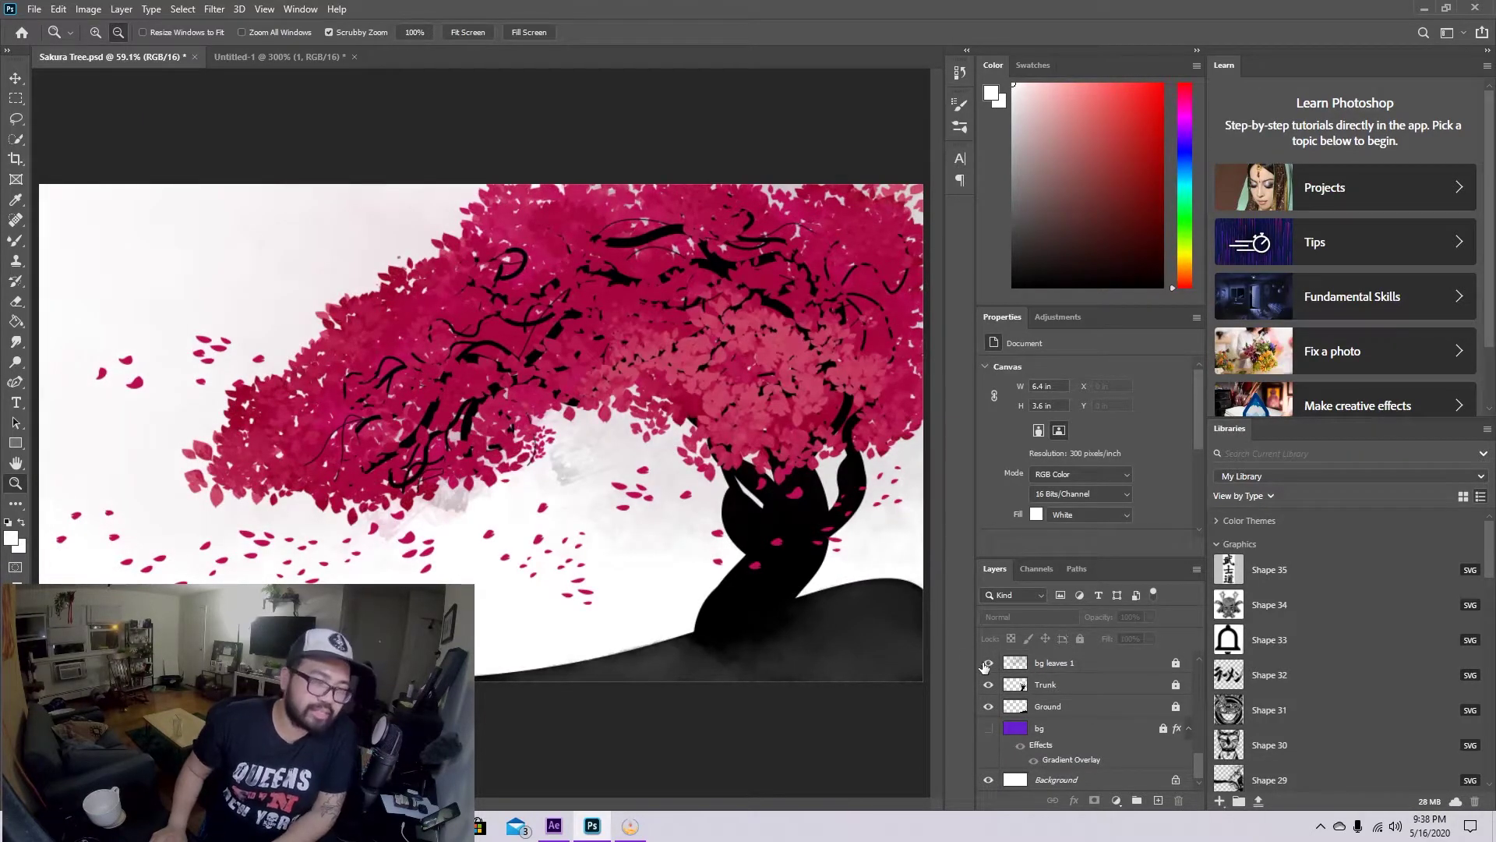
- Examine the bg leaves 1 brush marks beneath the foliage up close by switching the layer off and on
drag(577, 446, 919, 686)
click(989, 664)
click(989, 663)
click(988, 663)
click(987, 664)
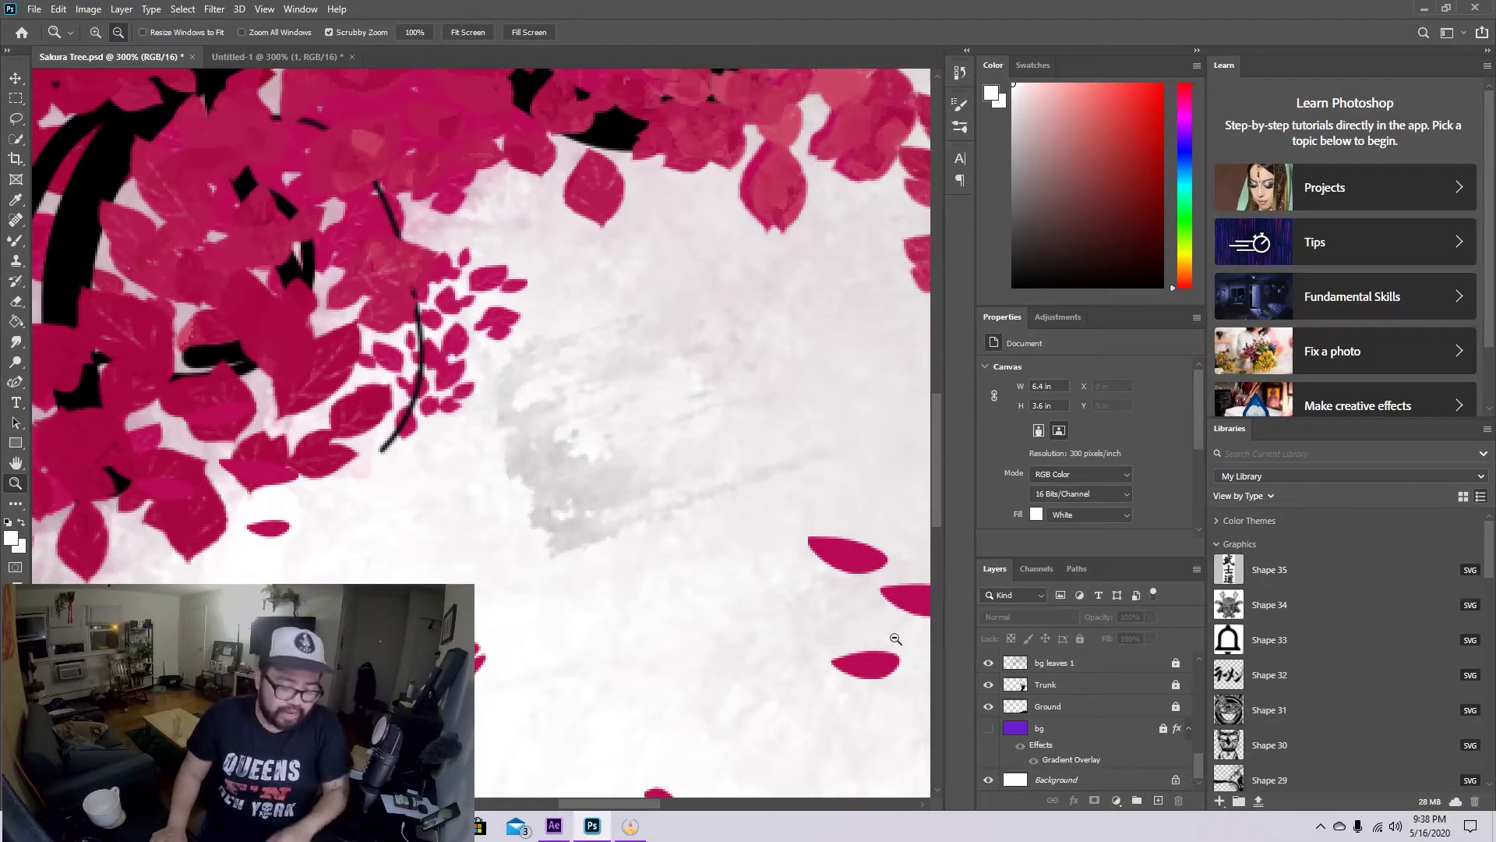
key(ctrl+o)
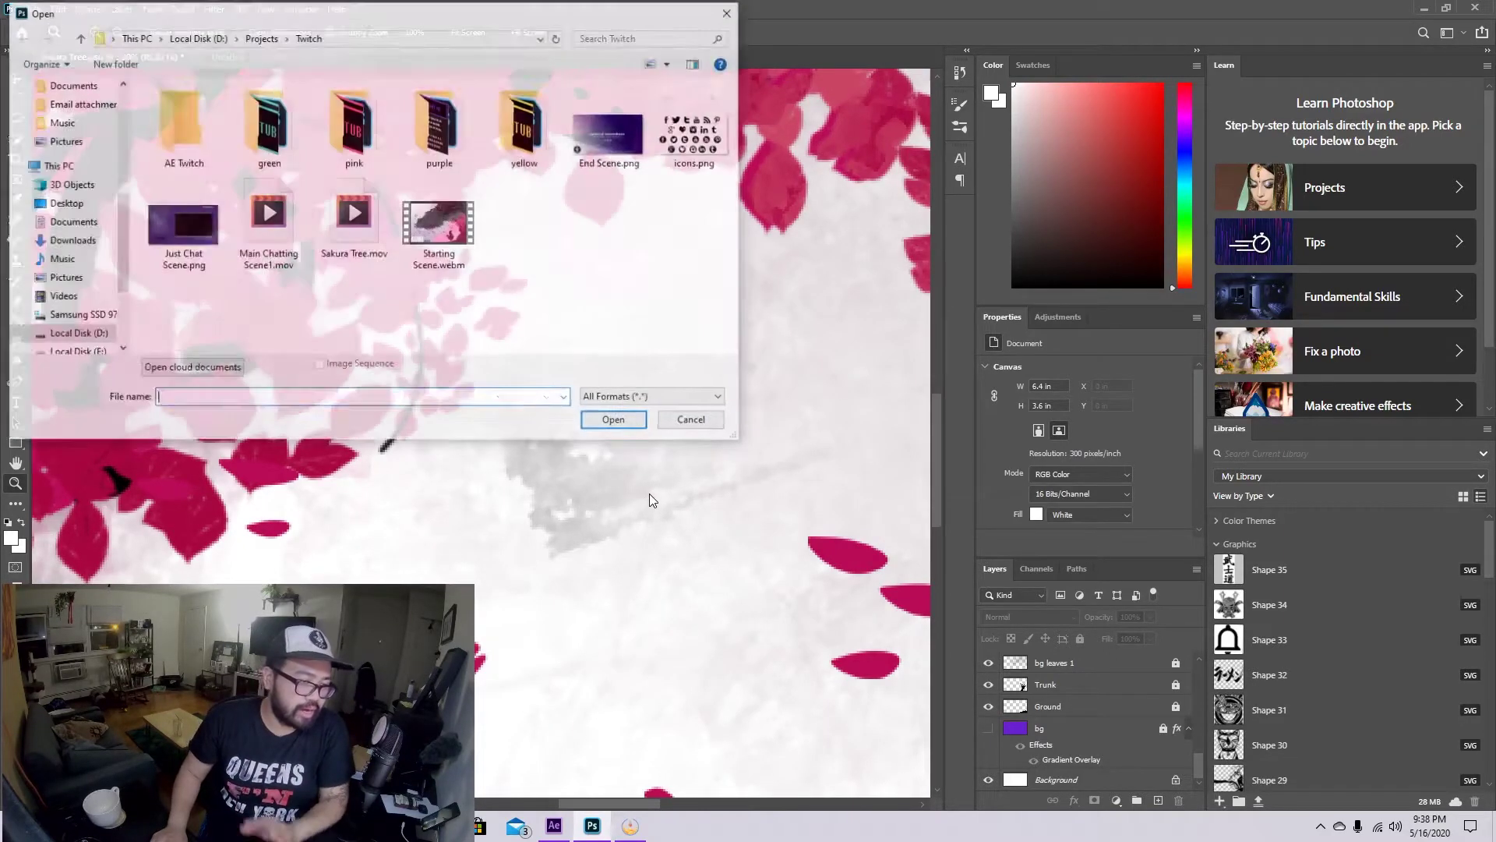
click(690, 418)
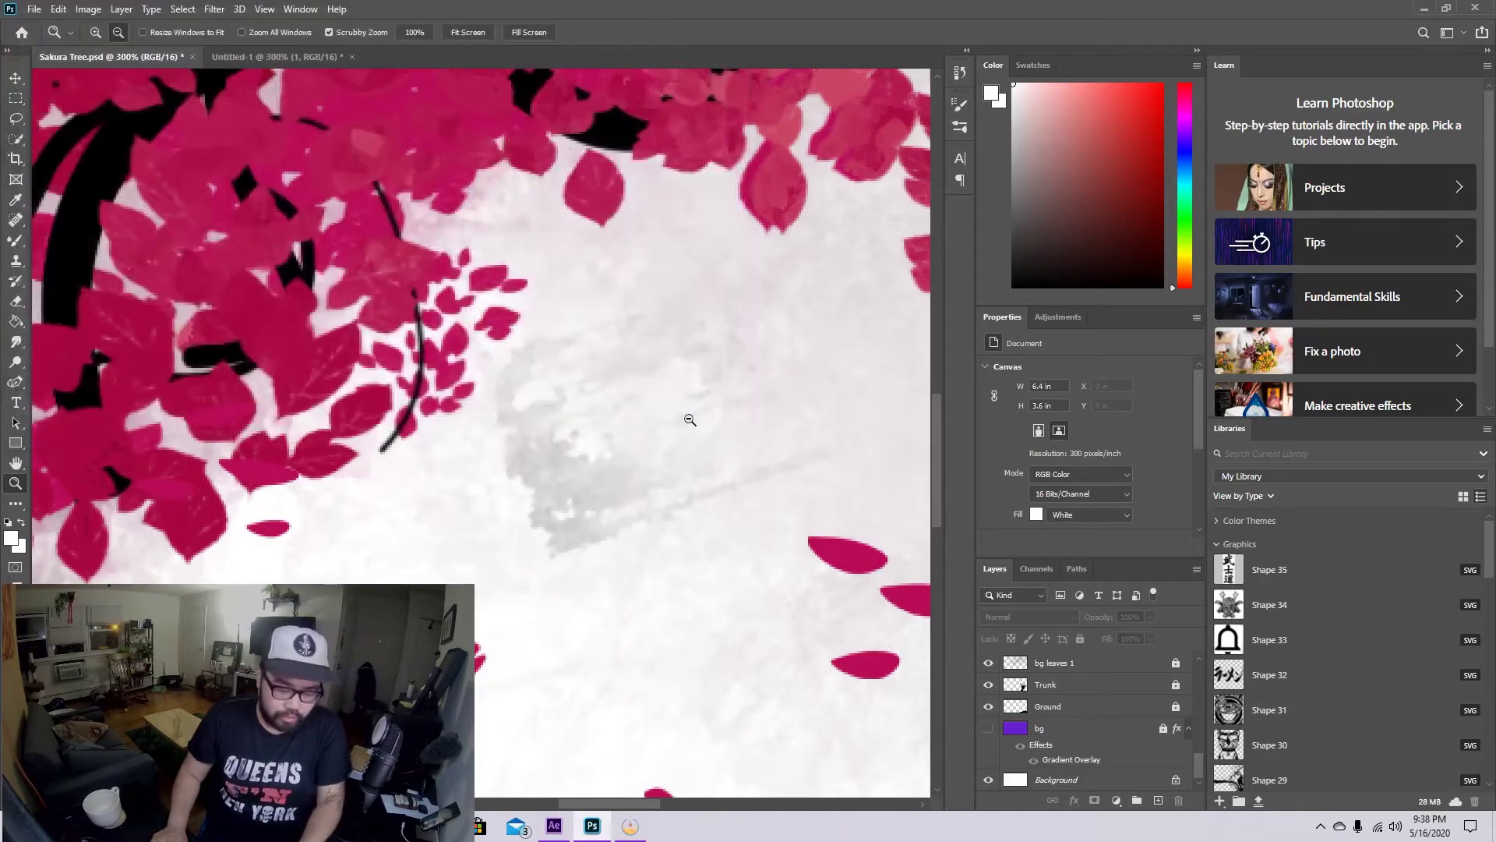
key(ctrl+0)
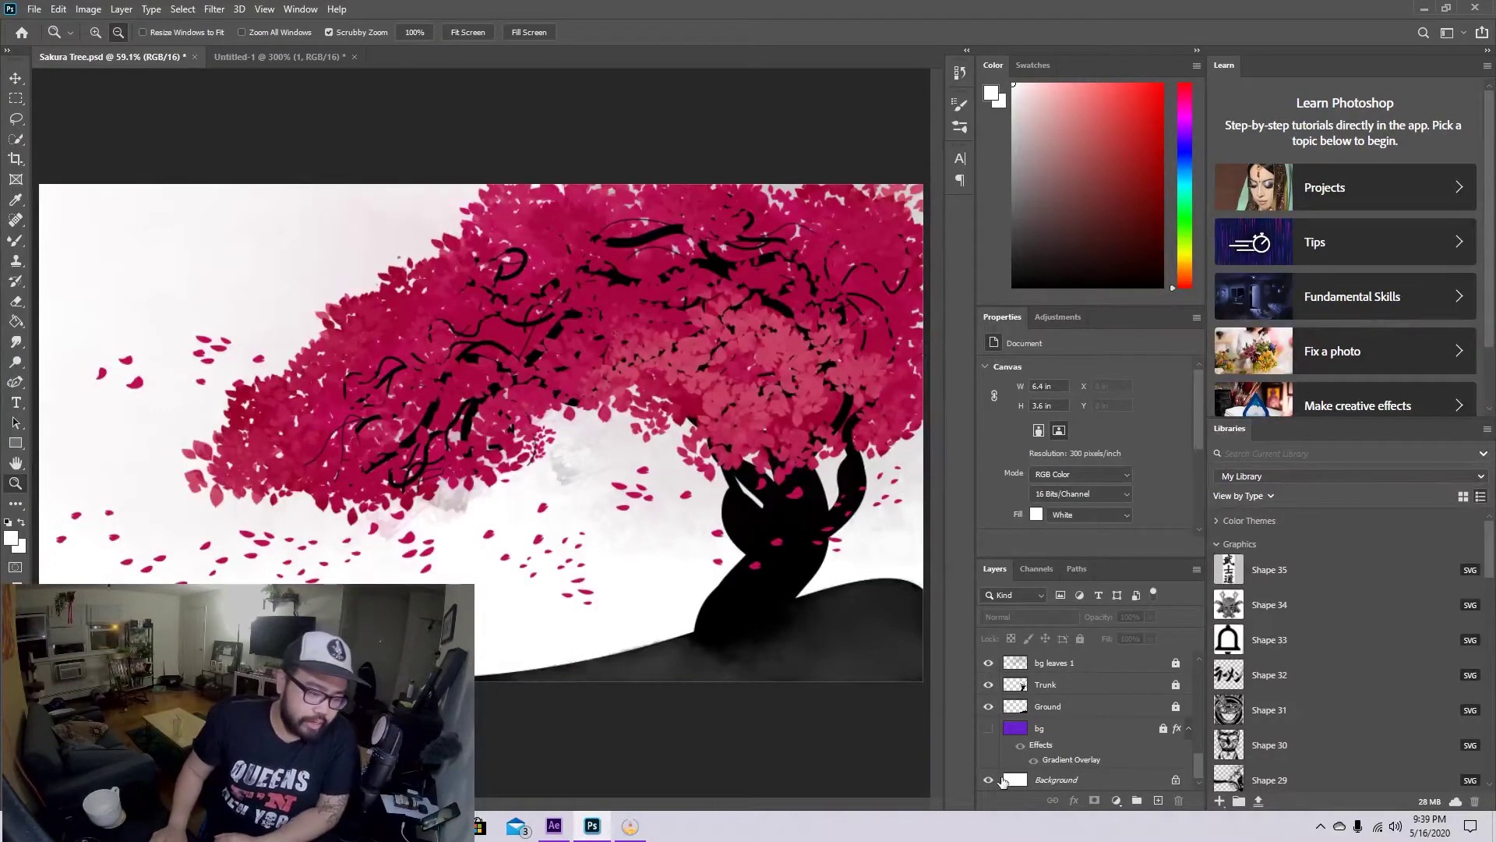
- Make the purple gradient bg layer and the dots layer visible, keeping the white Background shown beneath them
click(989, 780)
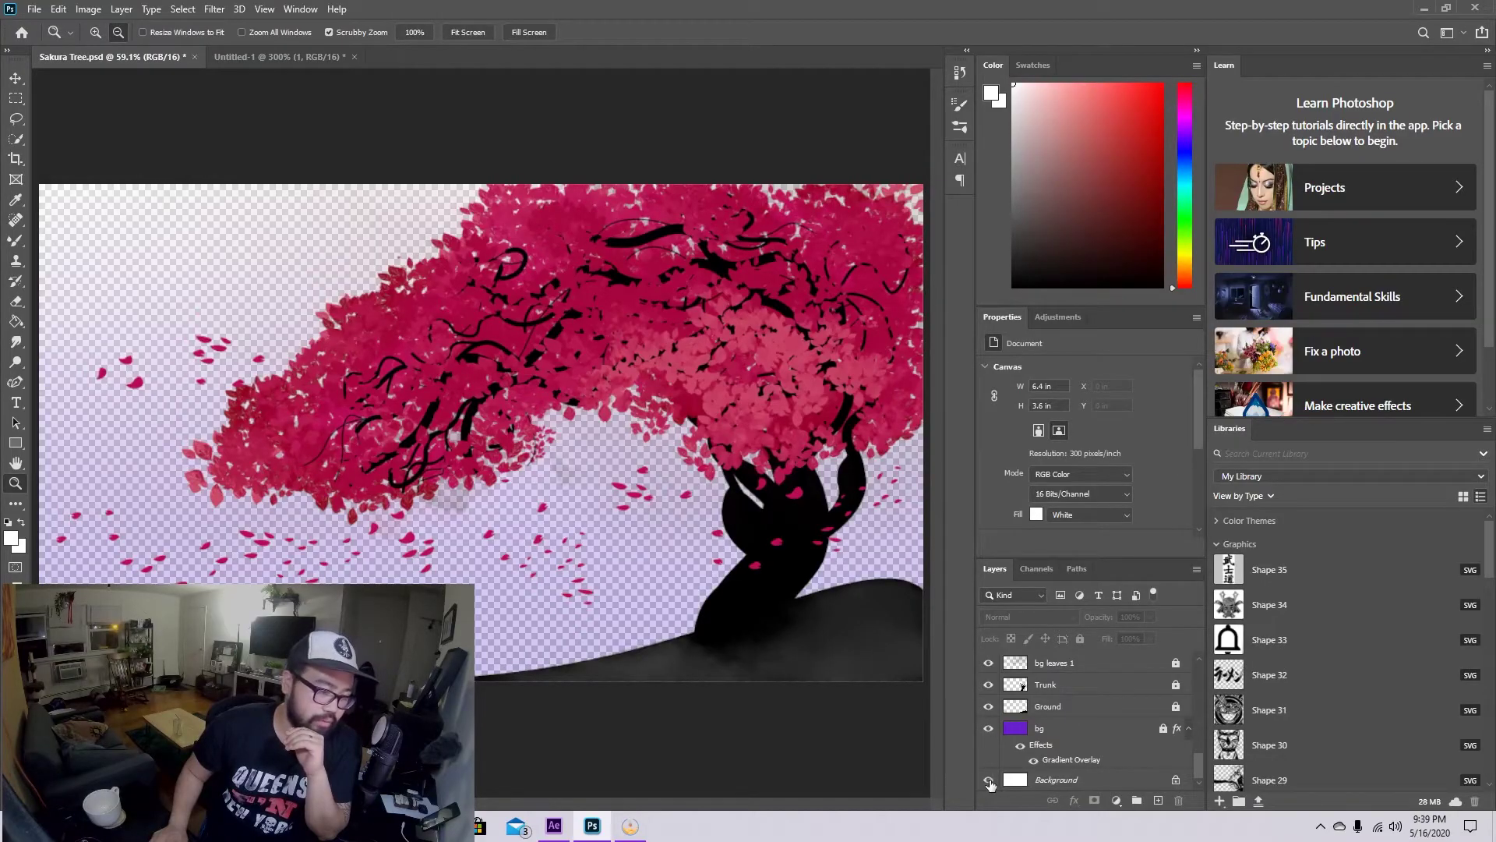
click(989, 781)
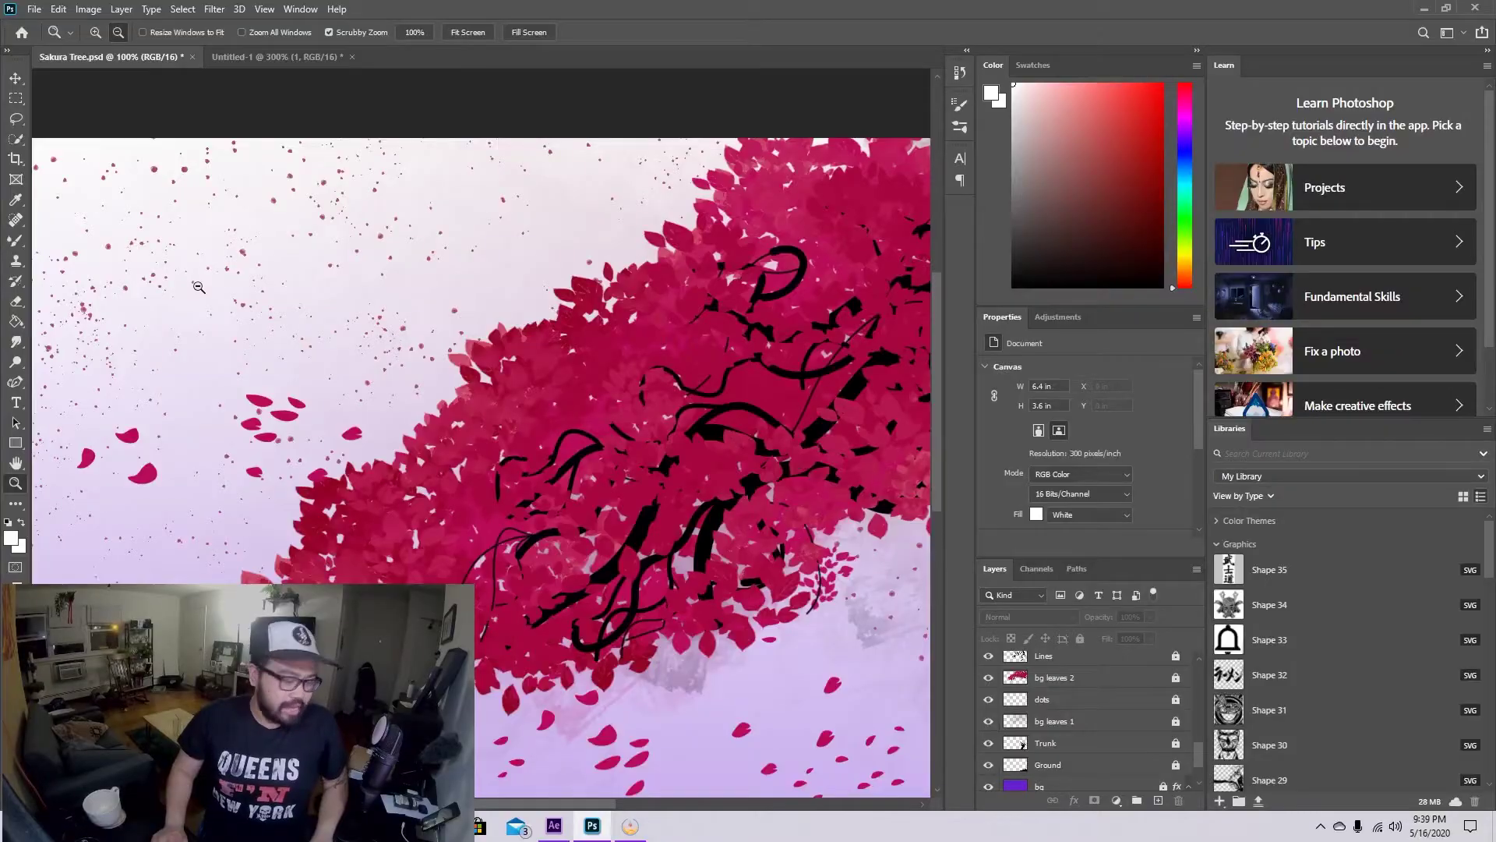
key(ctrl+0)
- Make the shadow layer visible to reveal the purple shading on the trunk
scroll(1086, 720, up, 1)
scroll(1085, 719, up, 1)
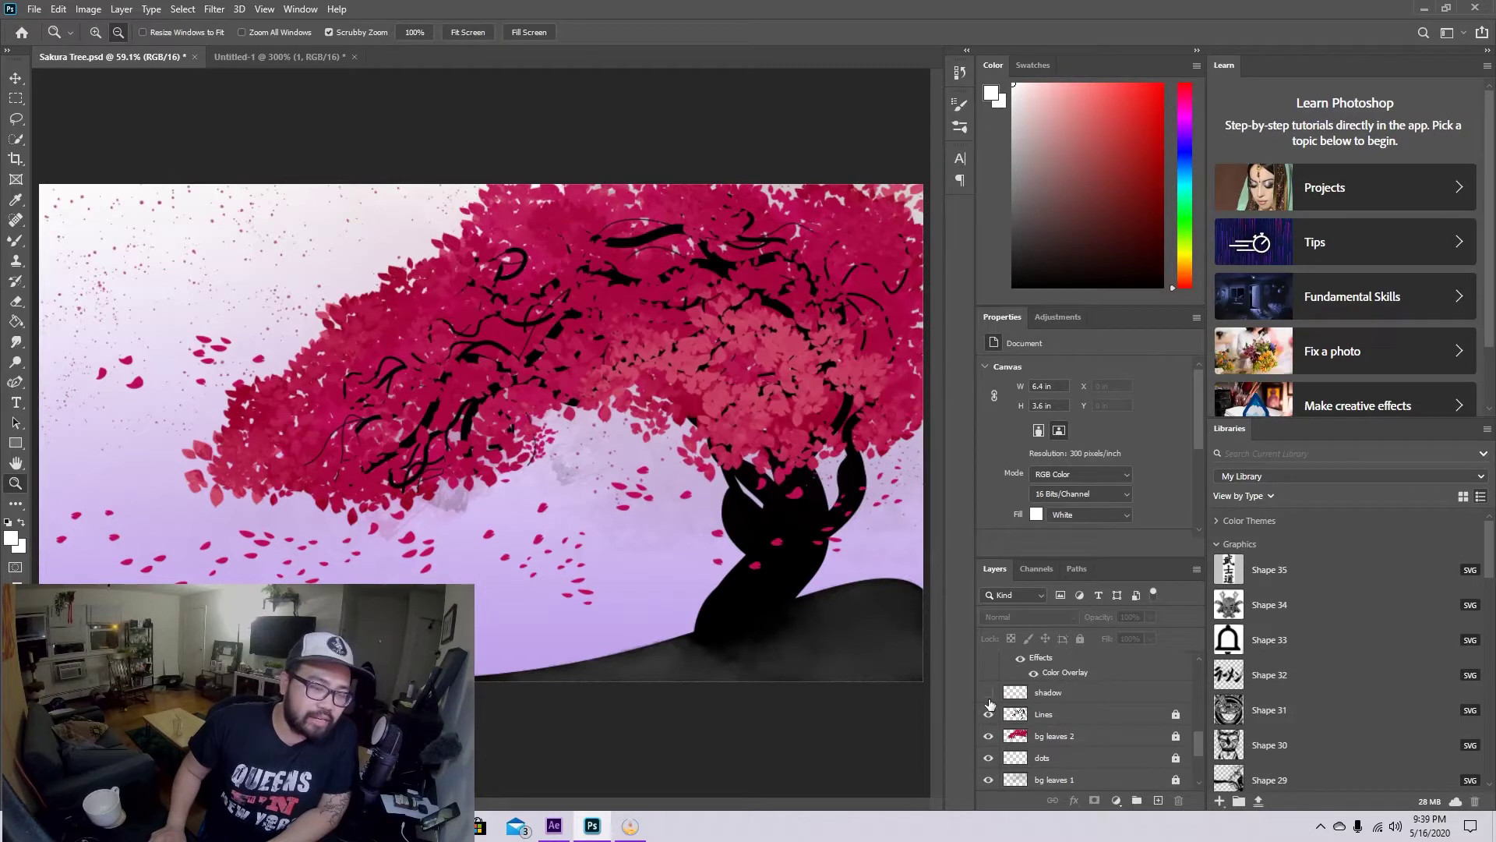
click(988, 694)
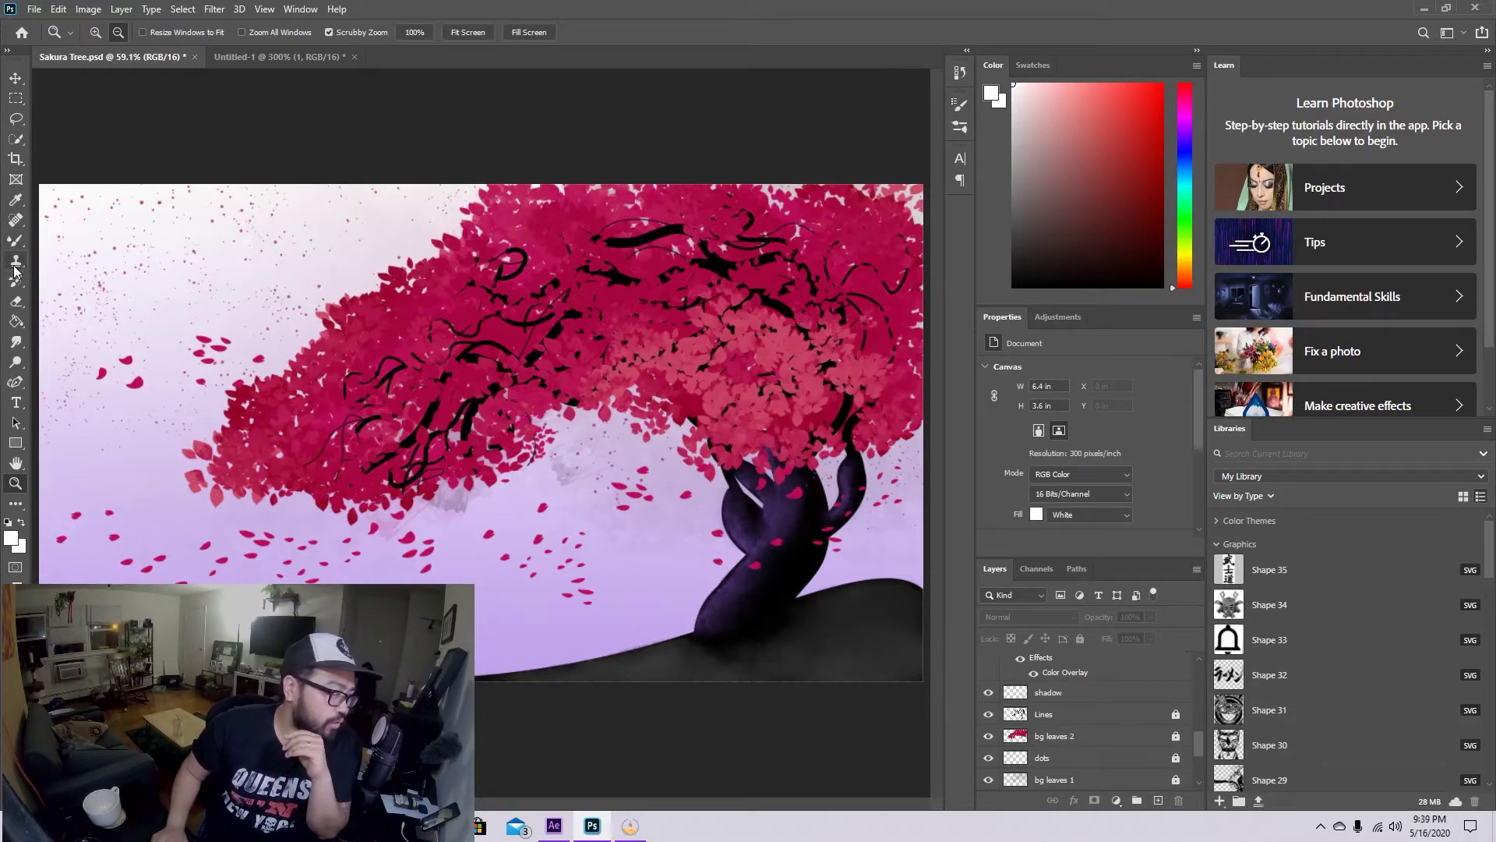
- Select the Smudge Tool and display the Blur and Sharpen tools grouped with it
click(15, 347)
click(22, 350)
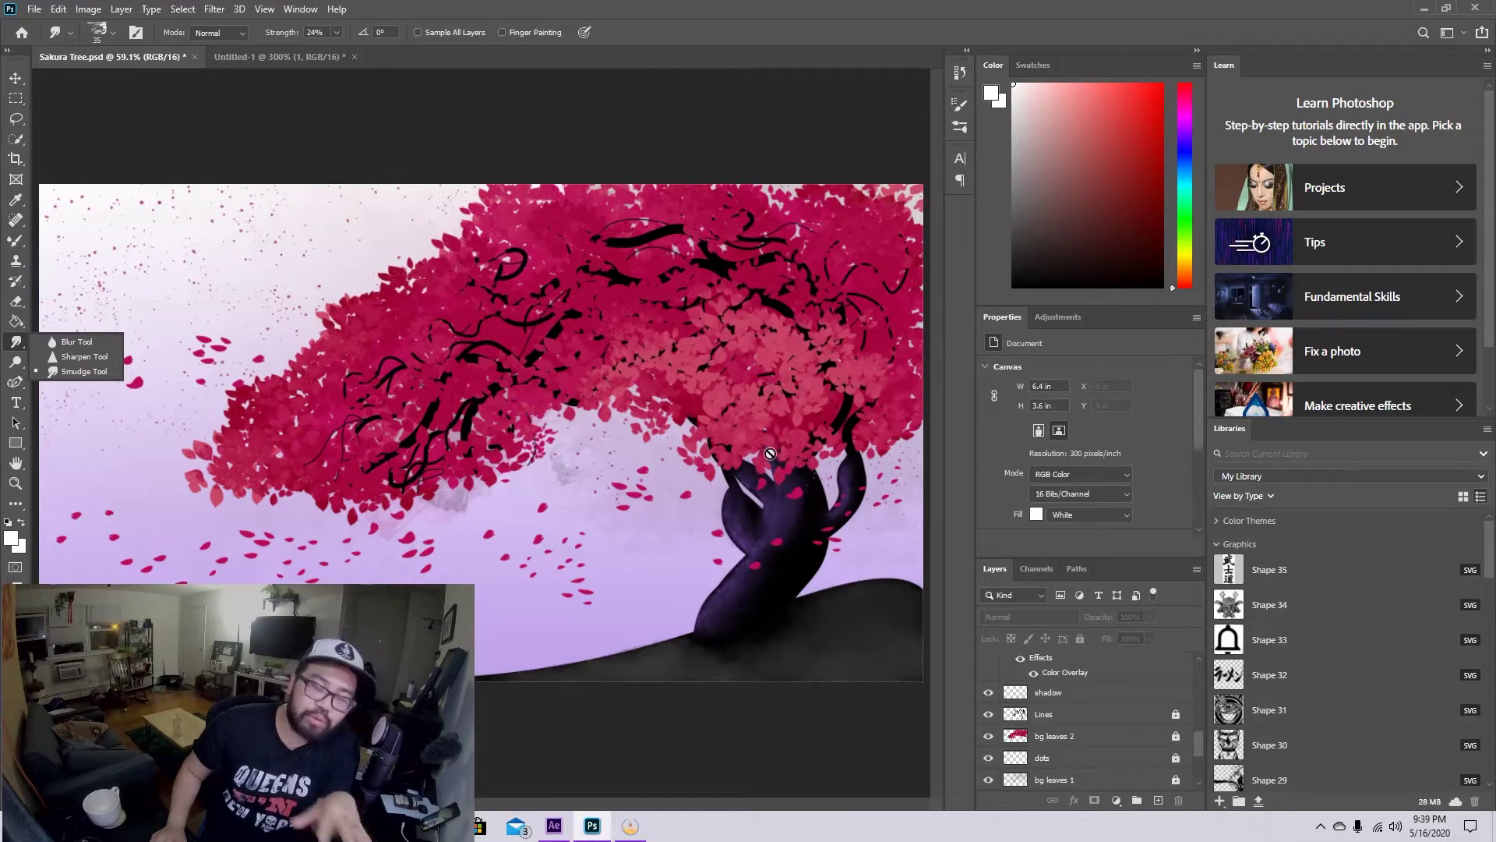
click(854, 746)
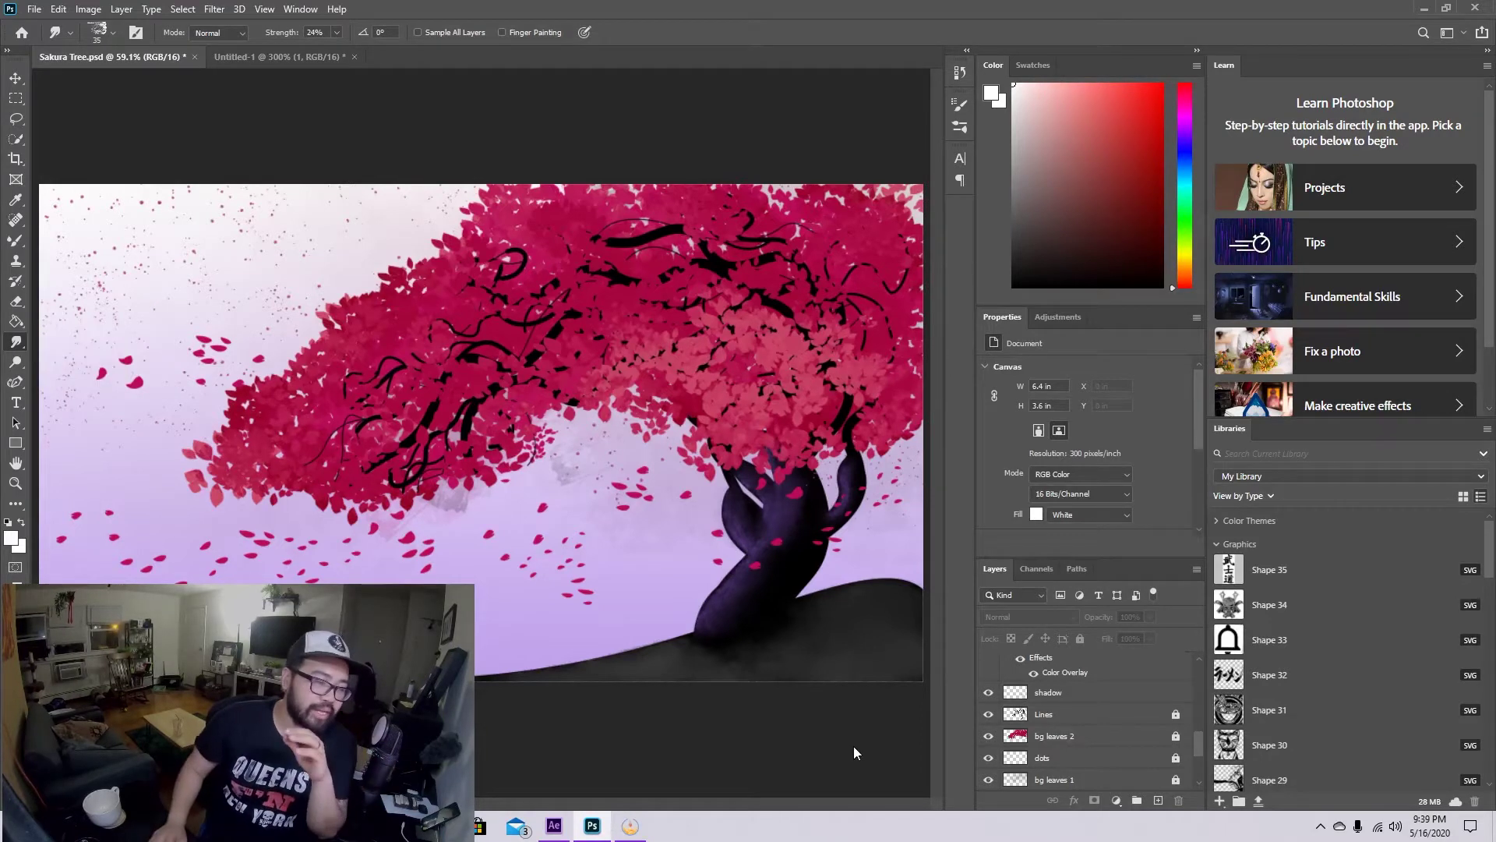
click(726, 306)
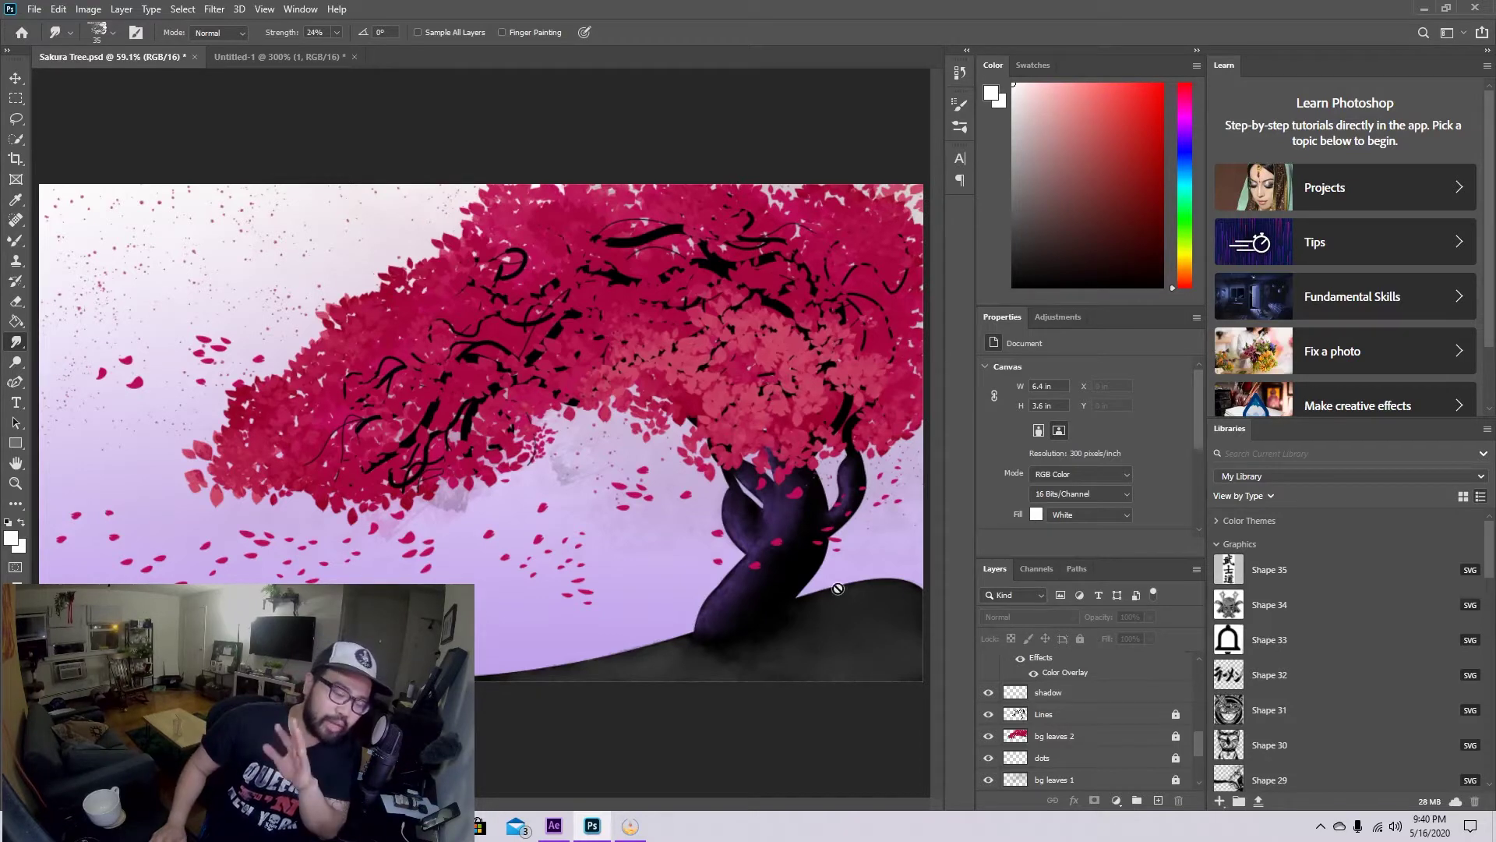
- Make Layer 1 and the logo layer with the black character silhouette visible
scroll(1065, 712, up, 5)
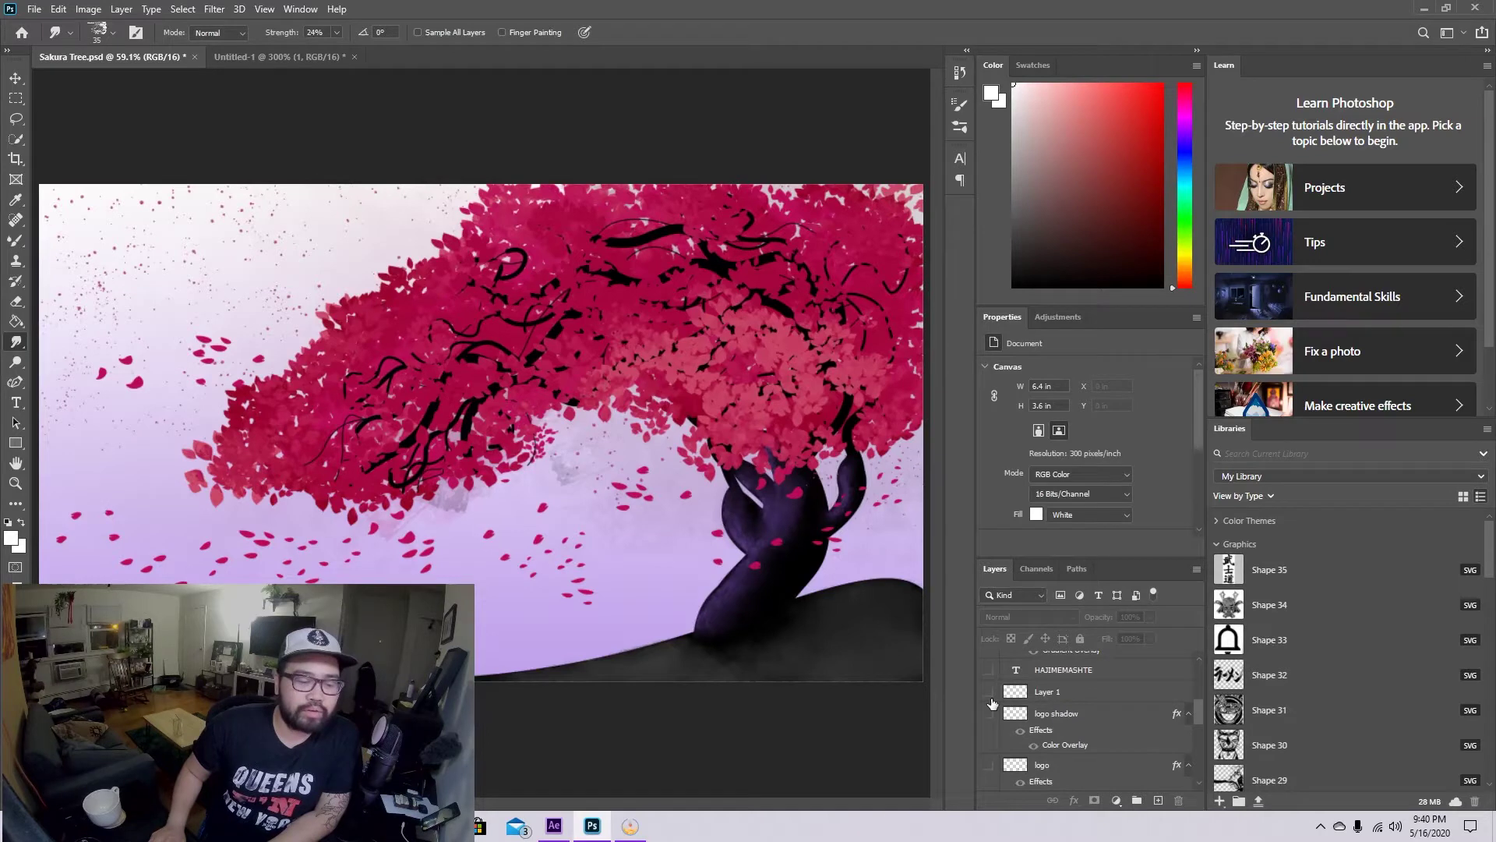
scroll(1117, 737, up, 3)
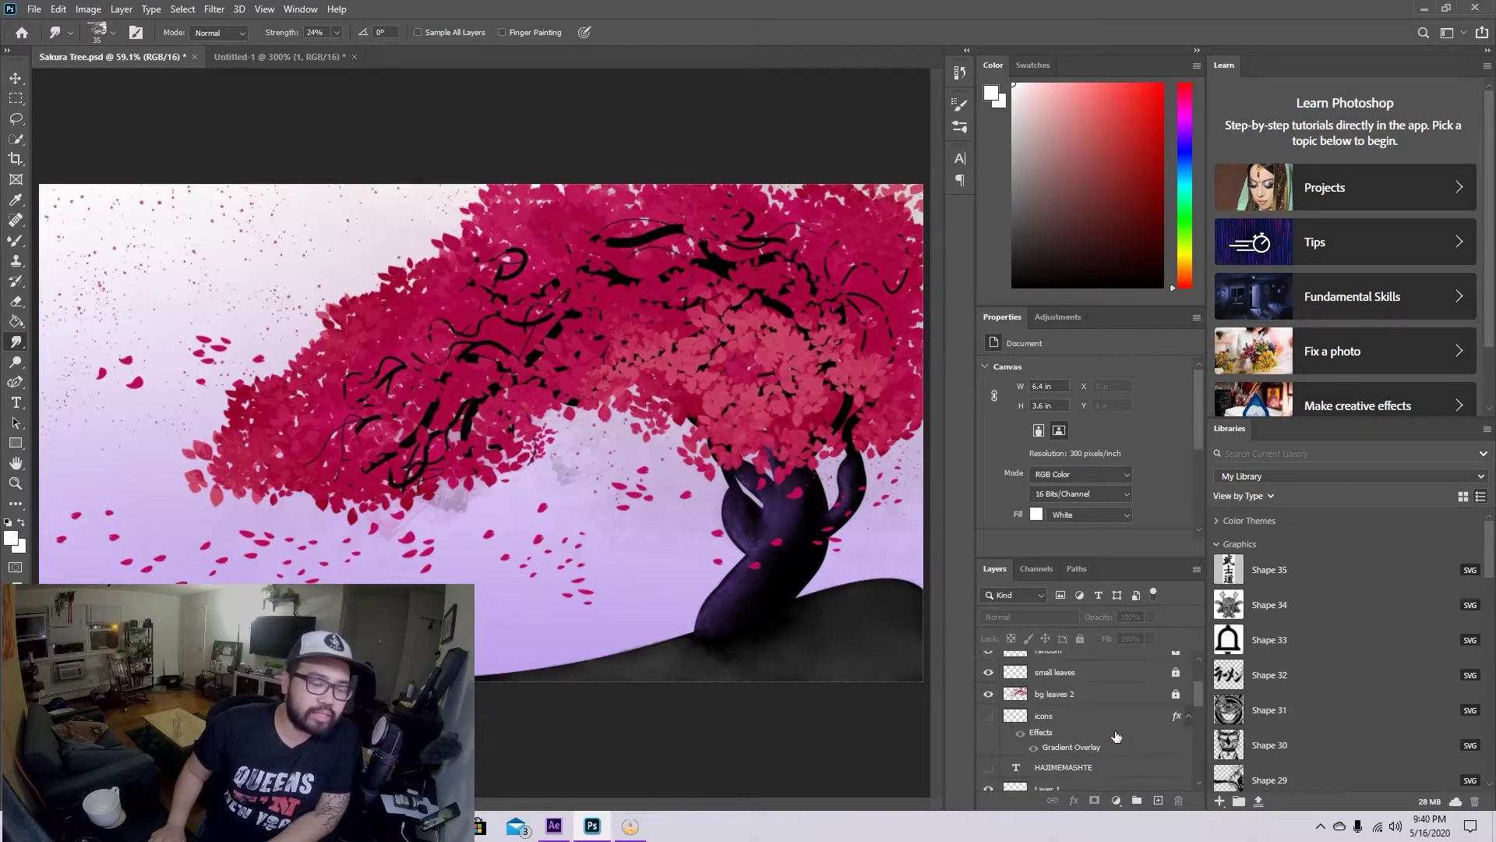
scroll(1005, 717, down, 4)
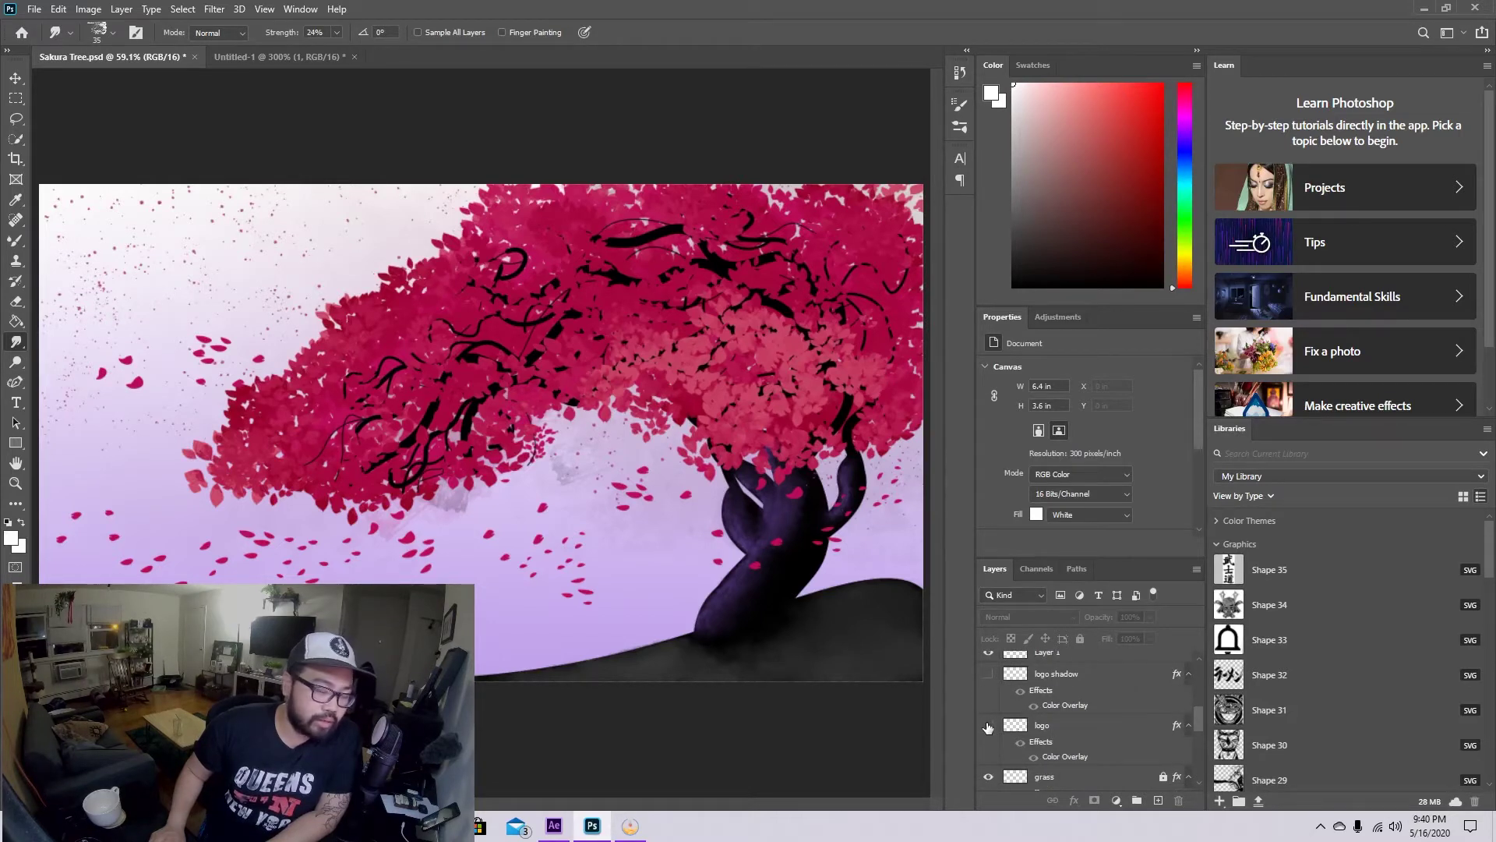
click(988, 726)
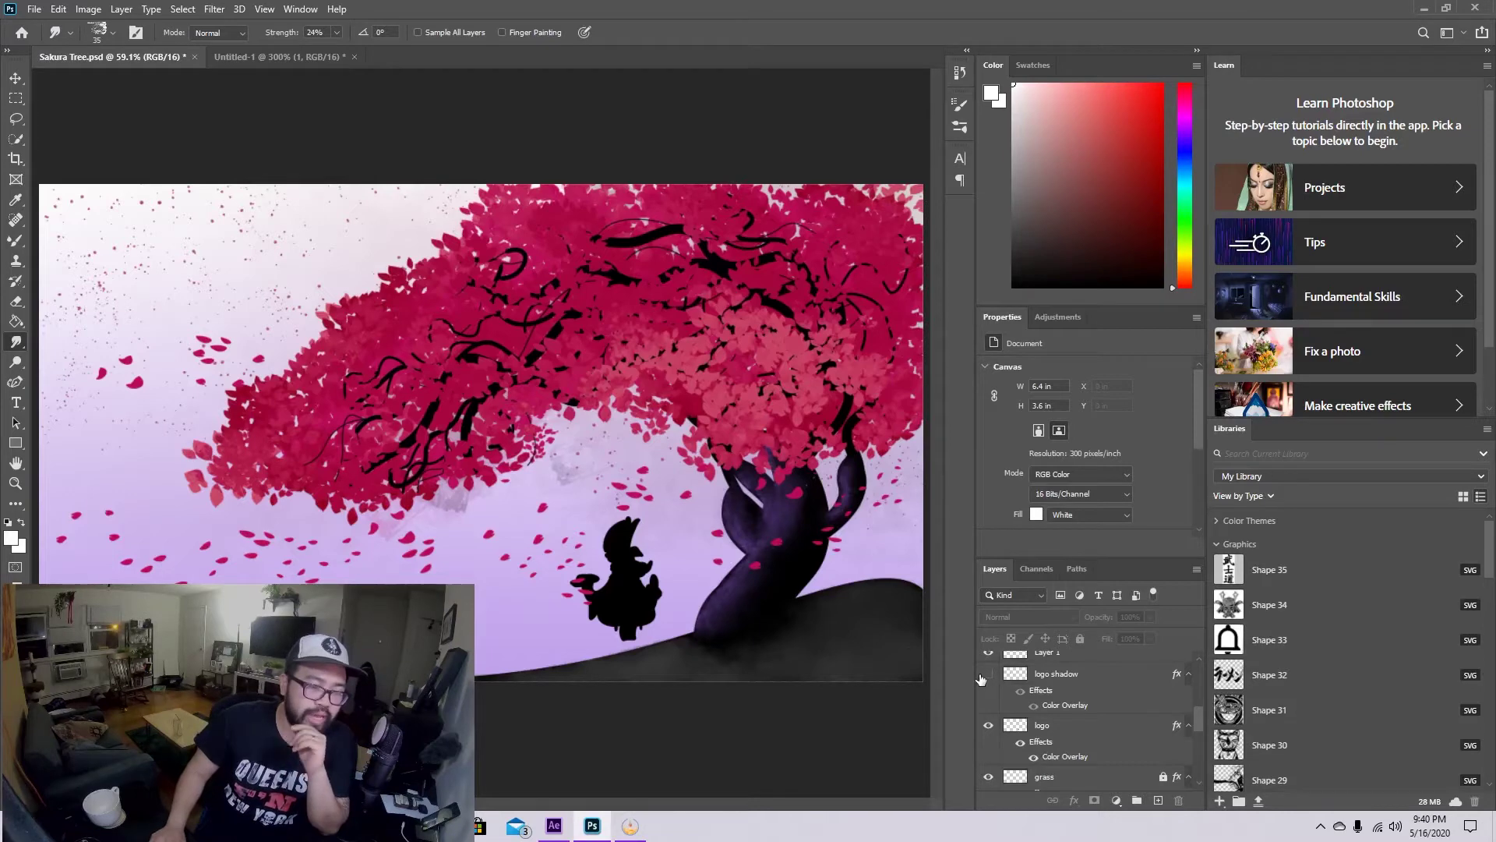
- Make the logo shadow layer visible and examine the silhouette's shadow on the ground up close
click(986, 675)
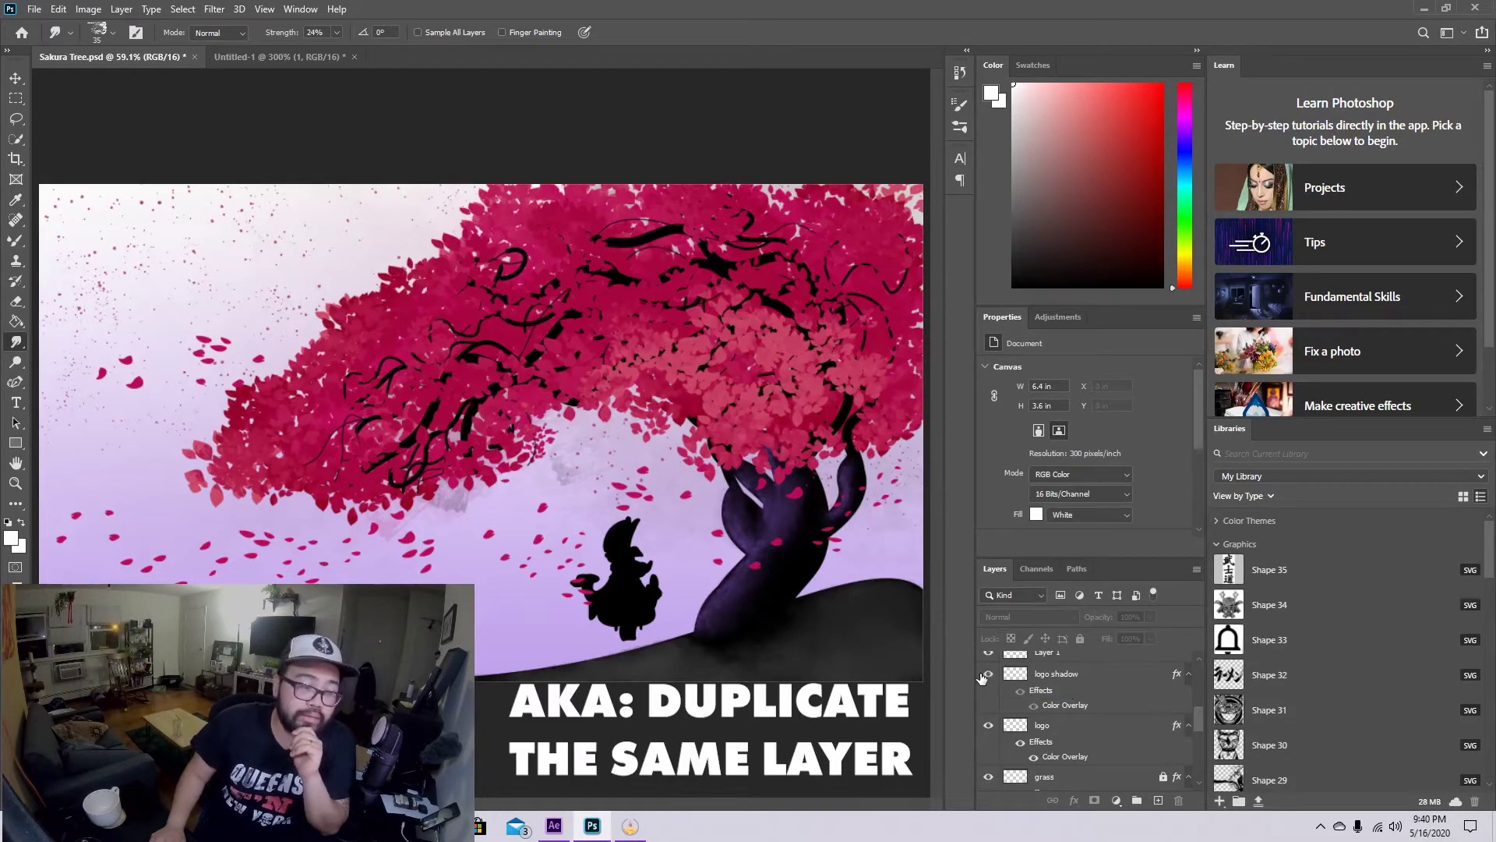
key(z)
drag(642, 632, 685, 629)
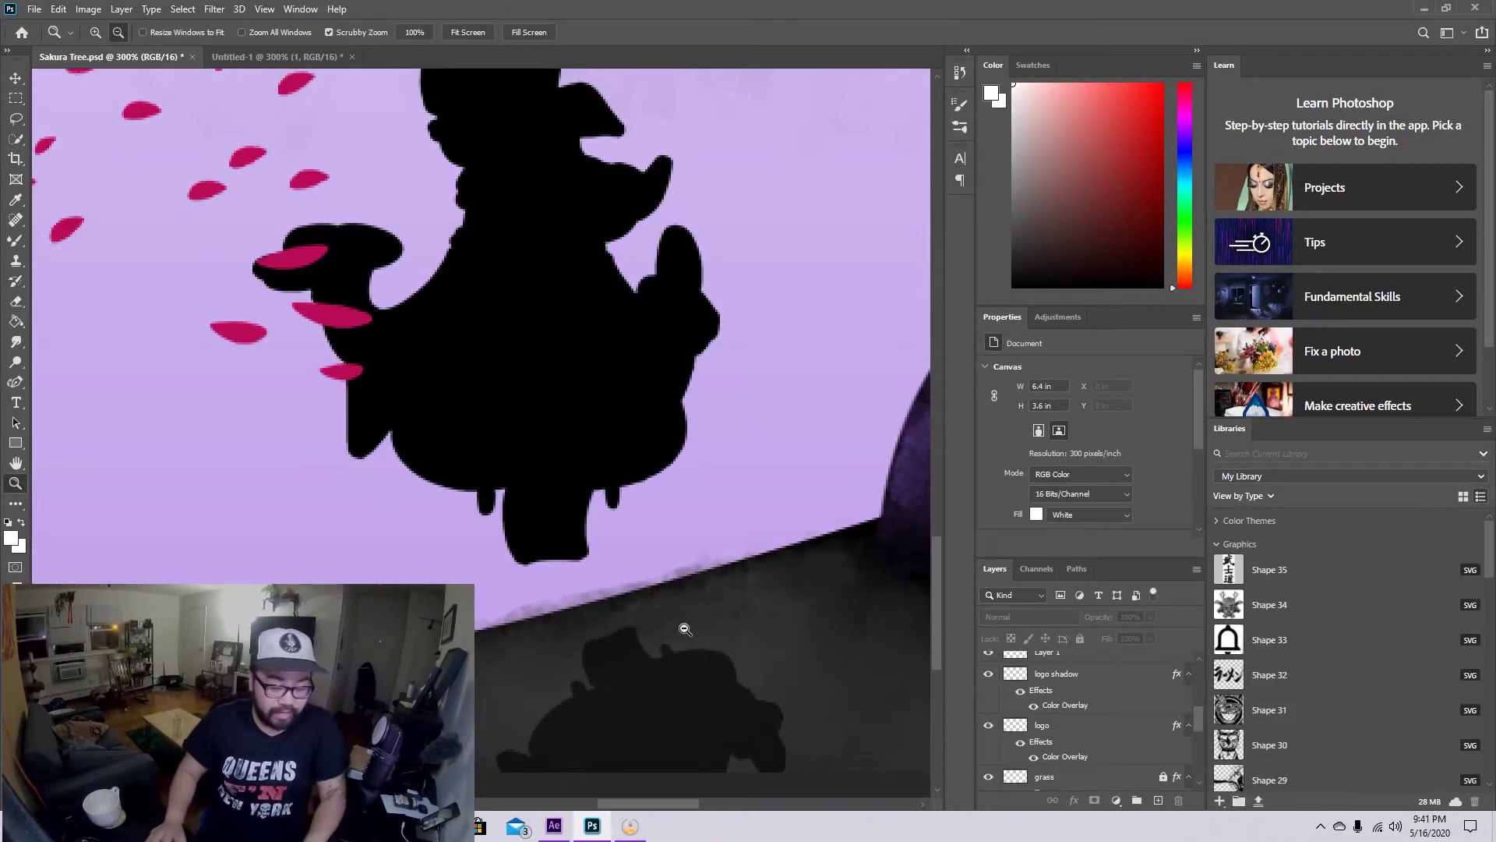
key(ctrl+0)
- Look inside Group 1 at its down motion leaves layers, make the group visible, and collapse it again
scroll(1030, 760, up, 3)
scroll(1029, 740, up, 1)
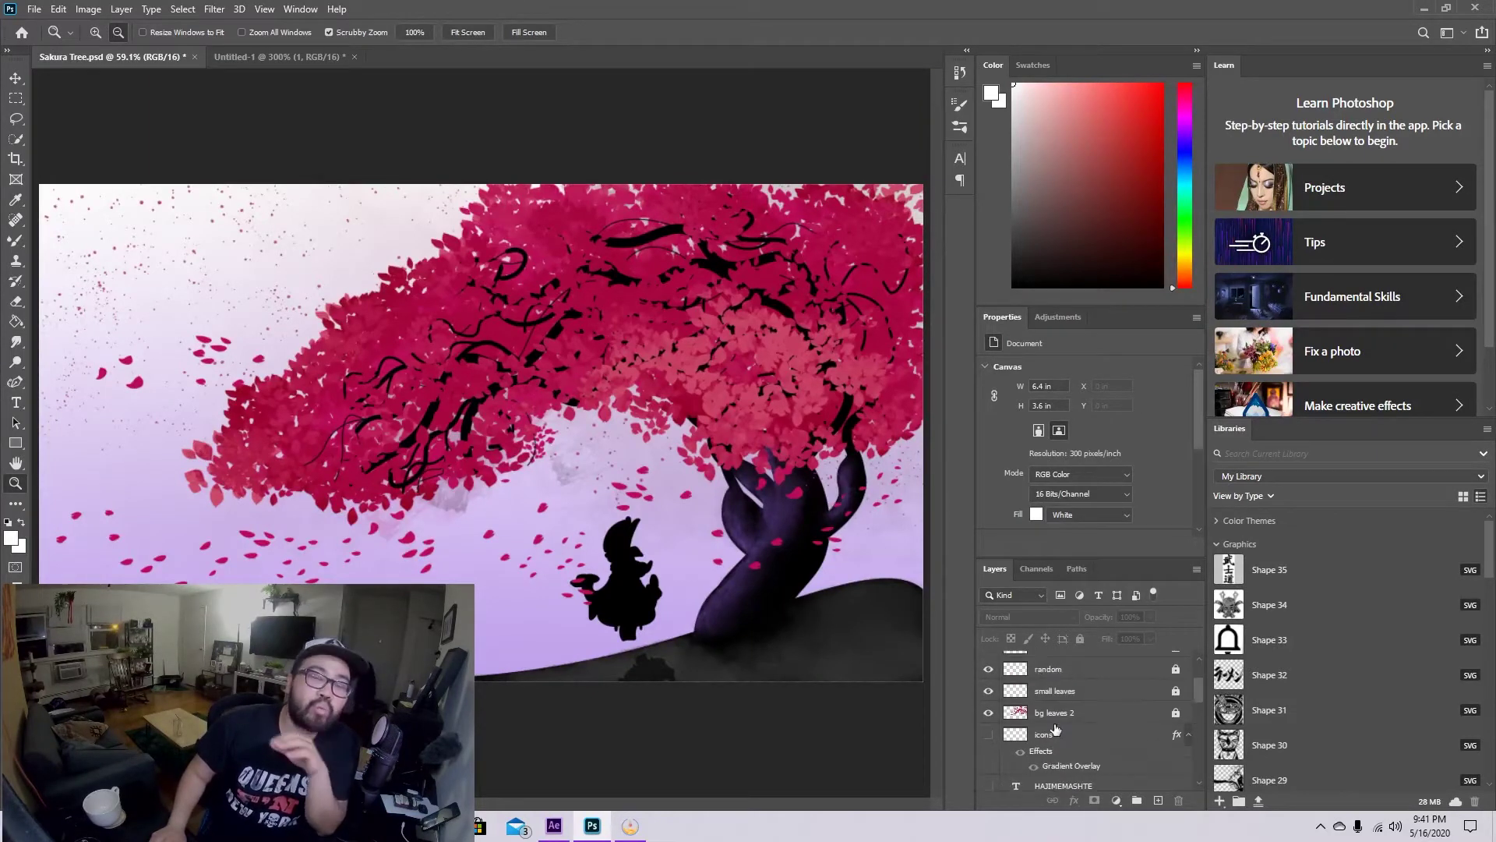
scroll(1013, 724, up, 2)
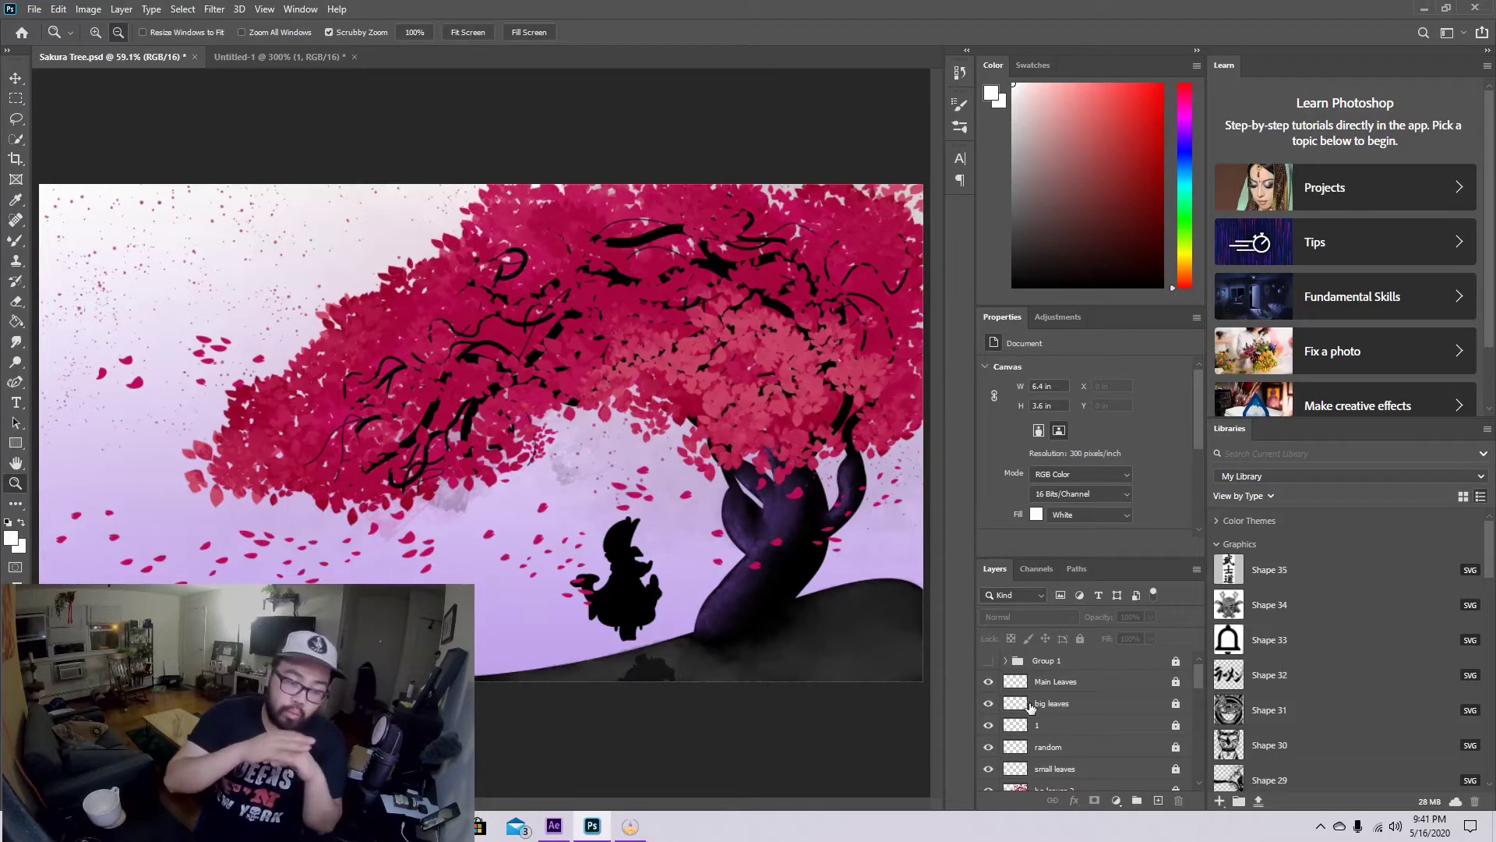
click(1007, 660)
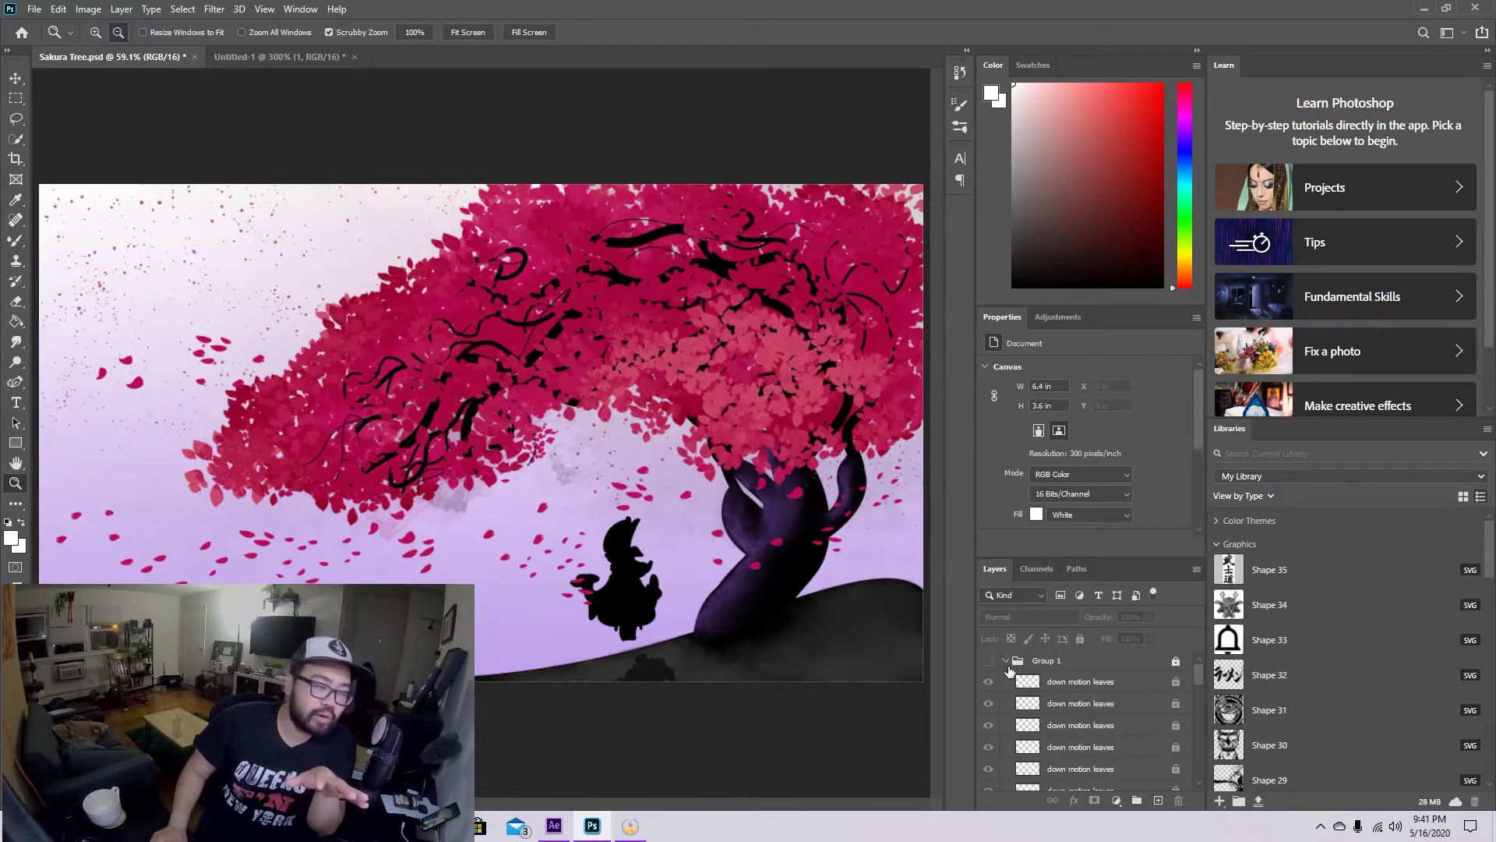
click(987, 661)
click(987, 661)
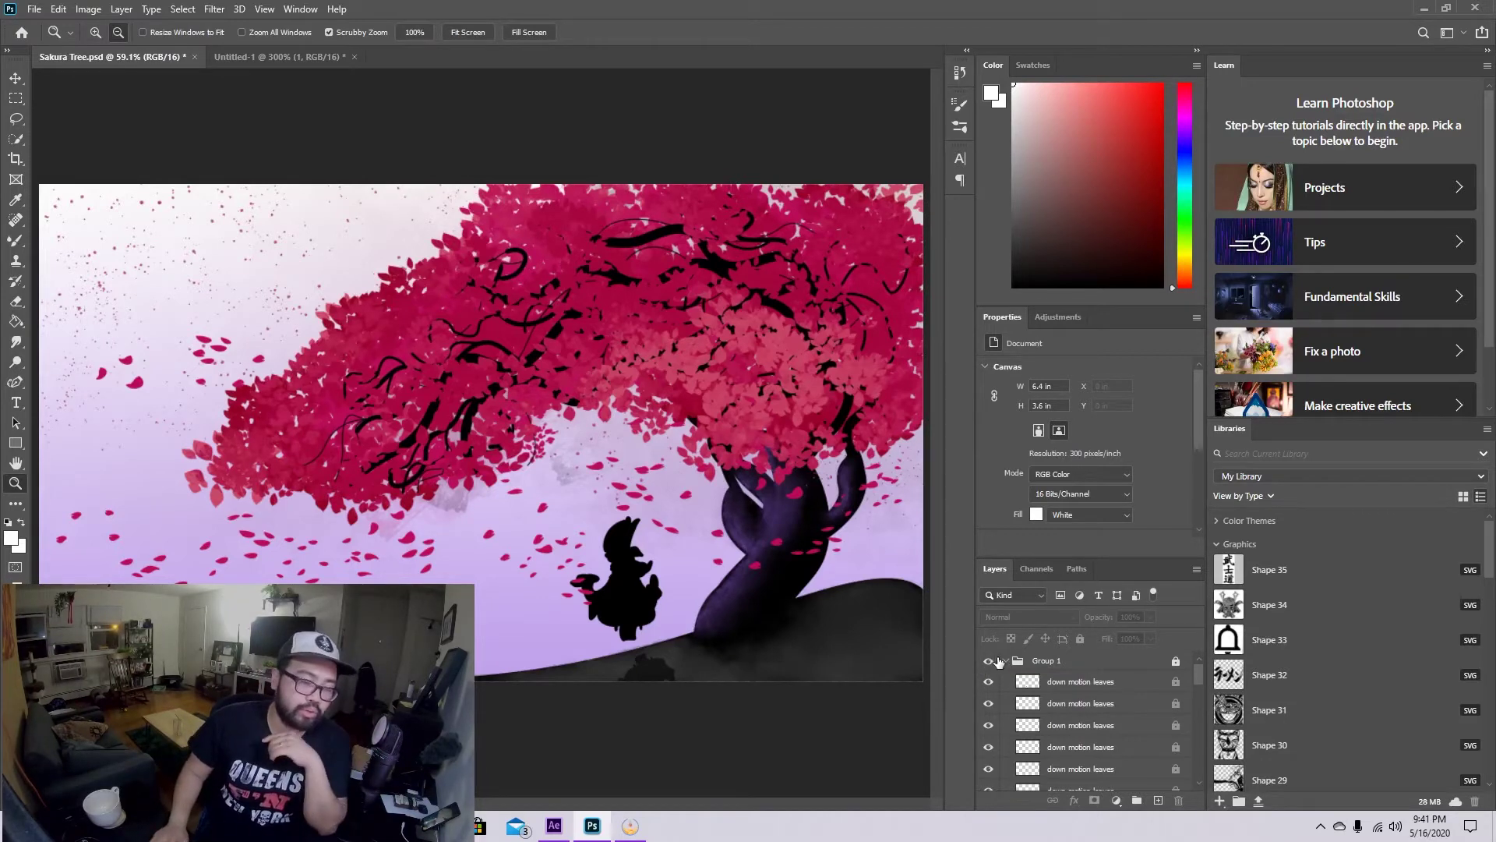
click(1006, 661)
- Make the social media icons layer and the HAJIMEMASHTE text layer visible
scroll(1038, 692, down, 4)
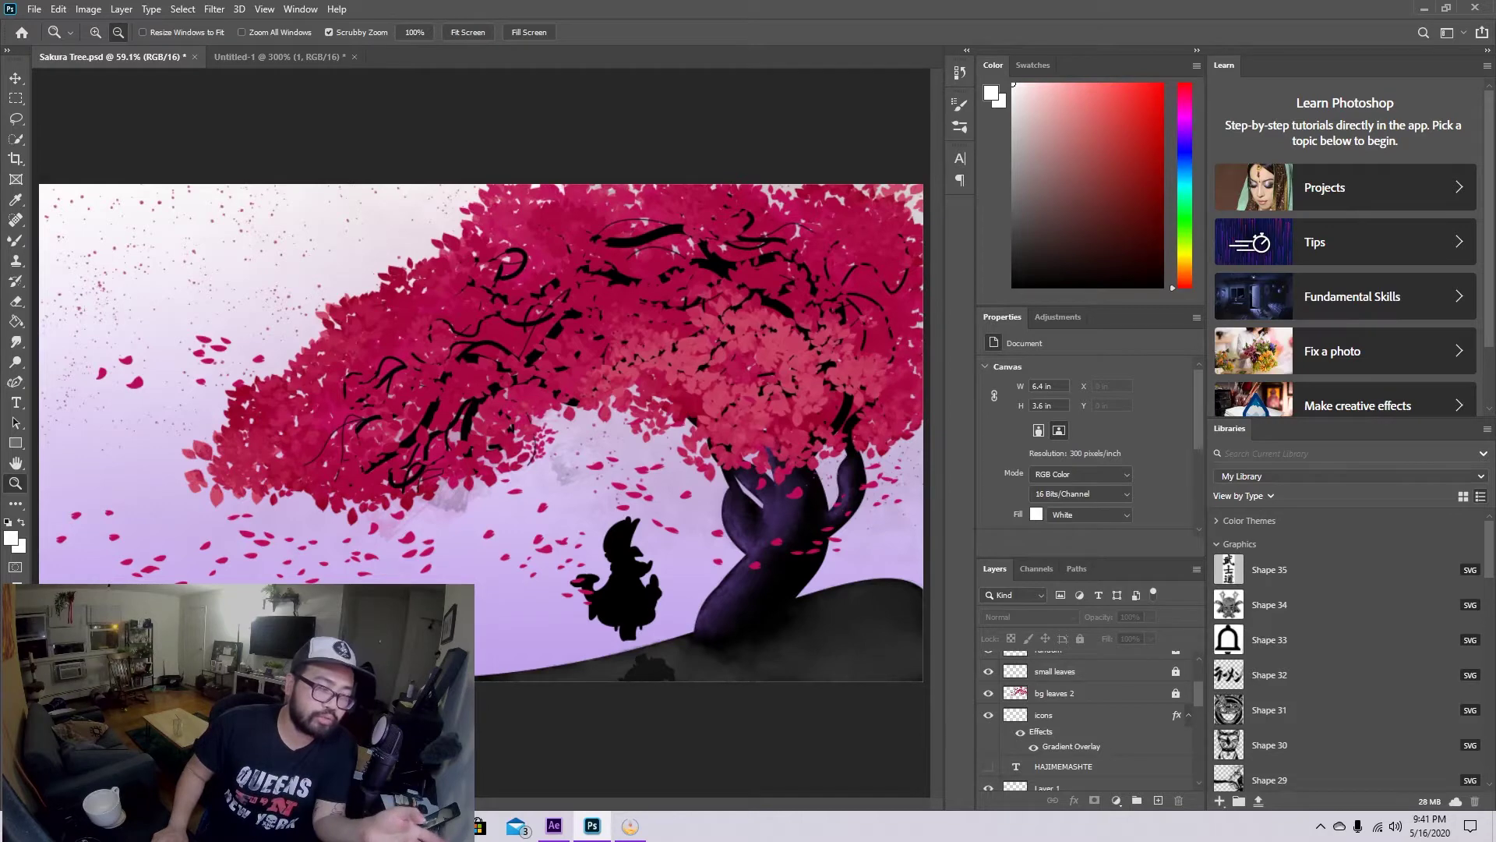
scroll(1013, 757, down, 1)
click(986, 747)
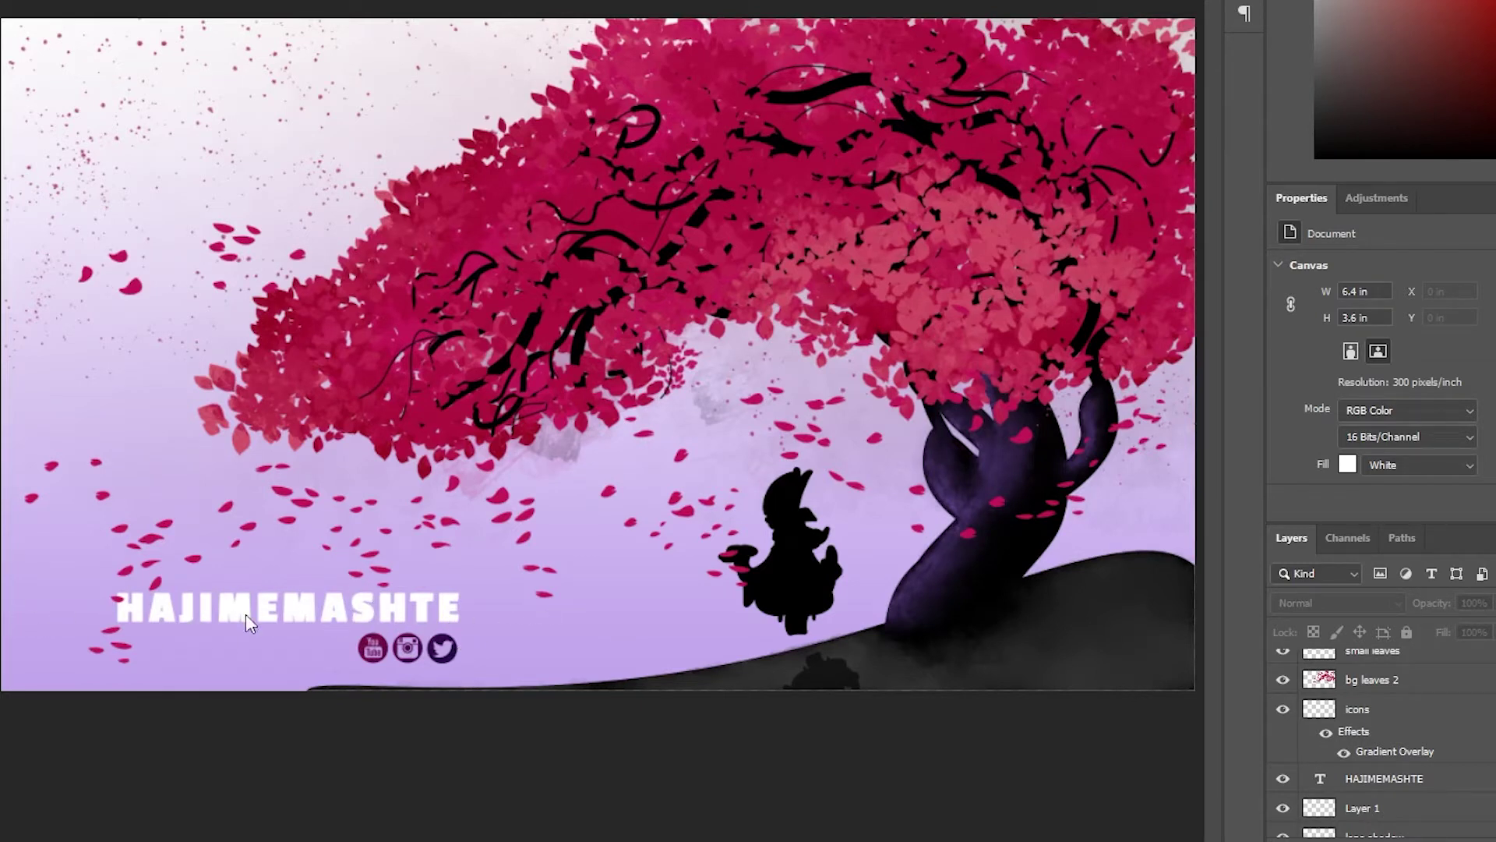
scroll(1465, 709, up, 3)
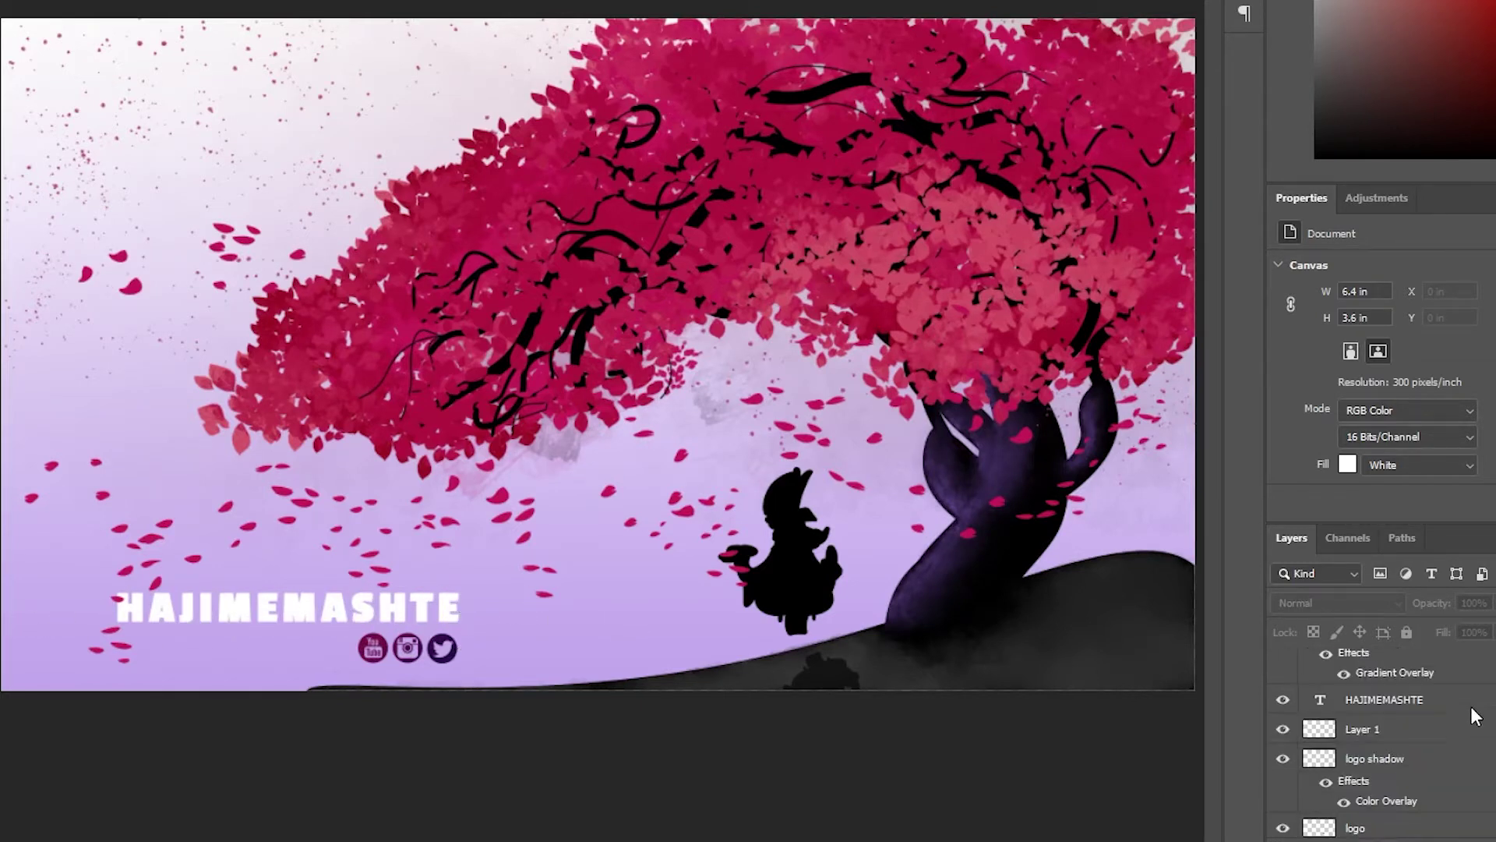
scroll(1380, 769, down, 3)
scroll(1377, 770, up, 5)
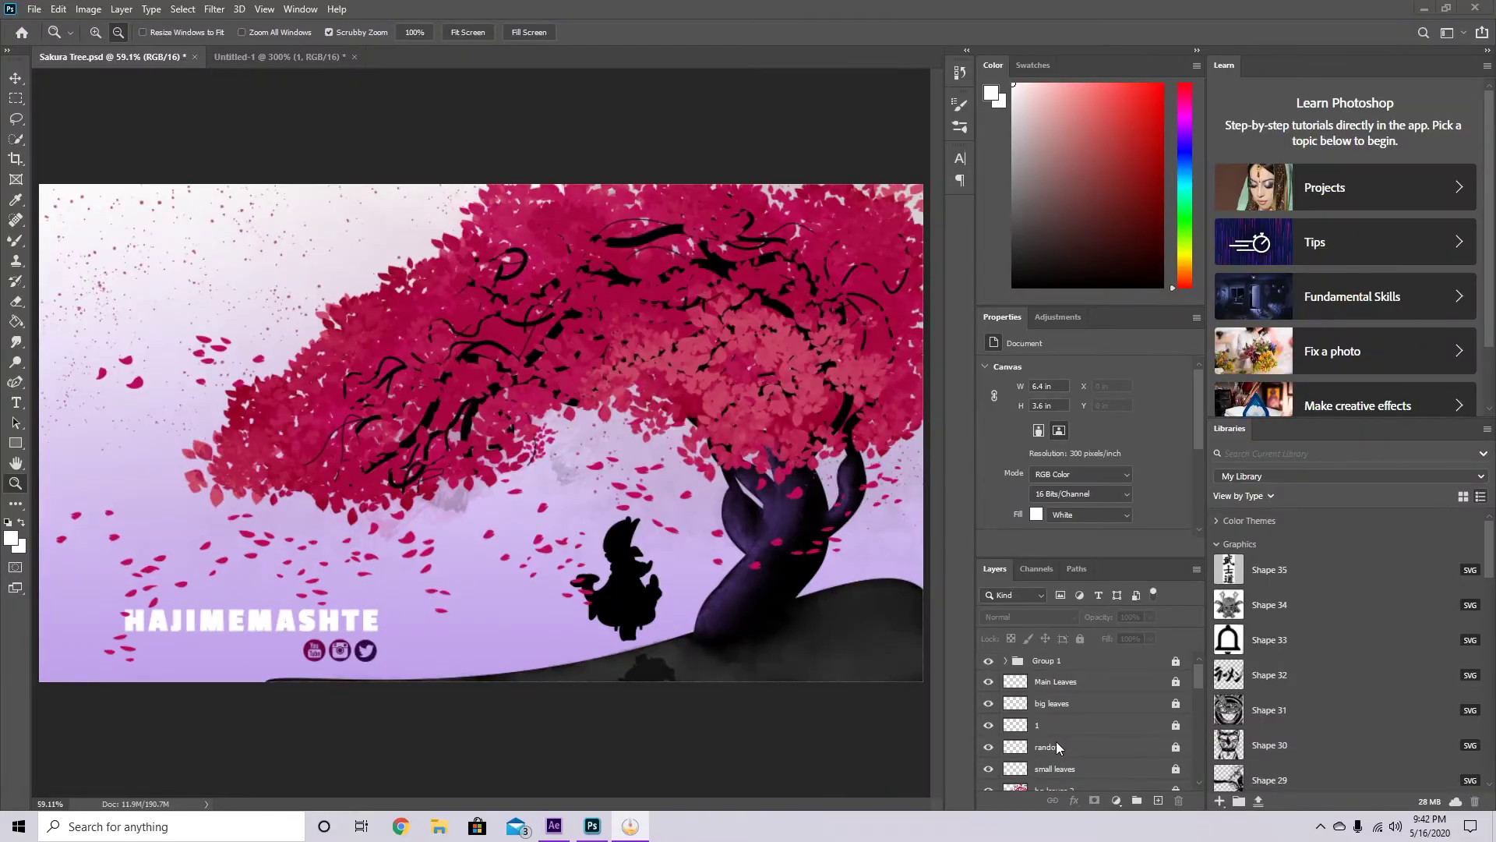
click(704, 755)
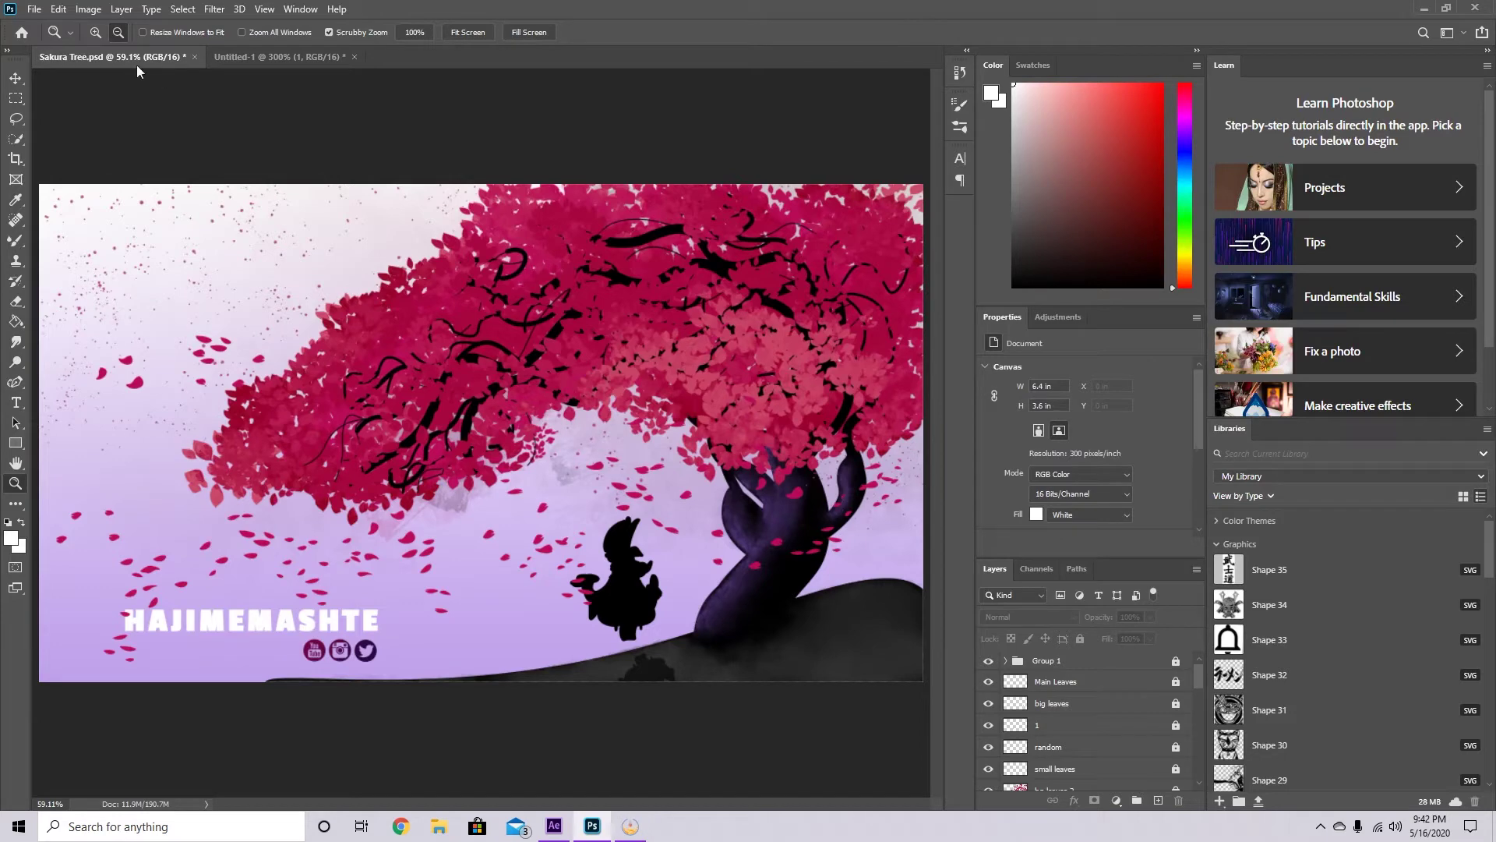
- Try saving Sakura Tree.psd on the computer with Save As, including layers, and cancel without saving
click(43, 11)
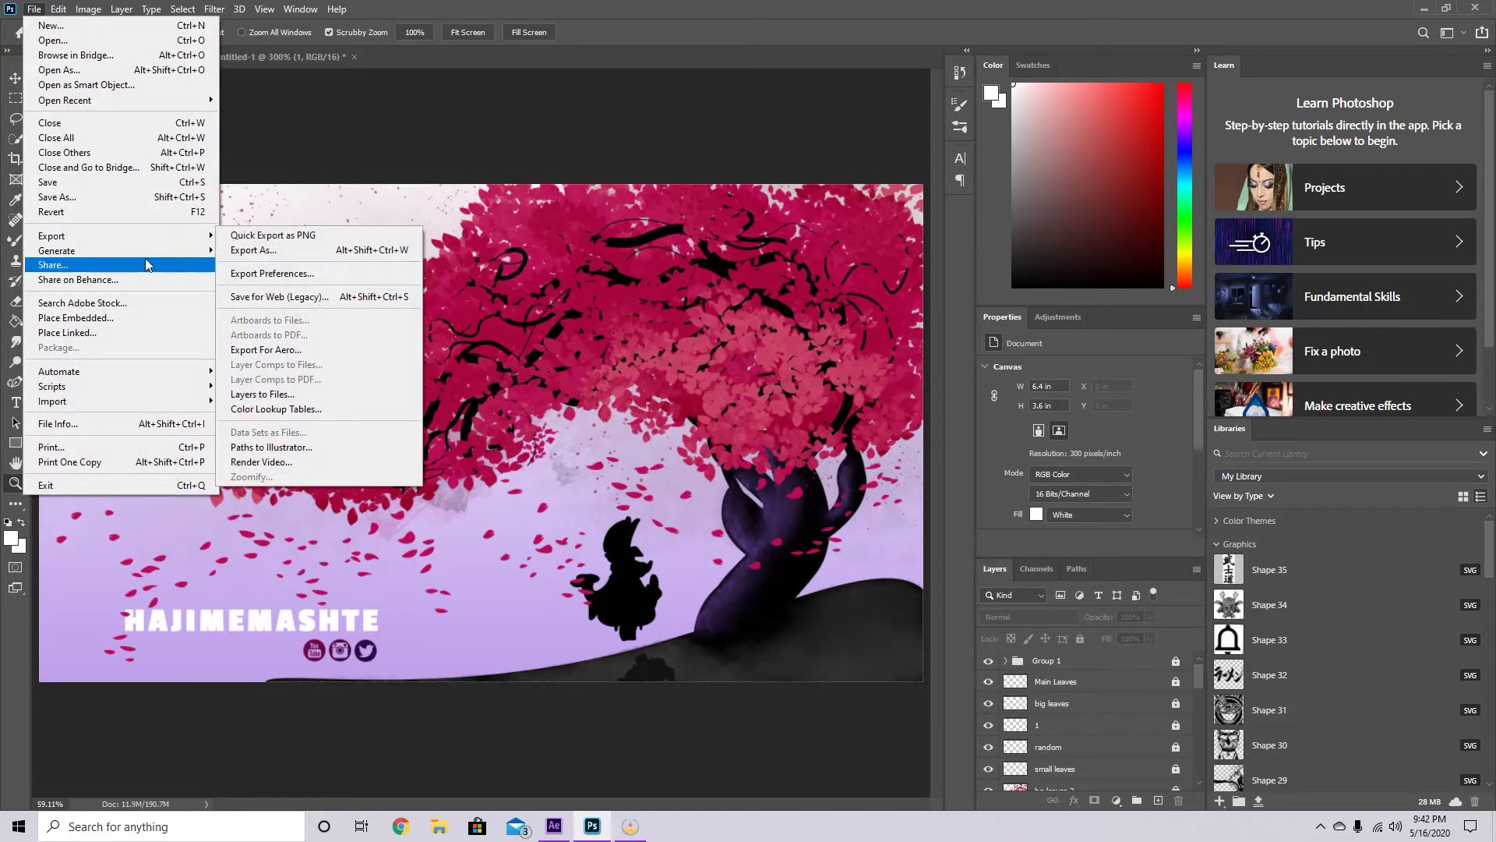
click(167, 198)
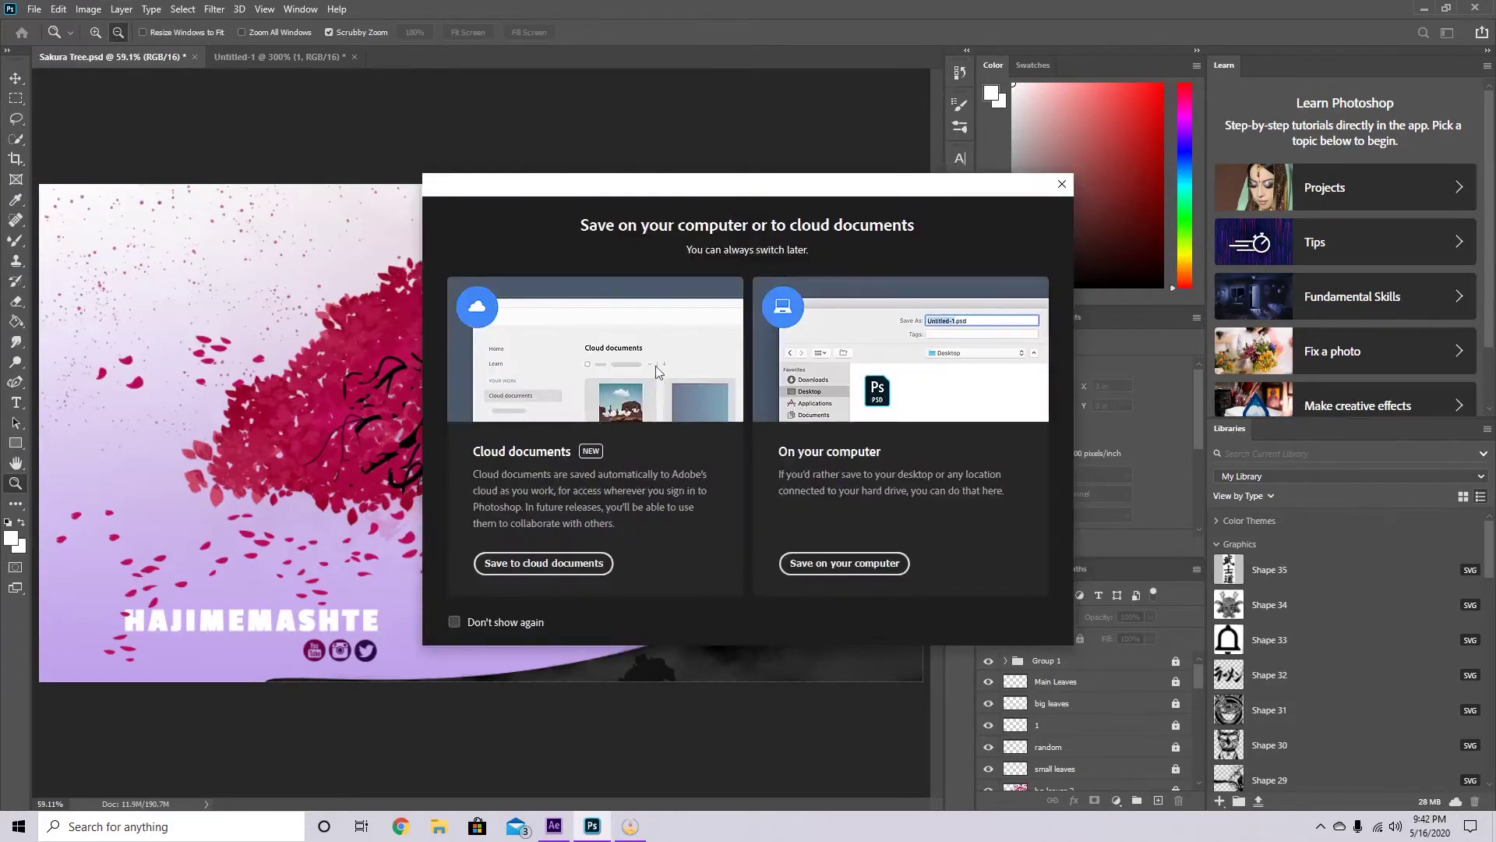
click(842, 571)
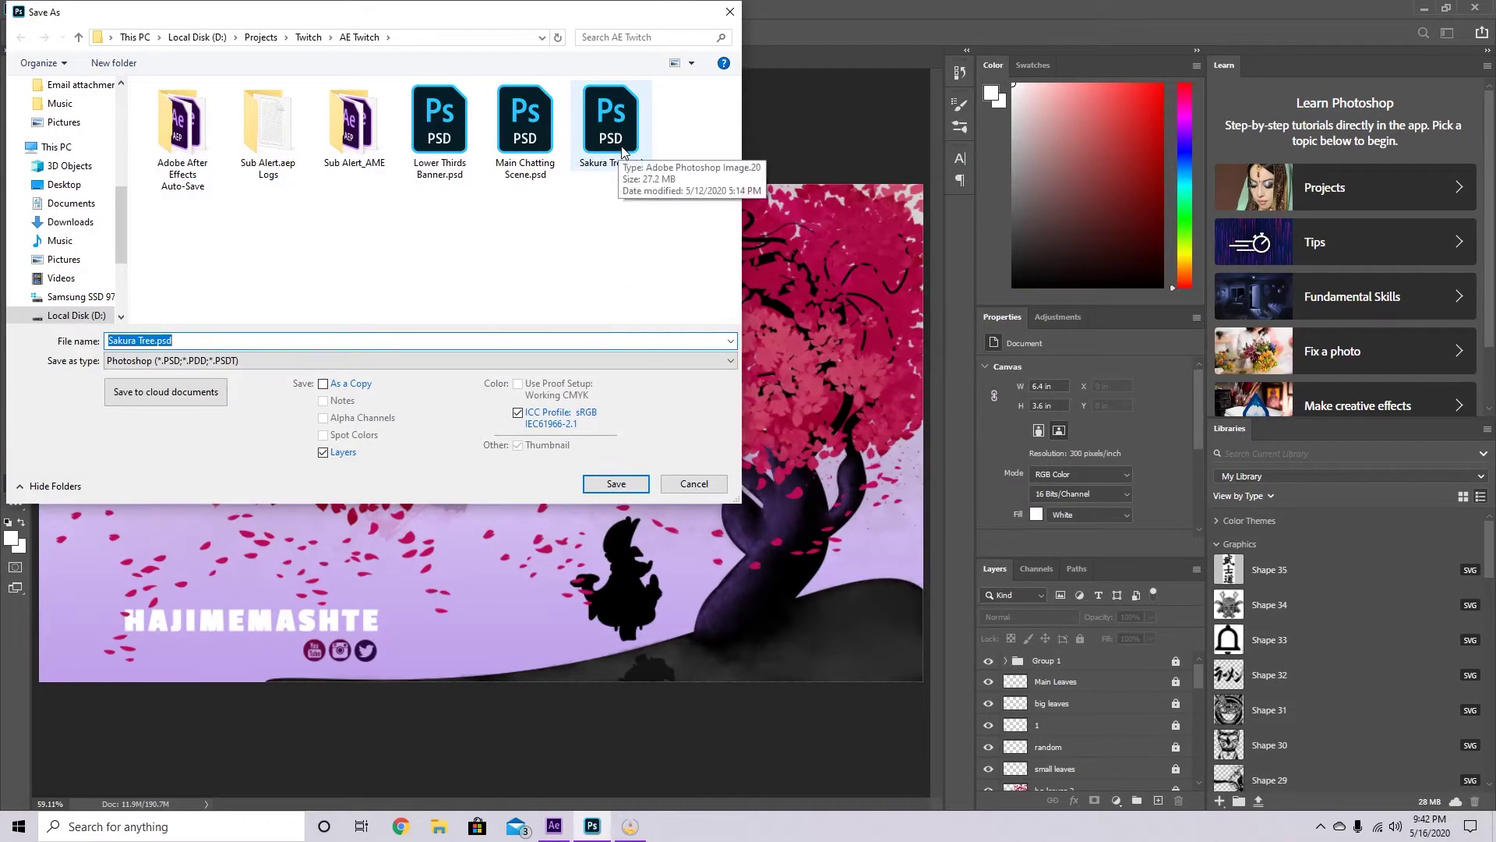
click(693, 489)
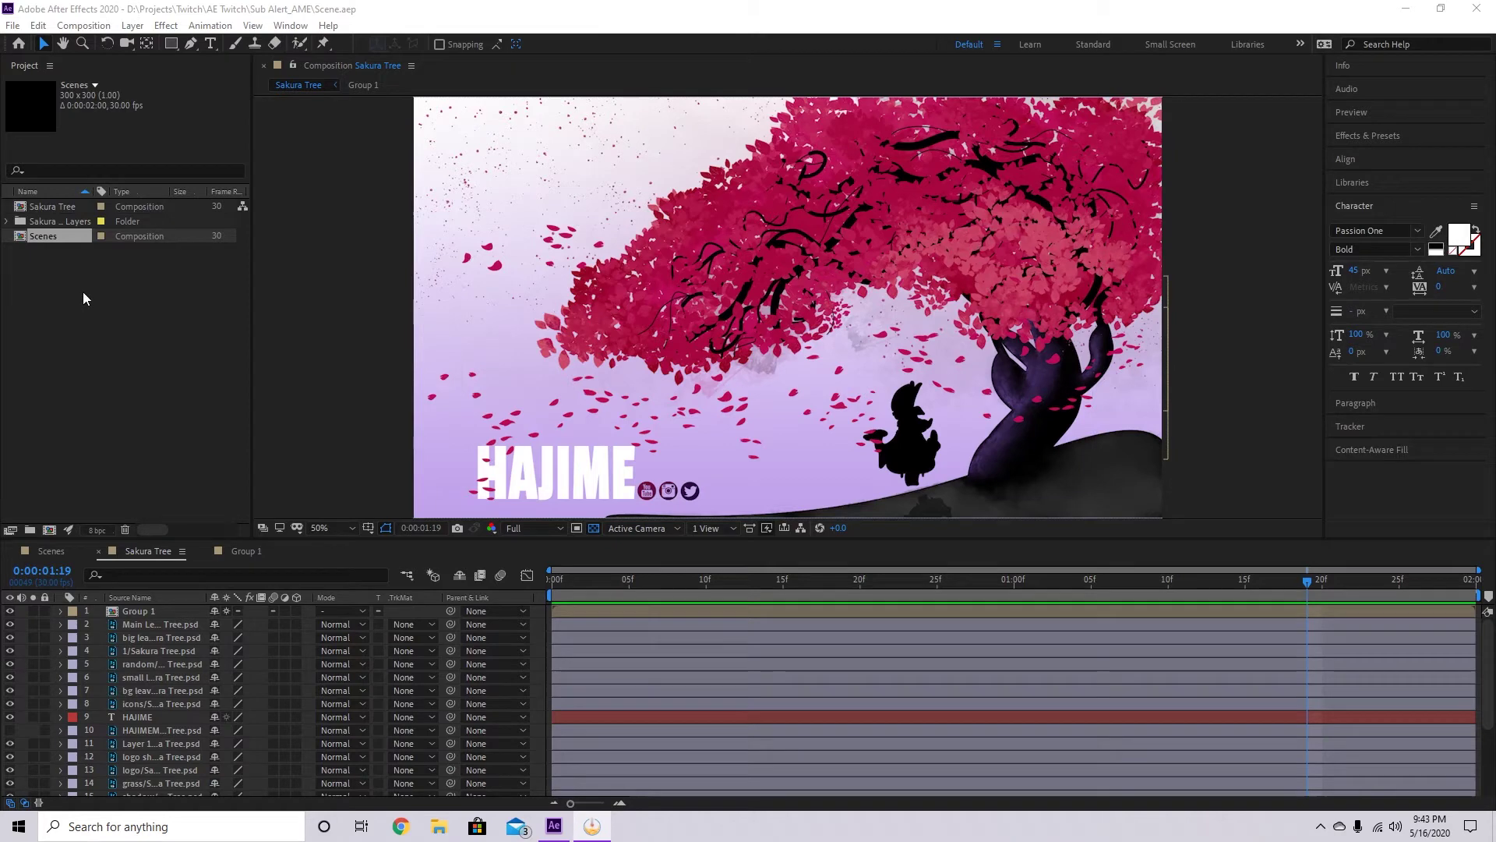
- Switch to After Effects and create the composition Comp 1 at 300 × 300 px, 30 fps and 2 seconds long
click(77, 26)
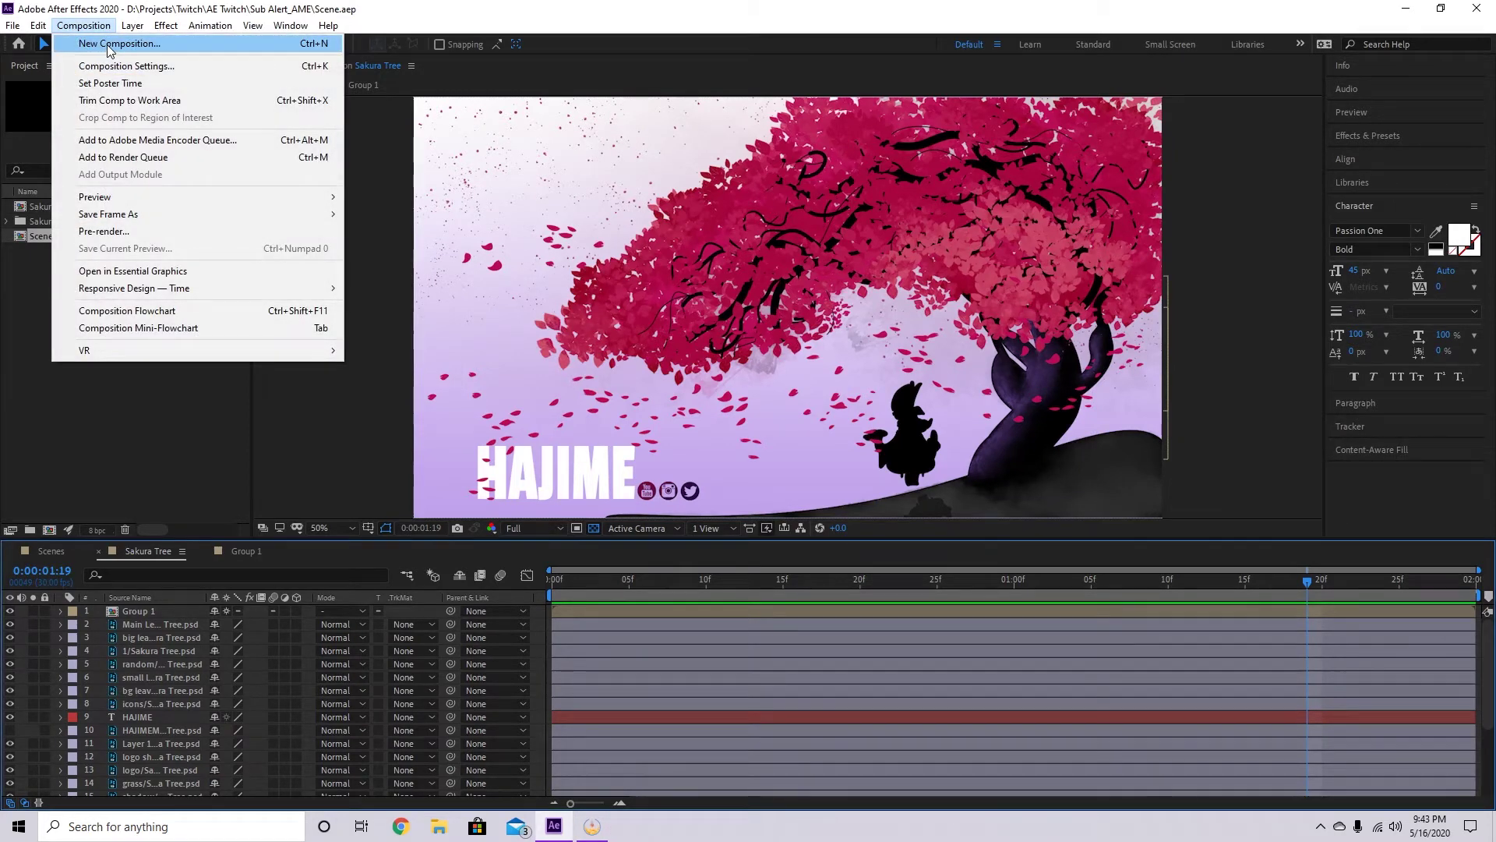
click(108, 46)
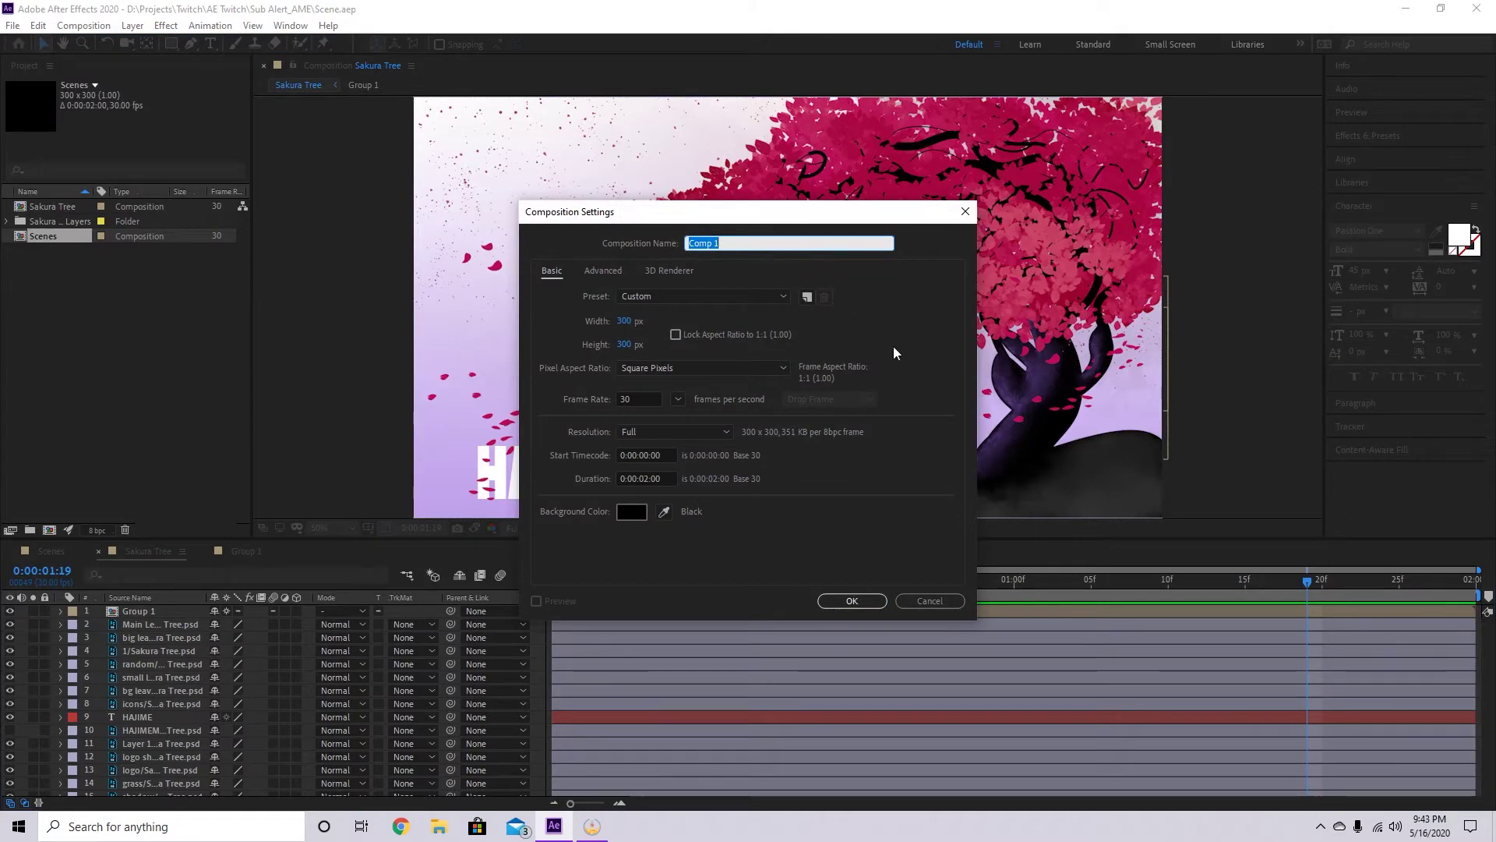
click(881, 601)
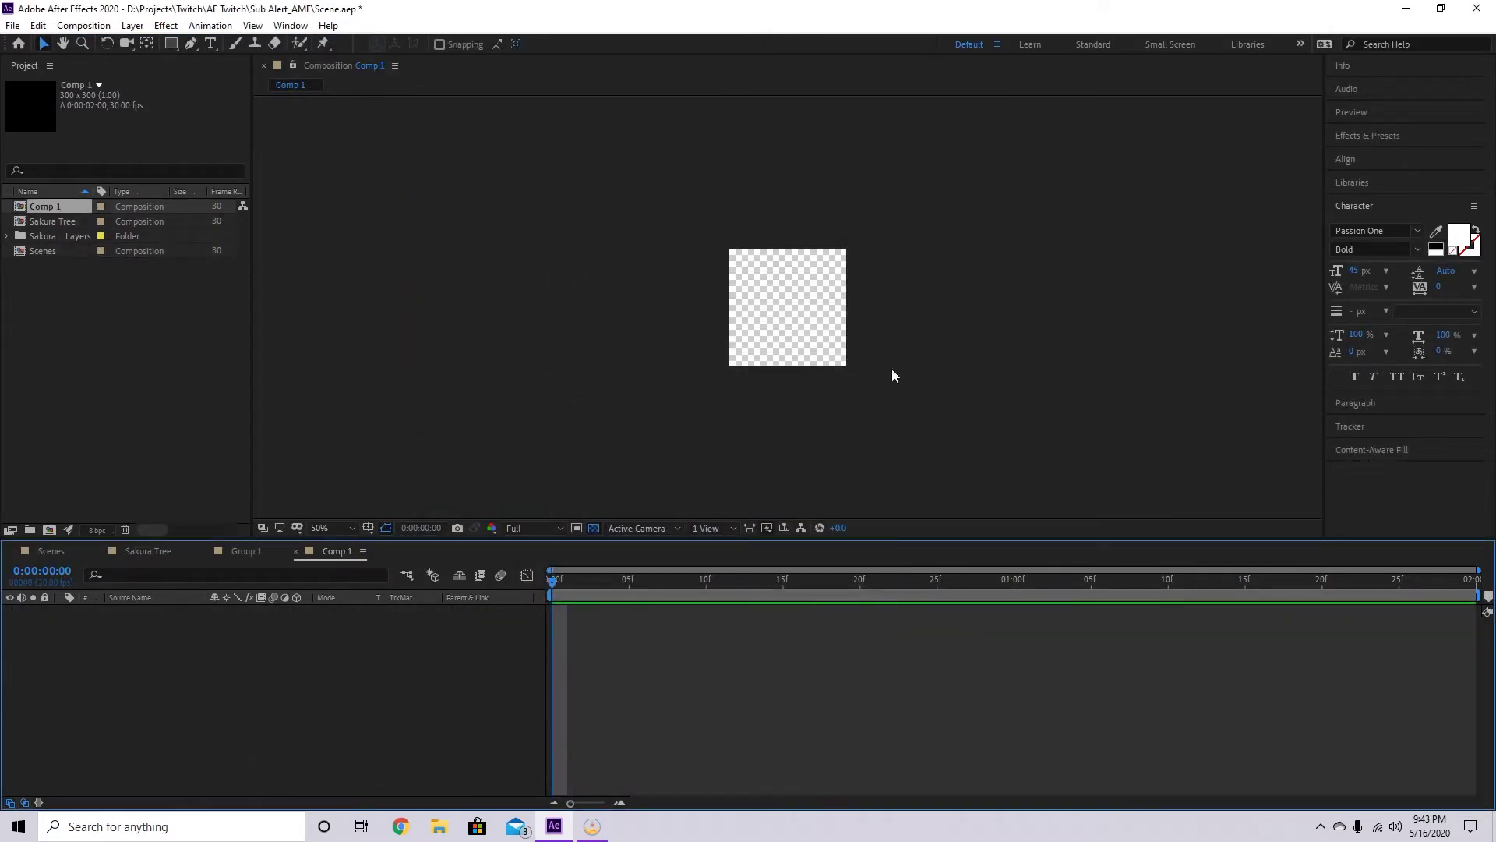
click(59, 220)
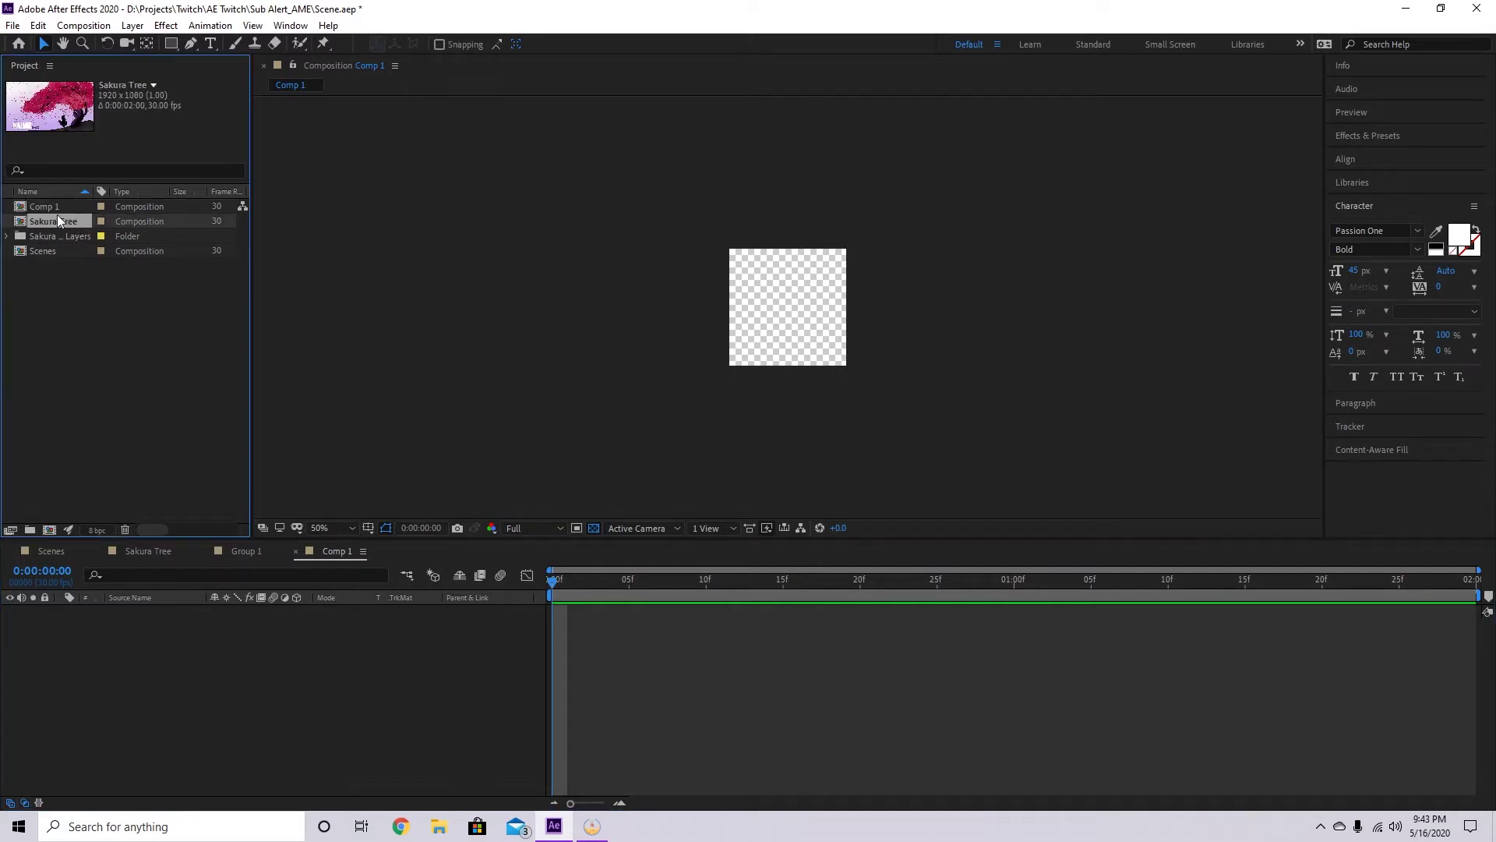
right_click(175, 637)
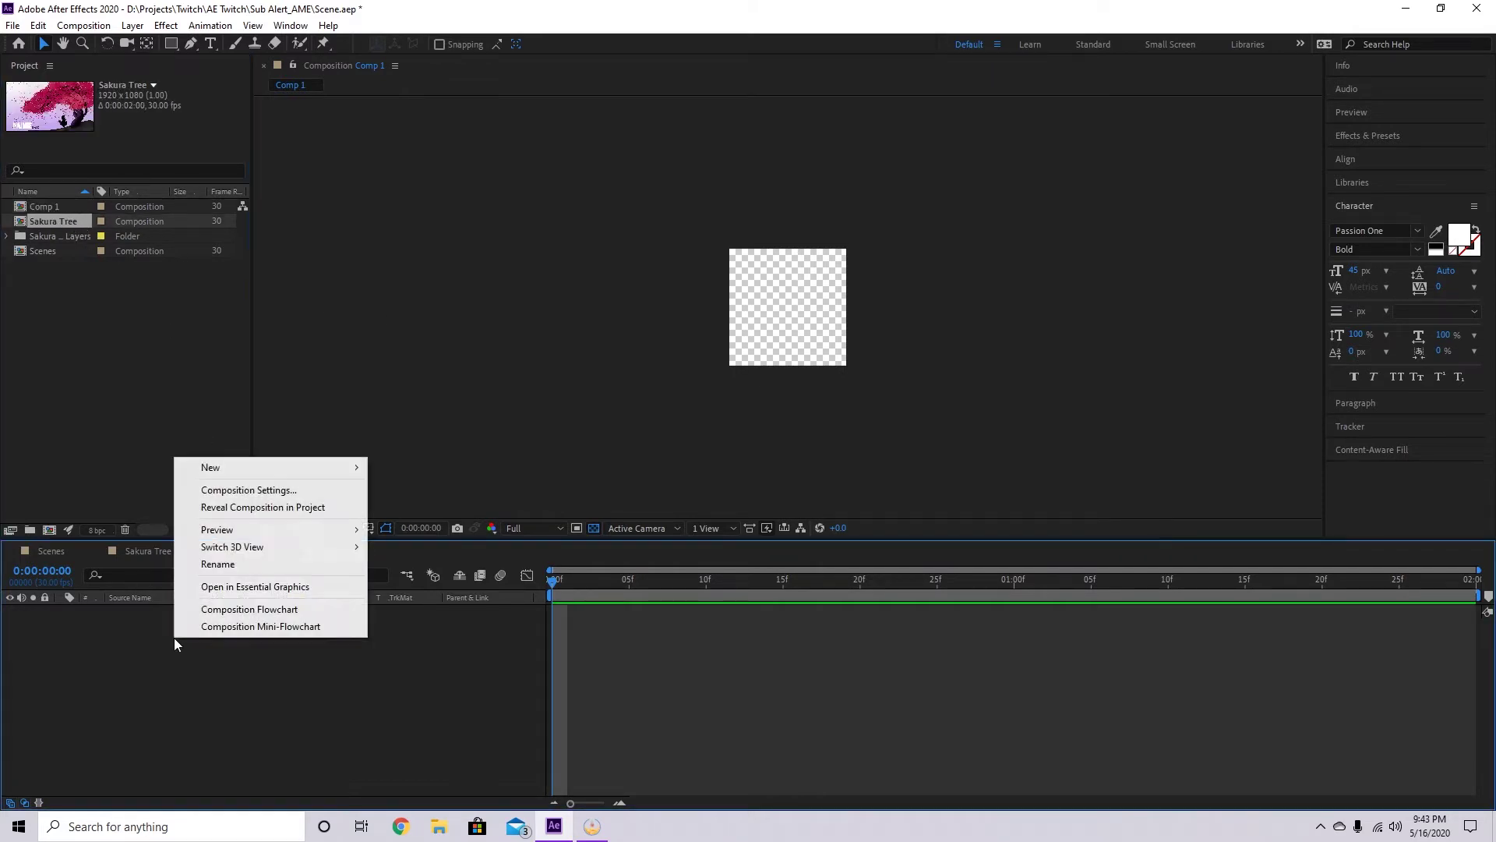
click(100, 408)
click(100, 409)
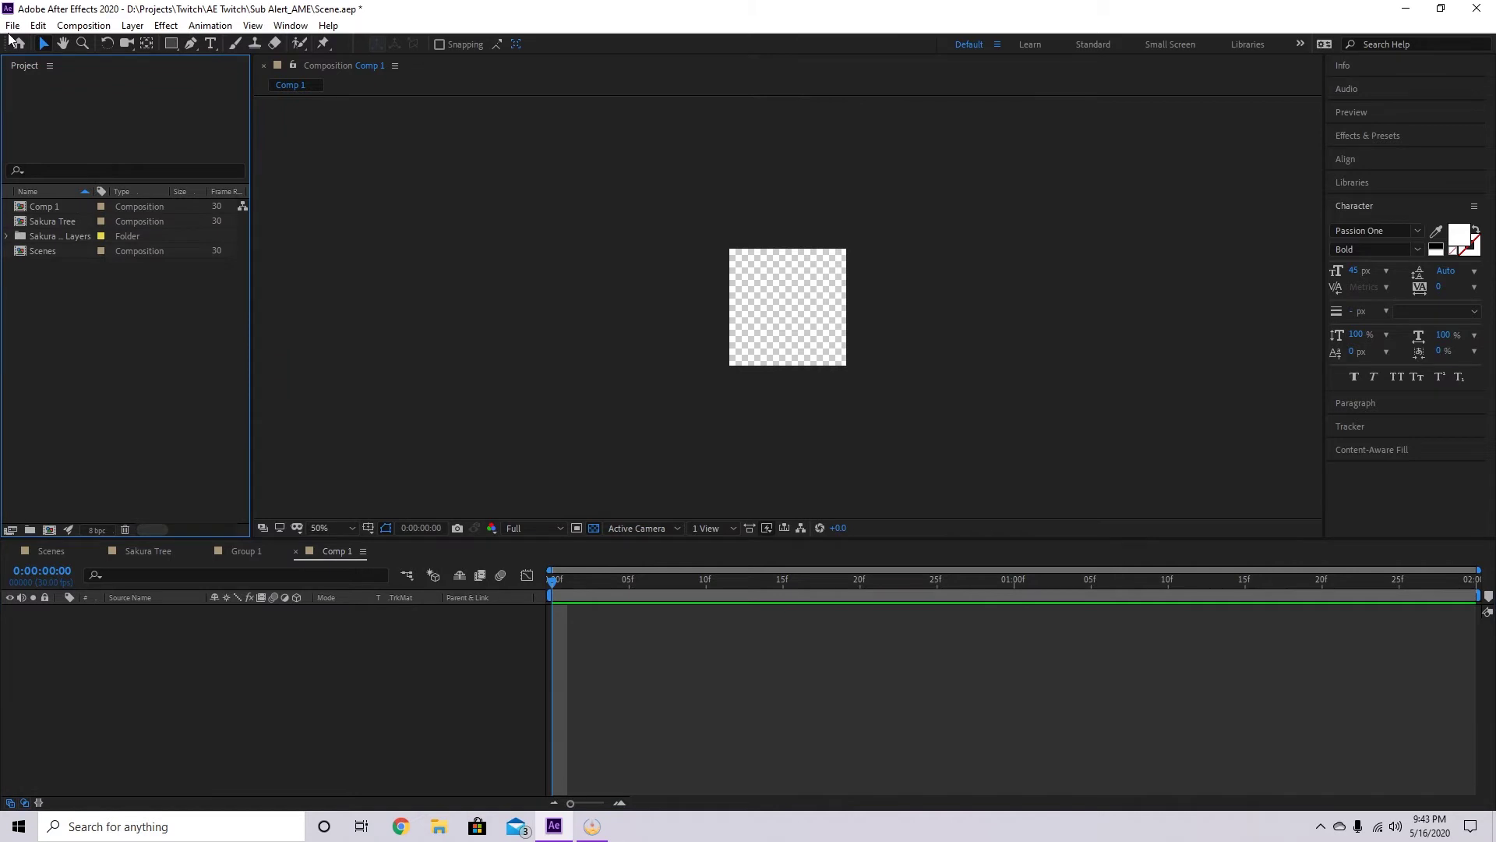
- Try importing Sakura Tree.psd as Composition - Retain Layer Sizes with editable layer styles, and cancel the import
click(12, 26)
mouse_move(86, 243)
click(348, 243)
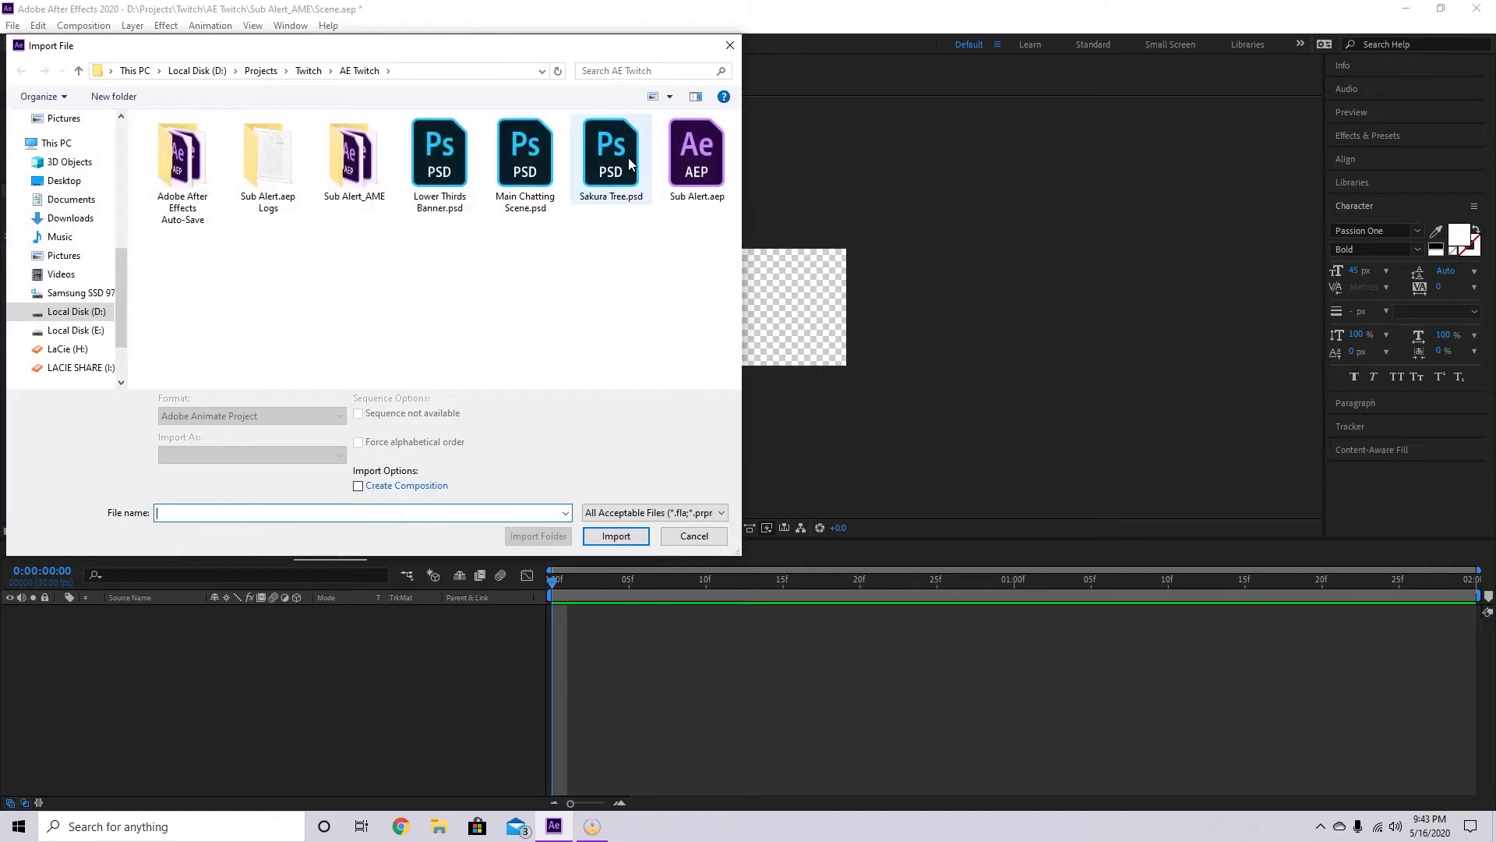
double_click(628, 157)
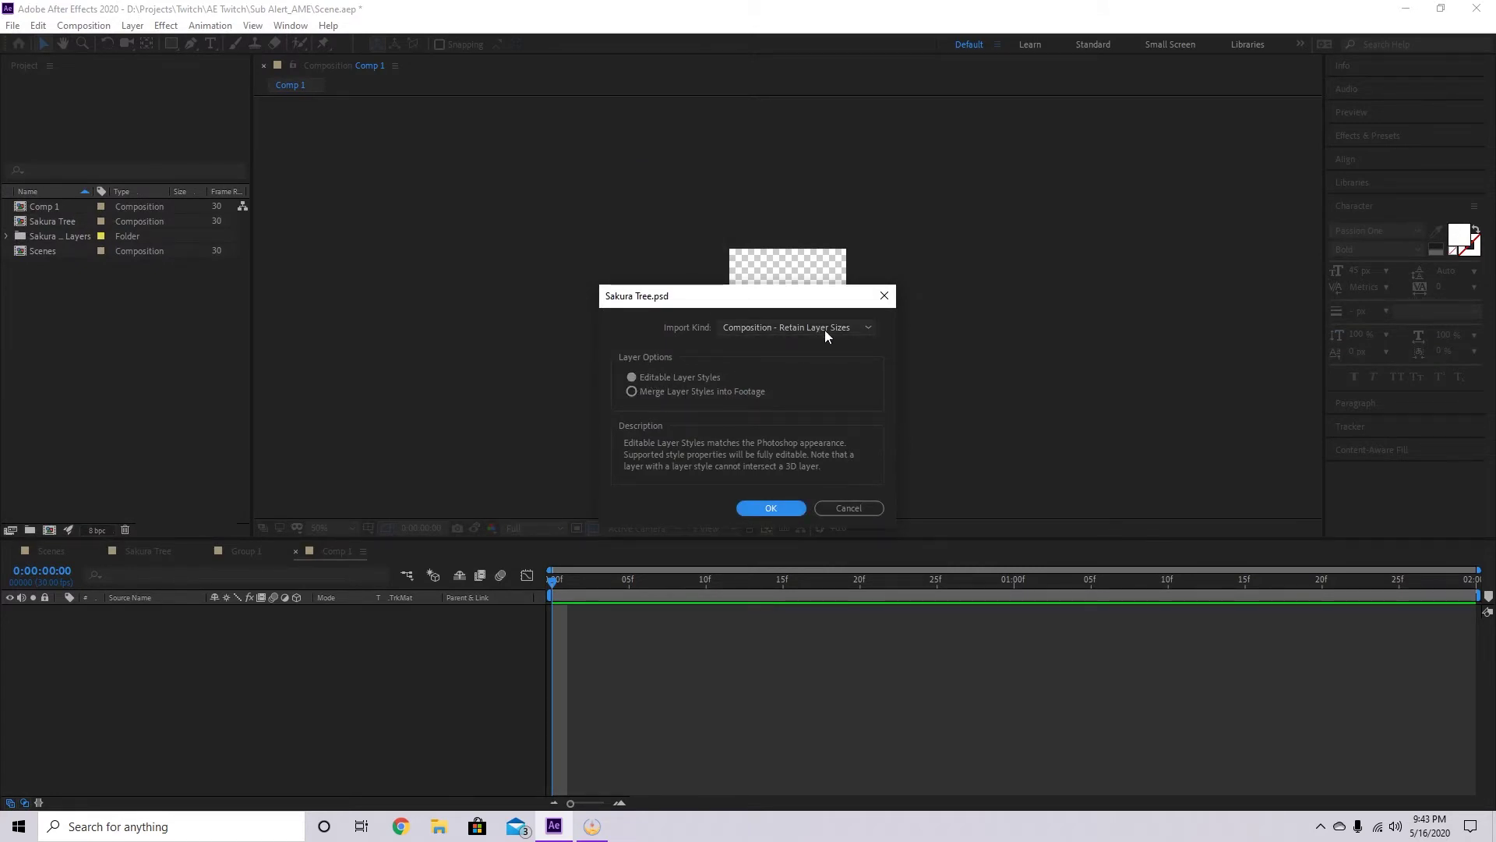
click(853, 511)
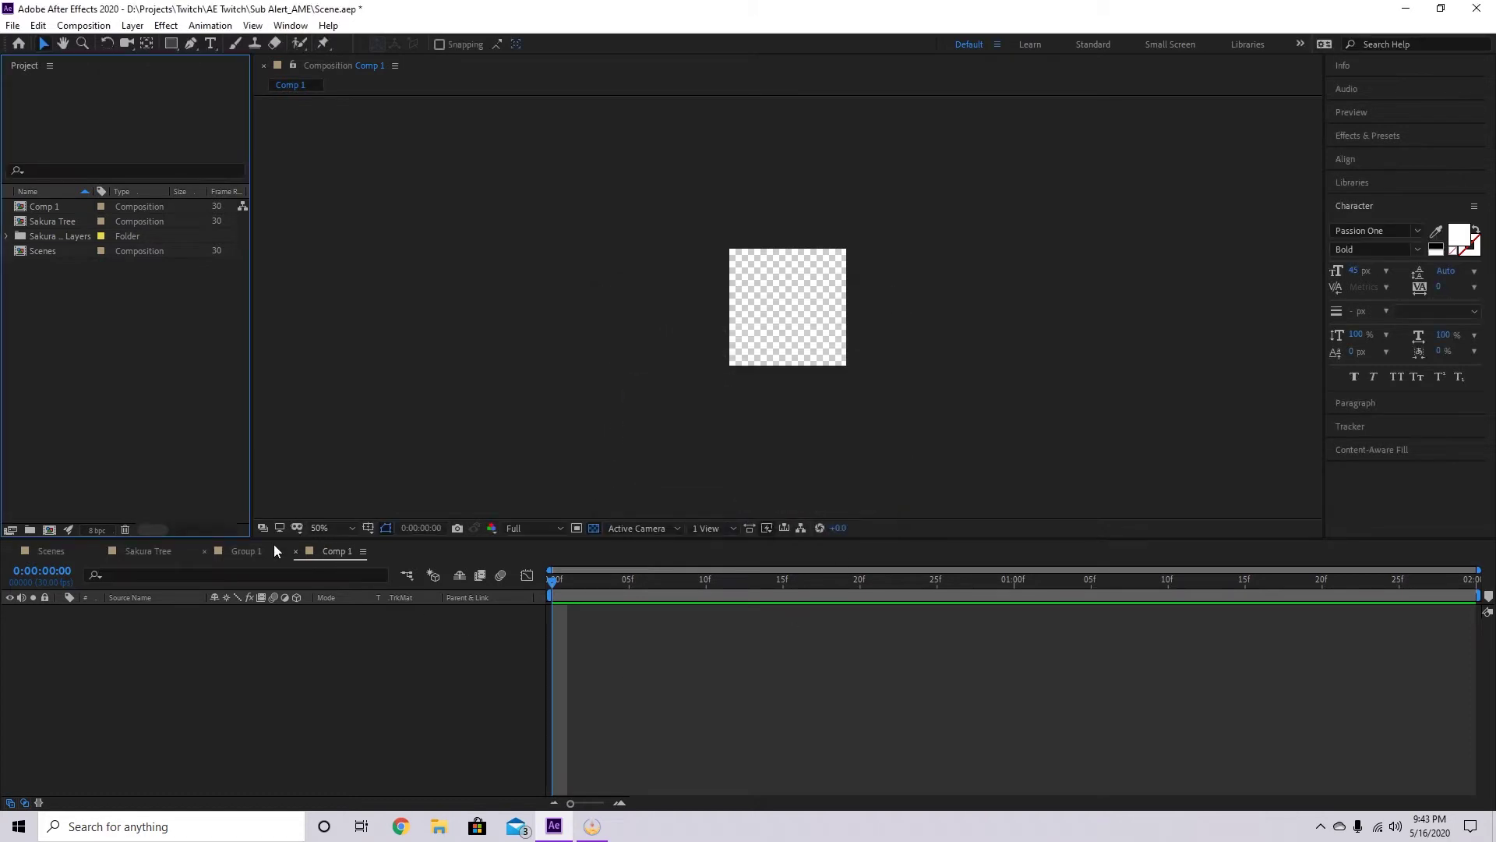
- Close the Comp 1 timeline, return to the Sakura Tree composition, and expand and collapse its Group 1 layer
click(296, 551)
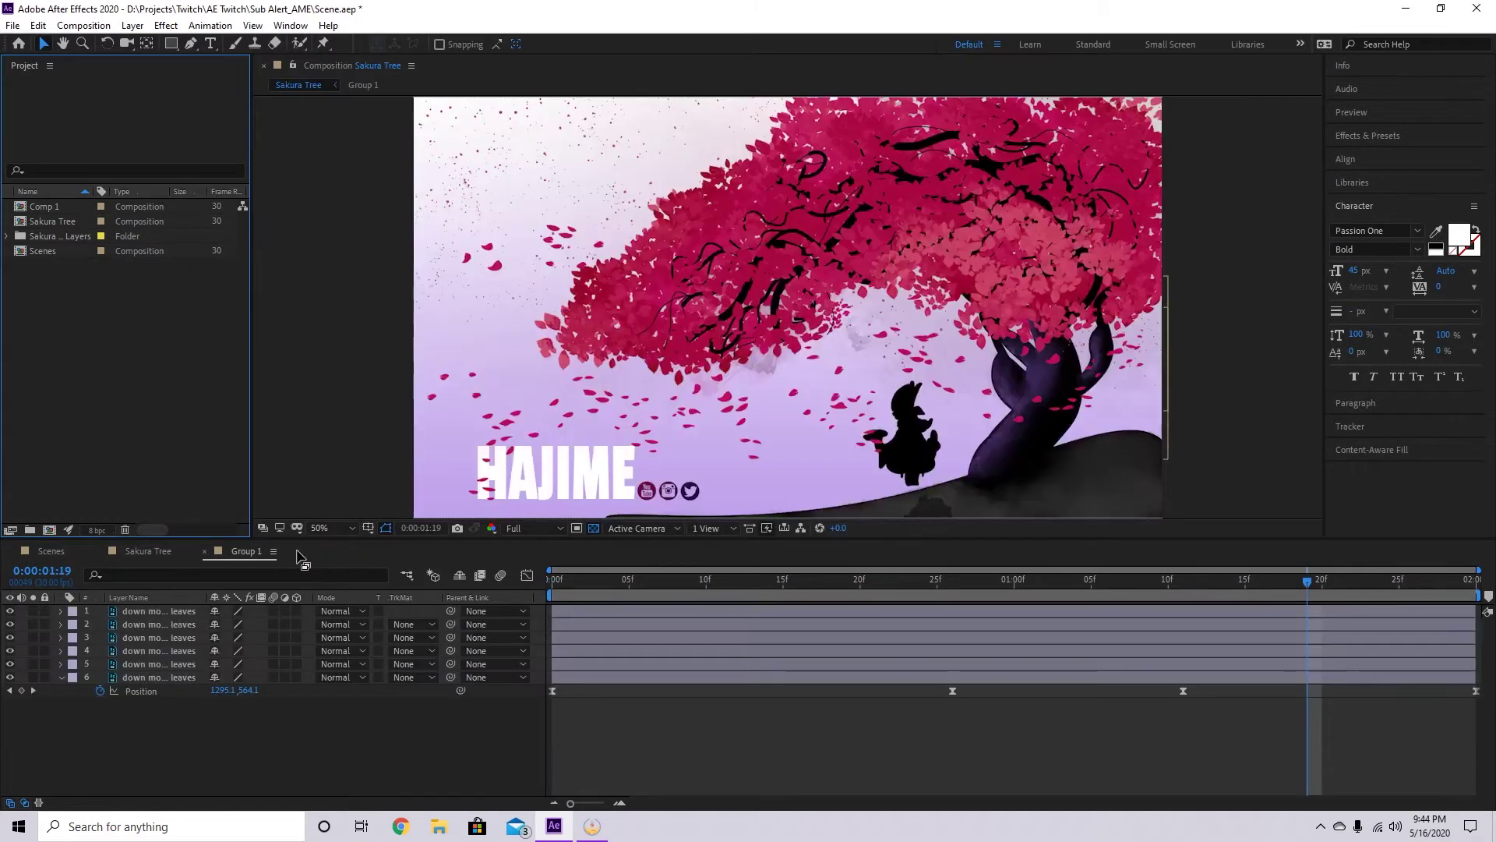
click(139, 551)
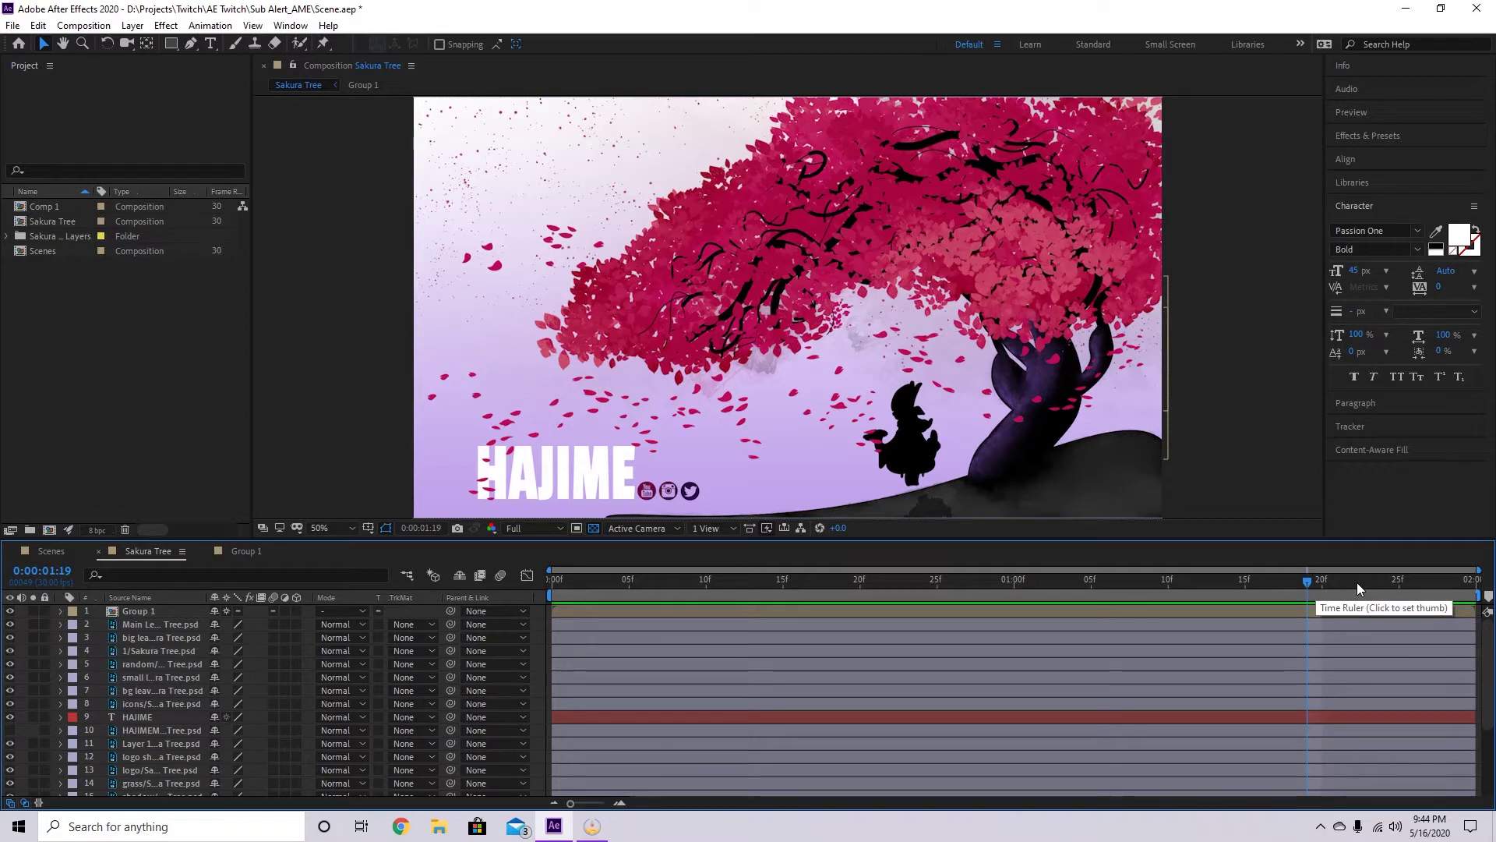
click(195, 611)
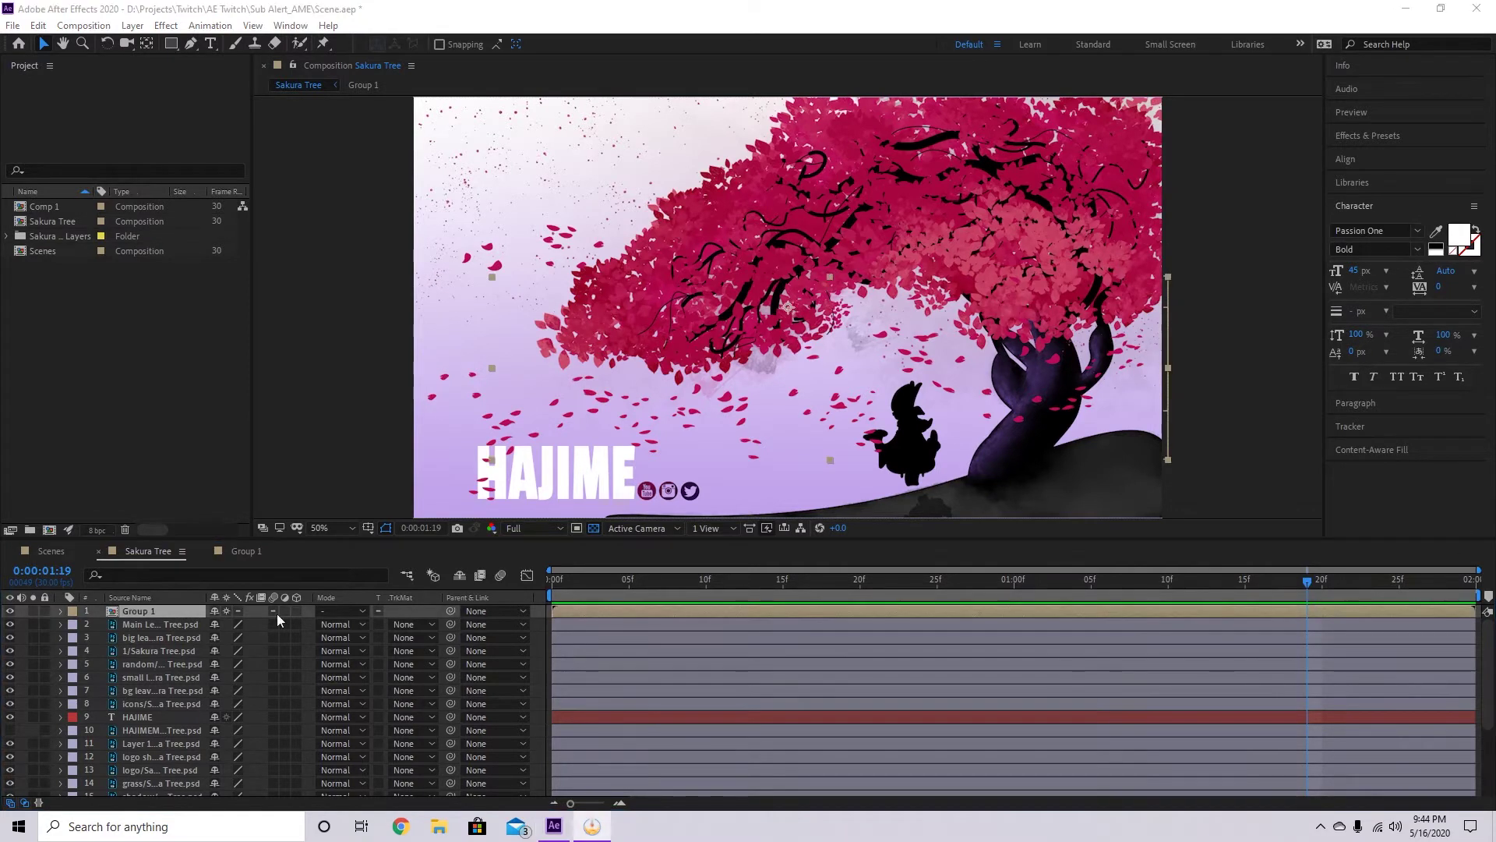
click(60, 612)
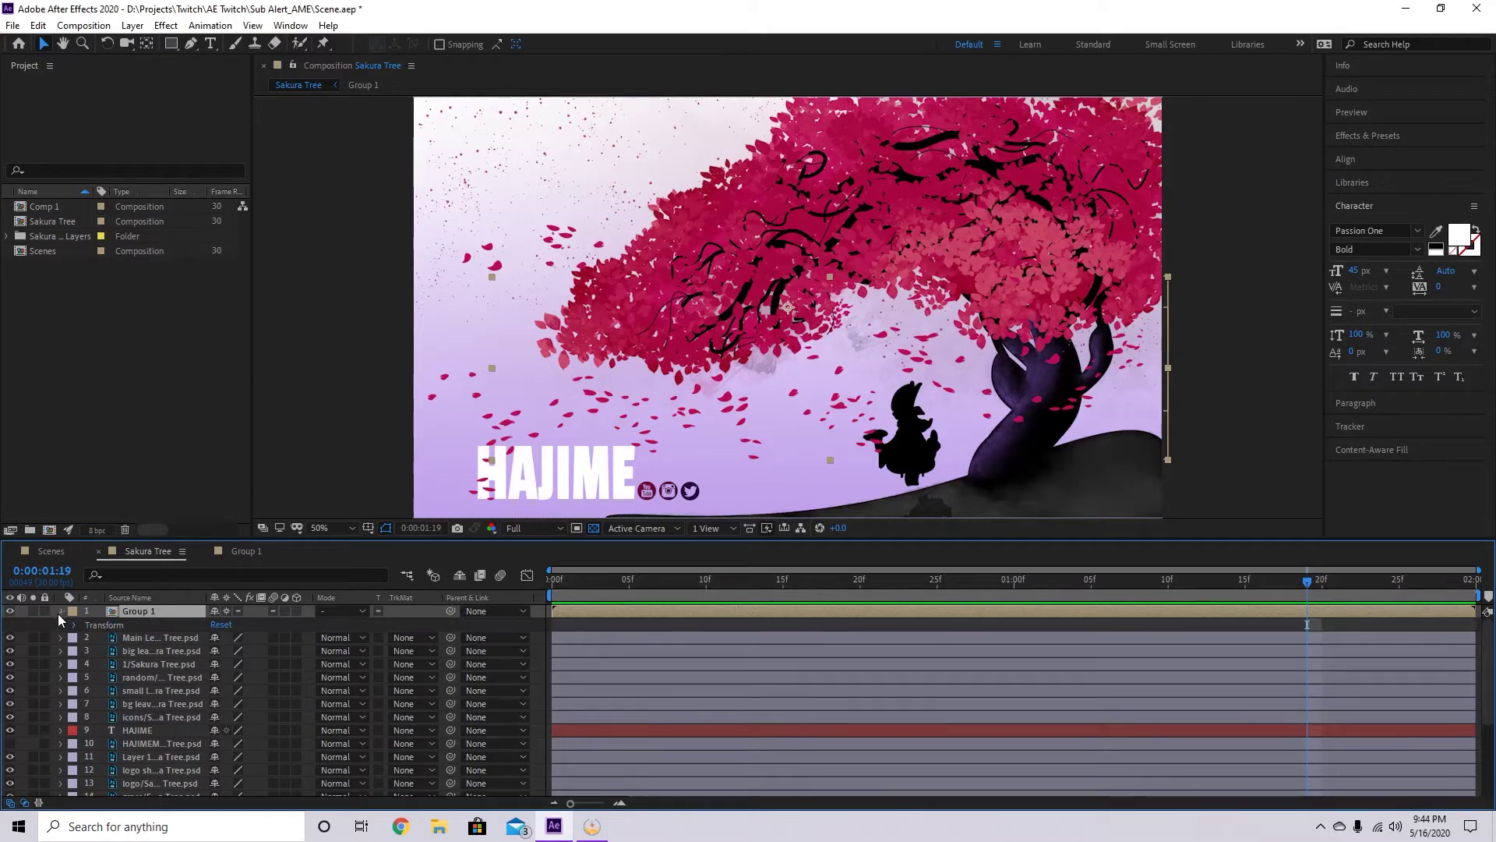
click(58, 614)
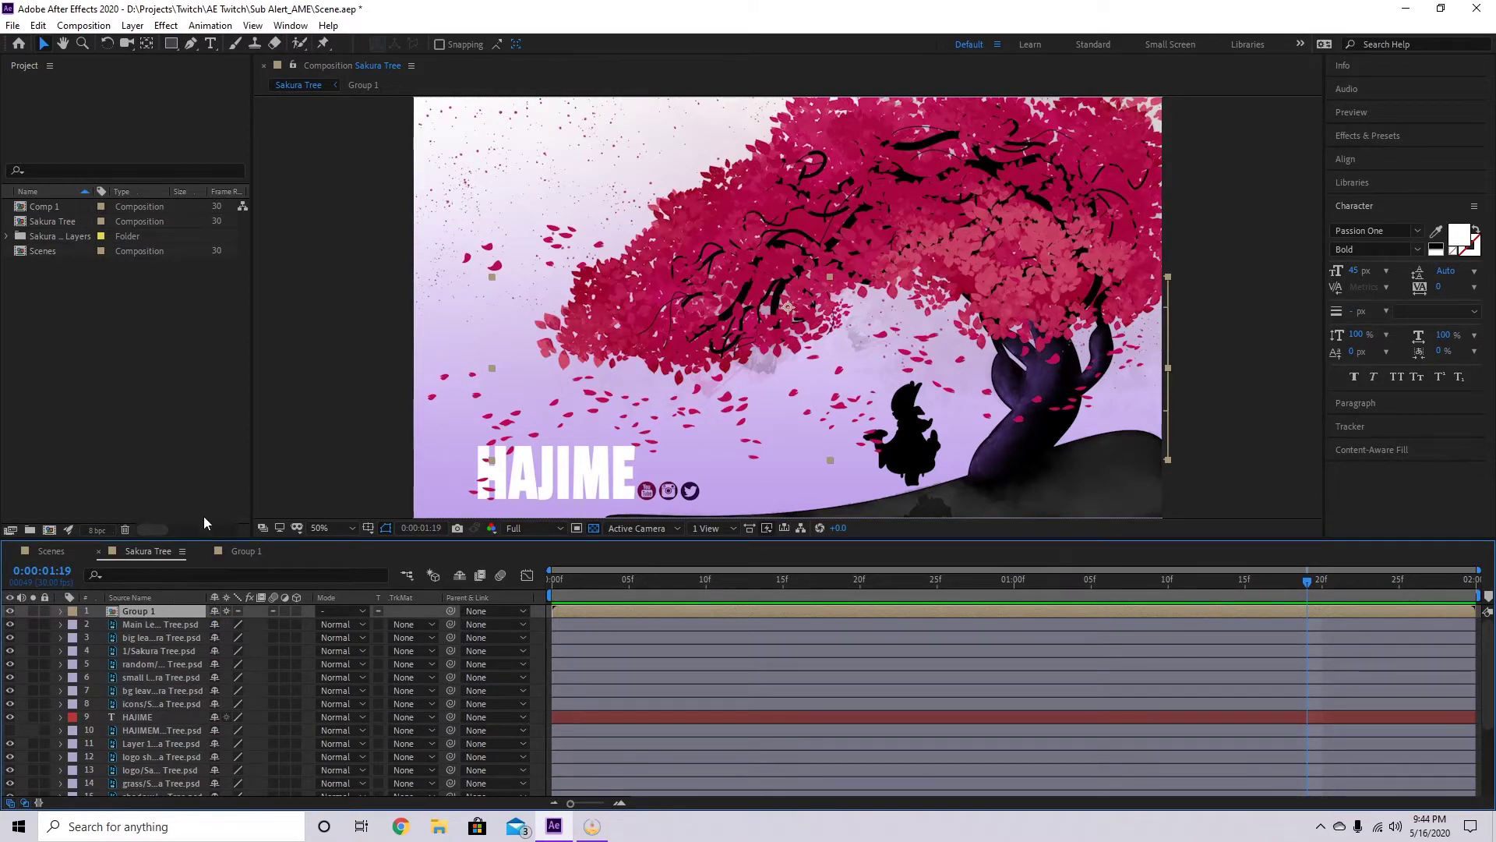
- Open the Group 1 composition and examine its six down motion leaves layers by hiding them all and showing them again
click(244, 555)
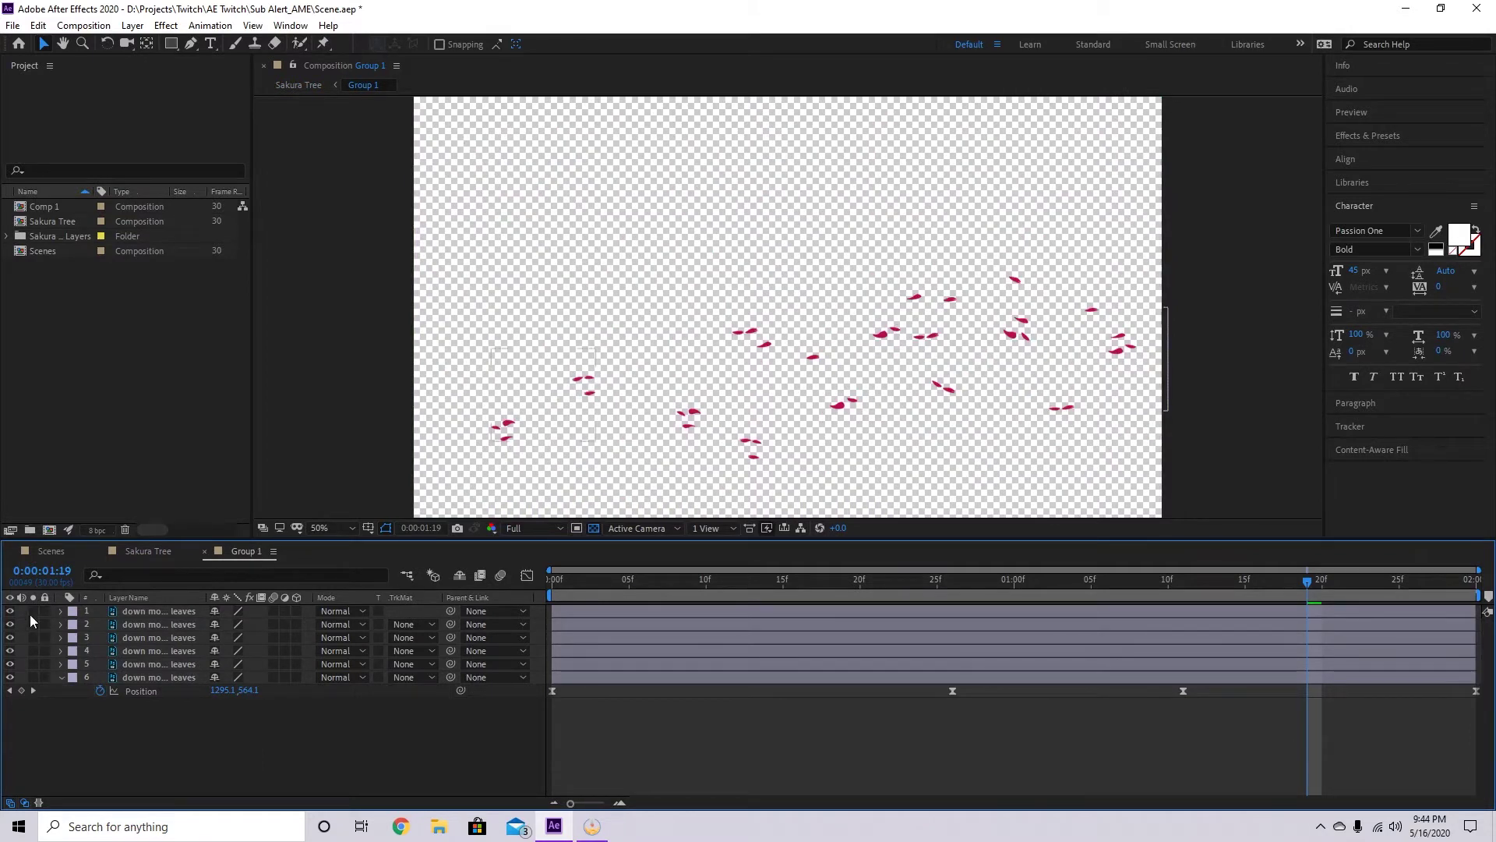
drag(9, 610, 10, 678)
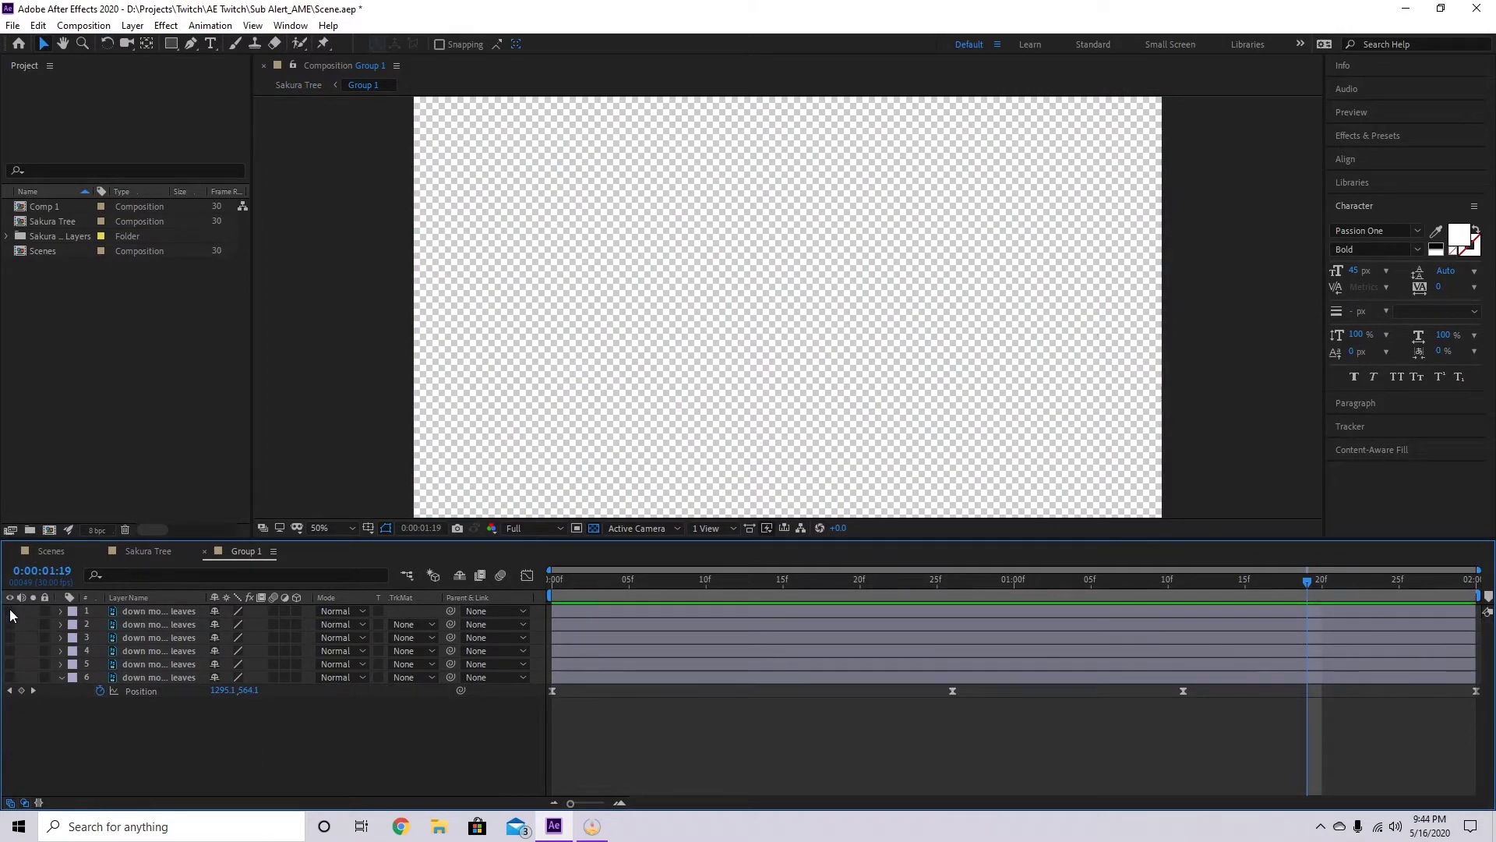
drag(9, 611, 11, 677)
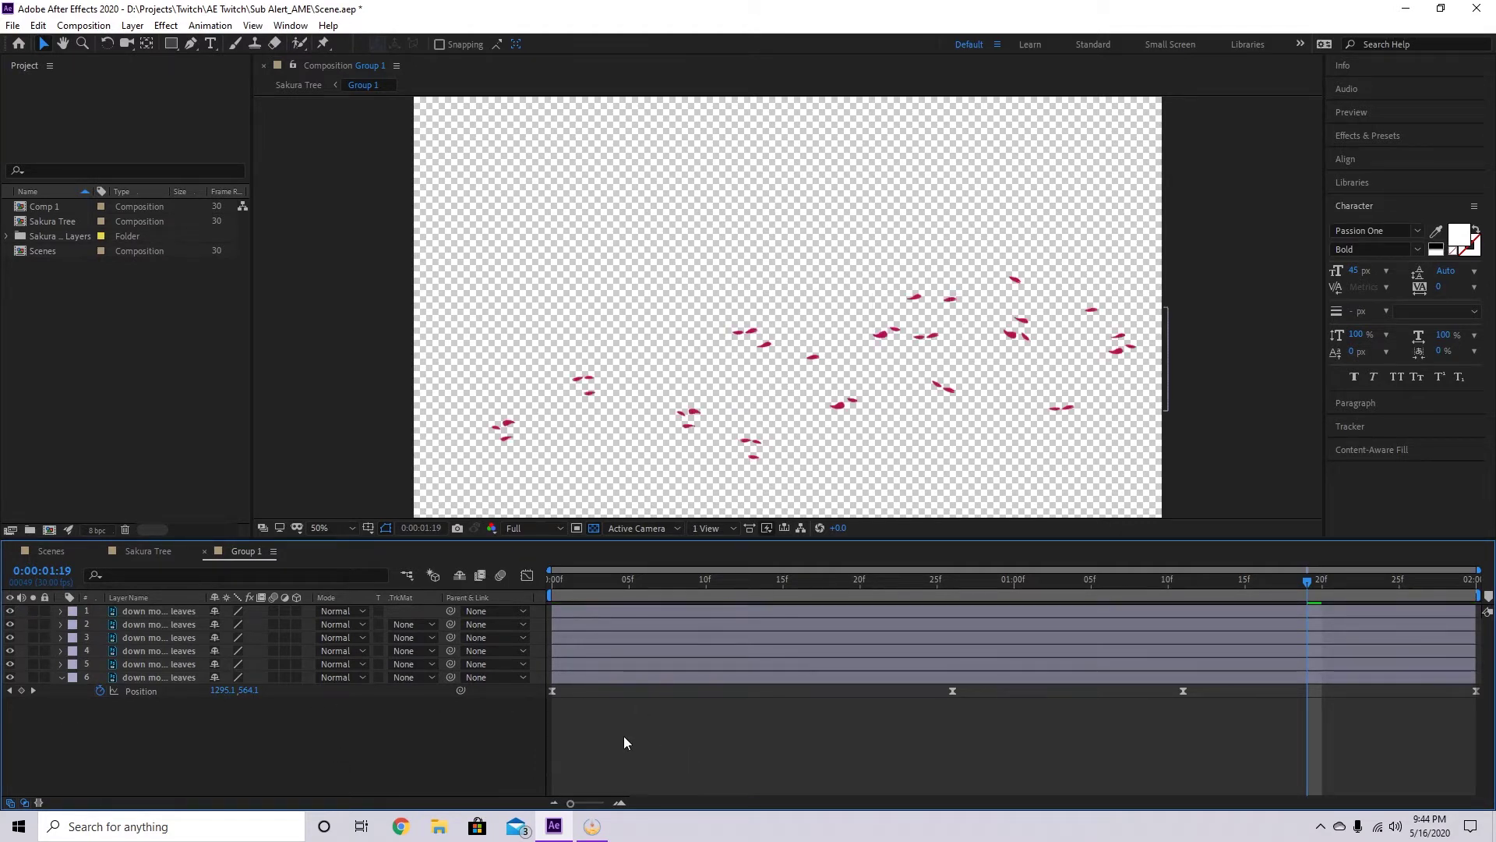
- Compare the Sakura Tree composition with the nested Group 1 composition and toggle the Group 1 layer's visibility off and back on
click(148, 551)
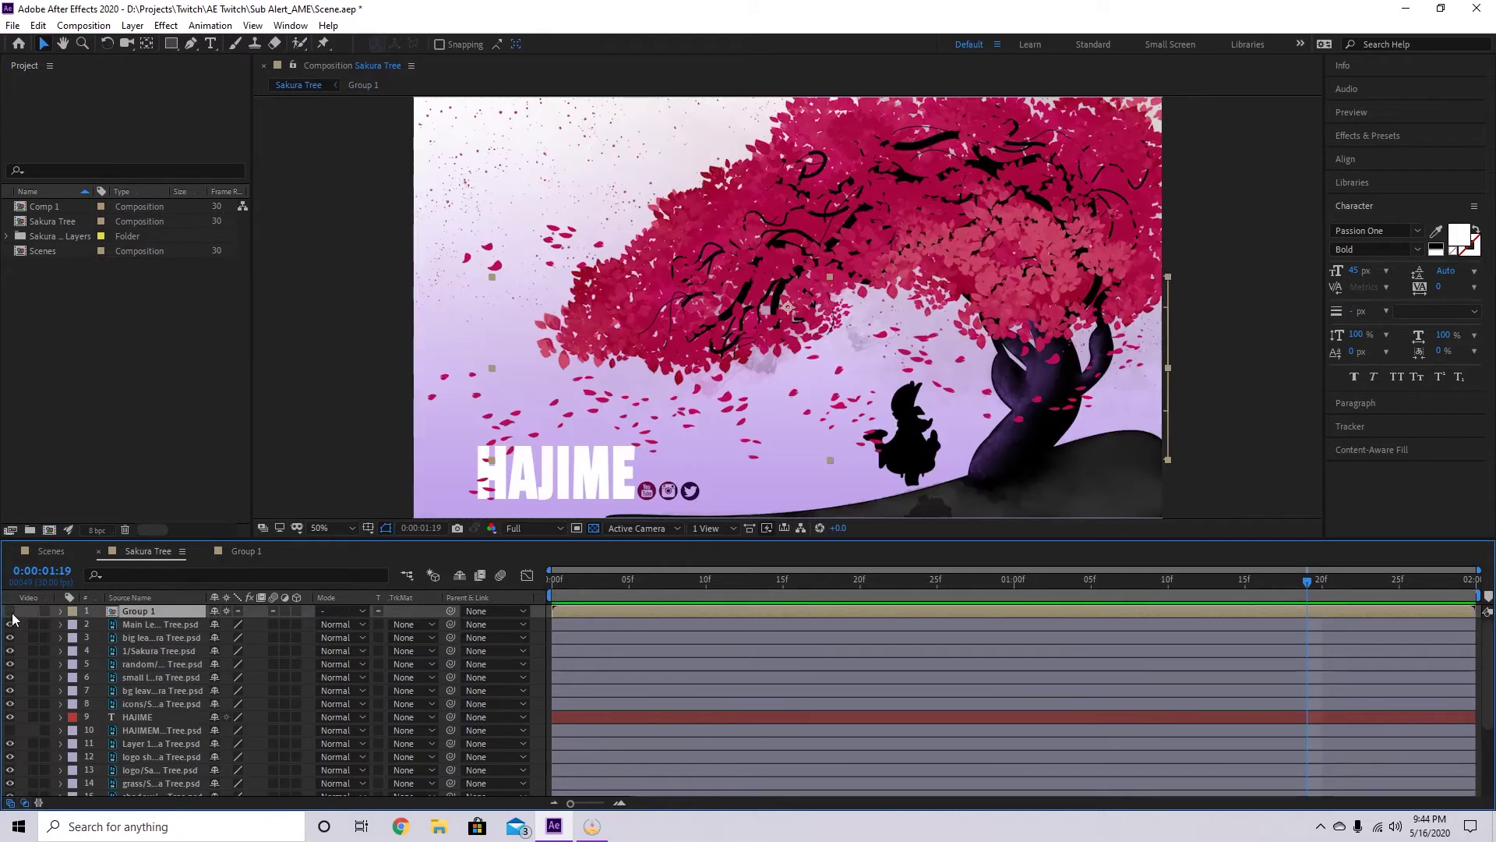
click(245, 559)
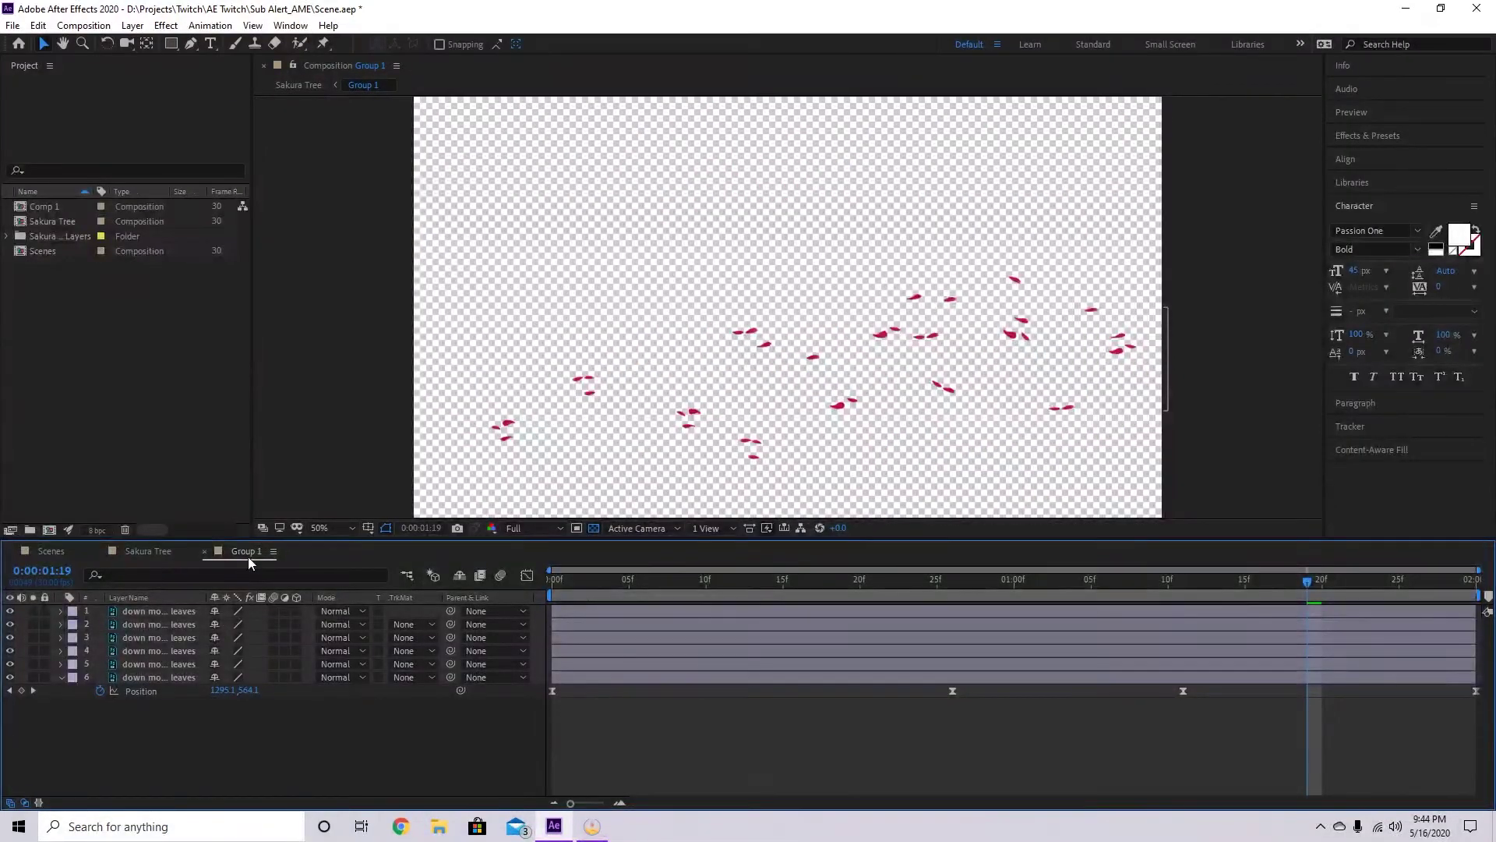
click(149, 555)
click(11, 611)
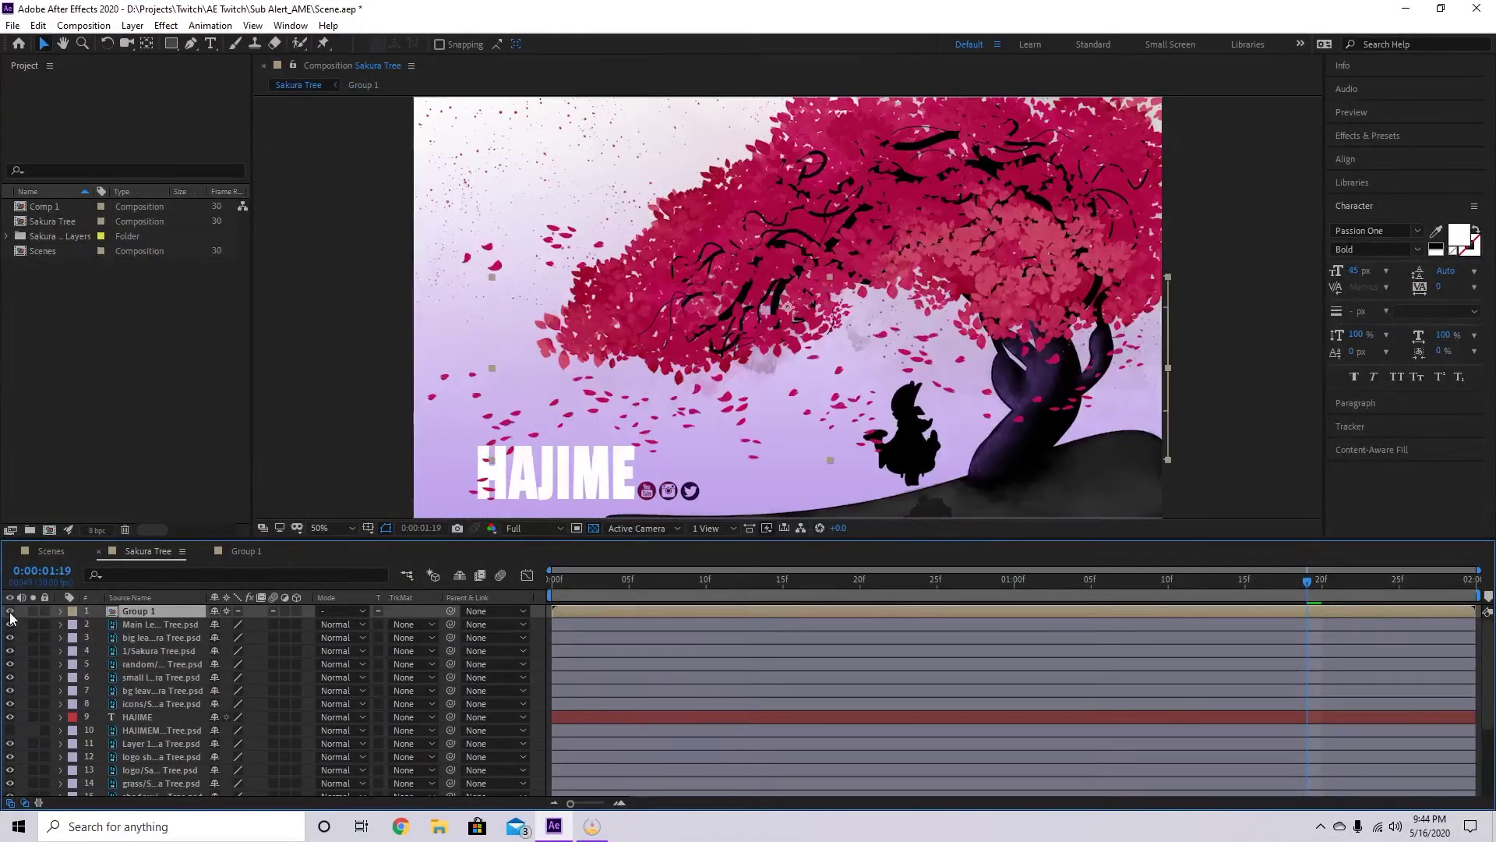
- In Group 1, reveal the first down motion leaves layer's Position keyframes and preview its motion from the start
click(245, 552)
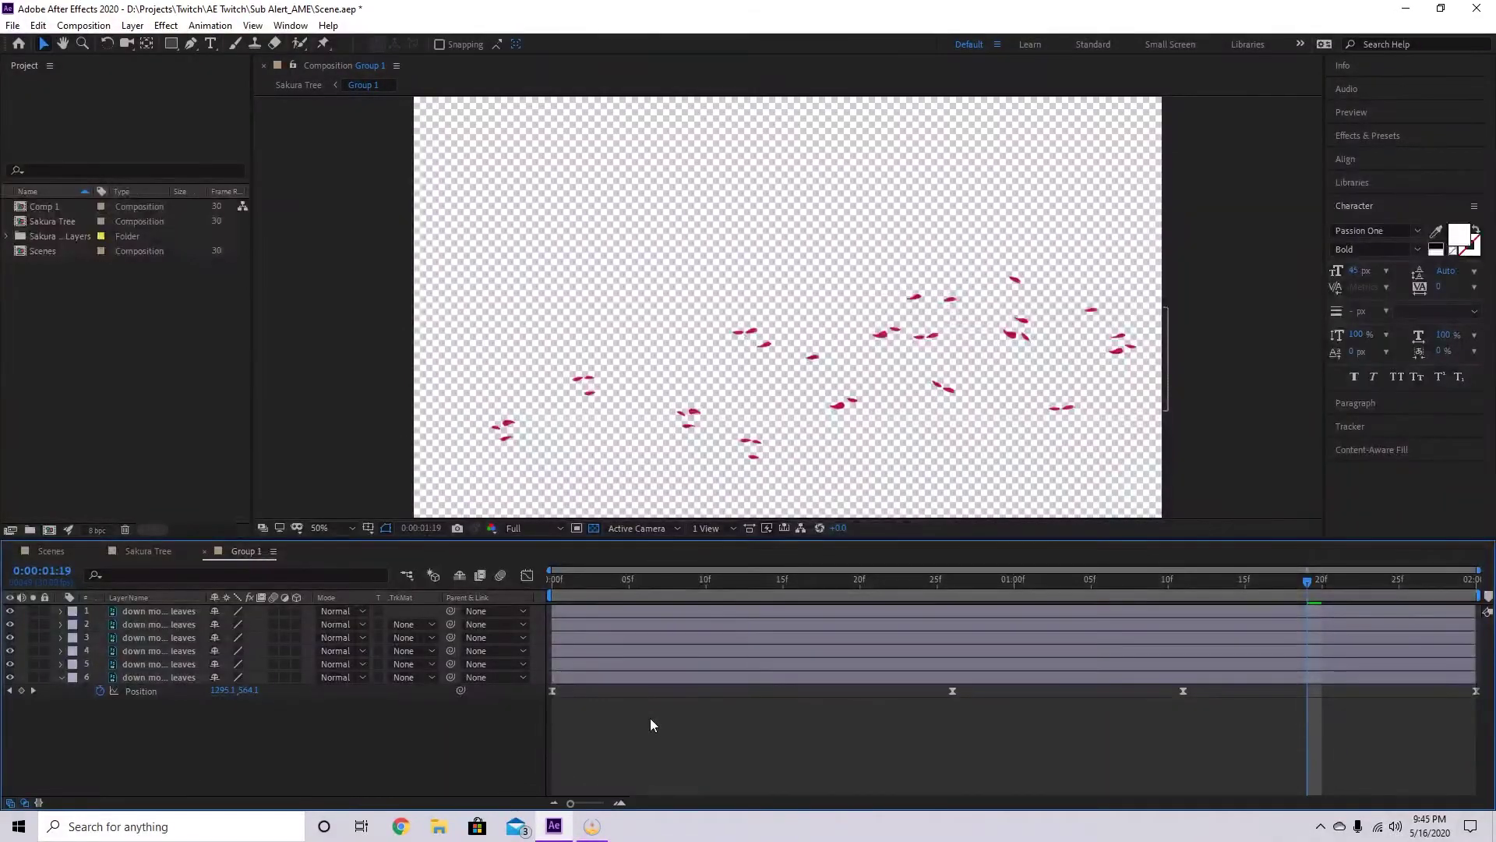
click(158, 612)
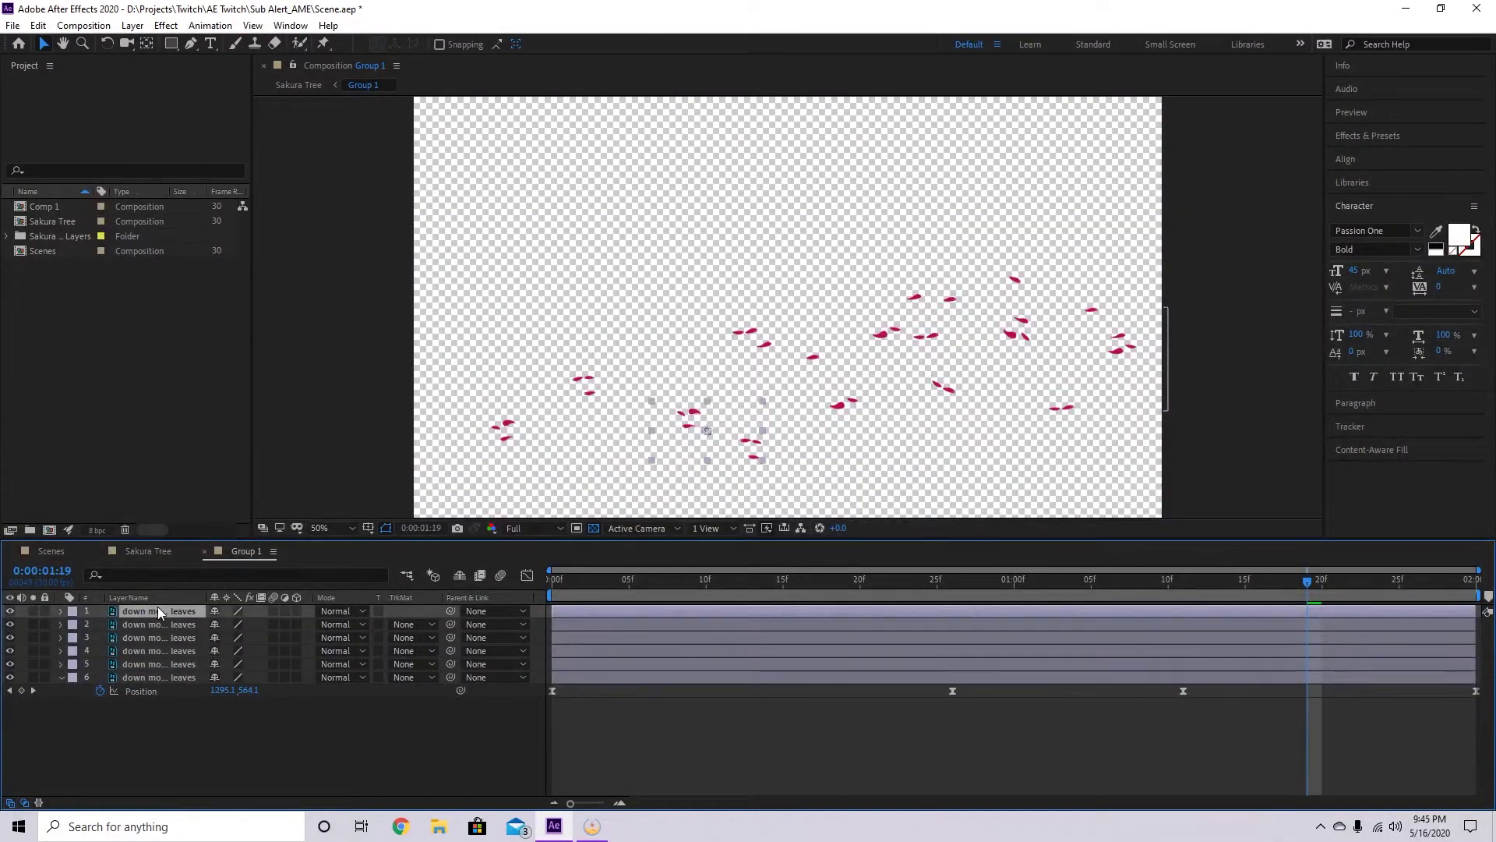
key(p)
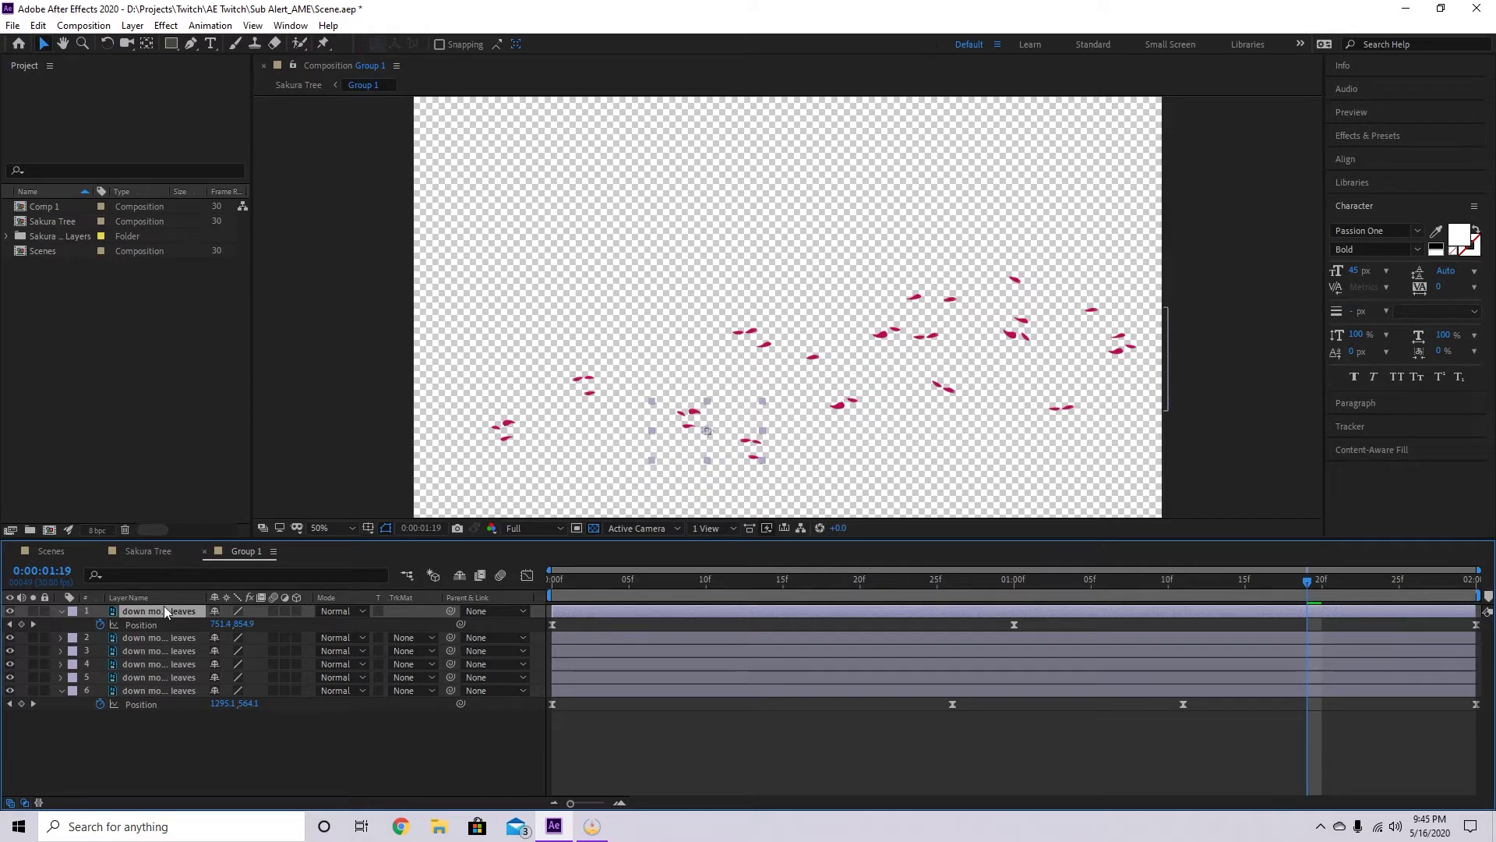
click(554, 625)
key(space)
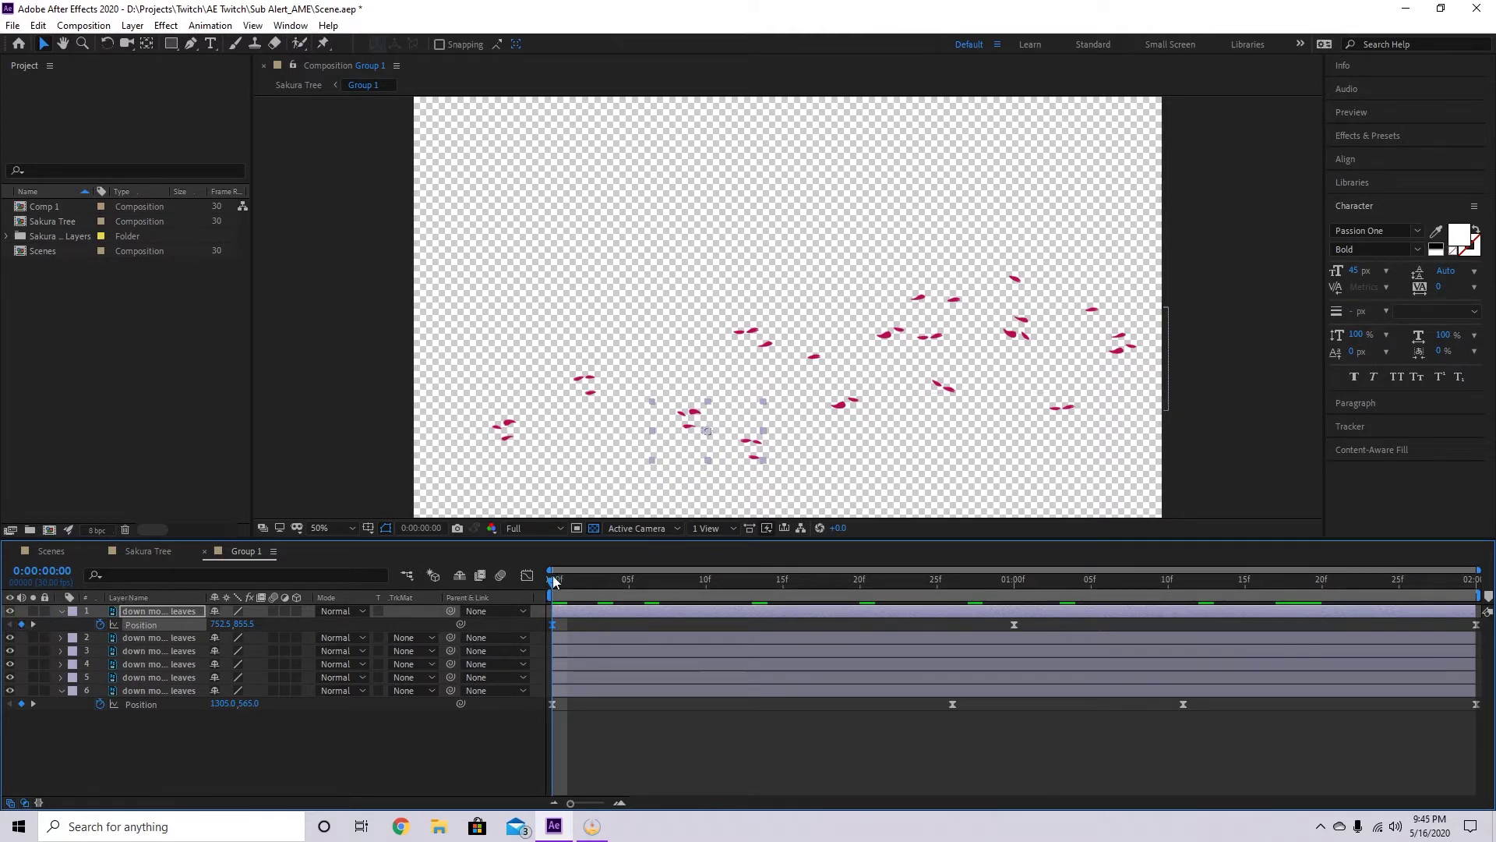
key(space)
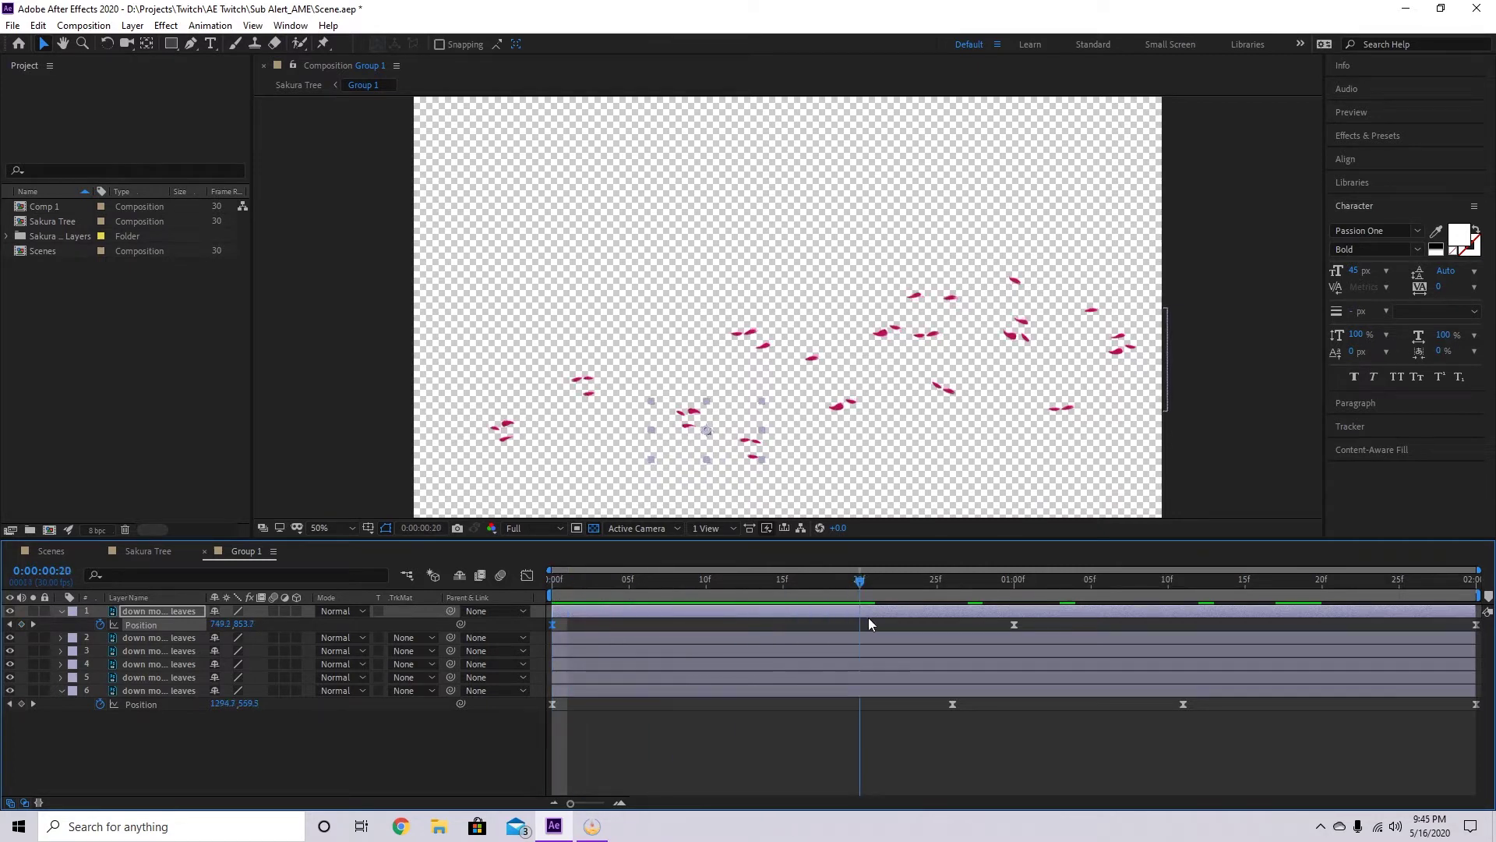
- Try an X position of 752.0 at the first leaves layer's one-second keyframe, compare its start and end keyframes, and undo the change
drag(984, 634, 1015, 633)
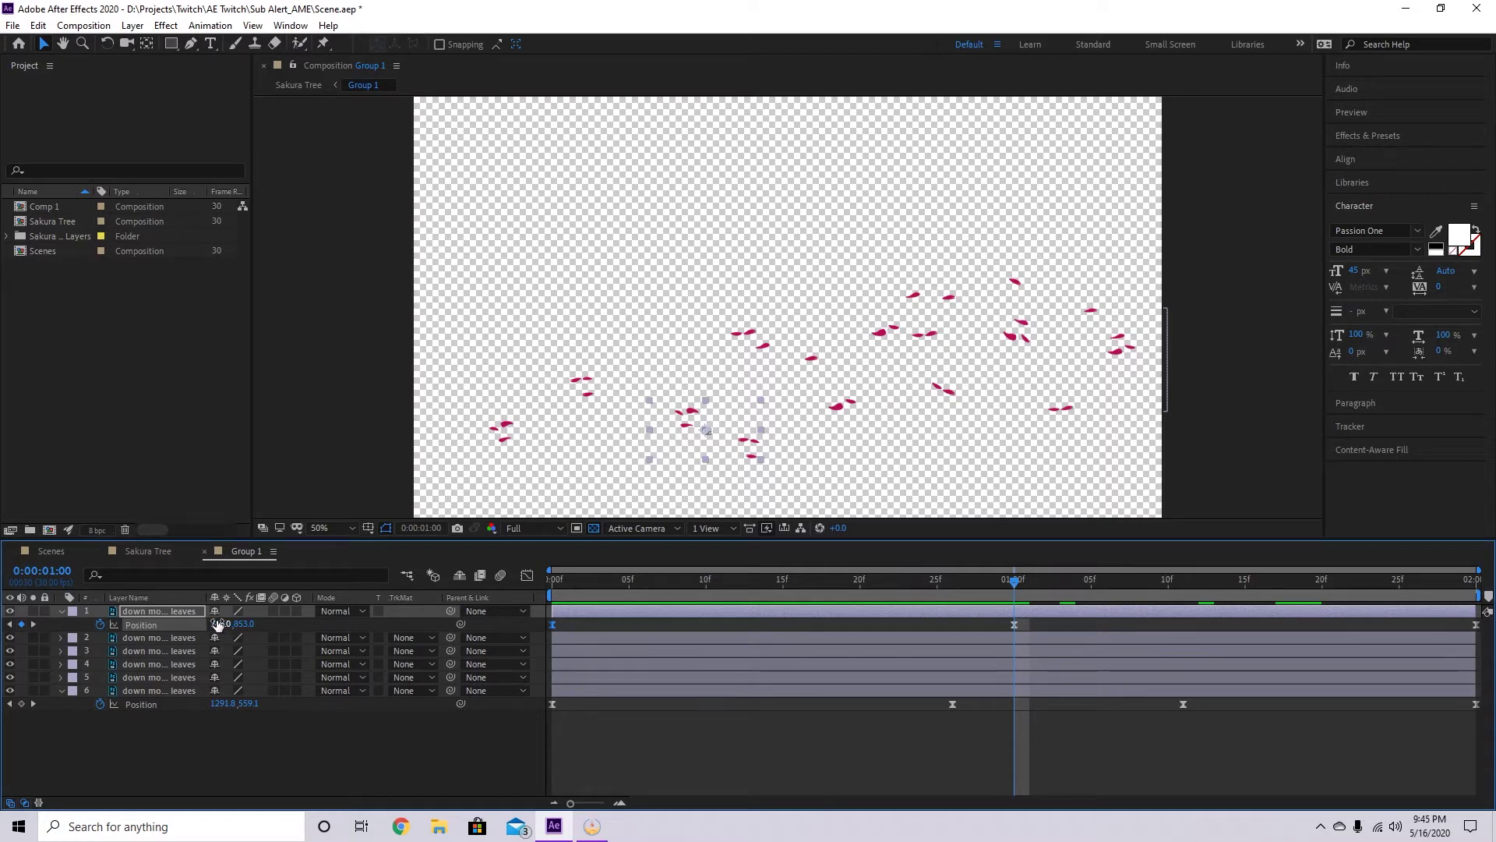
drag(218, 623, 221, 624)
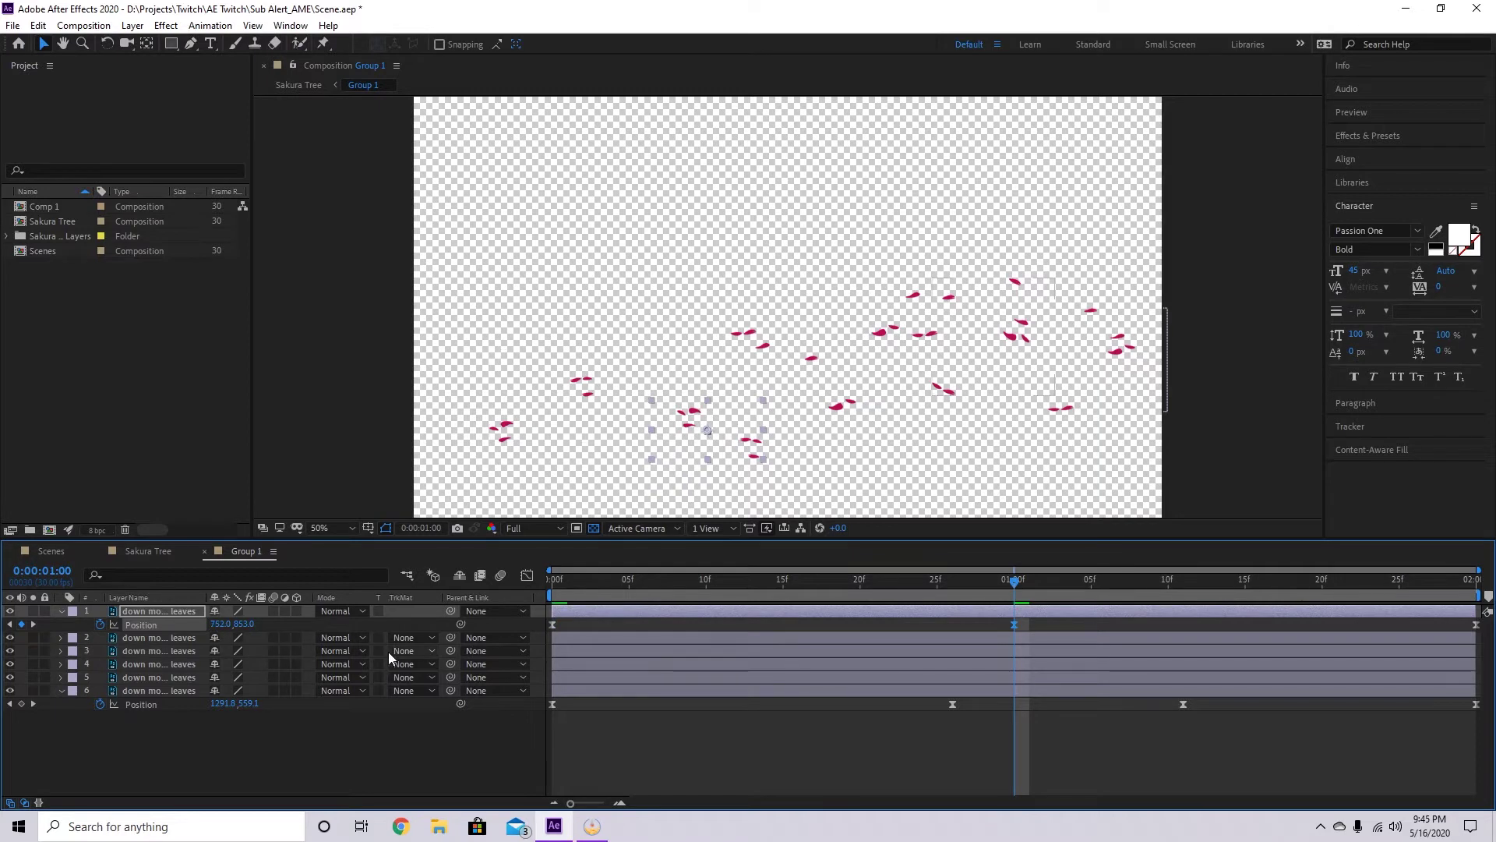
drag(1016, 583, 1462, 584)
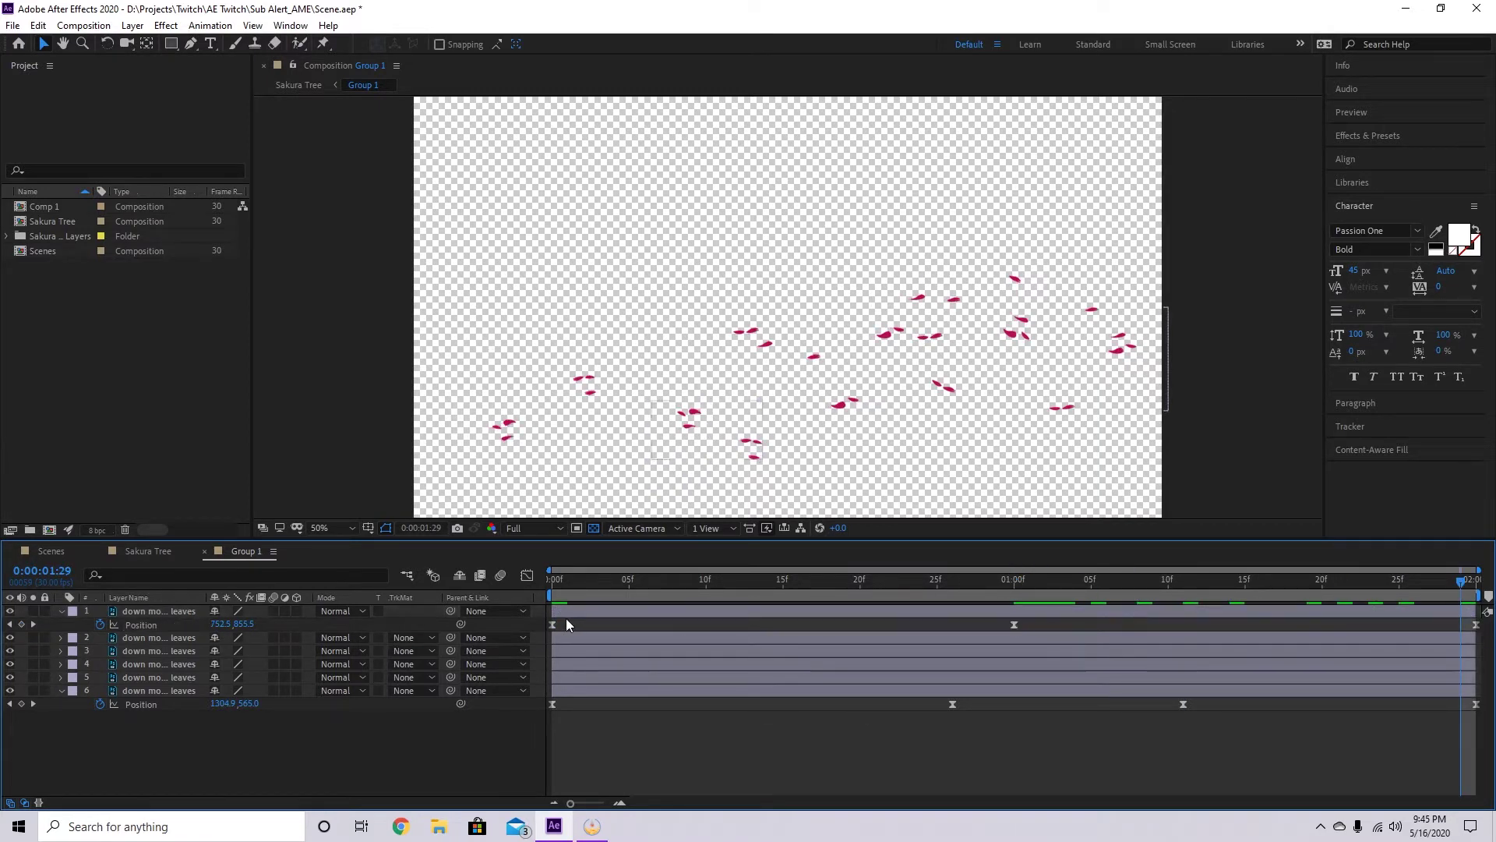
click(553, 624)
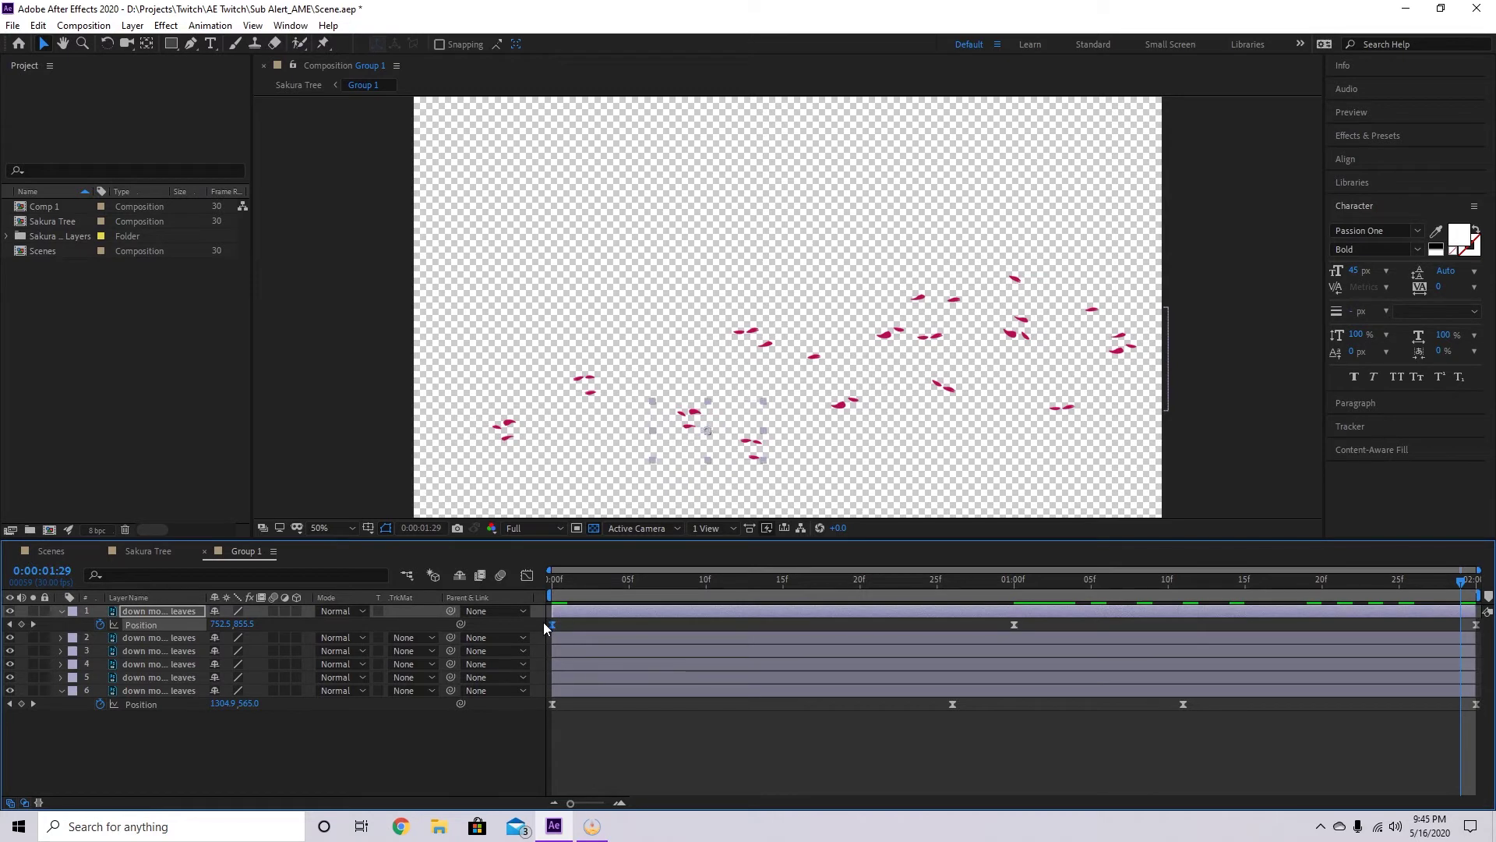
click(1453, 628)
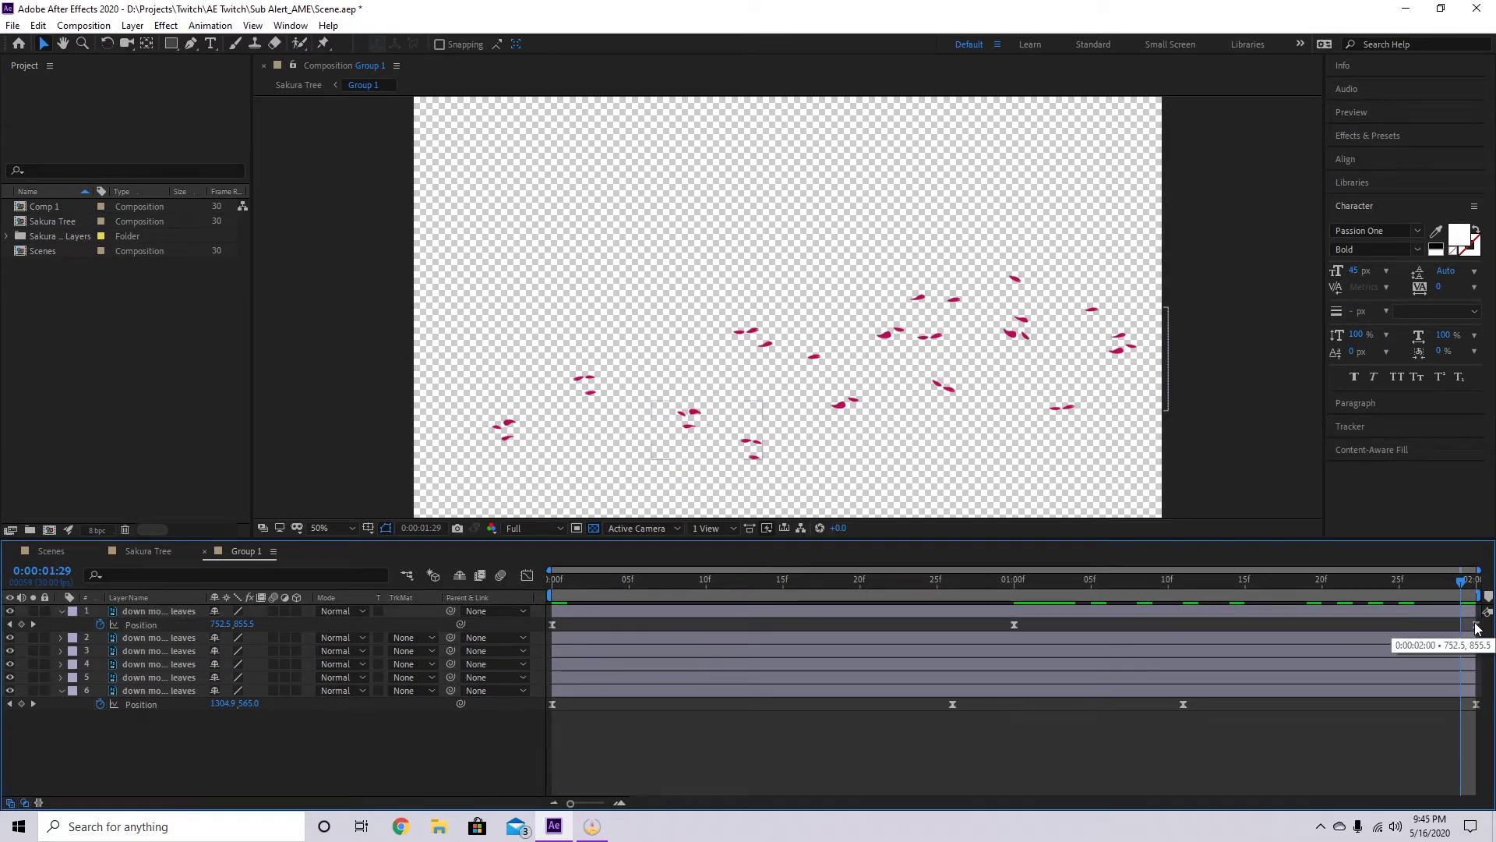
key(ctrl+z)
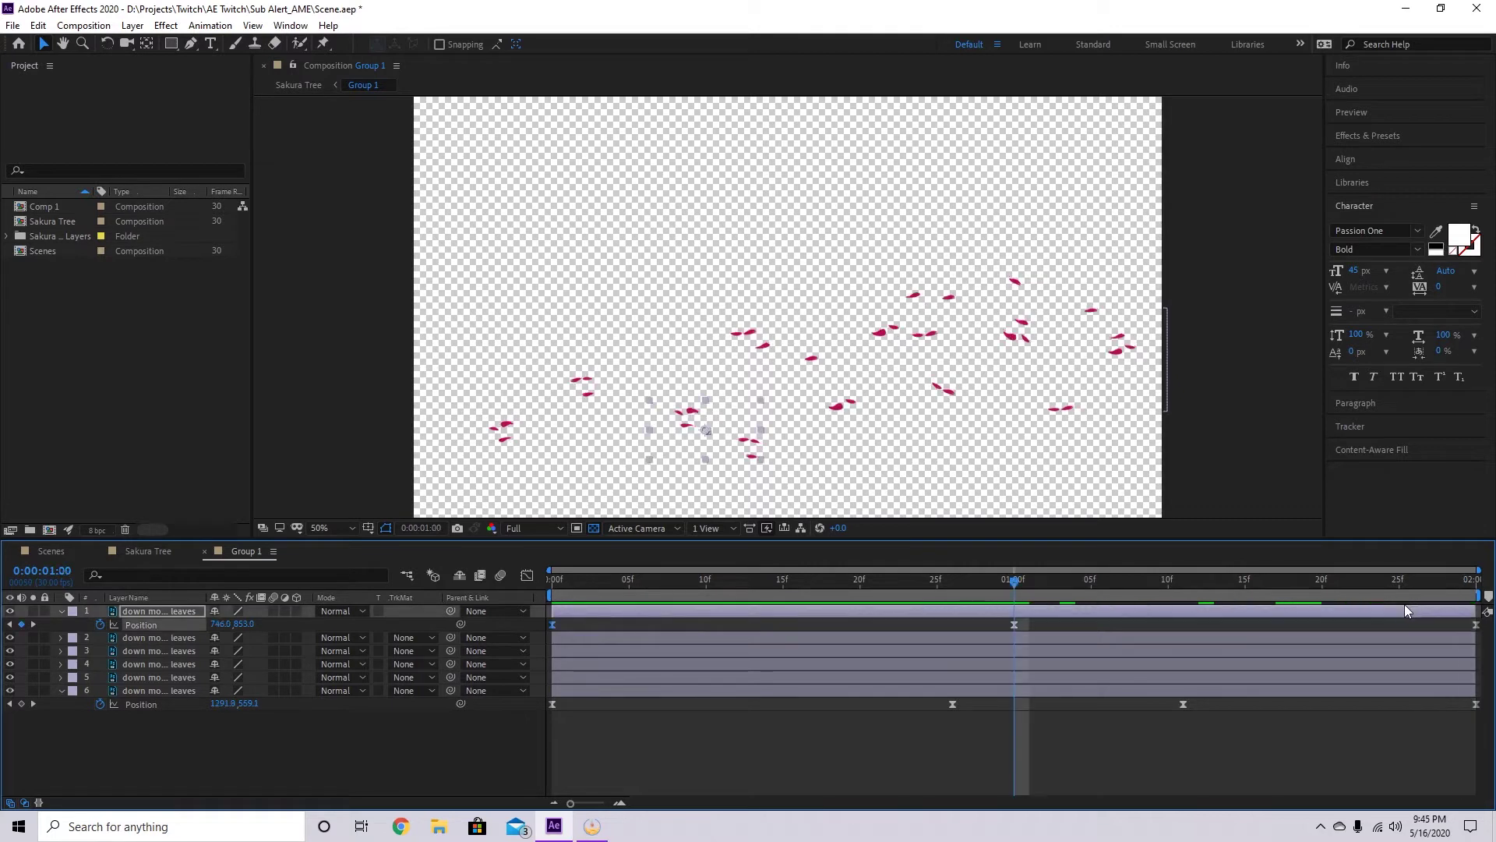
- Hide the other five down motion leaves layers in Group 1 and preview the first layer's motion from the start
drag(1010, 603, 505, 600)
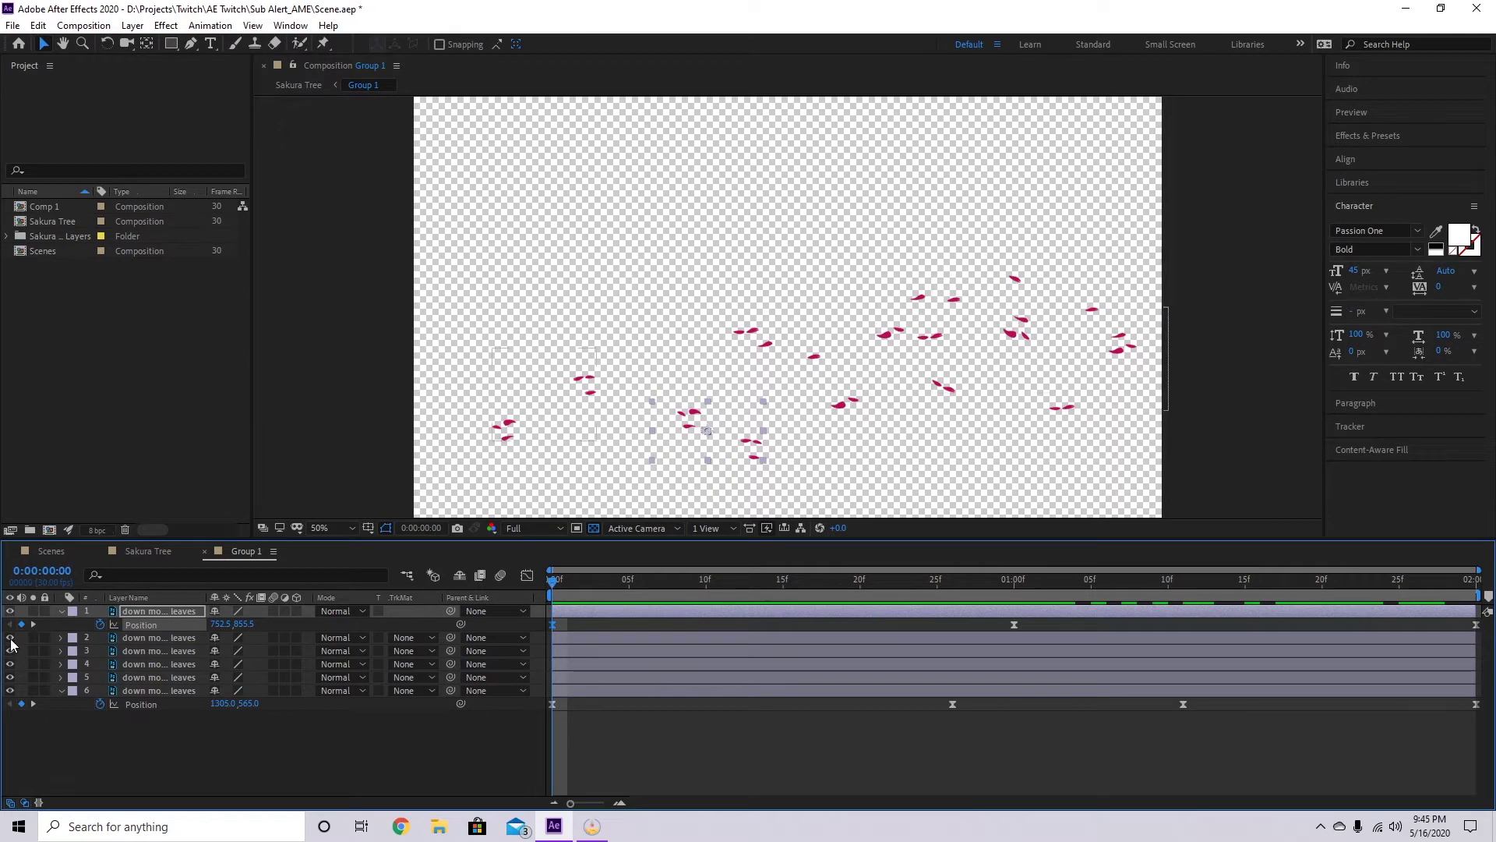
drag(9, 638, 10, 691)
key(space)
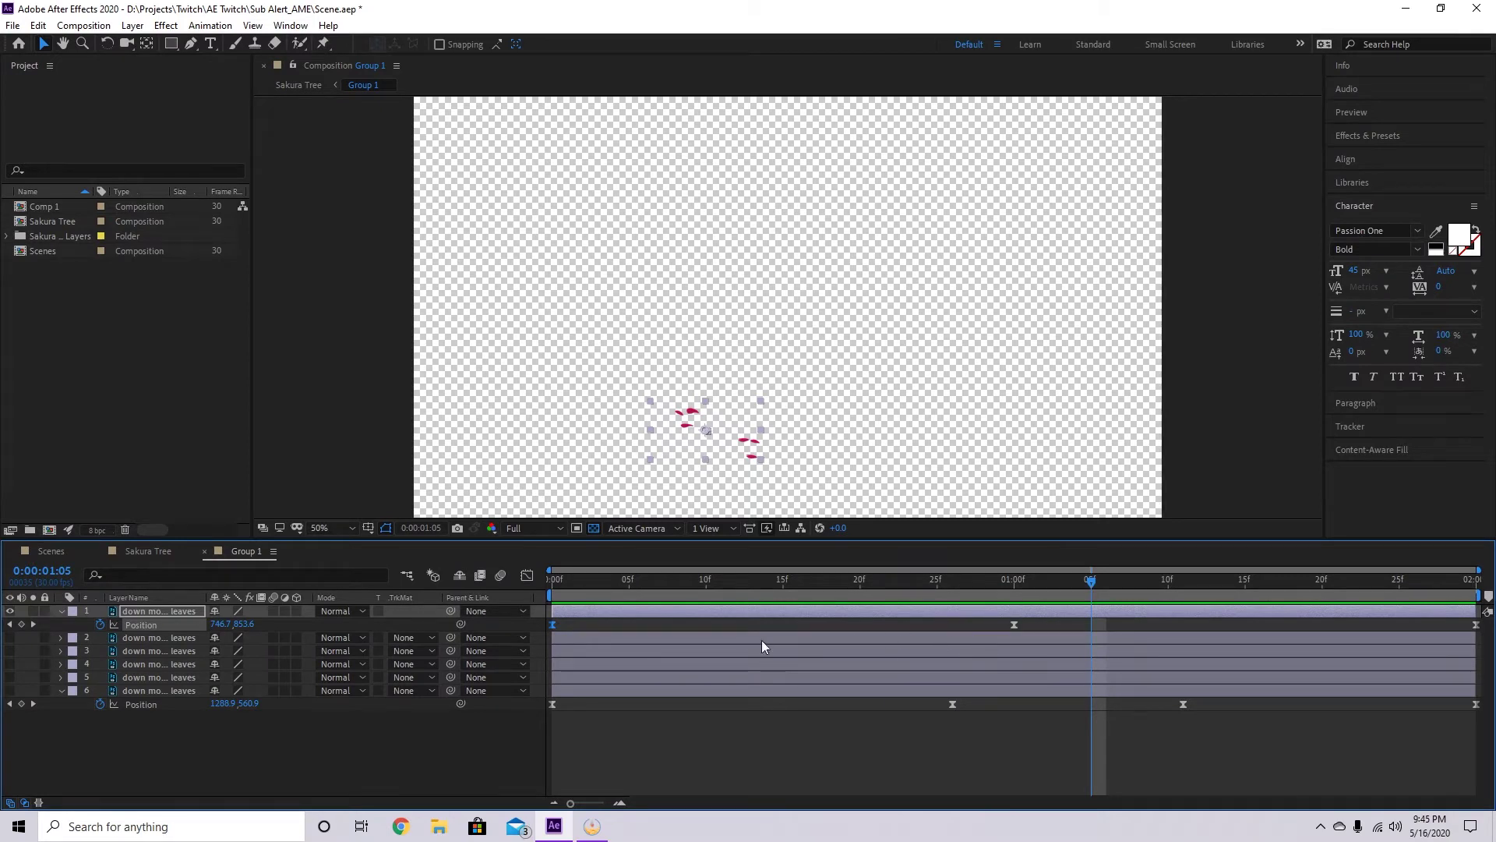
- Apply Easy Ease to all three Position keyframes of the first down motion leaves layer
click(598, 630)
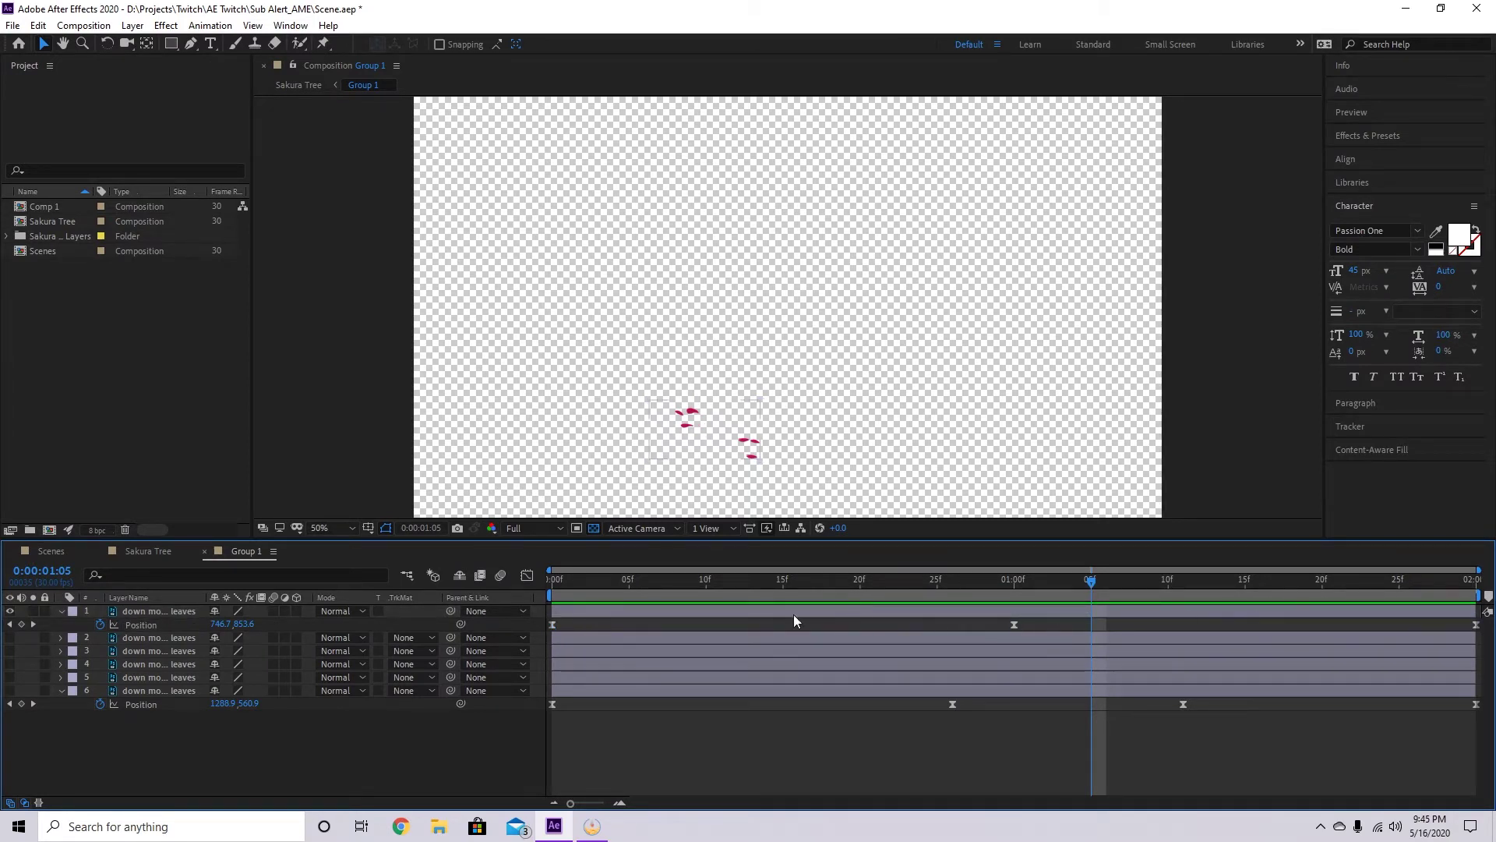
drag(546, 621, 1485, 634)
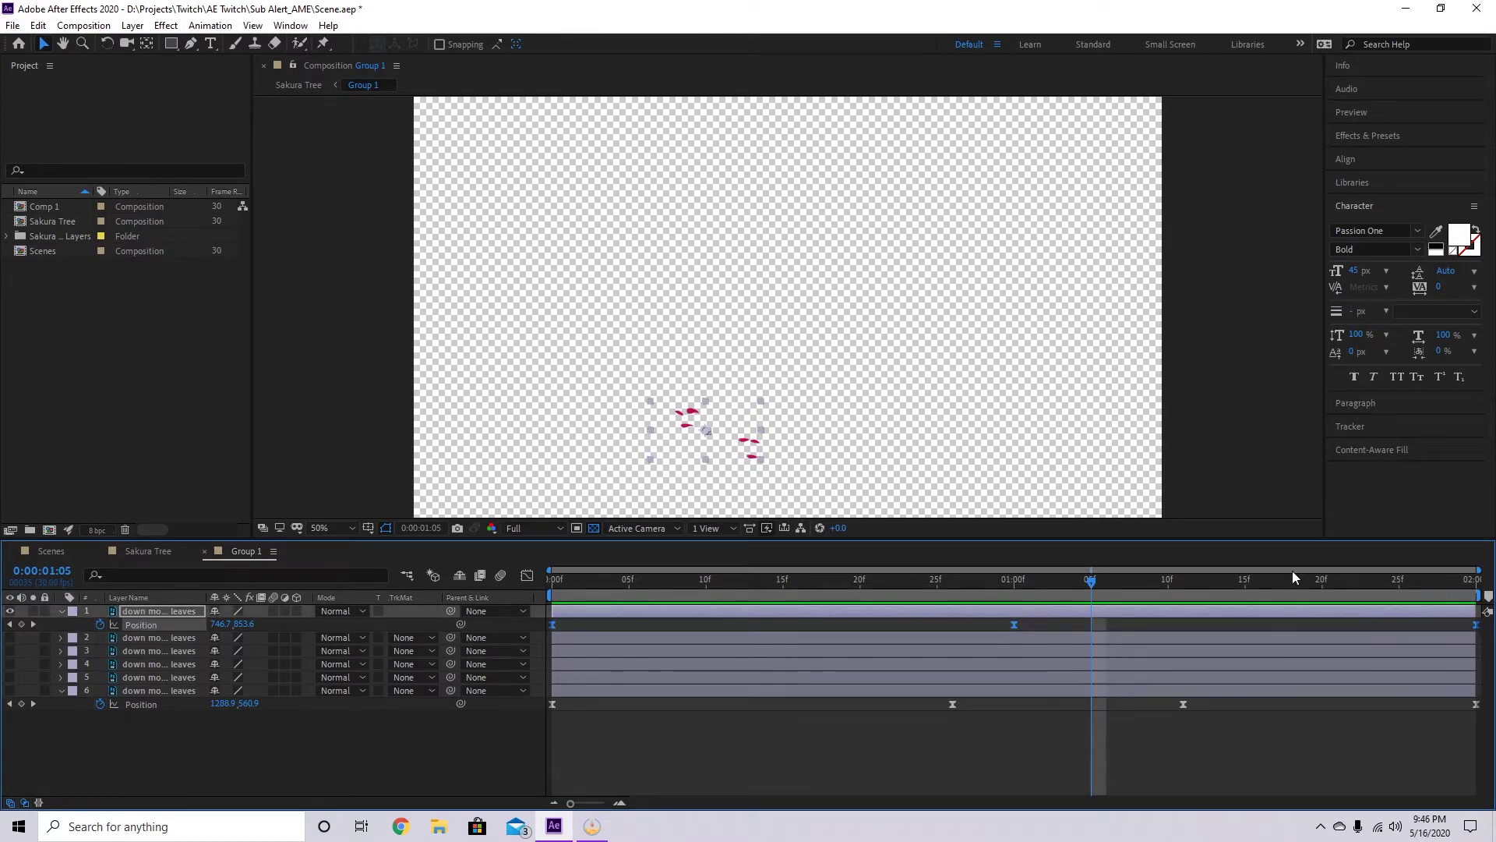
right_click(1013, 628)
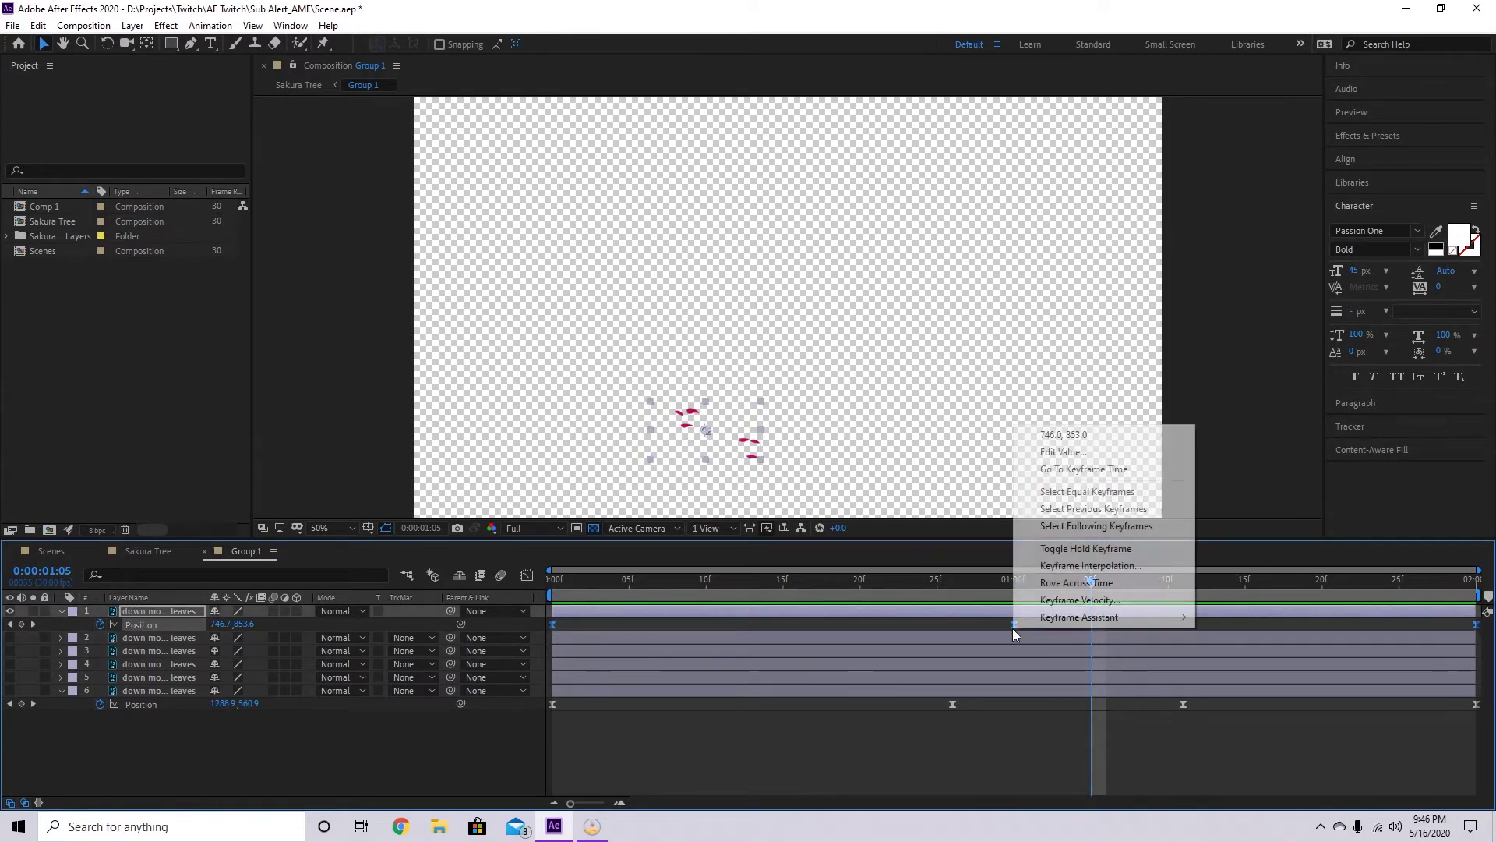
mouse_move(1083, 619)
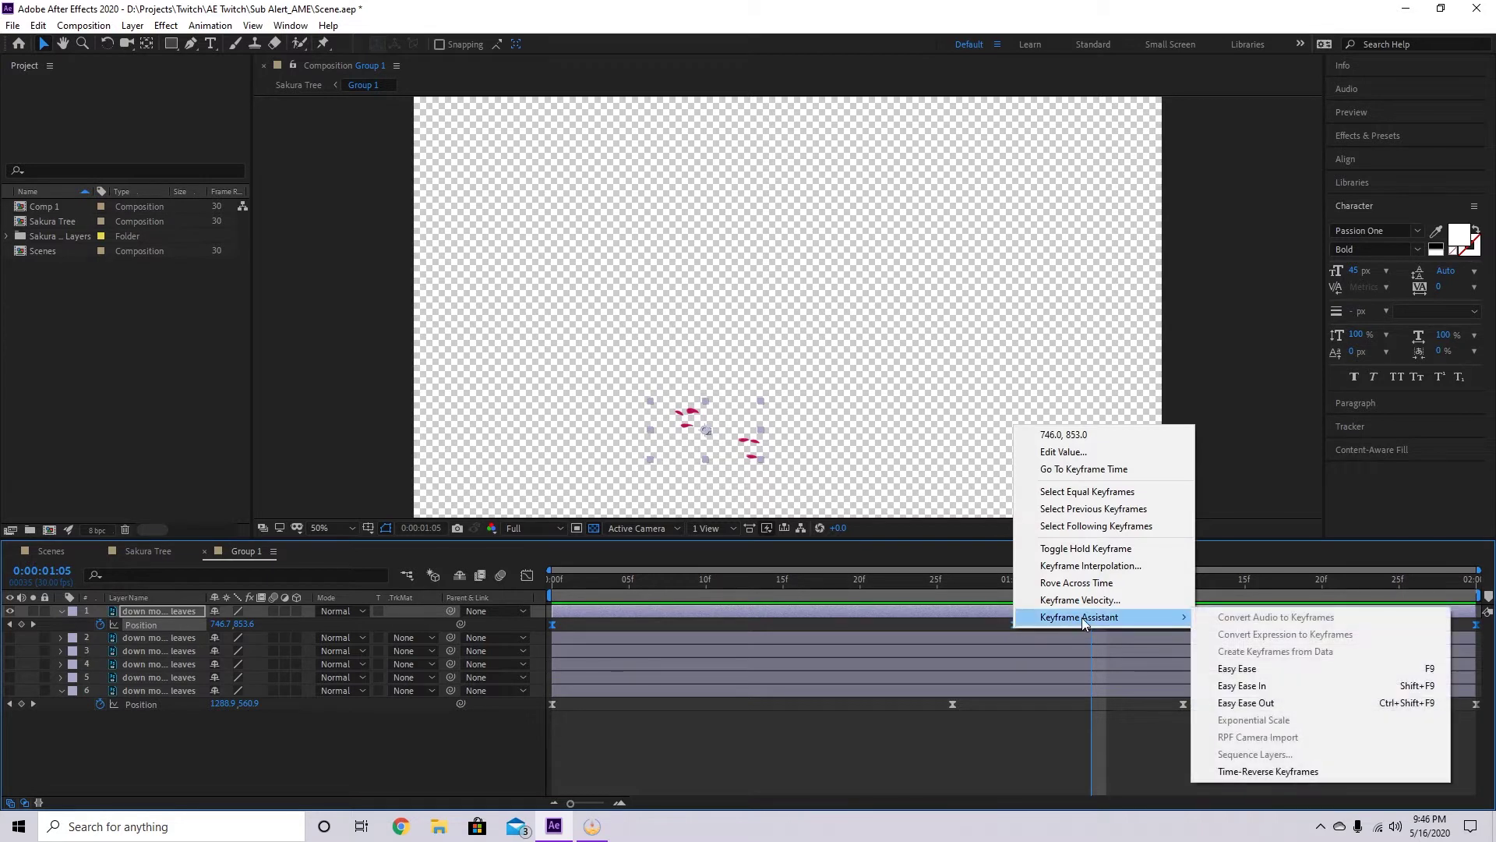
click(1335, 670)
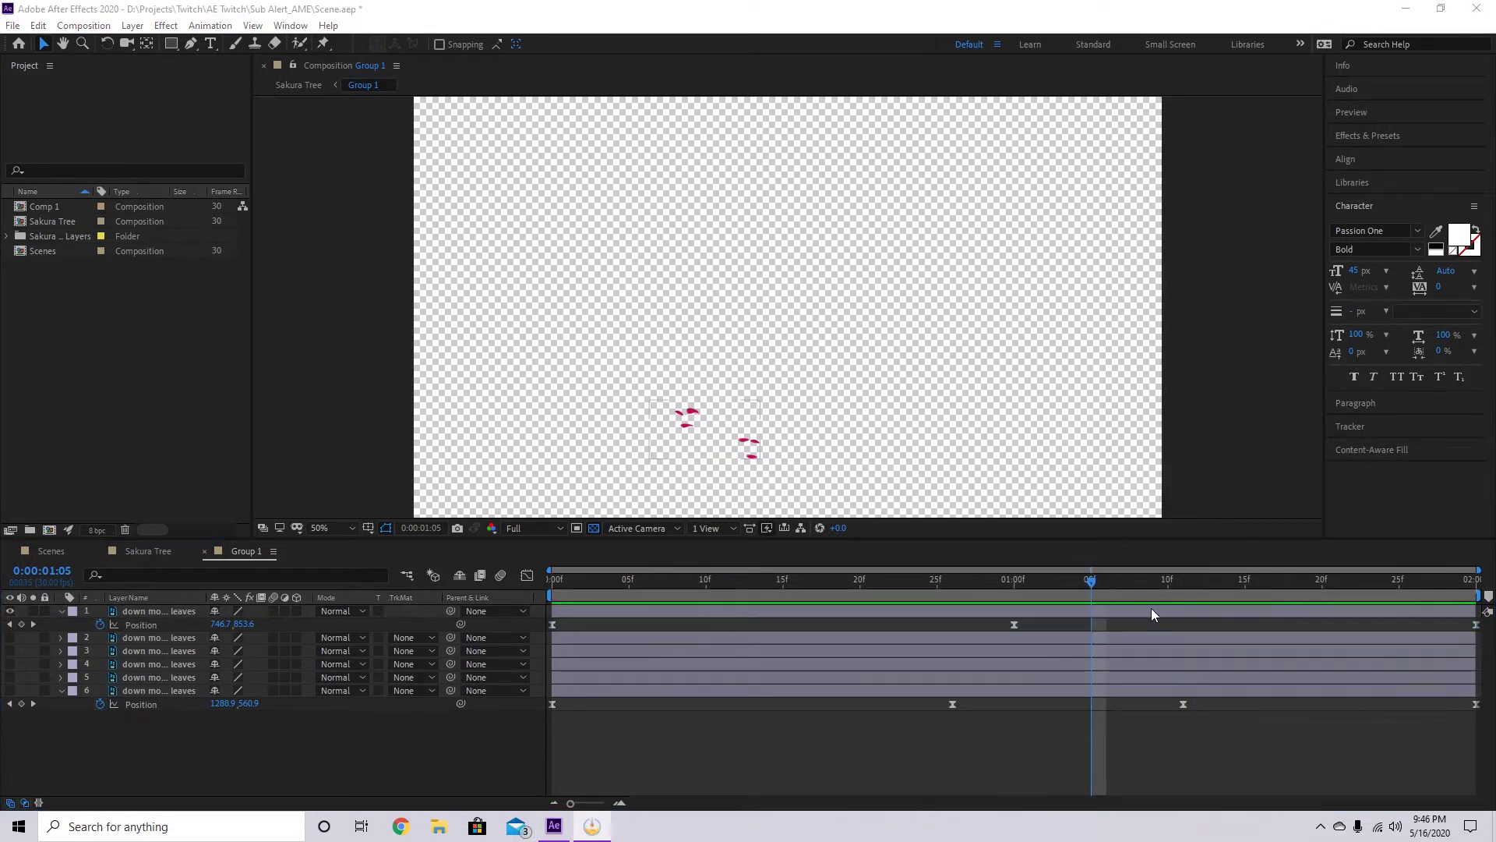
- View the first leaves layer's Position keyframes in the Graph Editor and try lengthening the one-second keyframe's incoming ease handle
drag(550, 627, 1490, 639)
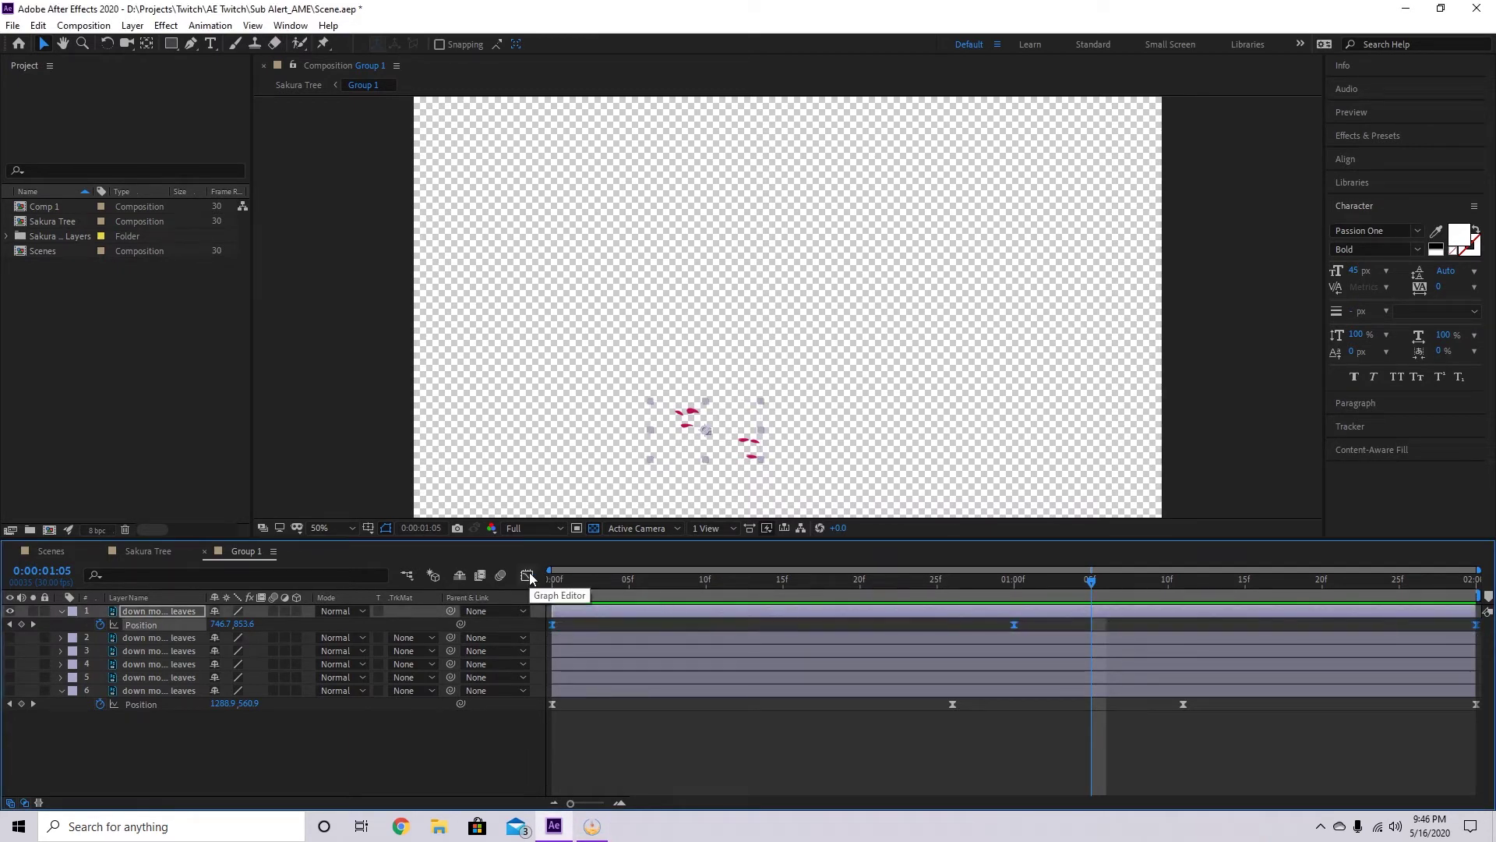
click(528, 577)
click(528, 572)
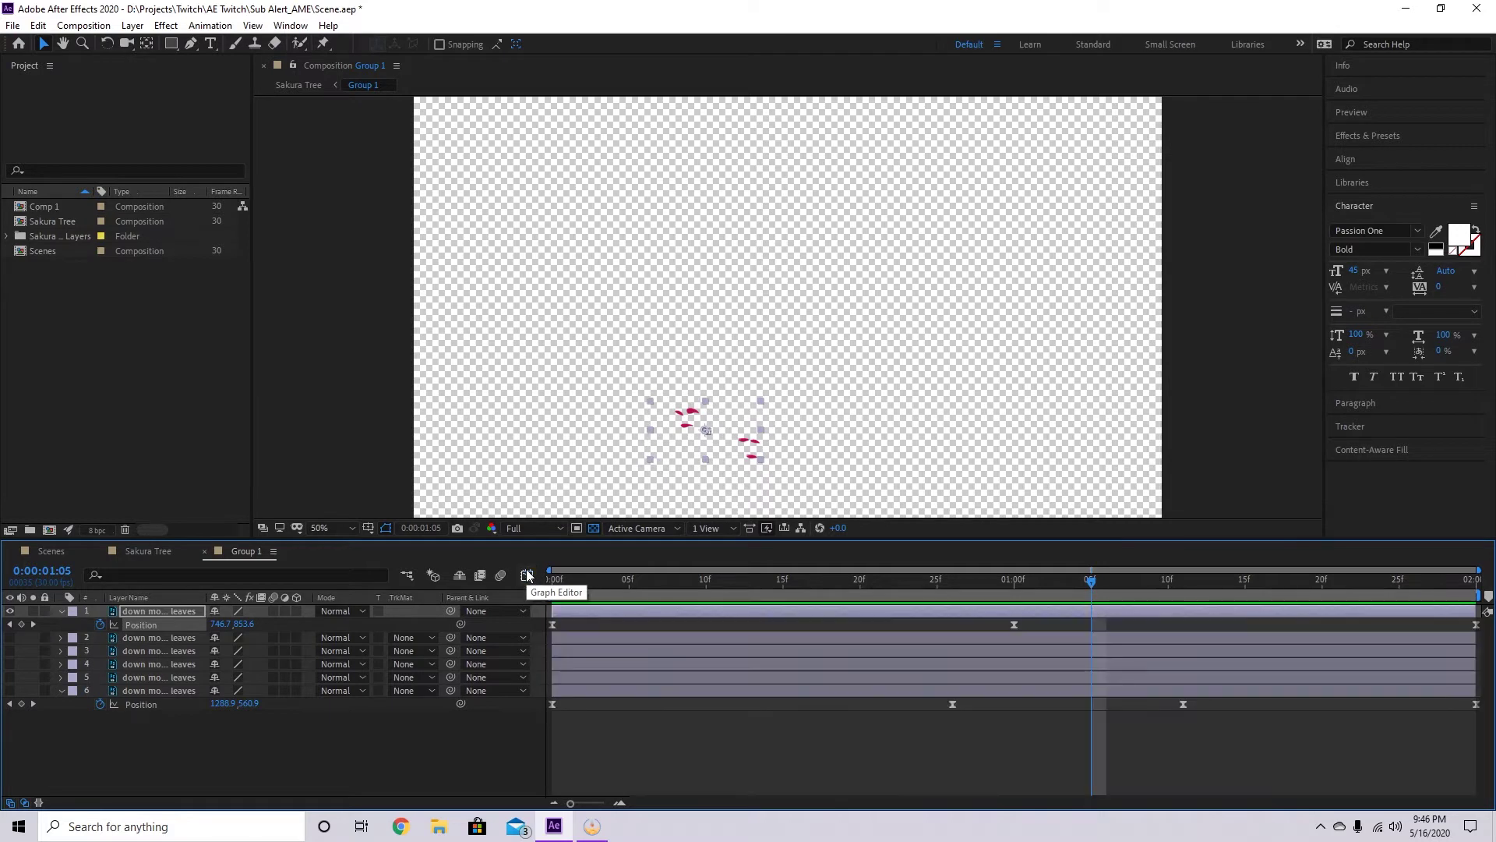
click(528, 573)
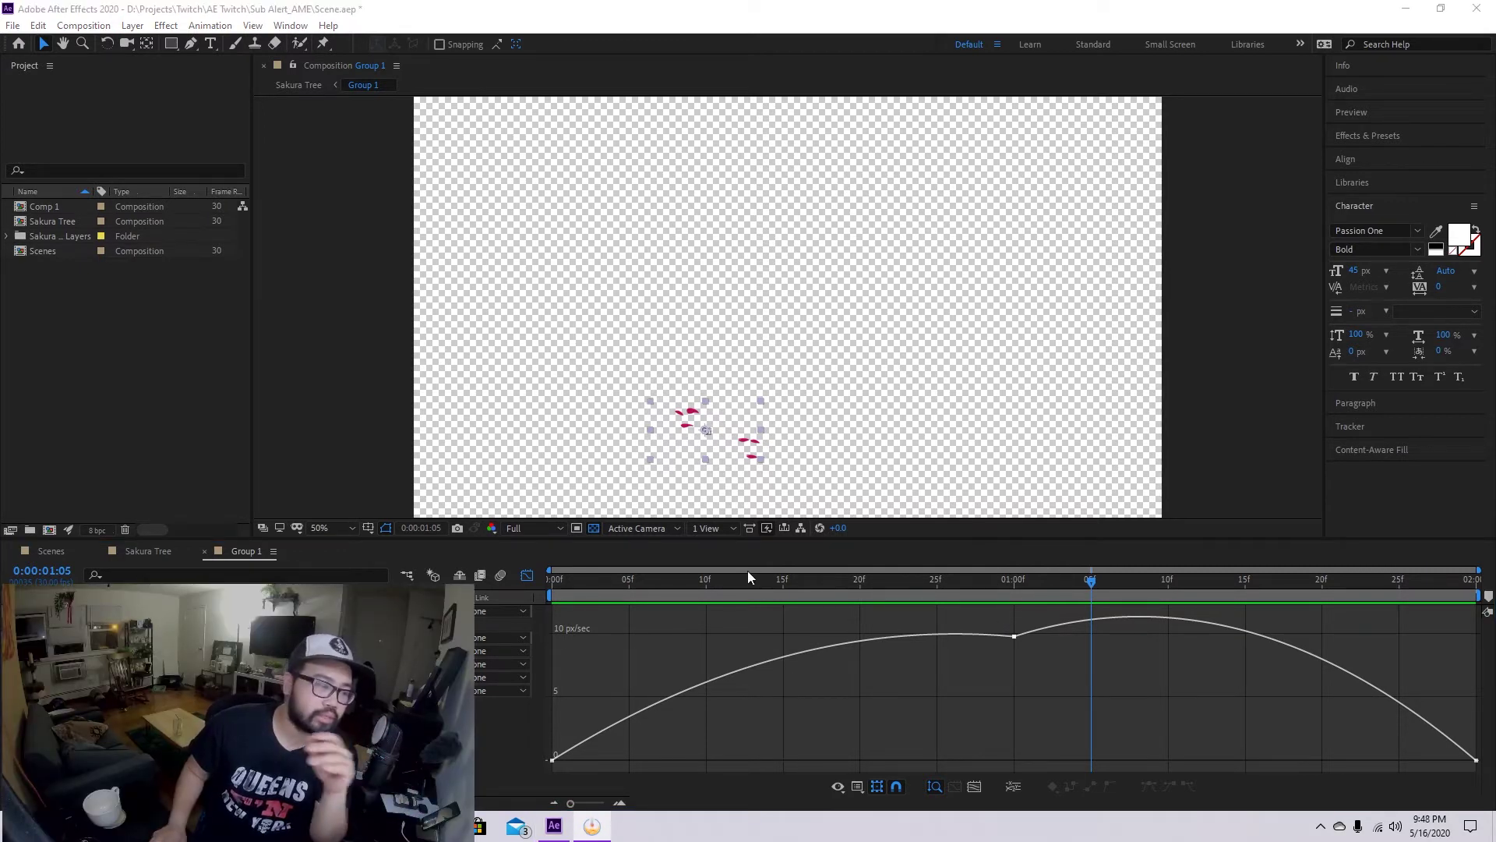
drag(995, 618, 1096, 672)
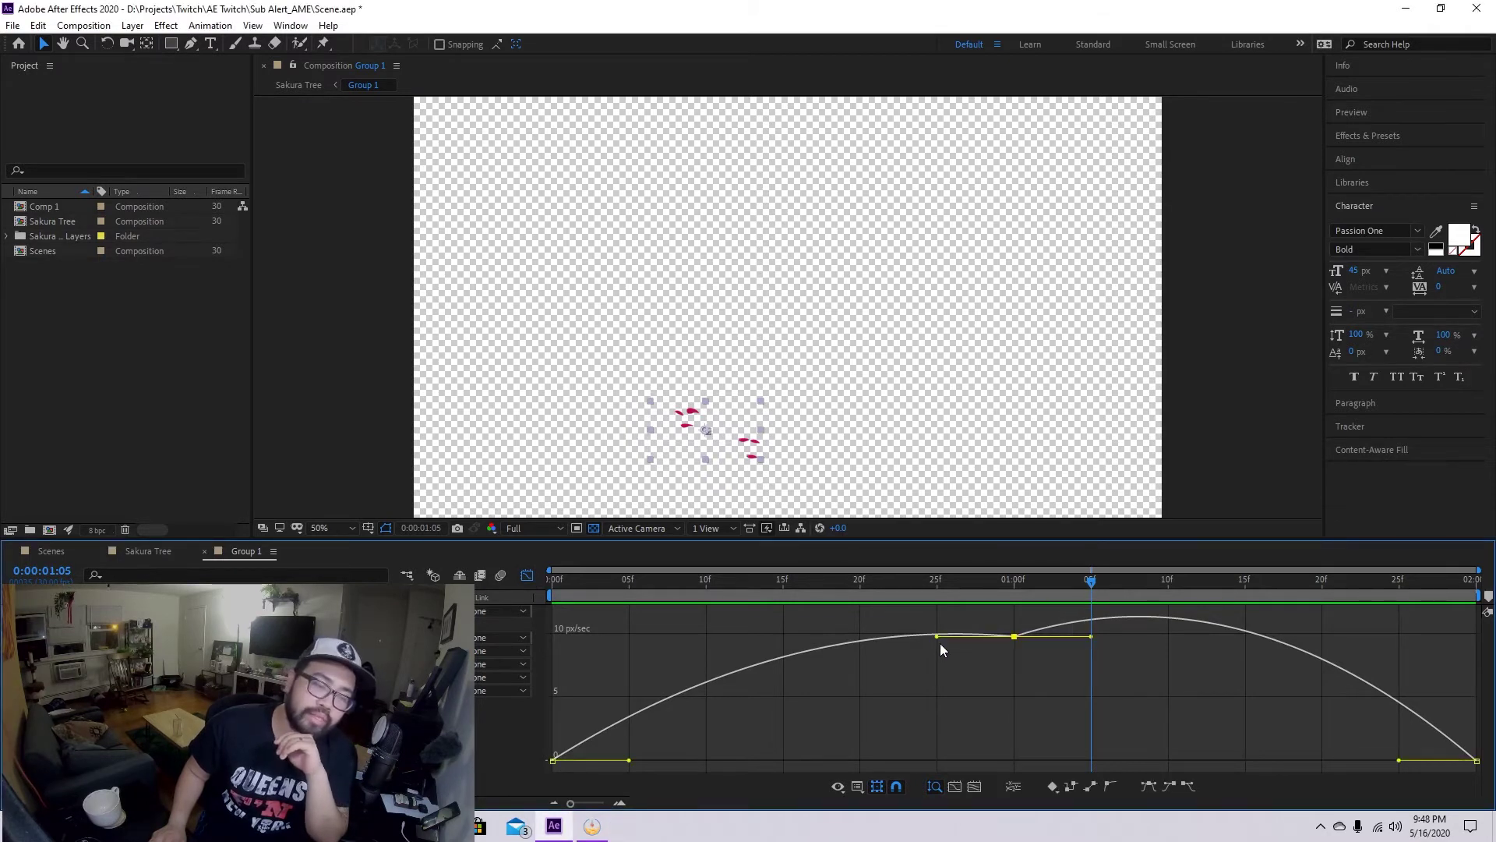
drag(939, 637, 871, 639)
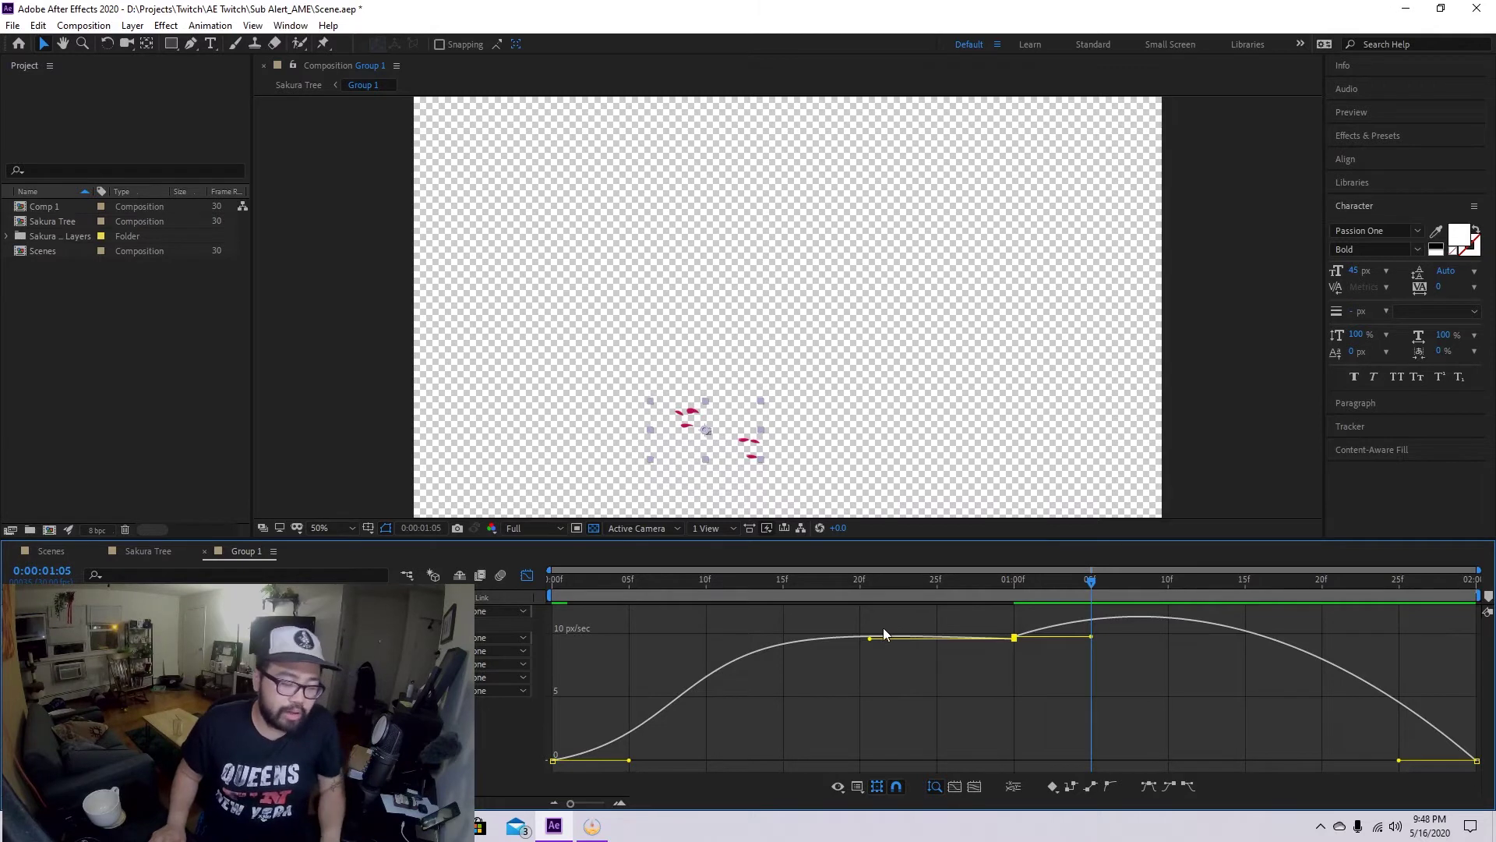
key(shift+F3)
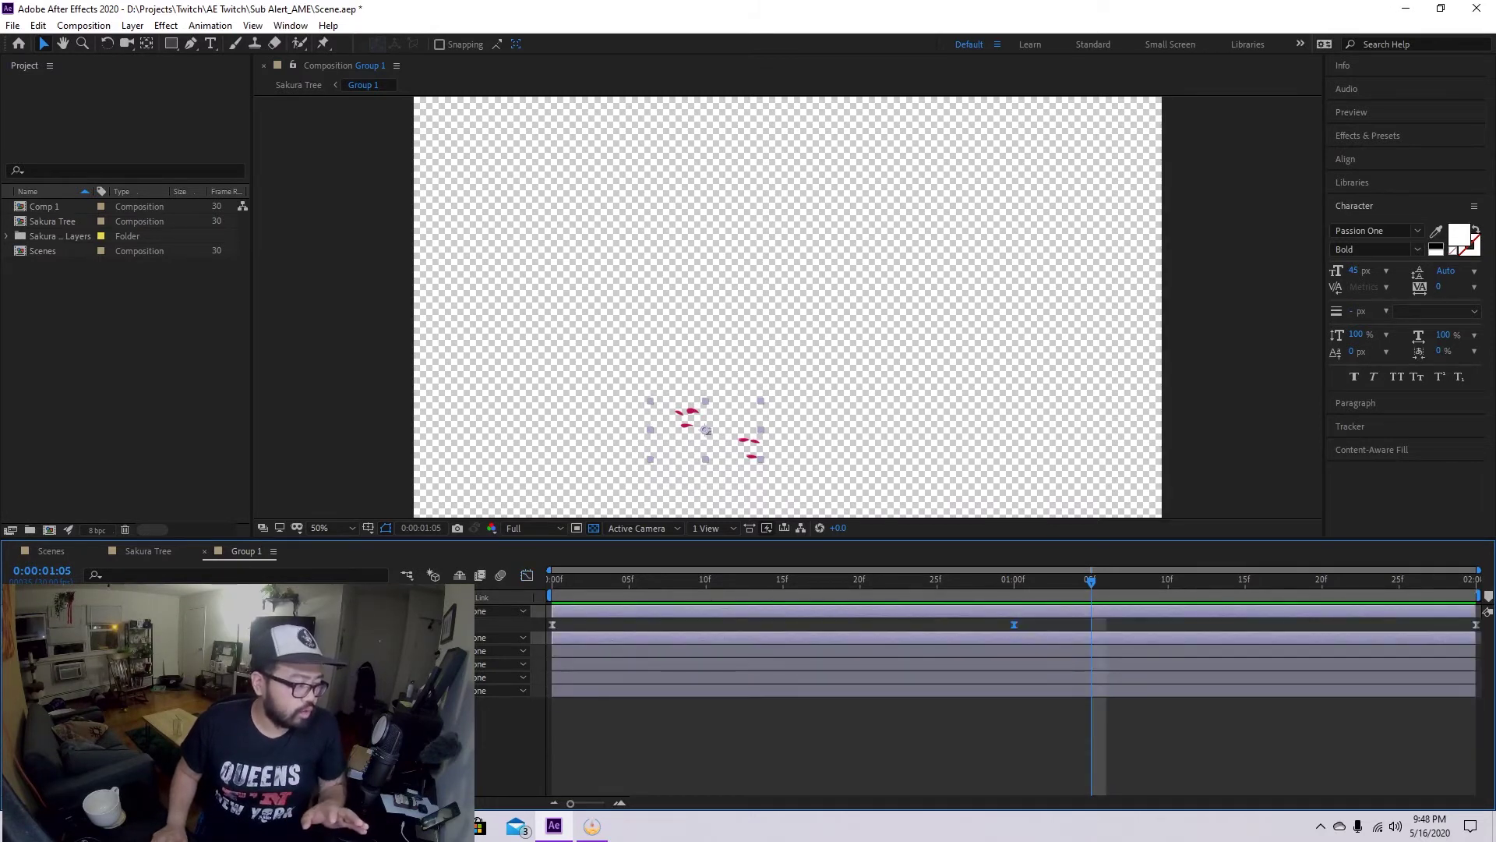
- Show all six leaves layers again, collapse their keyframes and preview the Group 1 composition from the start
click(504, 747)
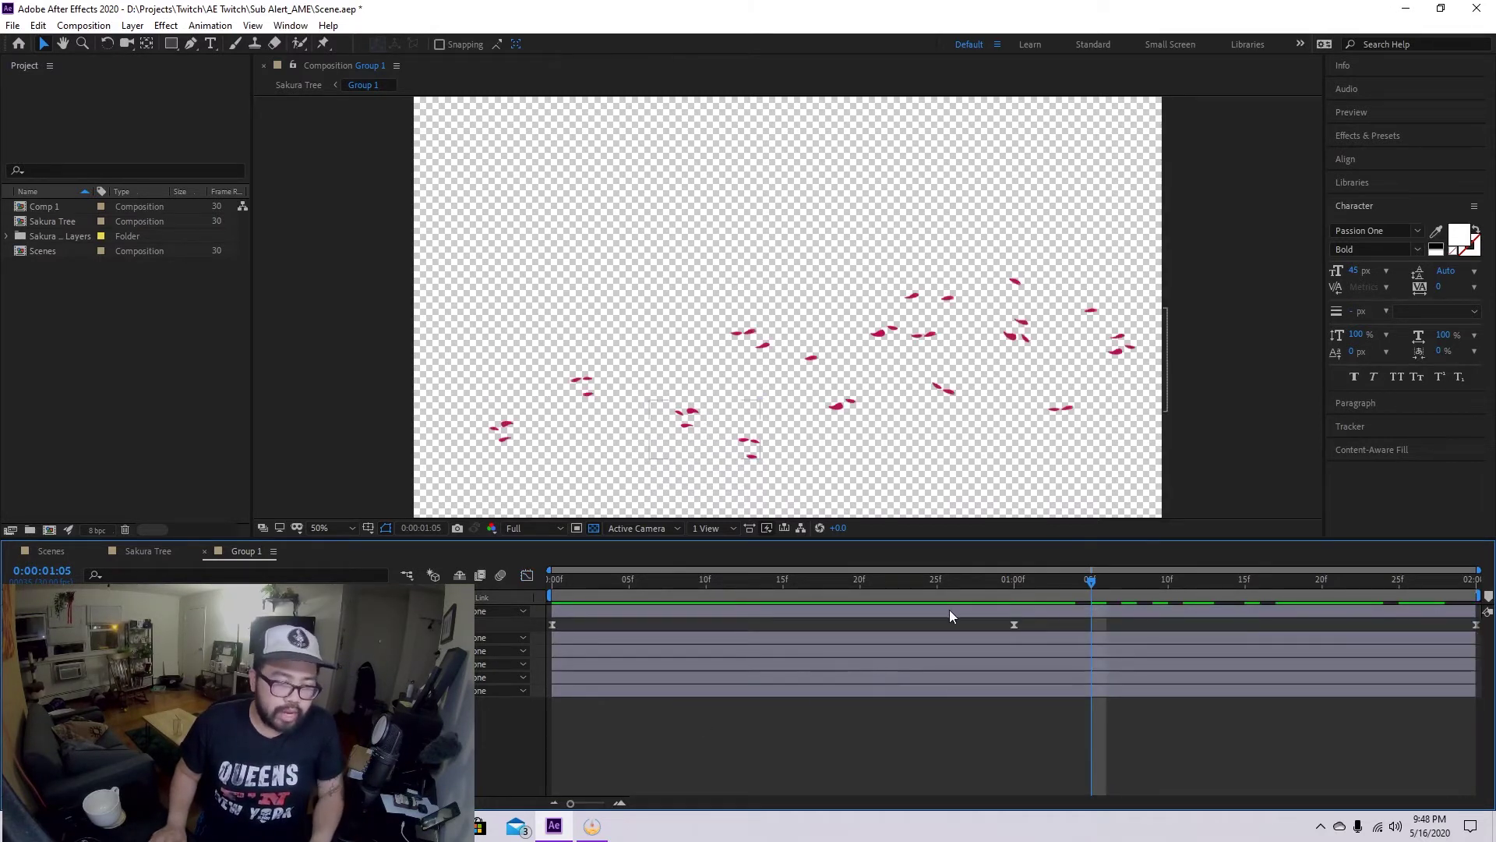
key(u)
click(1062, 705)
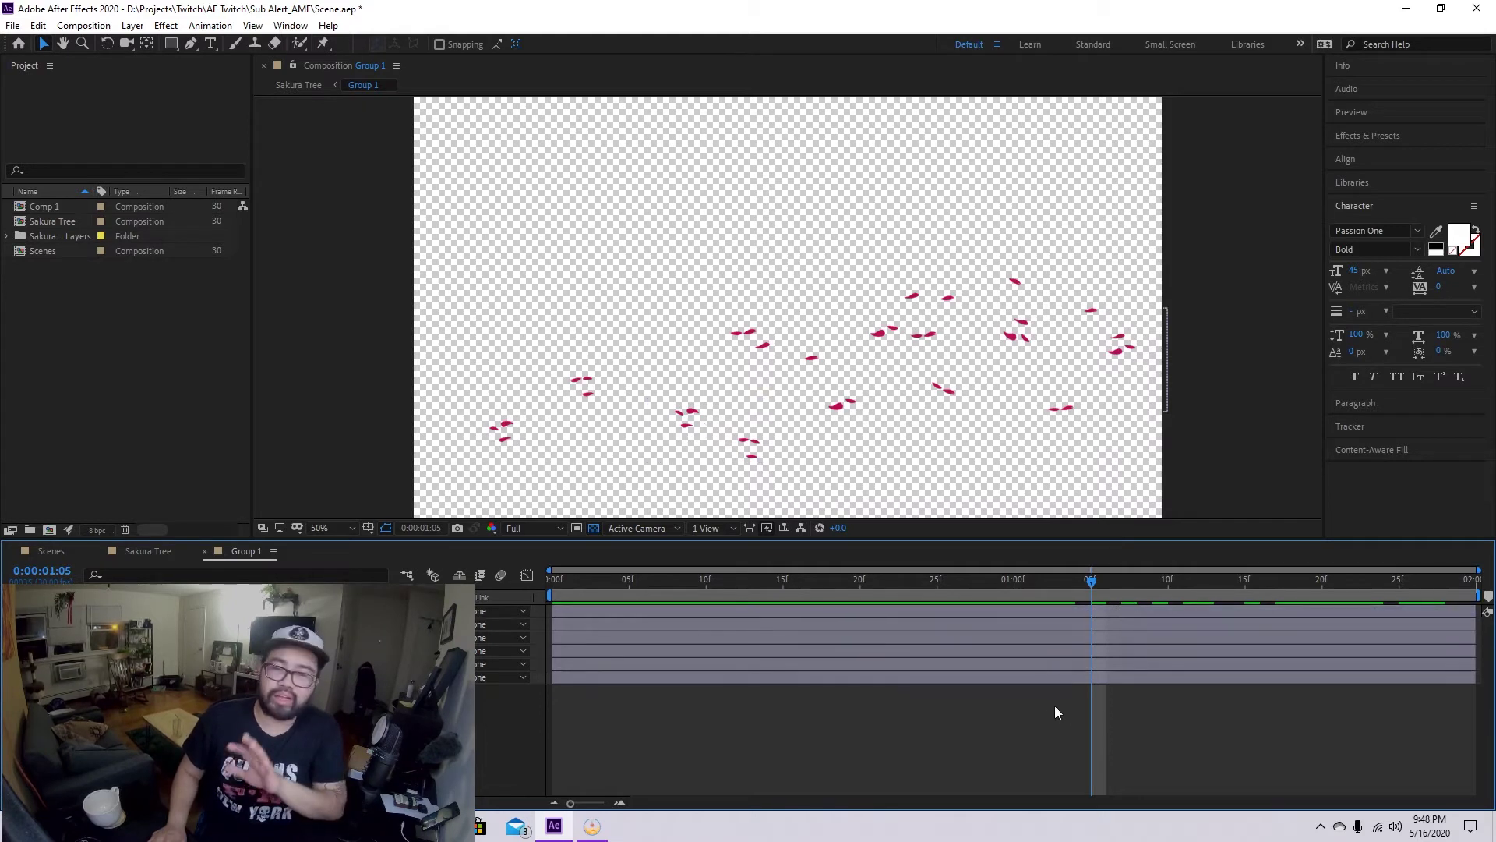
drag(1095, 594, 549, 686)
key(space)
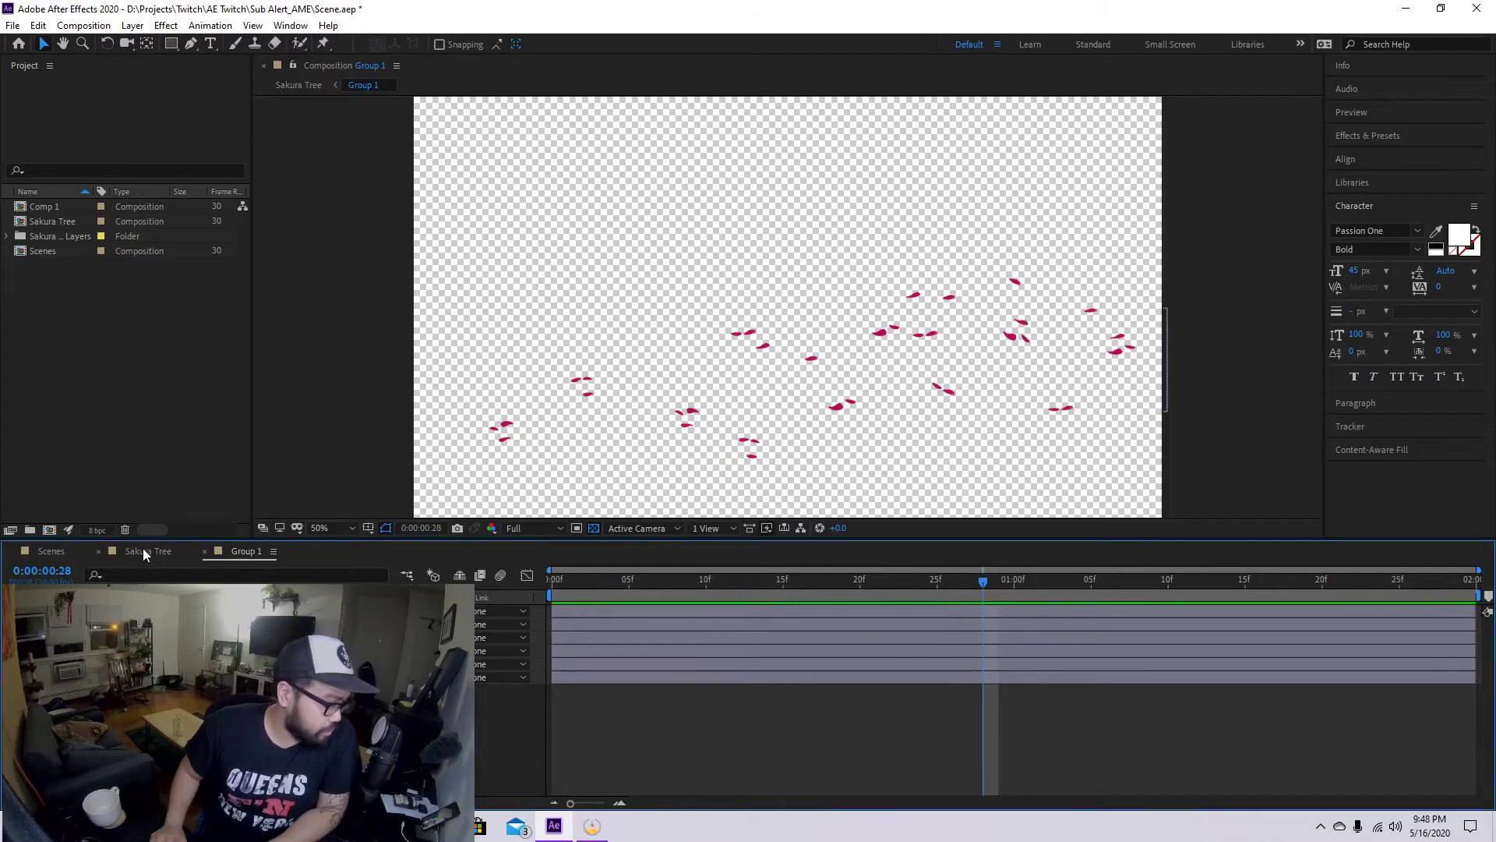
- Return to the Sakura Tree composition, toggle the Group 1 layer's visibility off and on, and preview the full scene
click(143, 552)
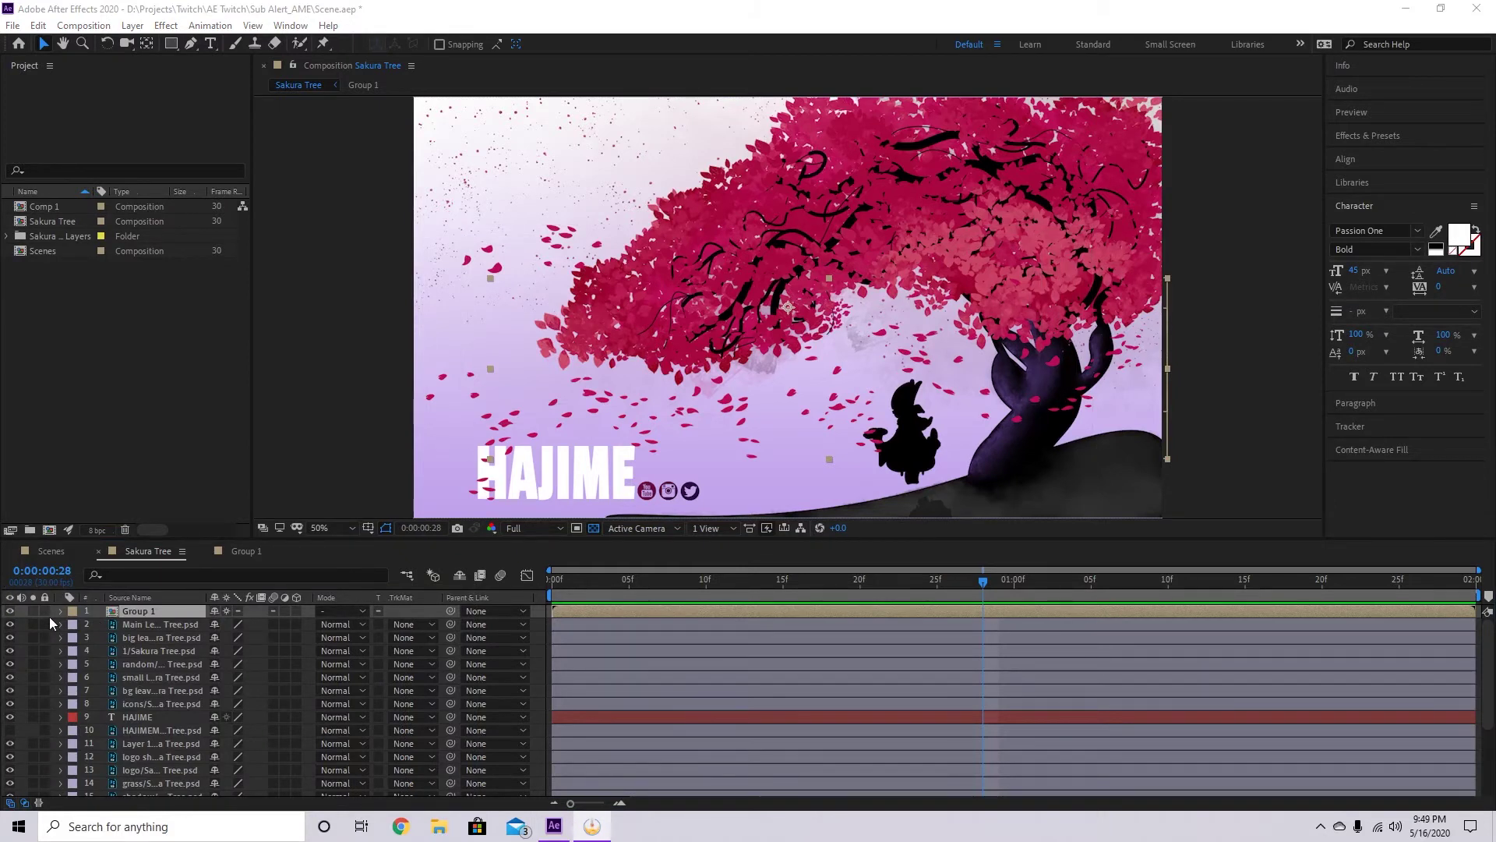
click(11, 621)
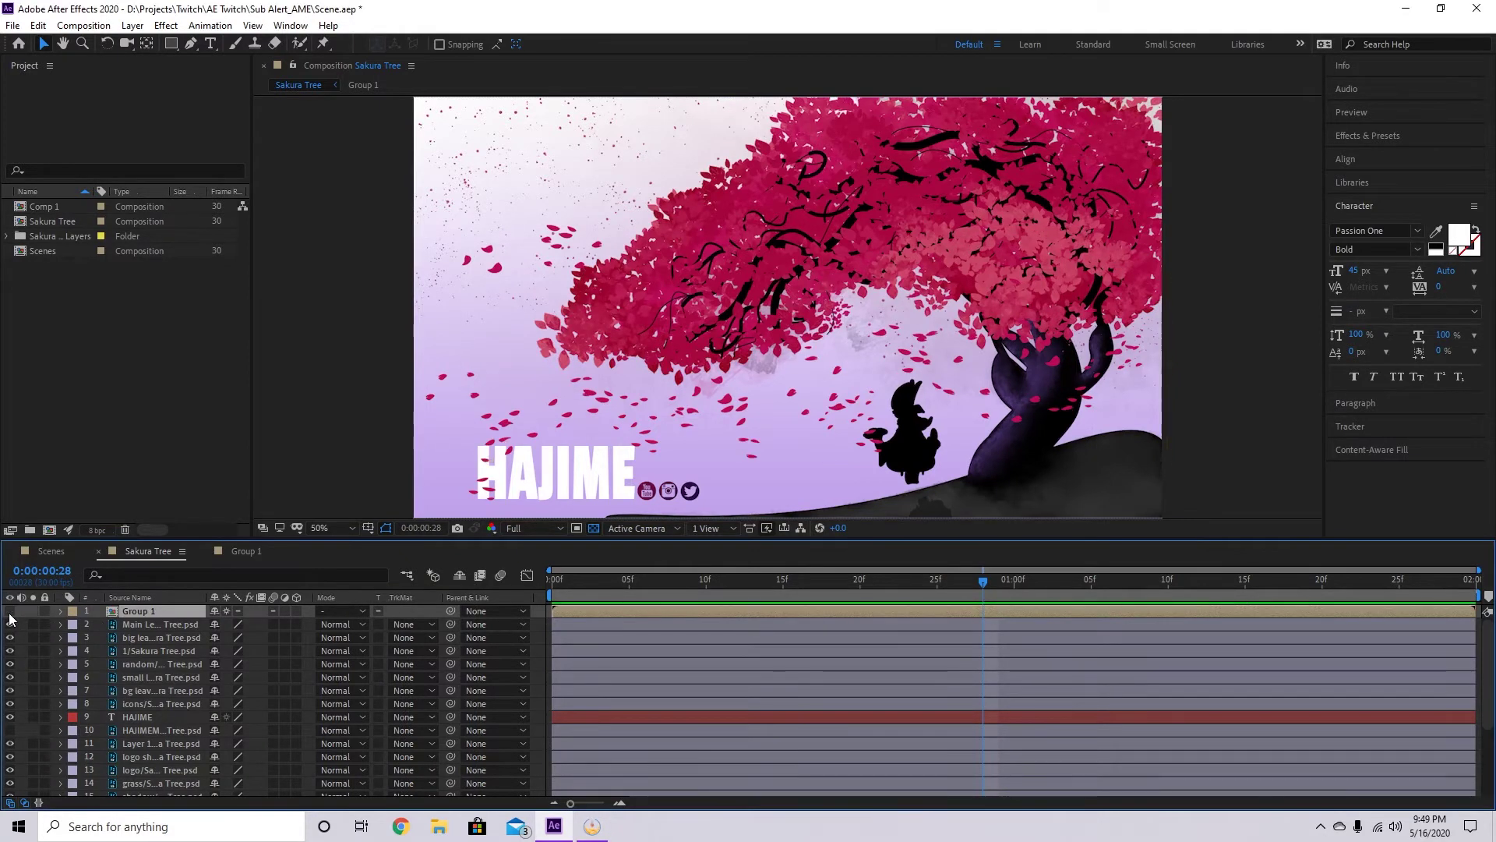
key(space)
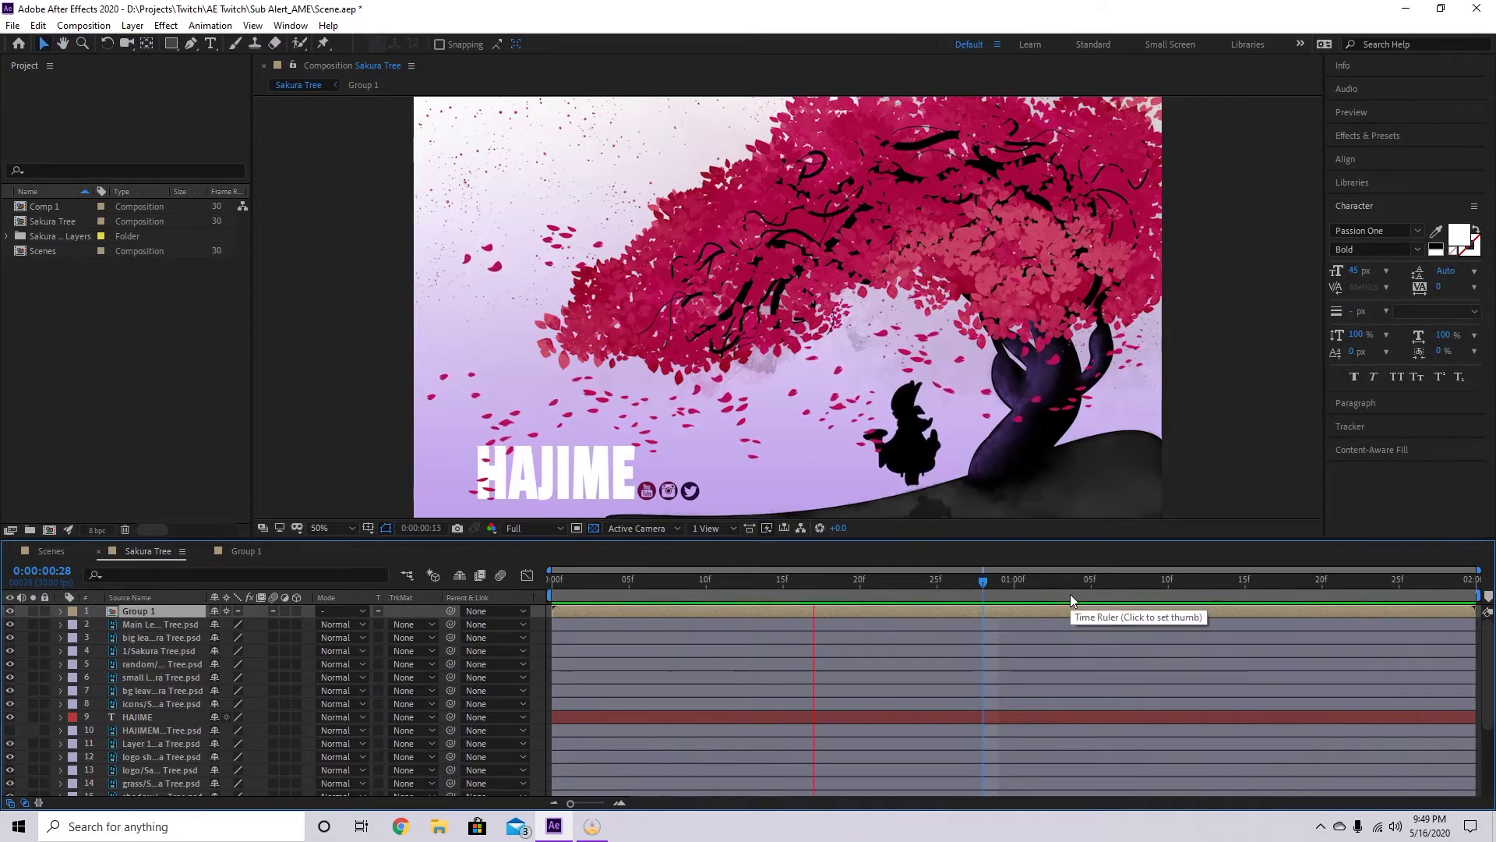
key(space)
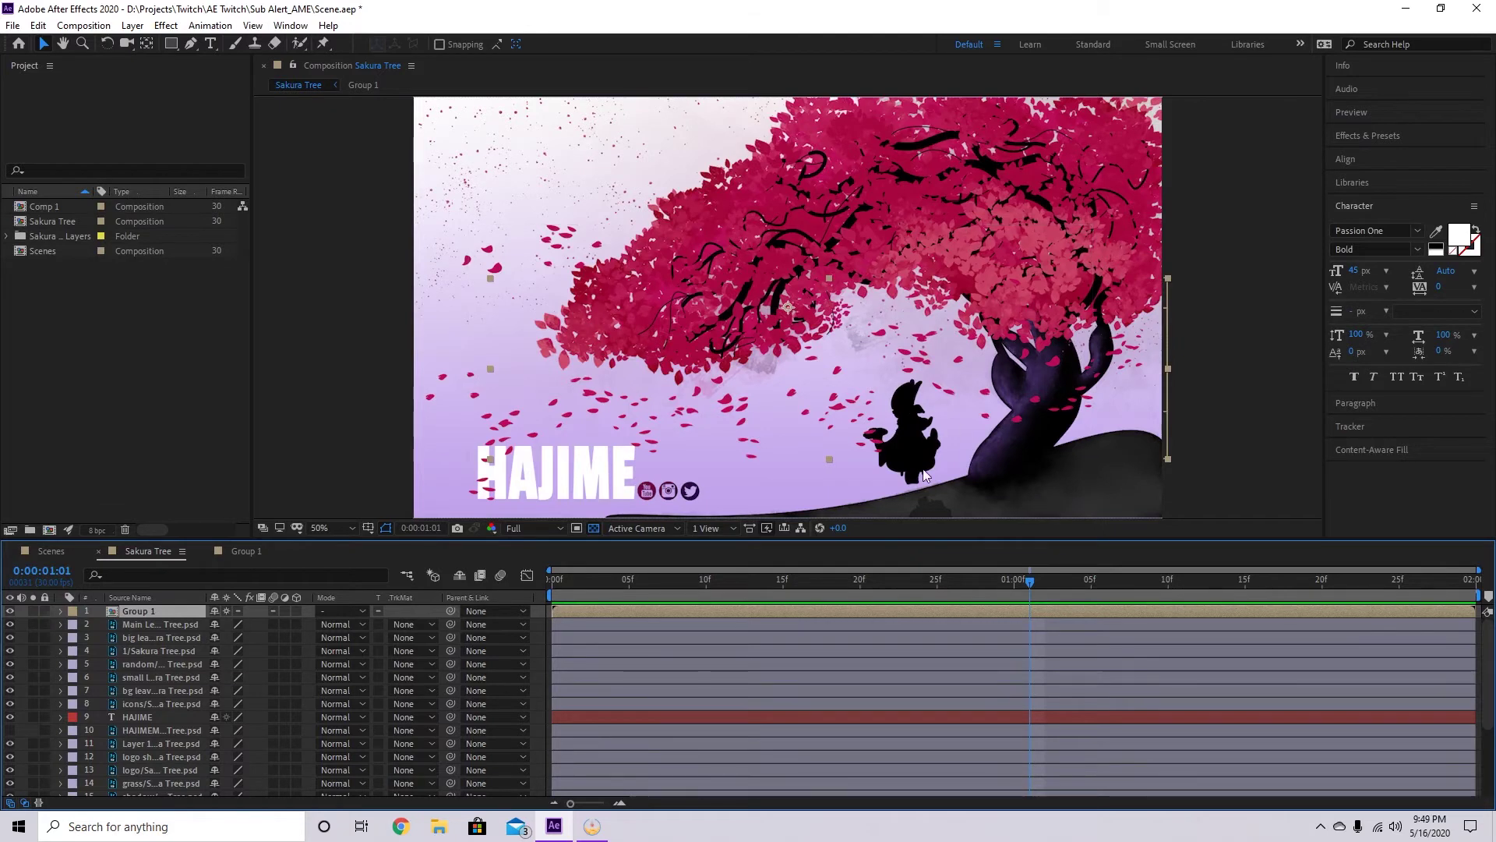
key(space)
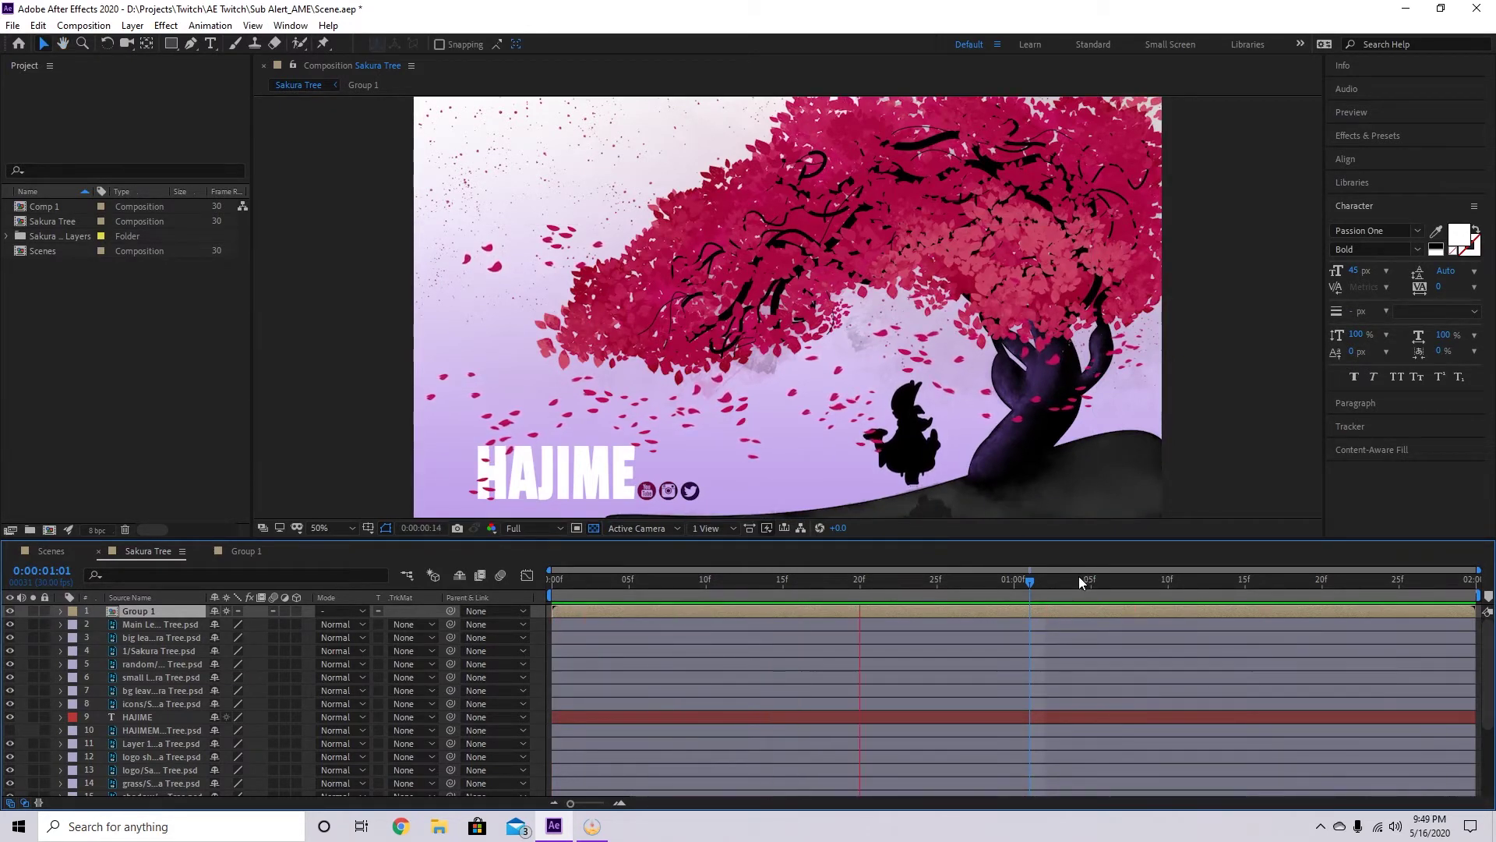
key(space)
- Identify the logo shadow and logo layers by toggling each one's visibility off and back on
scroll(100, 696, down, 3)
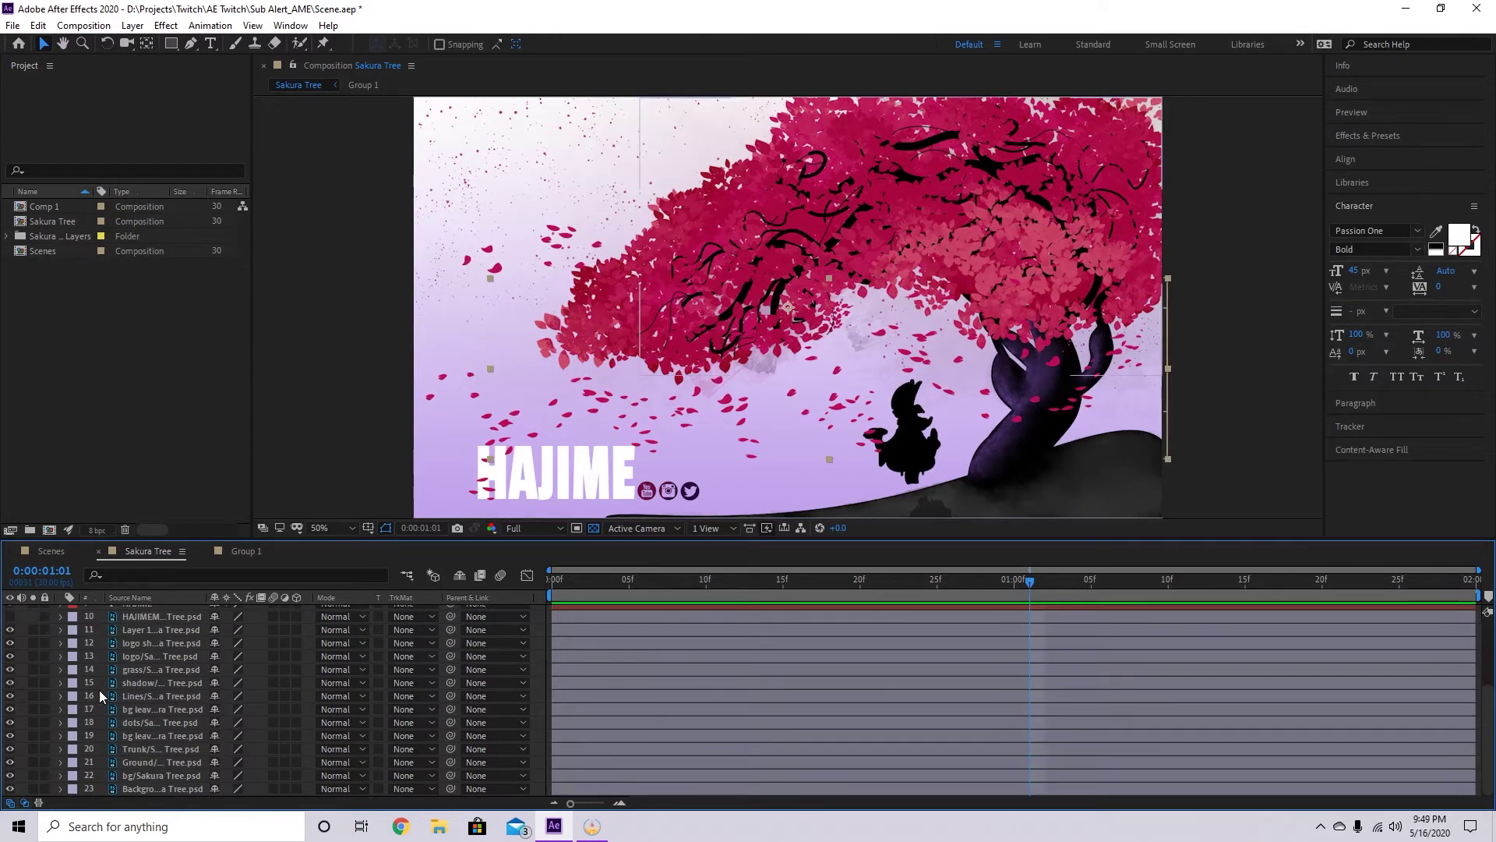
click(9, 643)
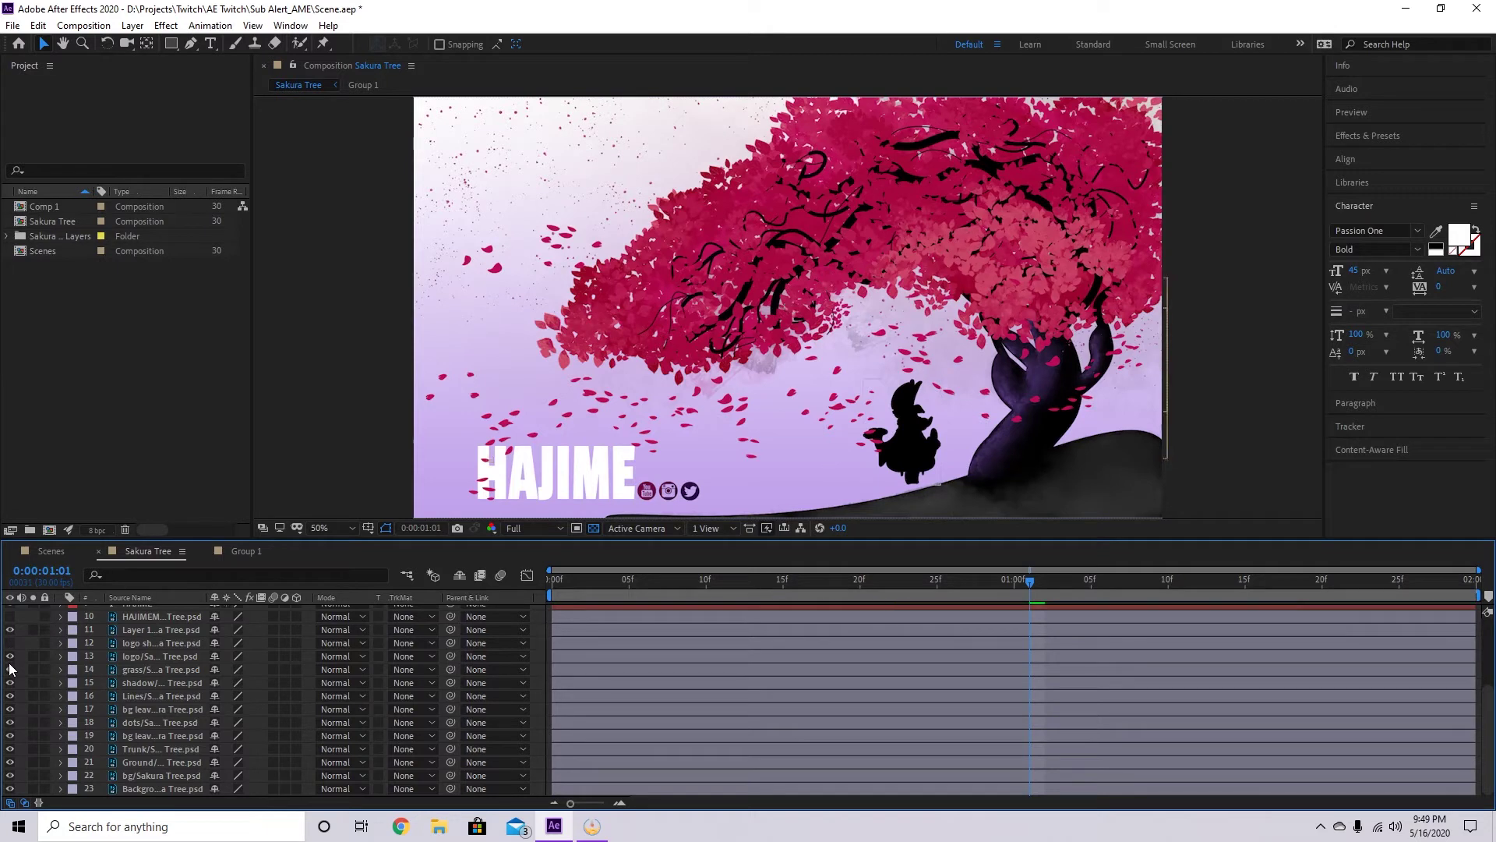
click(10, 656)
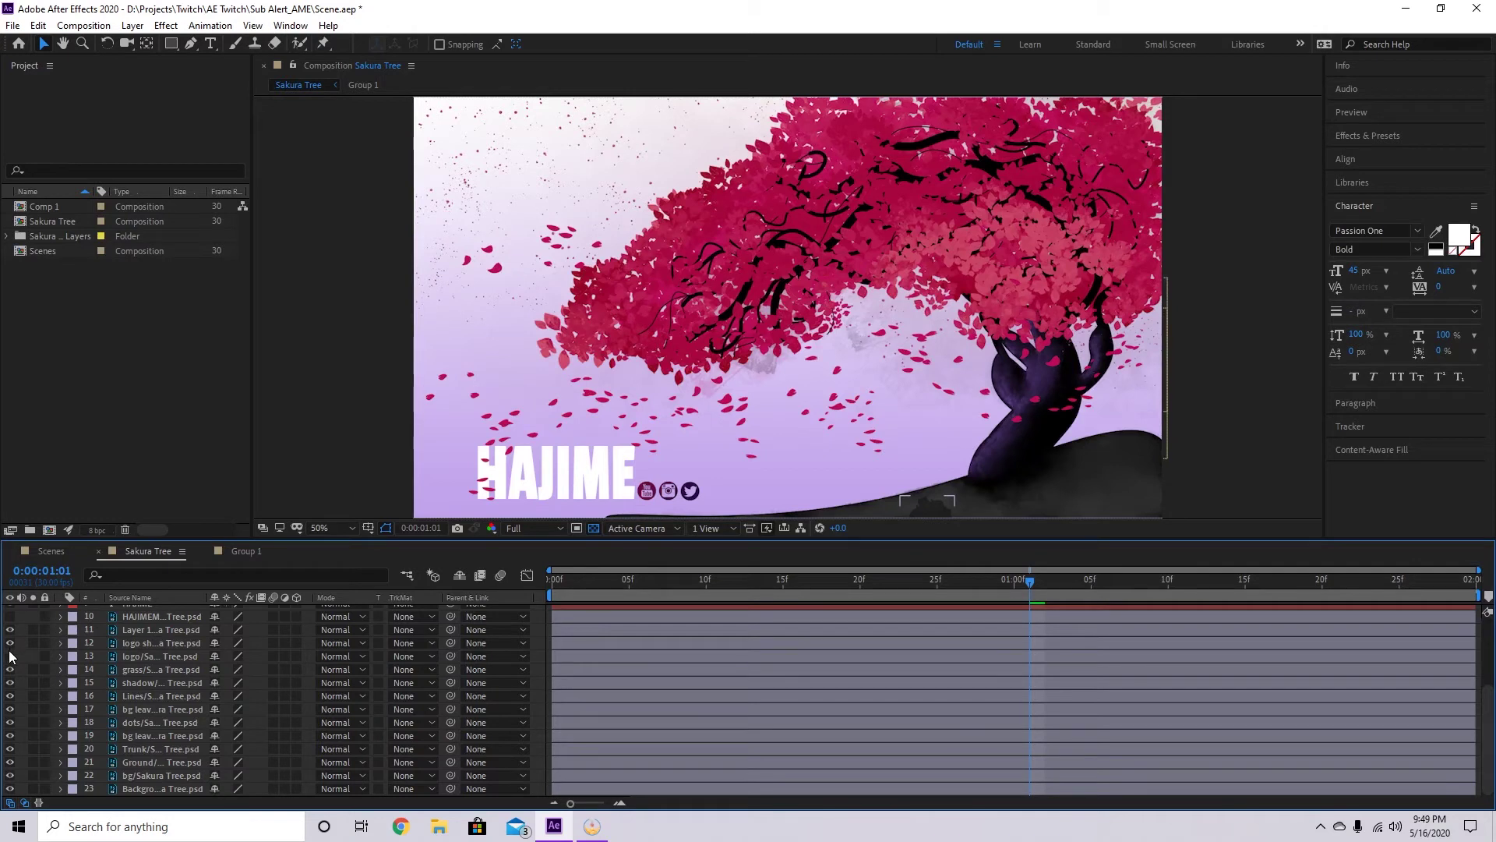
click(9, 656)
- Reveal the logo layer's Position keyframes and preview its motion from the start
click(159, 656)
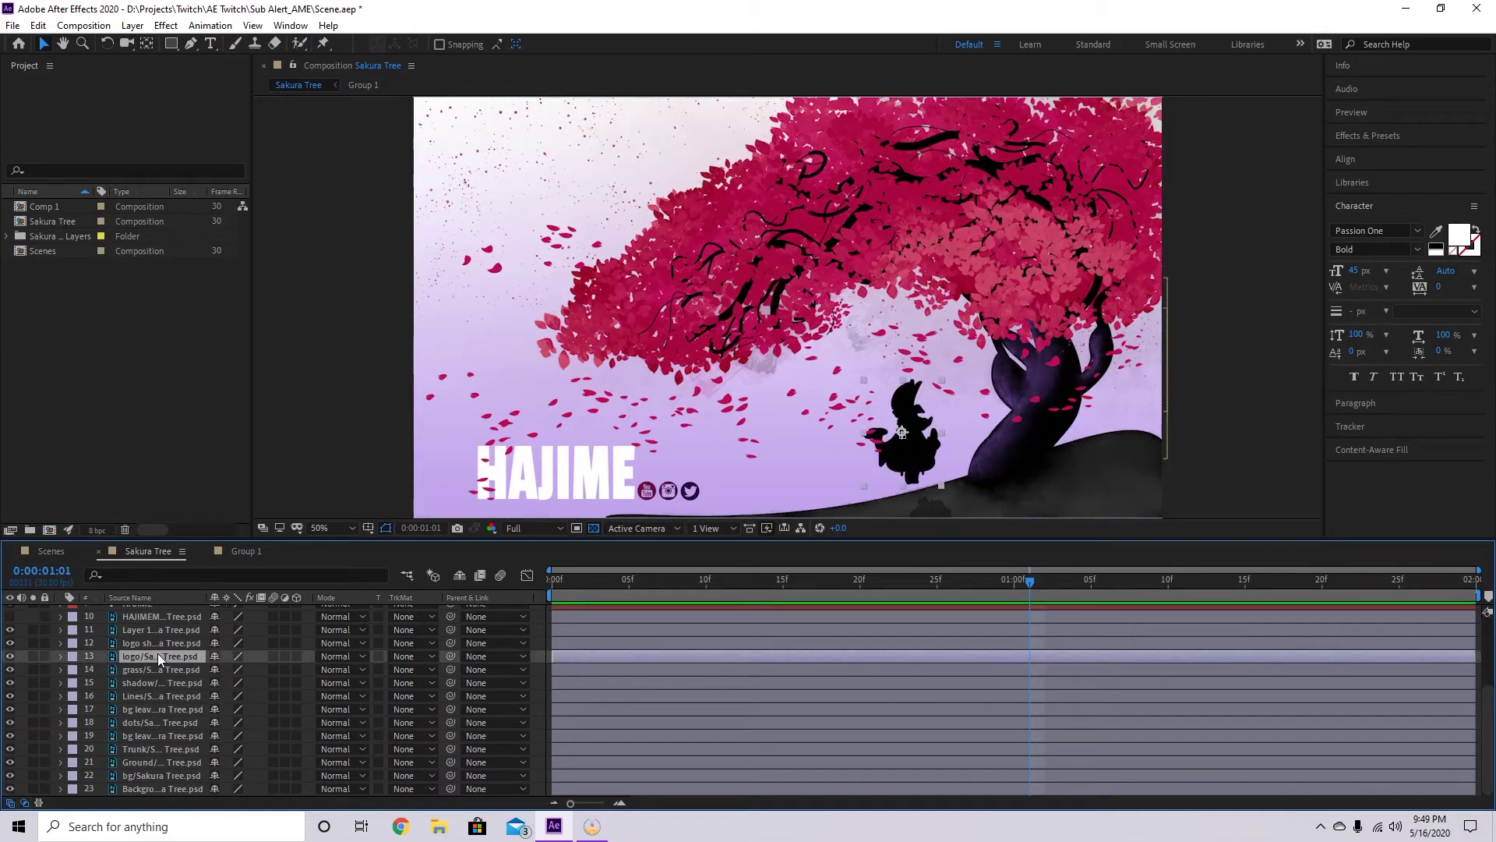
key(p)
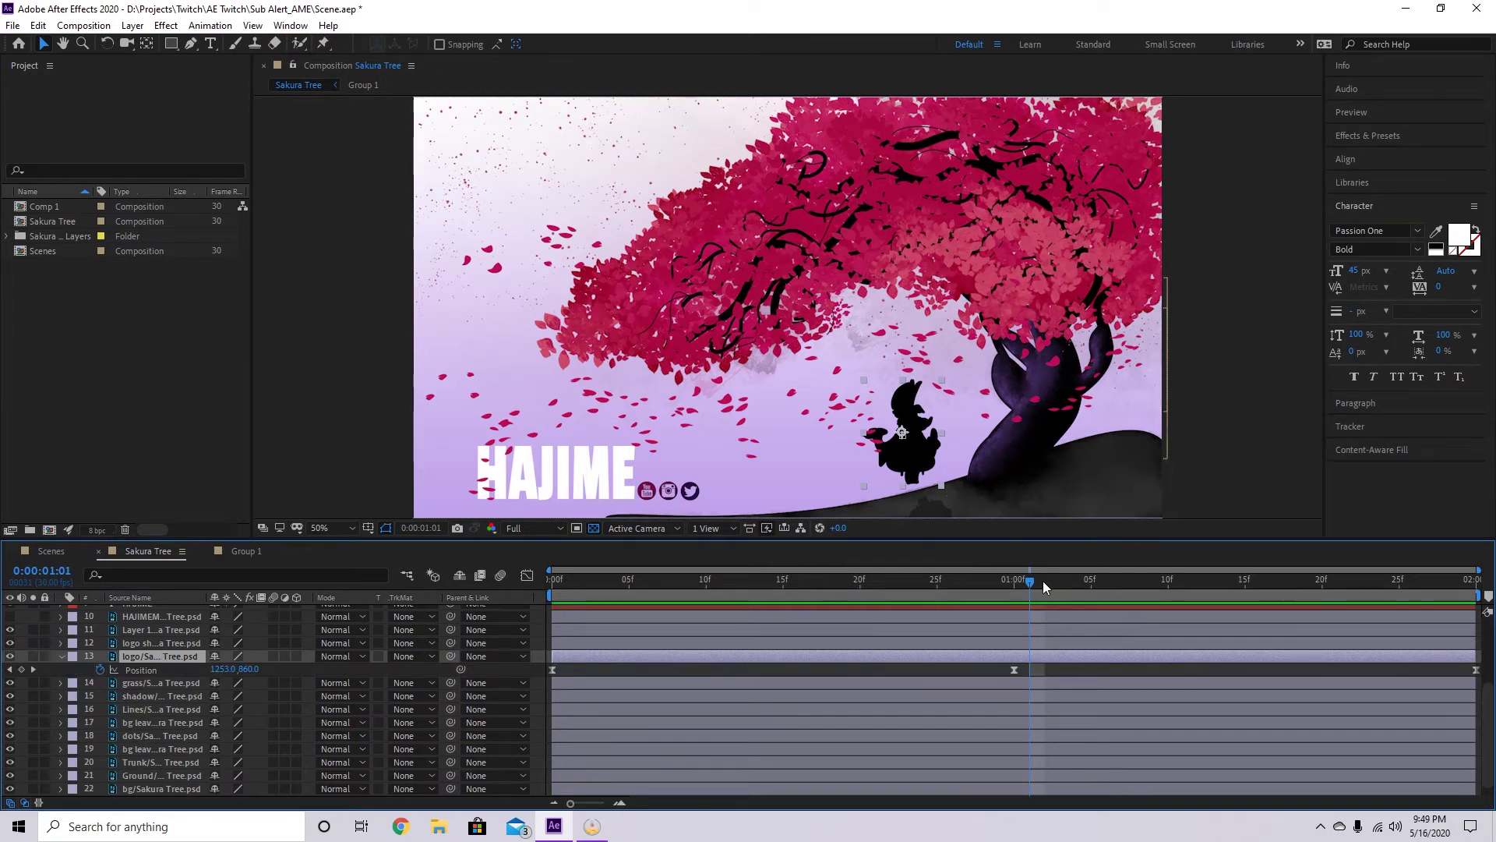
drag(1033, 582, 500, 621)
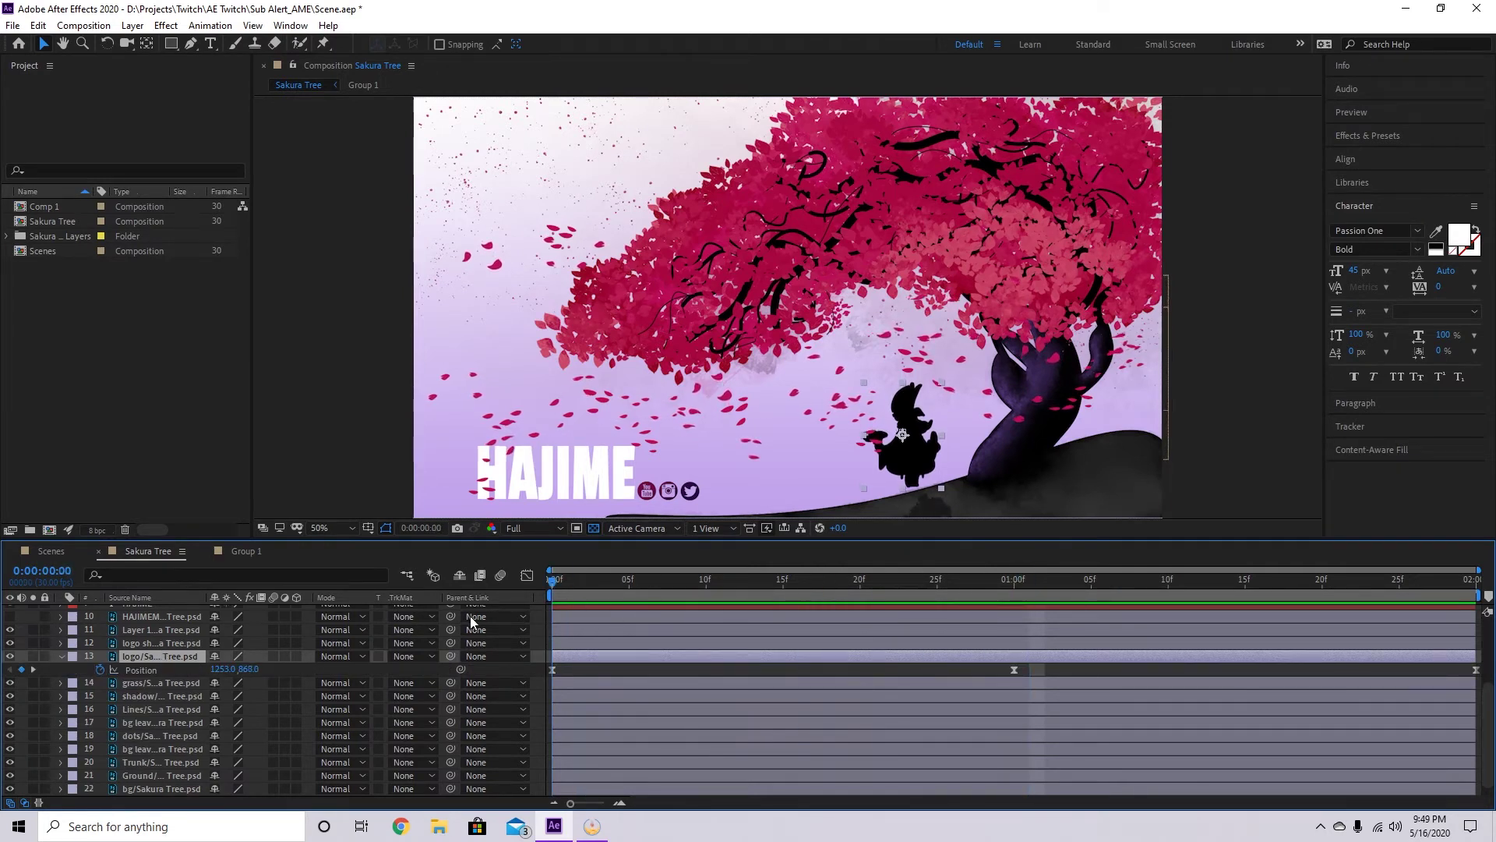
key(space)
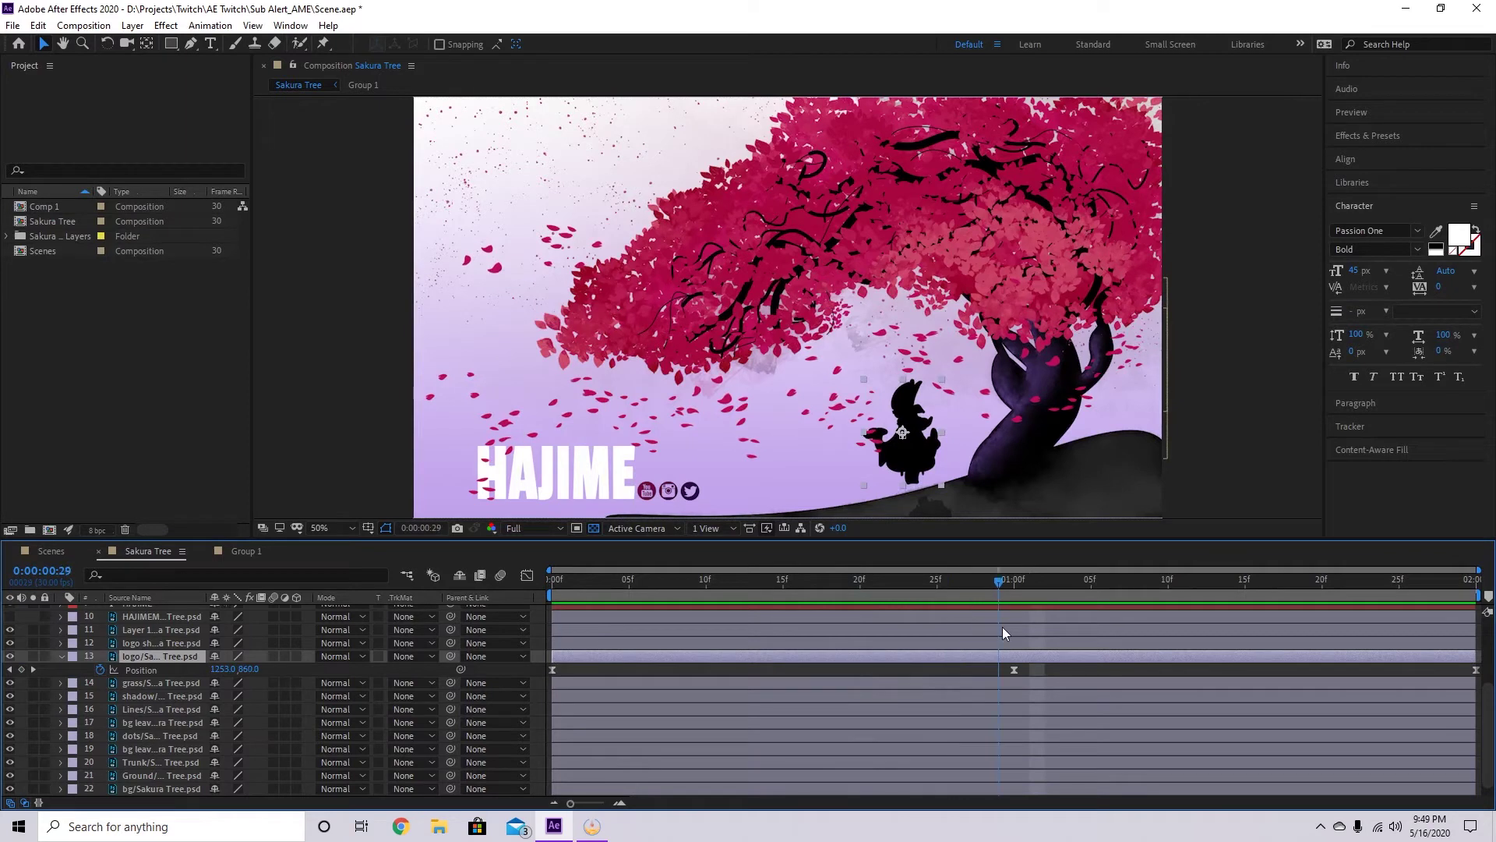
key(space)
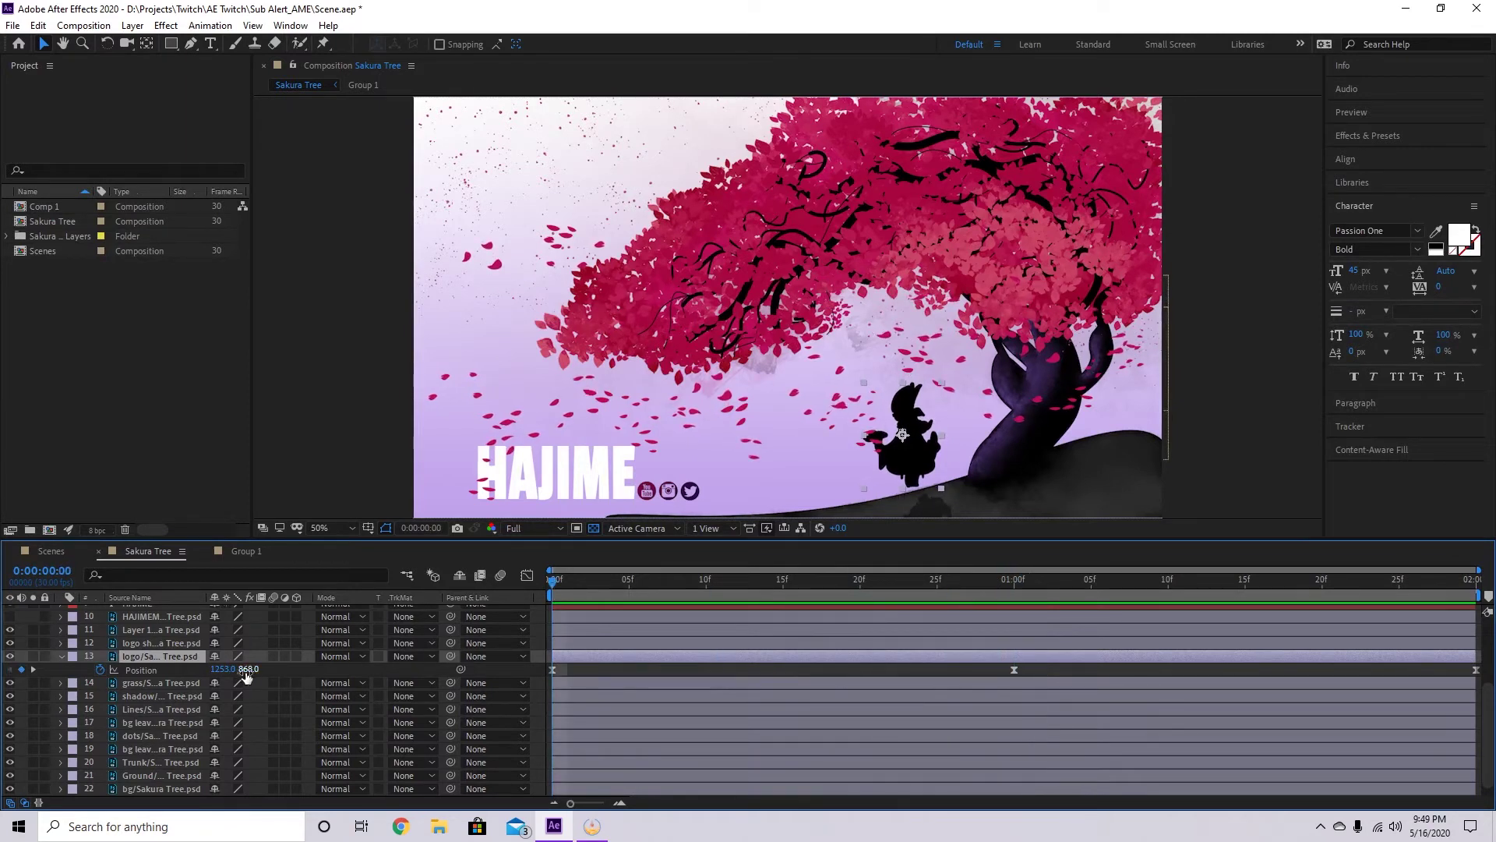
- Scrub from the logo layer's first Position keyframe through the one-second keyframe to frame 0:00:01:29 to compare positions
drag(643, 595, 960, 629)
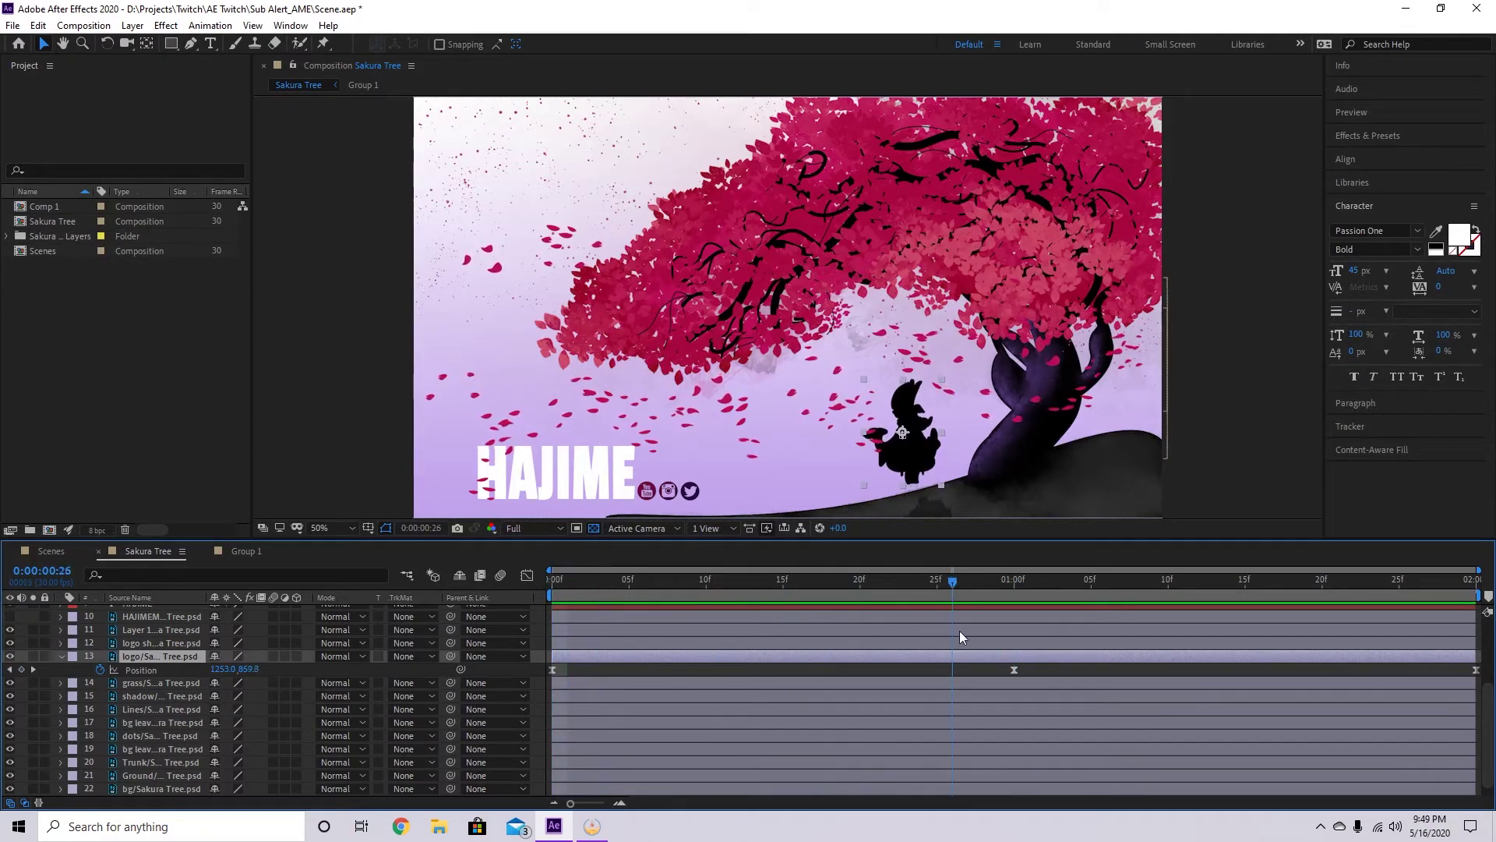
key(Page_Down)
drag(1013, 581, 1461, 580)
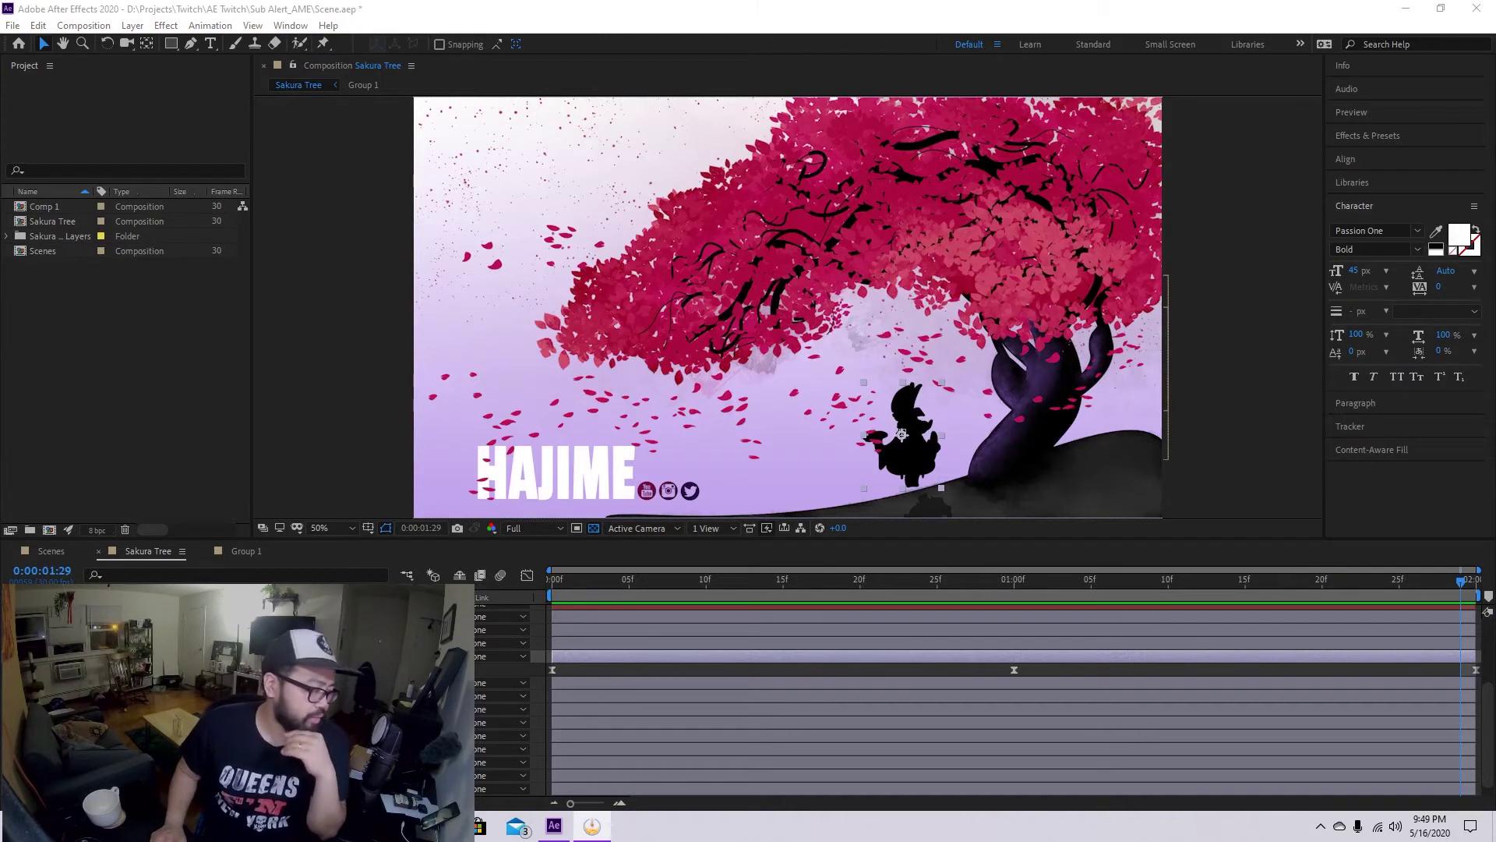
- Collapse the logo layer's keyframes and reveal the logo shadow layer's Position and Opacity keyframes at the one-second mark
click(195, 683)
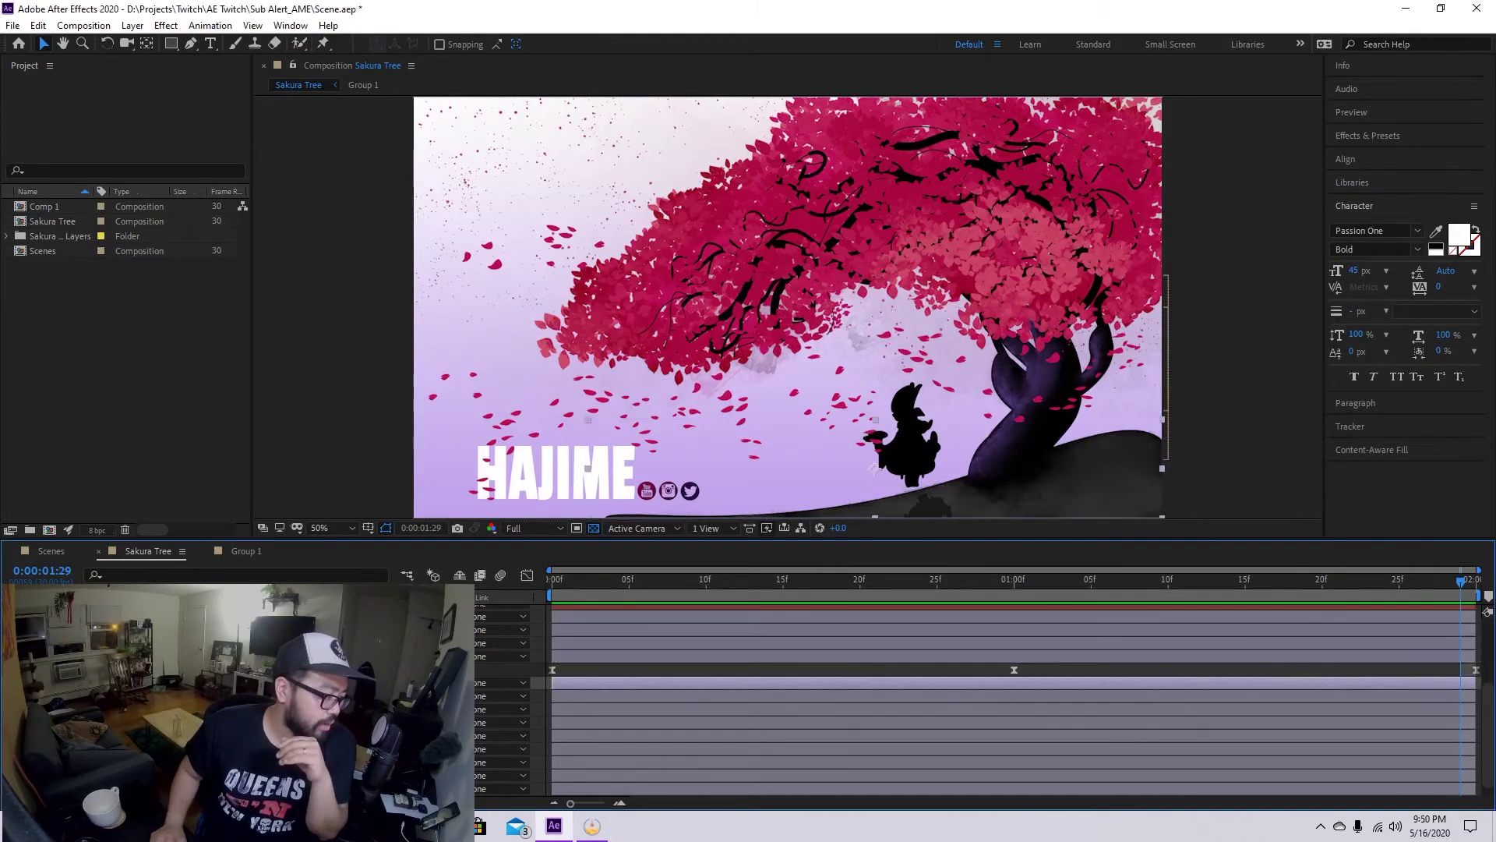
click(194, 643)
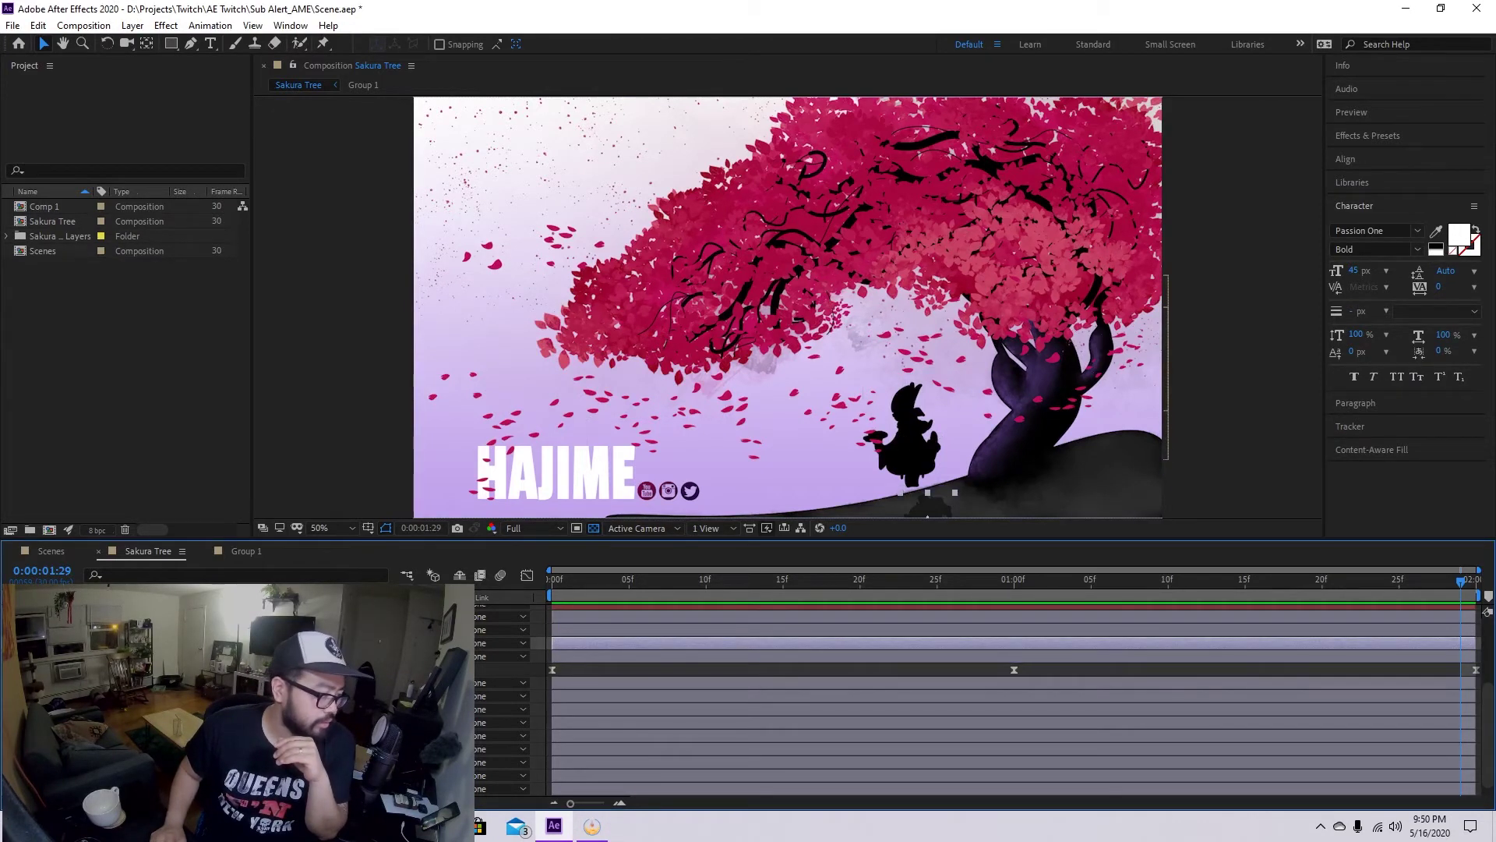
click(1067, 657)
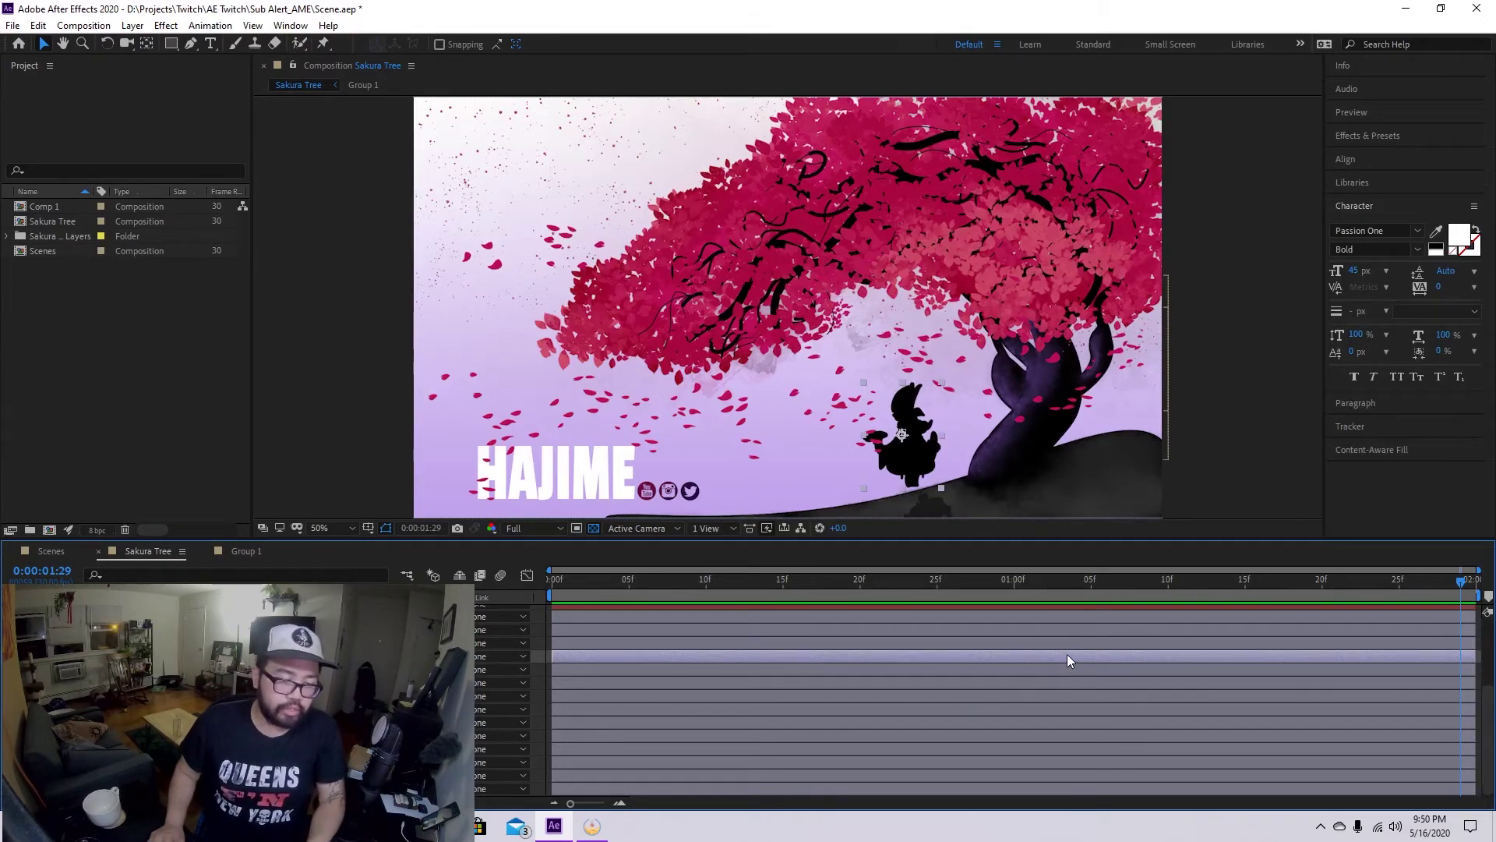
click(1073, 643)
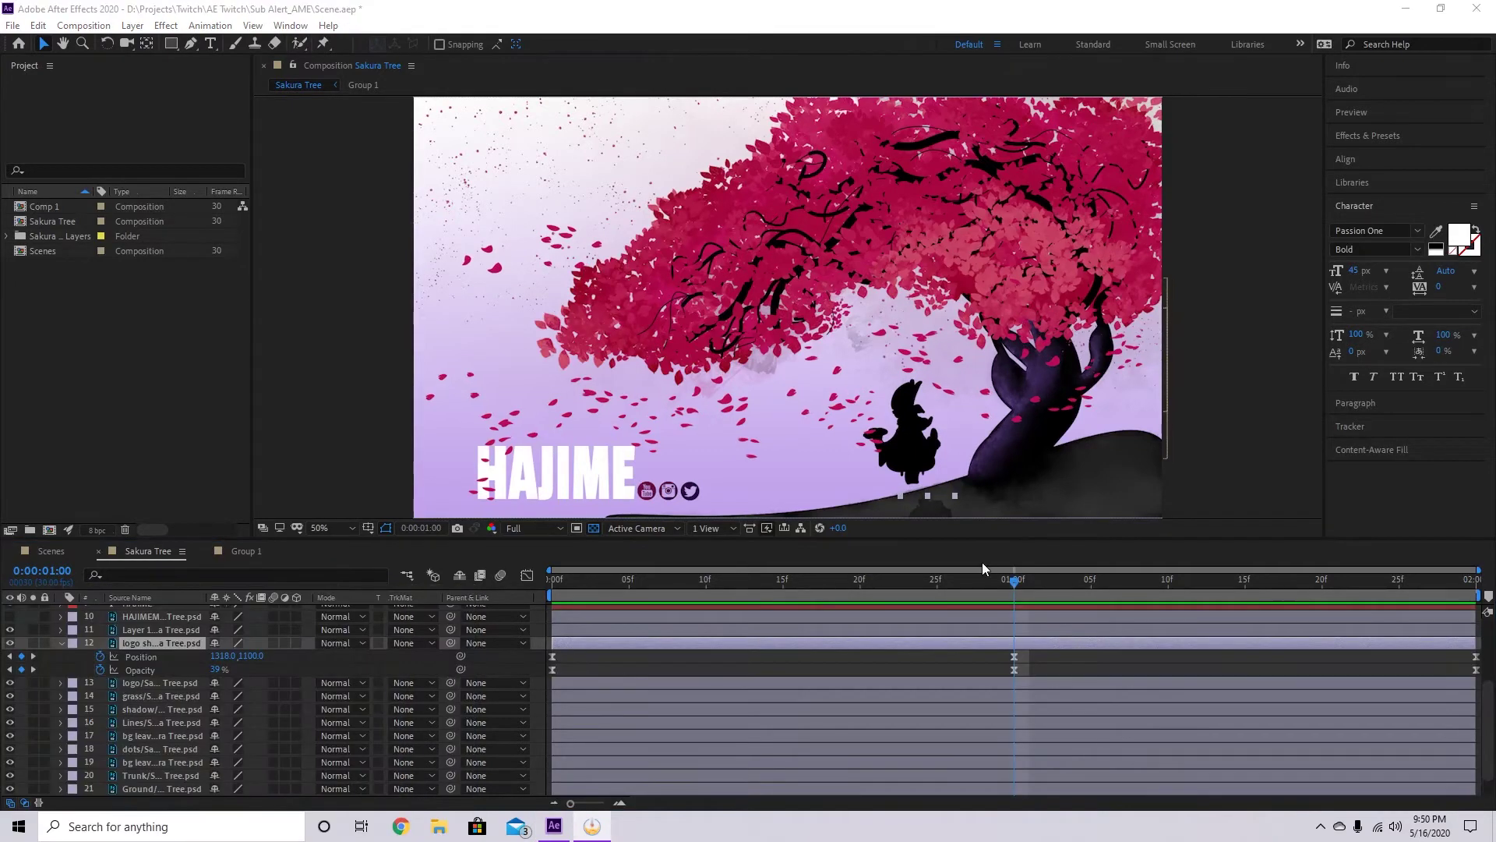
- Preview the logo shadow's Position and Opacity animation from the start, return to the one-second keyframes and collapse the layer's properties
key(Home)
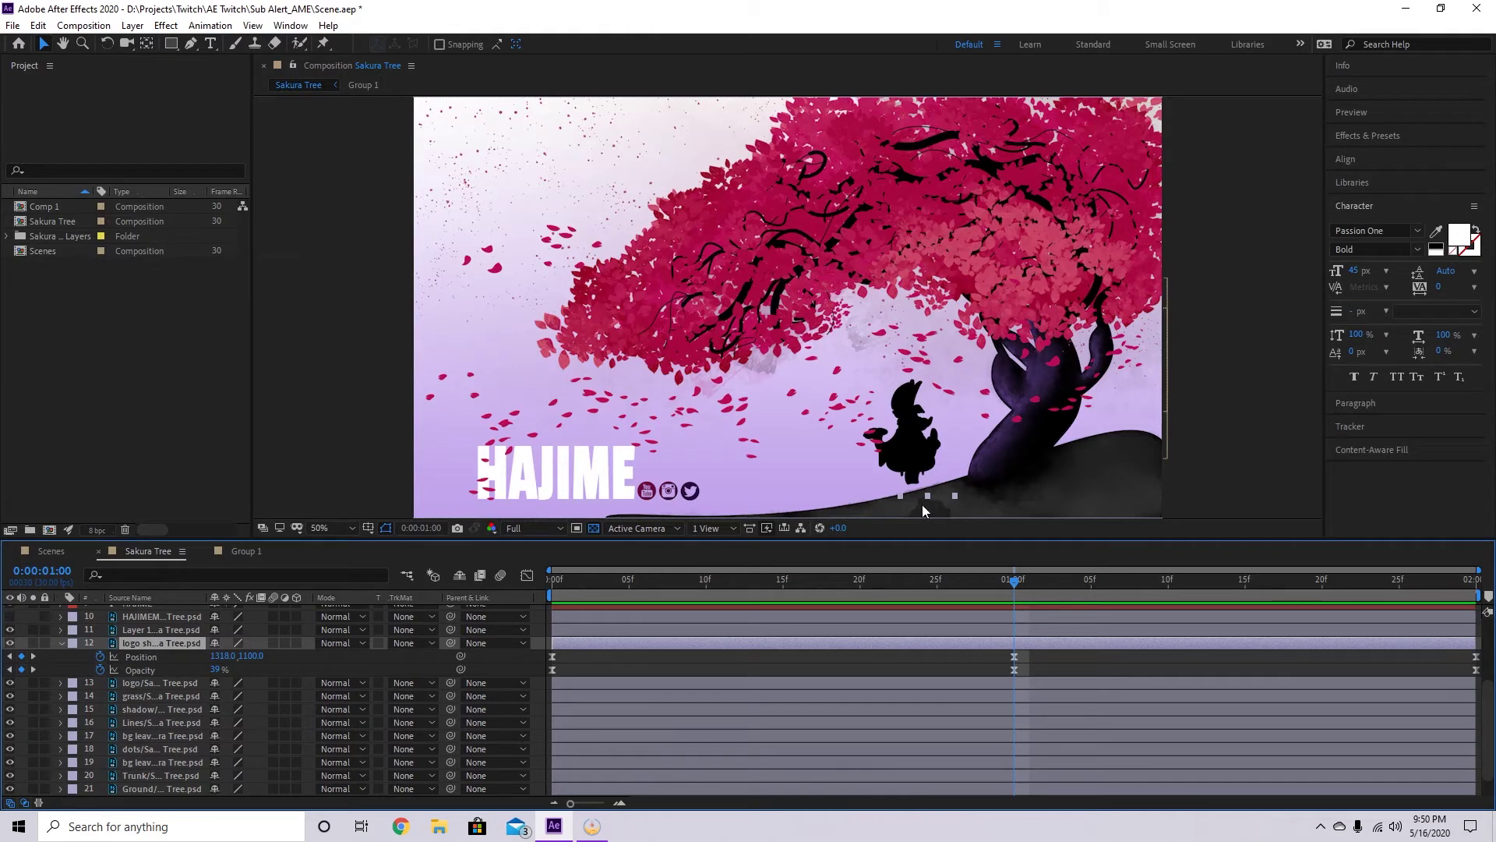
drag(1033, 590, 515, 632)
key(space)
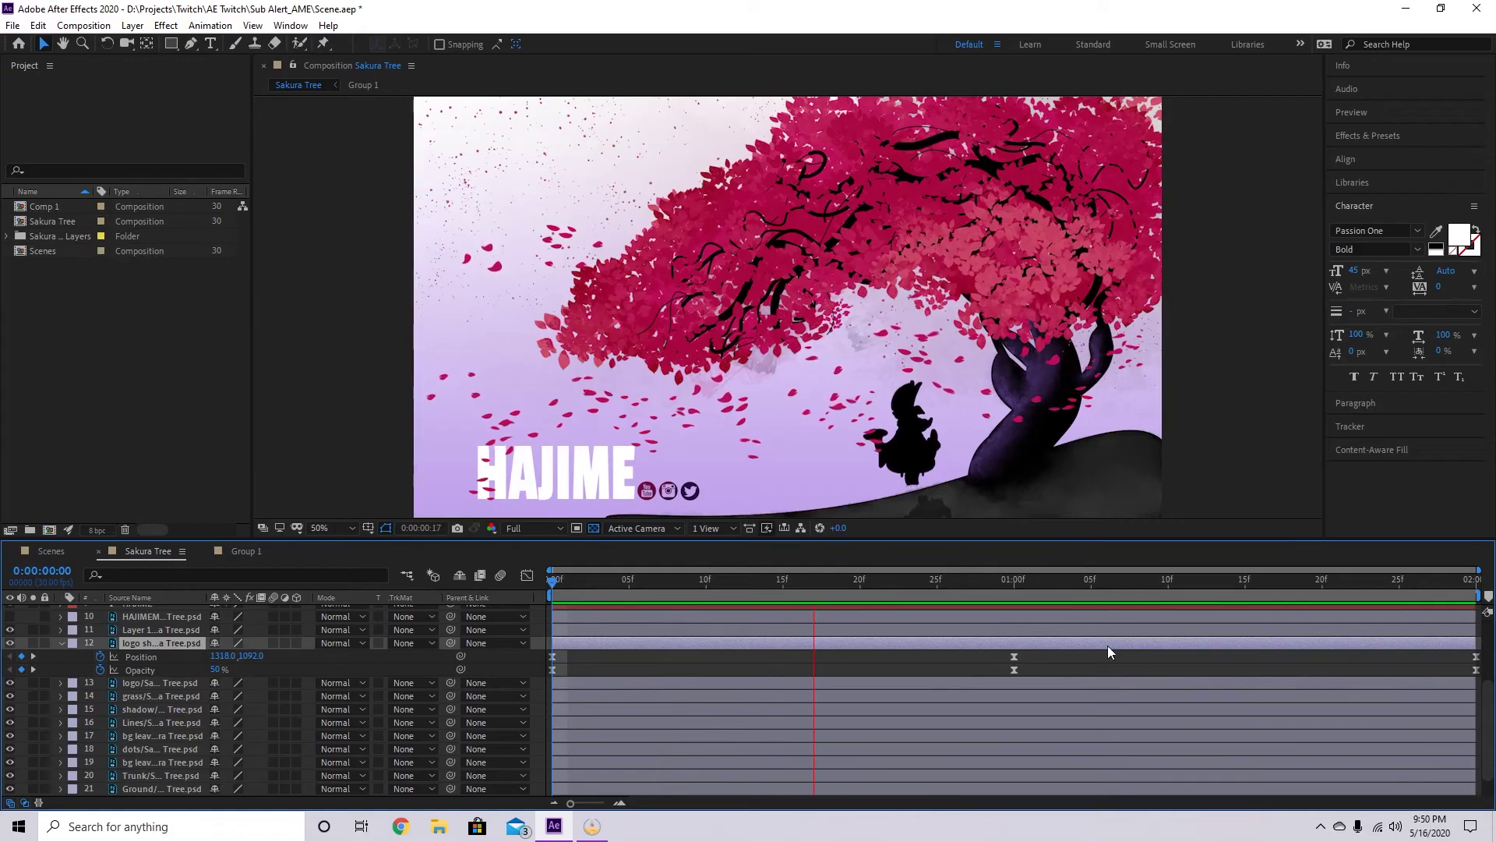
key(space)
key(k)
key(u)
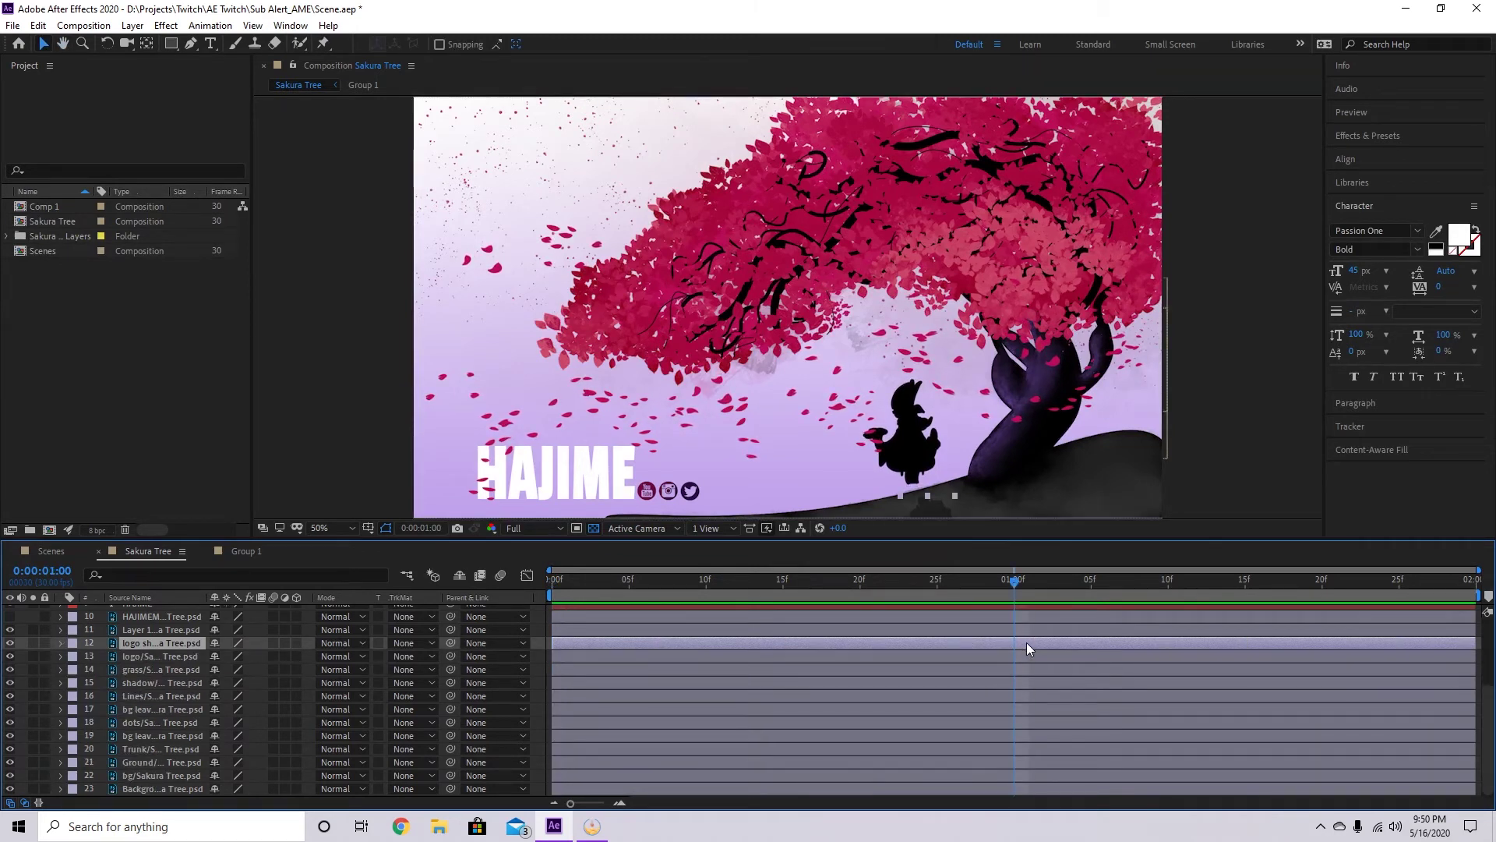
- Switch to the StreamElements overlays page in the browser and create a blank overlay at 1080p resolution
click(1407, 9)
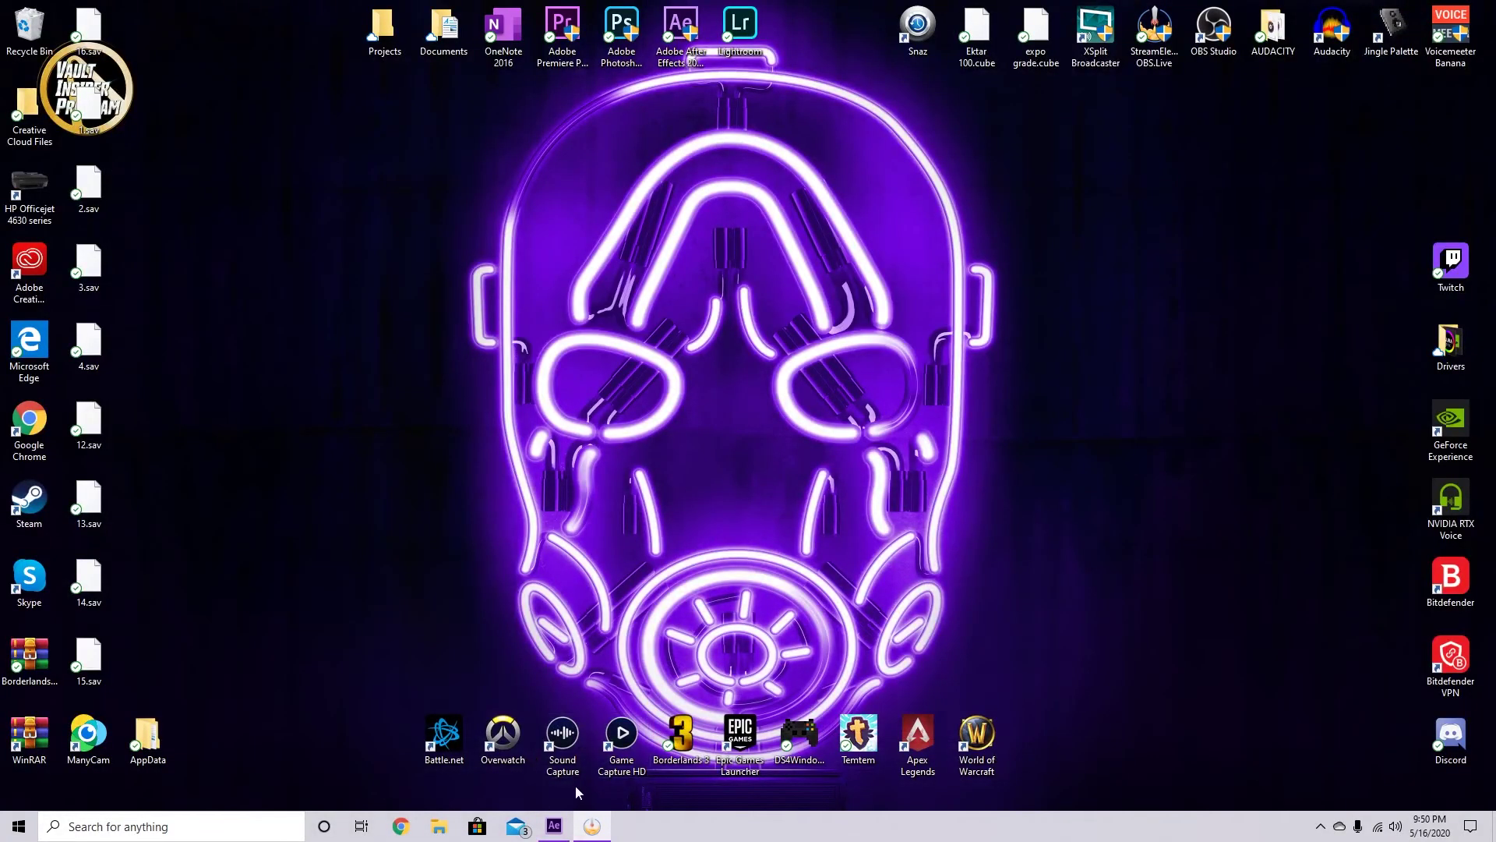
click(554, 826)
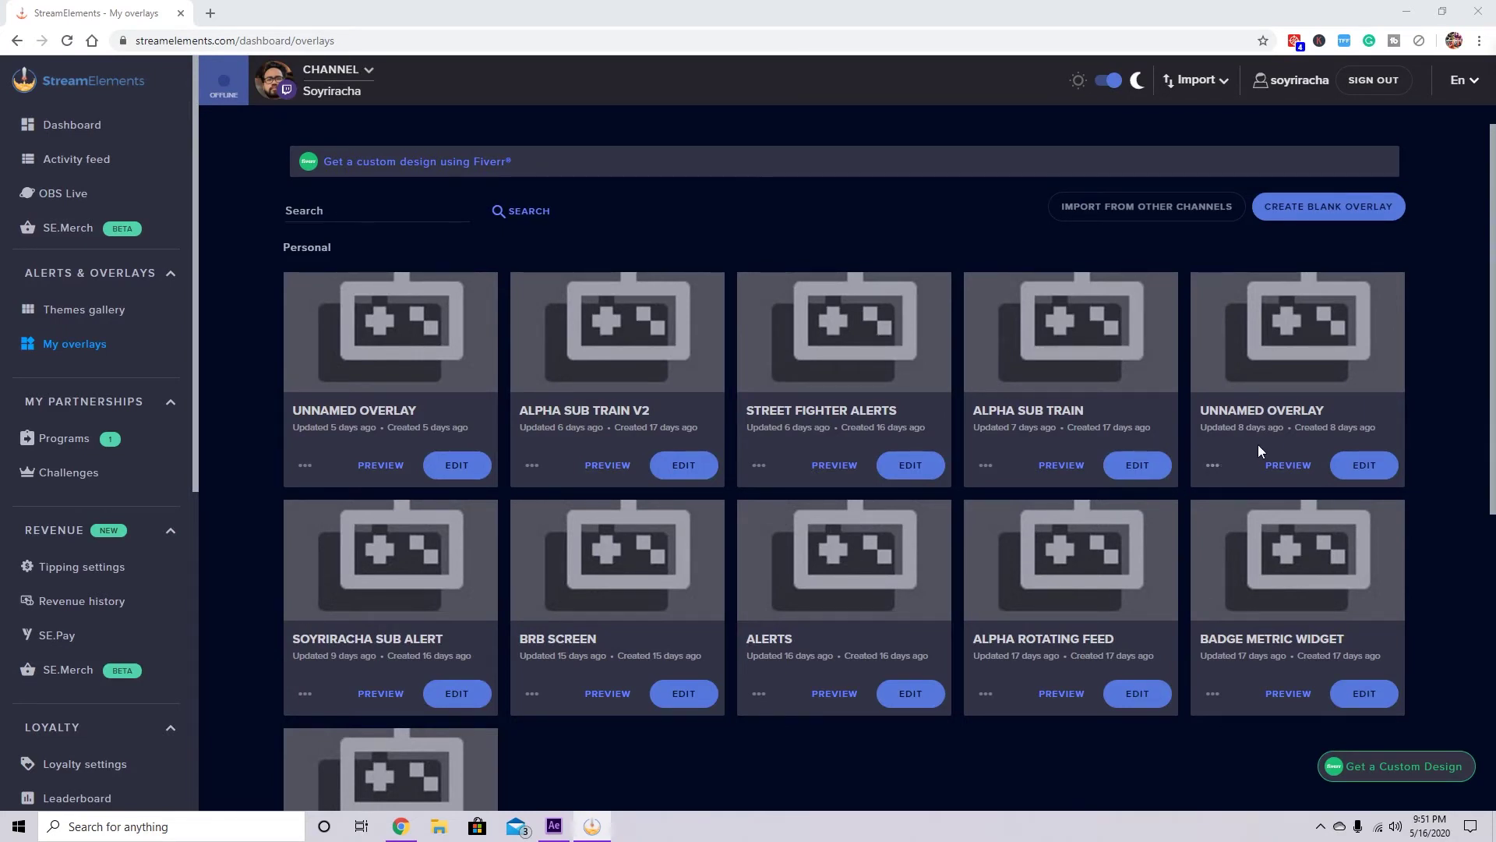
click(1365, 220)
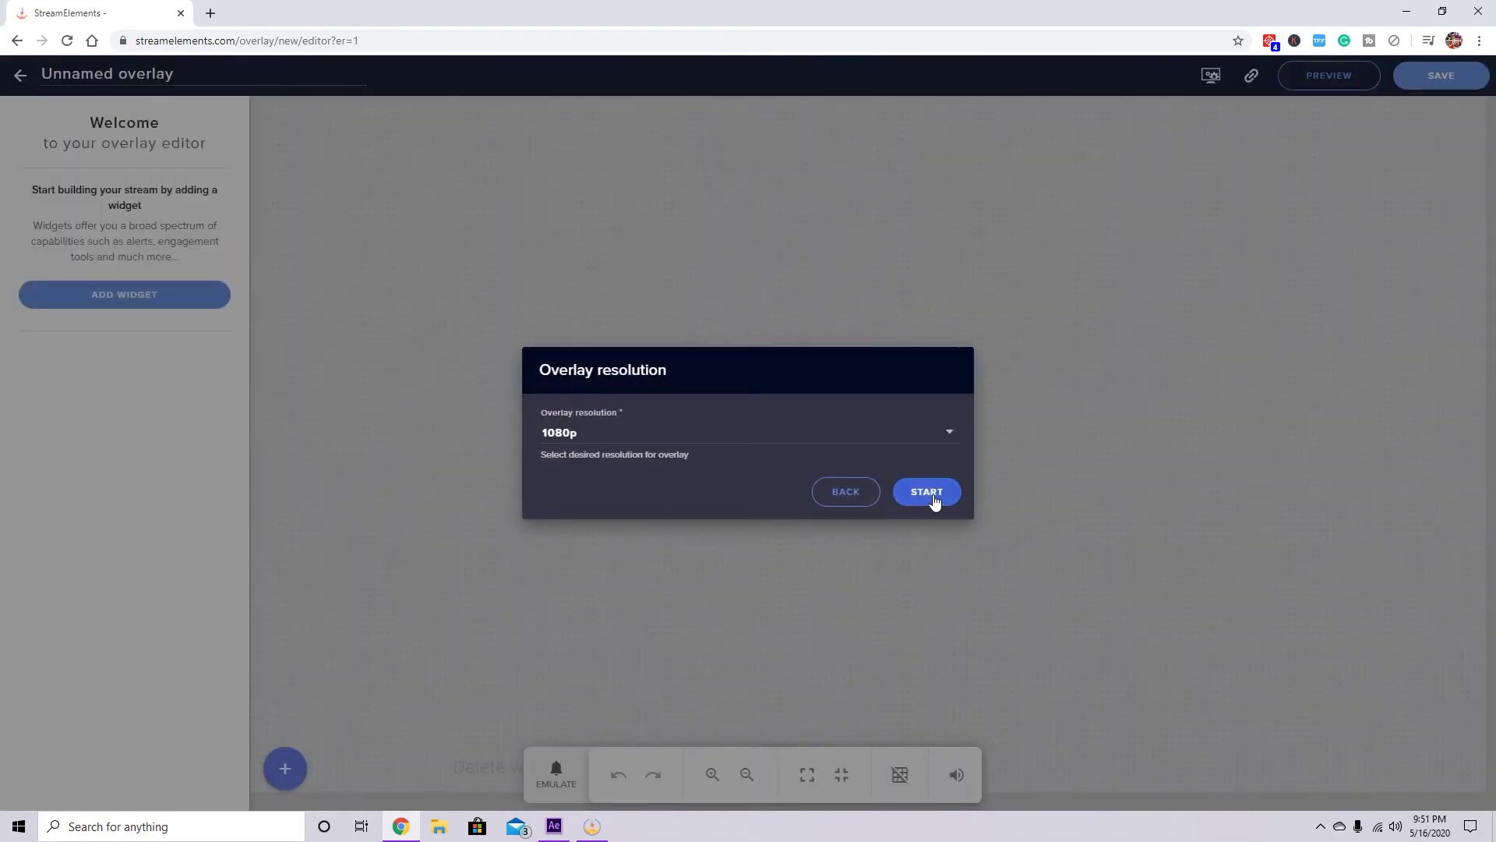
click(929, 497)
- Add a static/custom Video widget to the new overlay
click(300, 768)
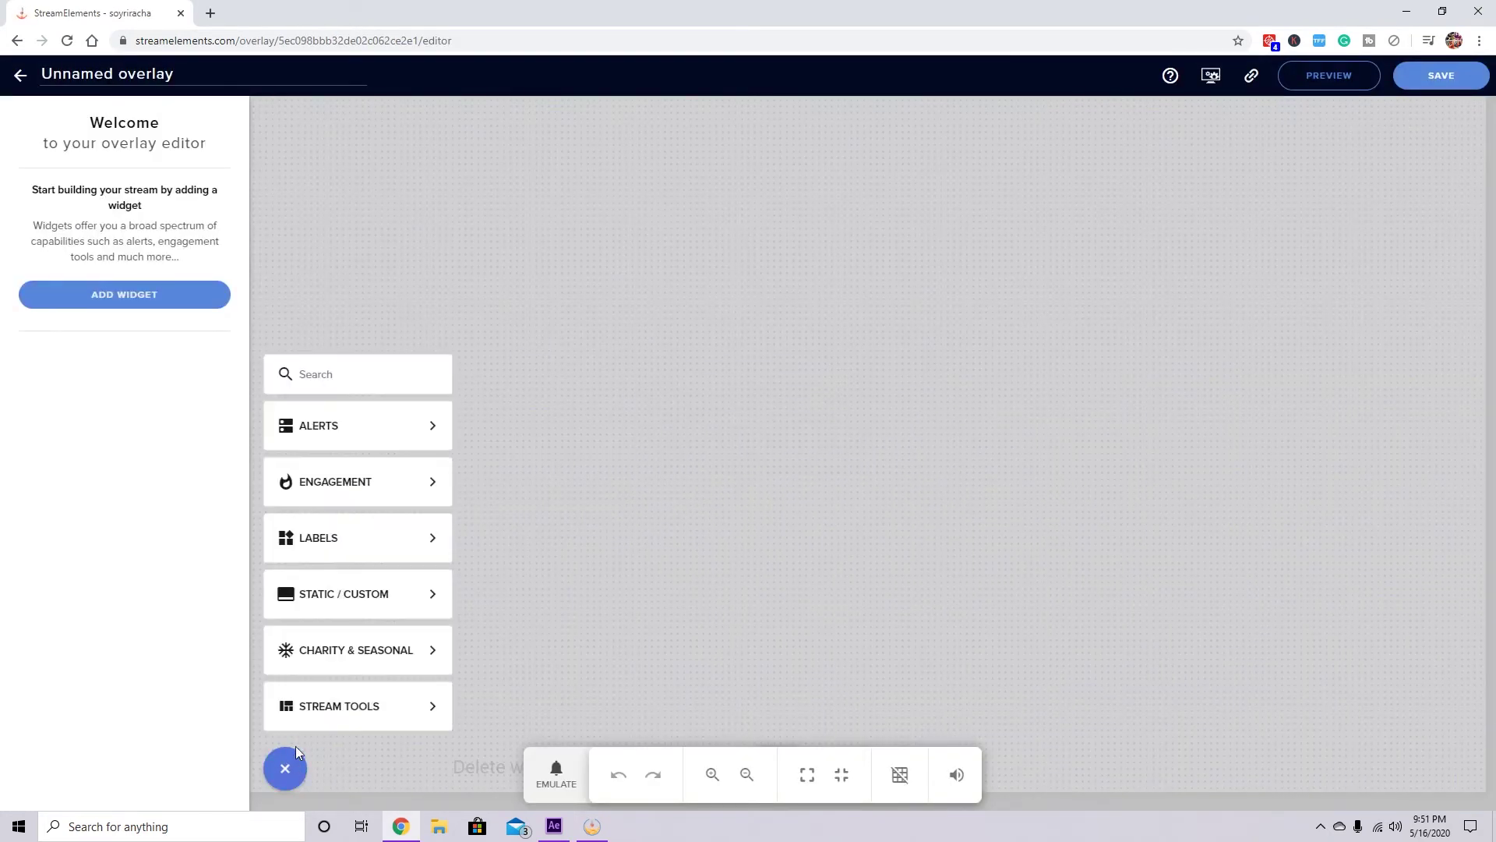
mouse_move(375, 597)
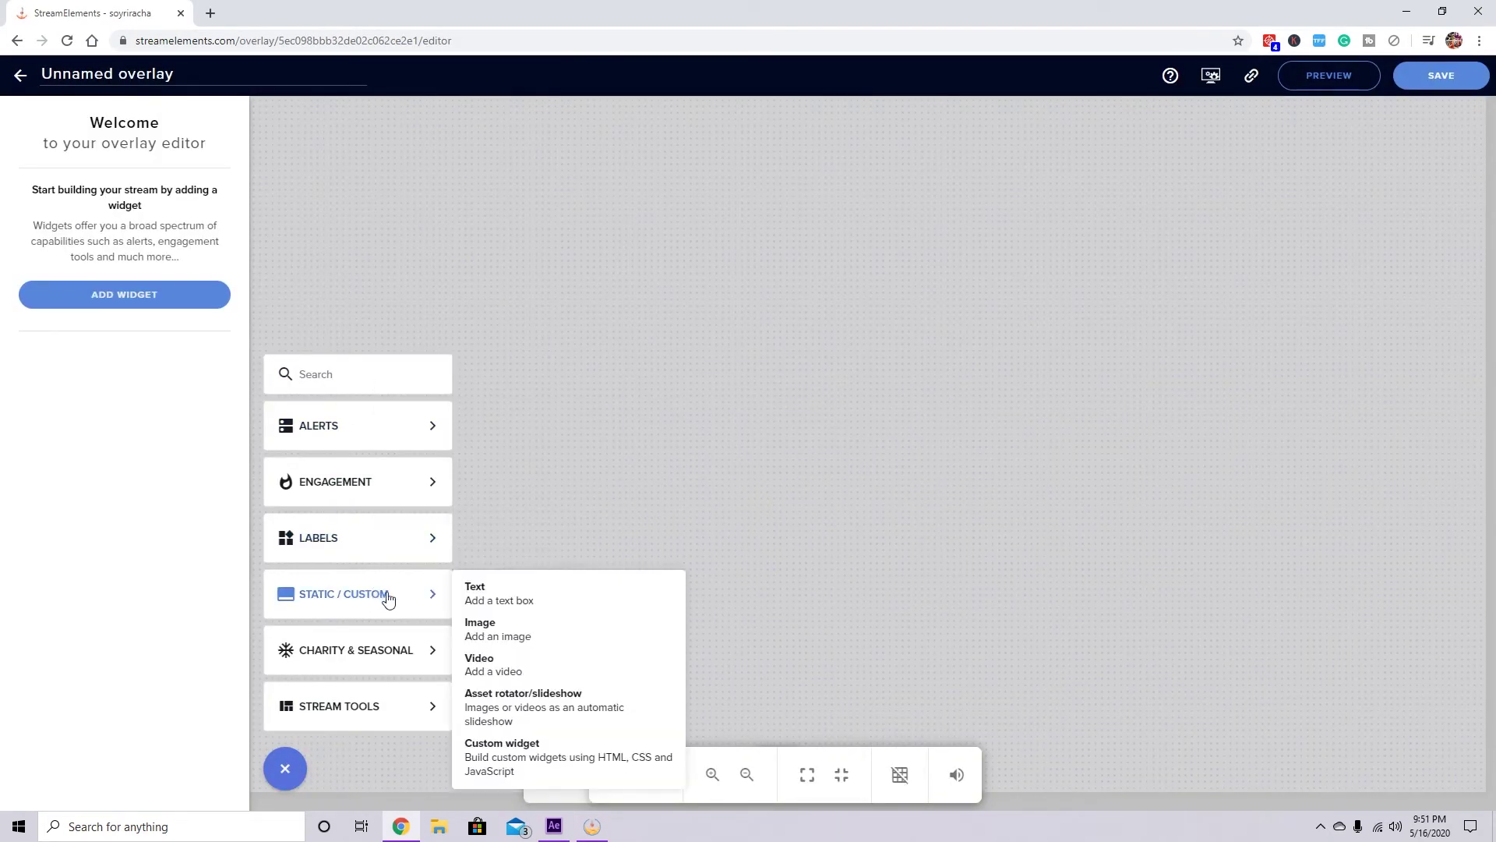
click(513, 671)
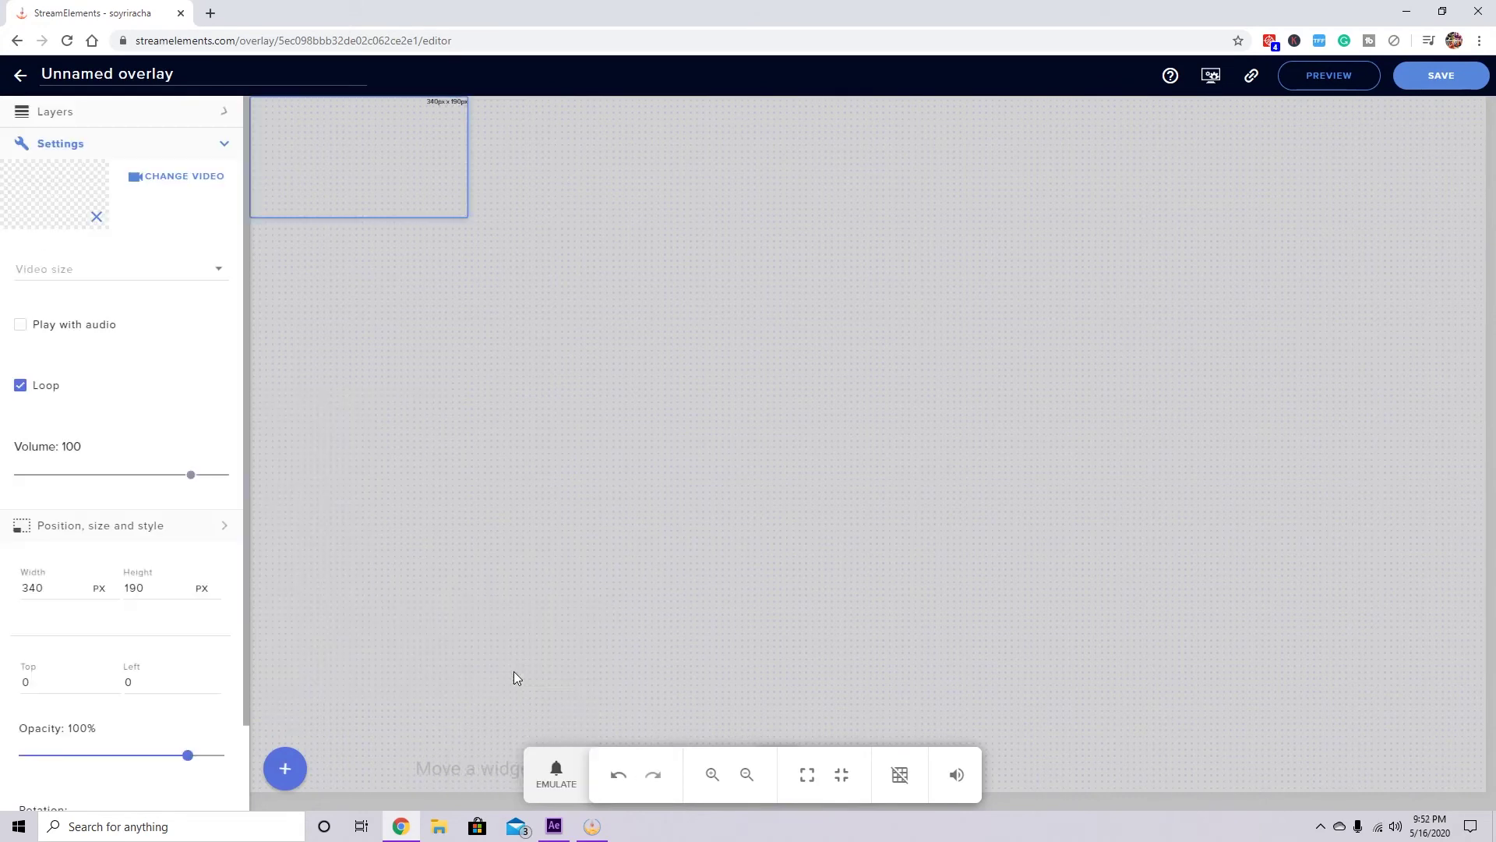
- Assign the uploaded Starting Scene.webm to the video widget and enlarge it to fill the overlay canvas
click(205, 184)
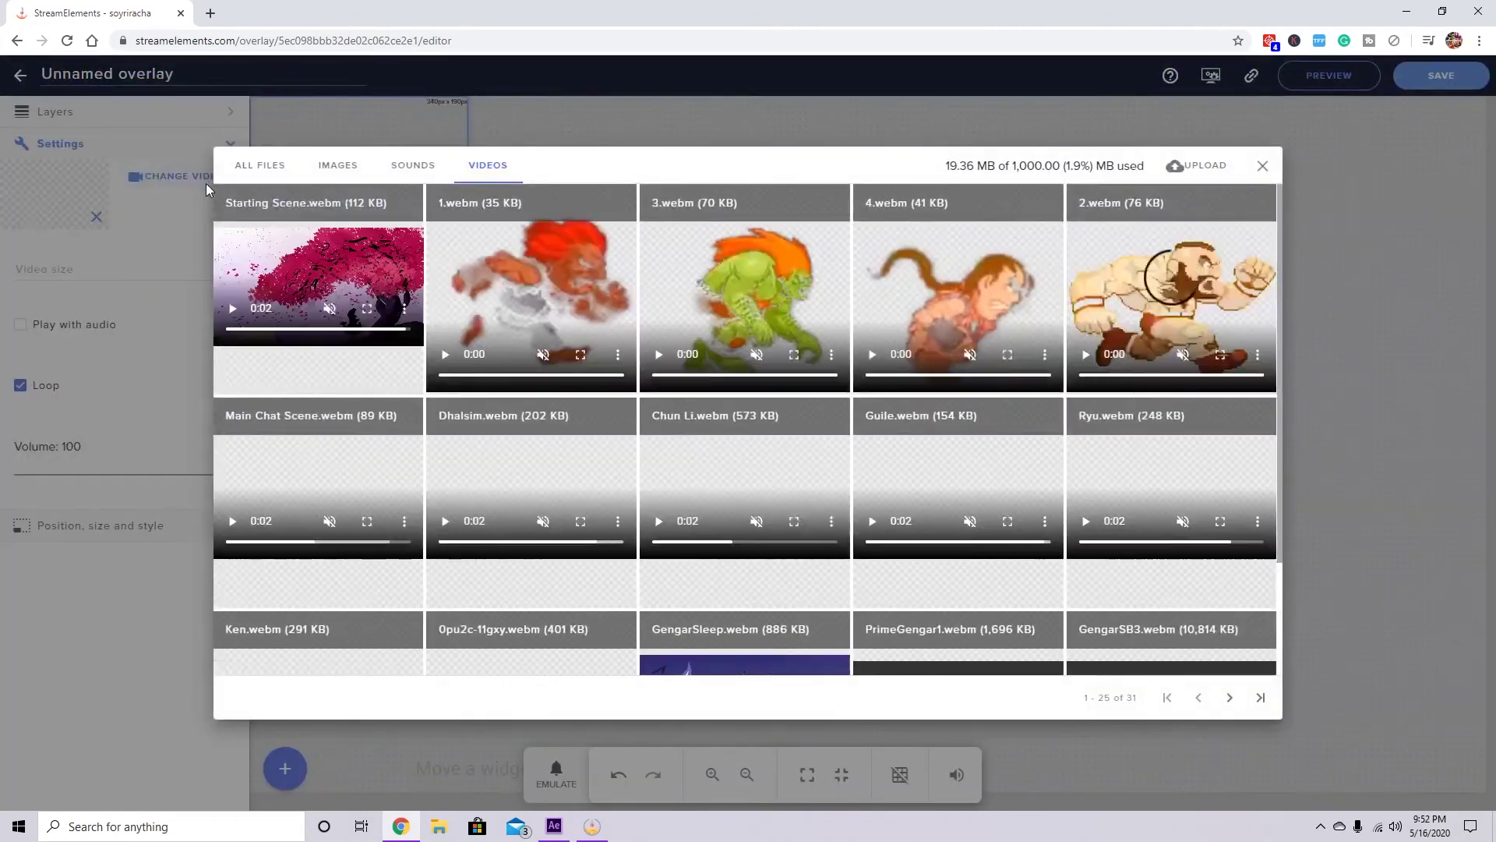
mouse_move(405, 332)
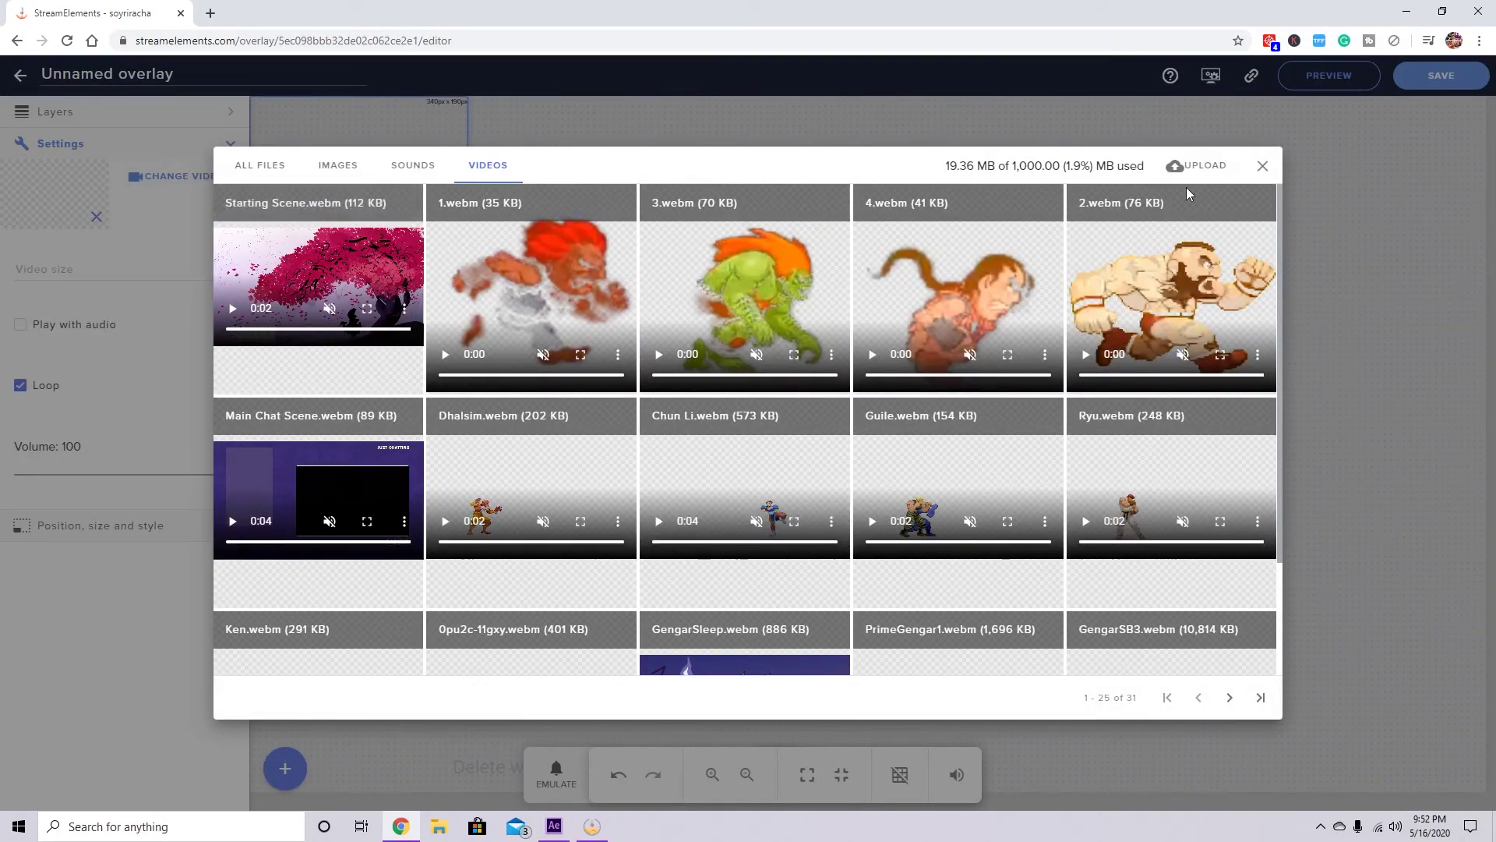
mouse_move(338, 290)
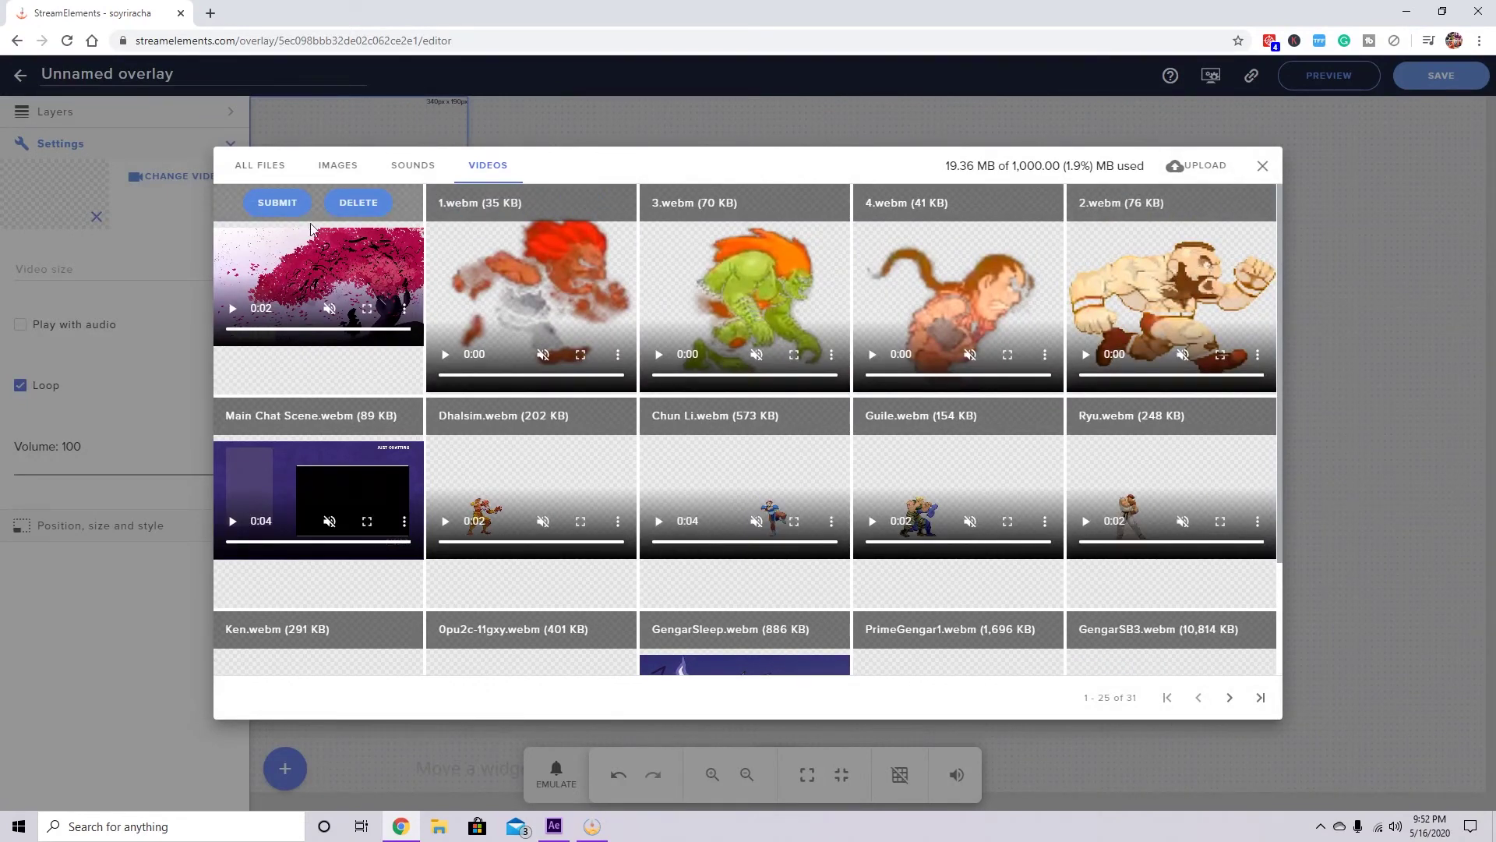
click(277, 203)
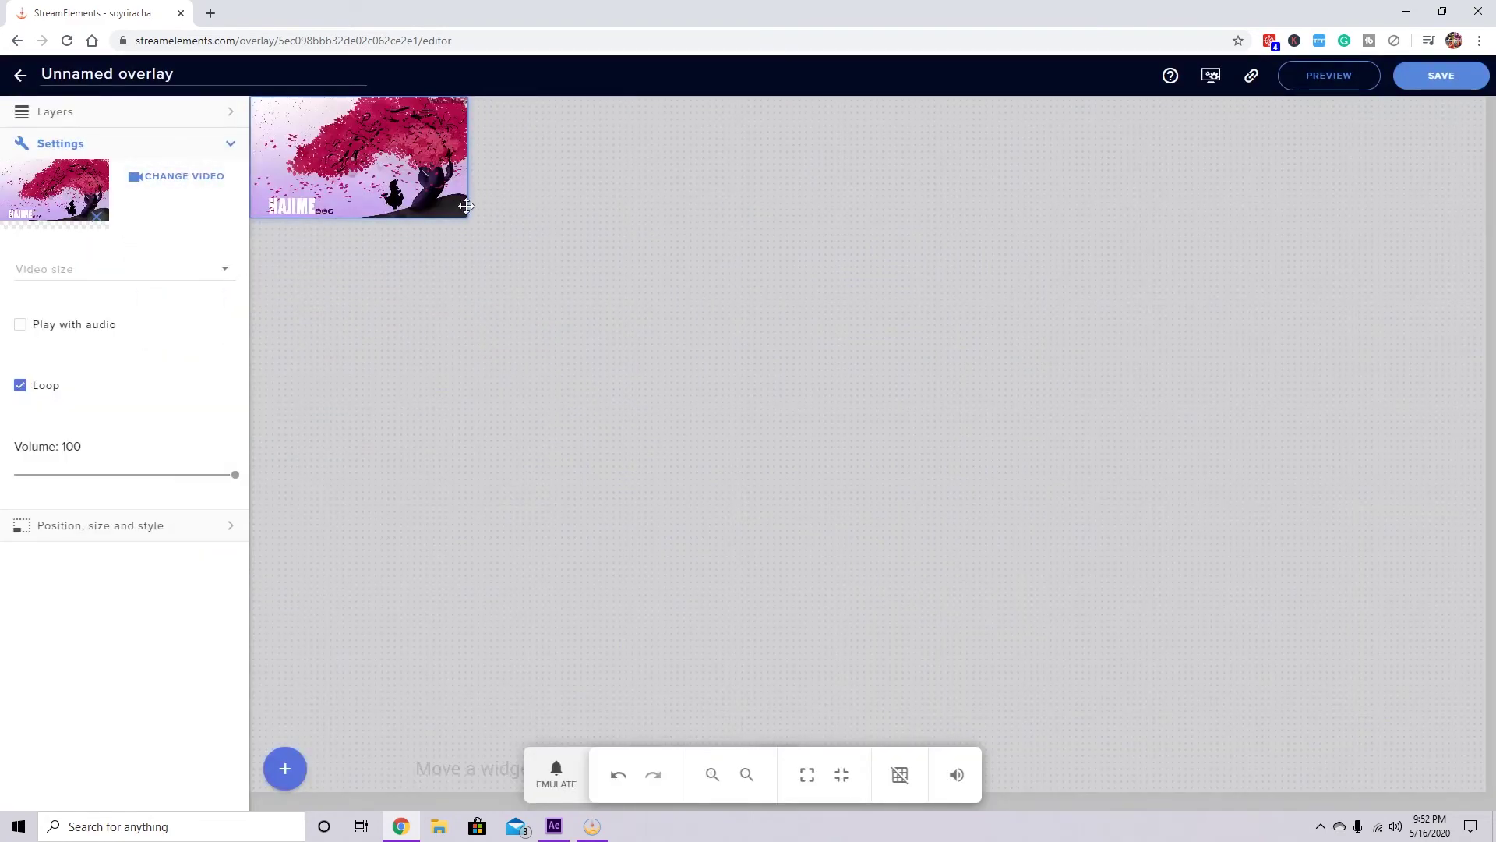
drag(464, 212, 1484, 791)
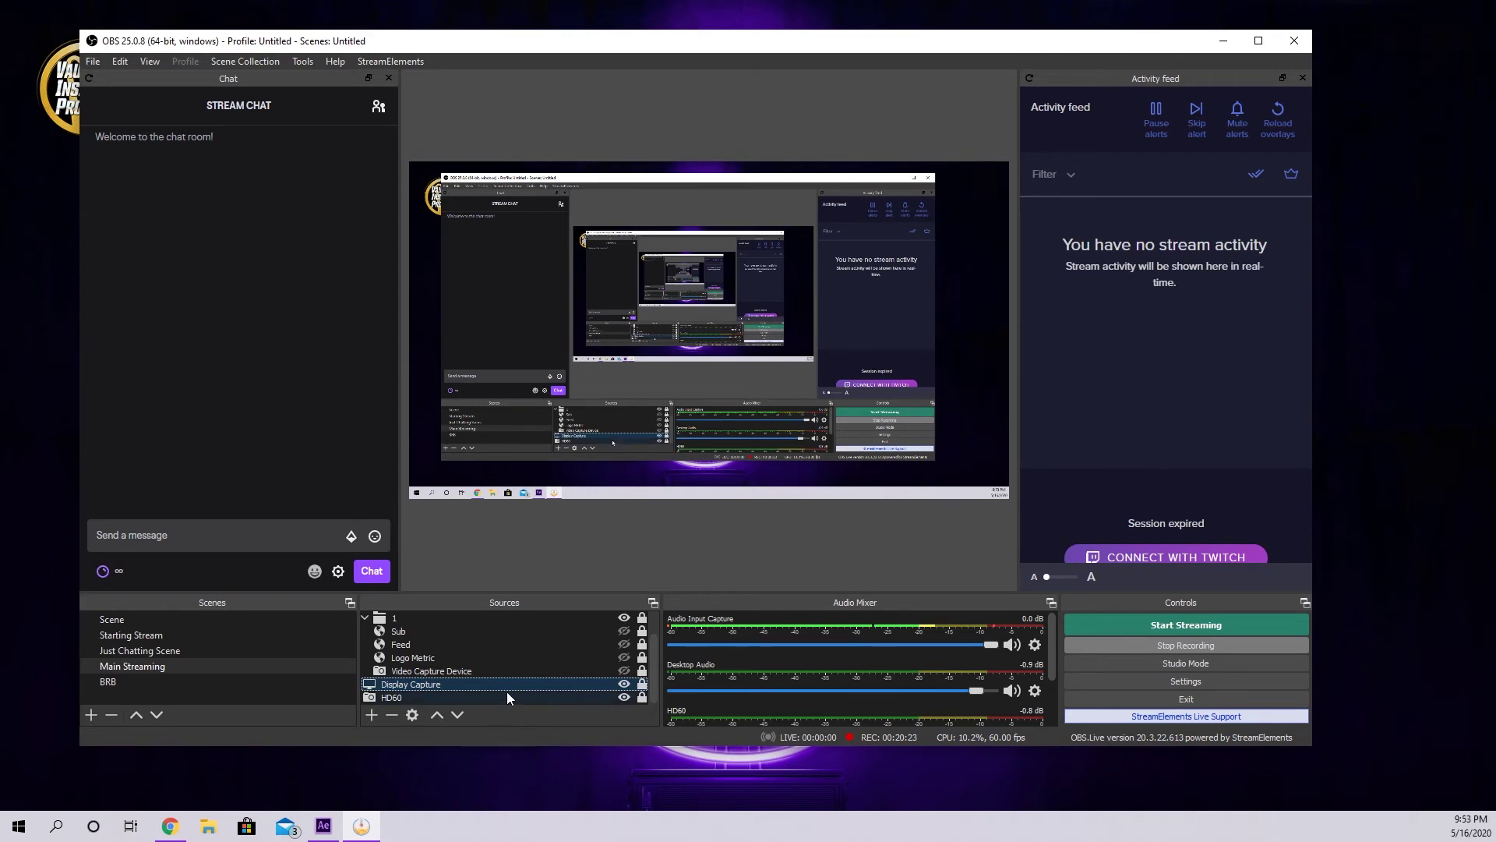
- Switch to OBS and create a new Browser source in the Main Streaming scene, keeping the suggested name and source visibility
click(371, 715)
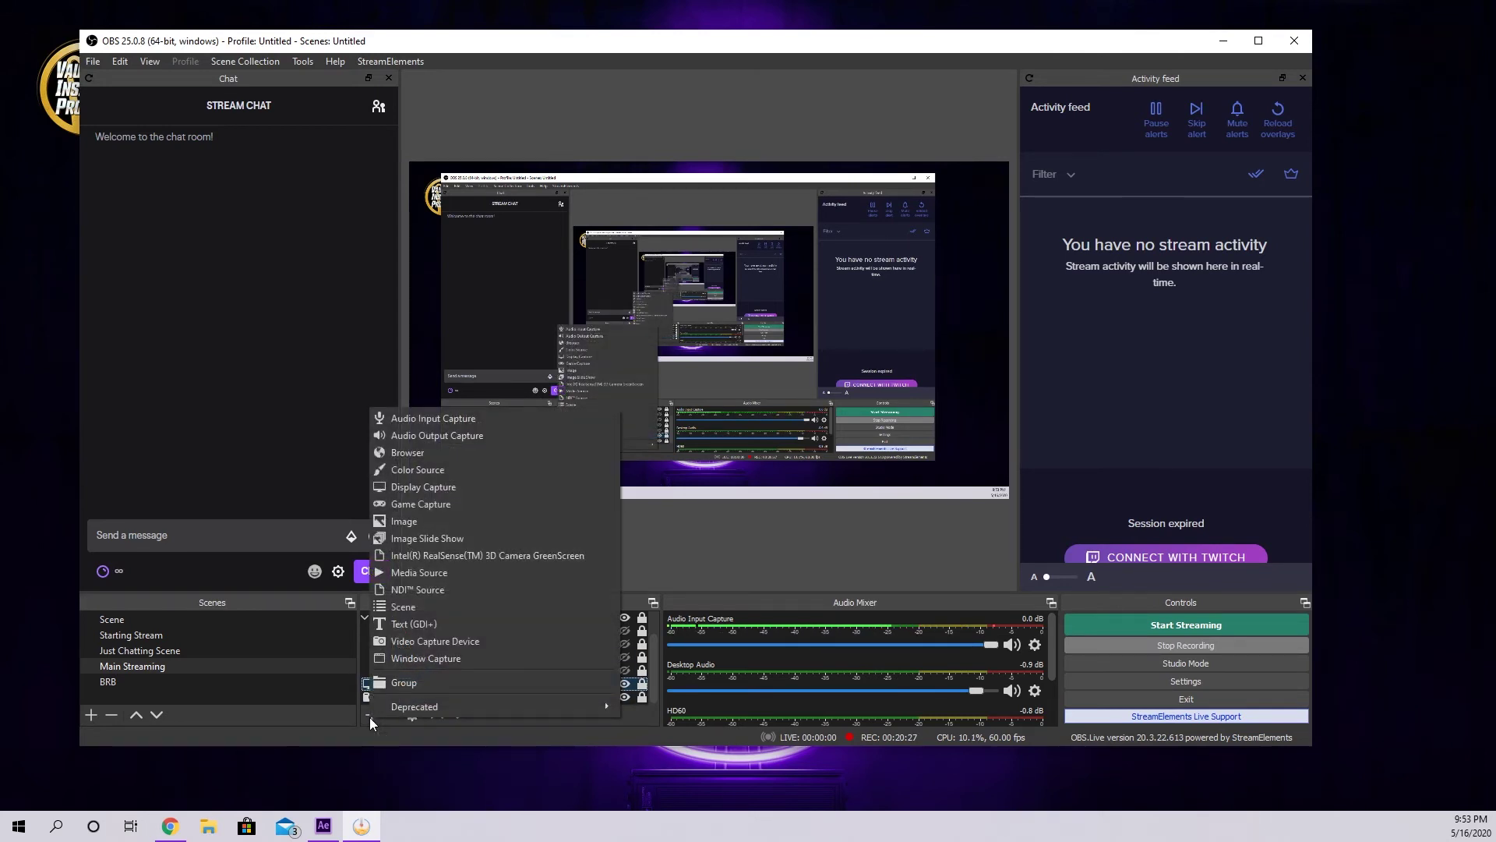
click(296, 735)
click(187, 666)
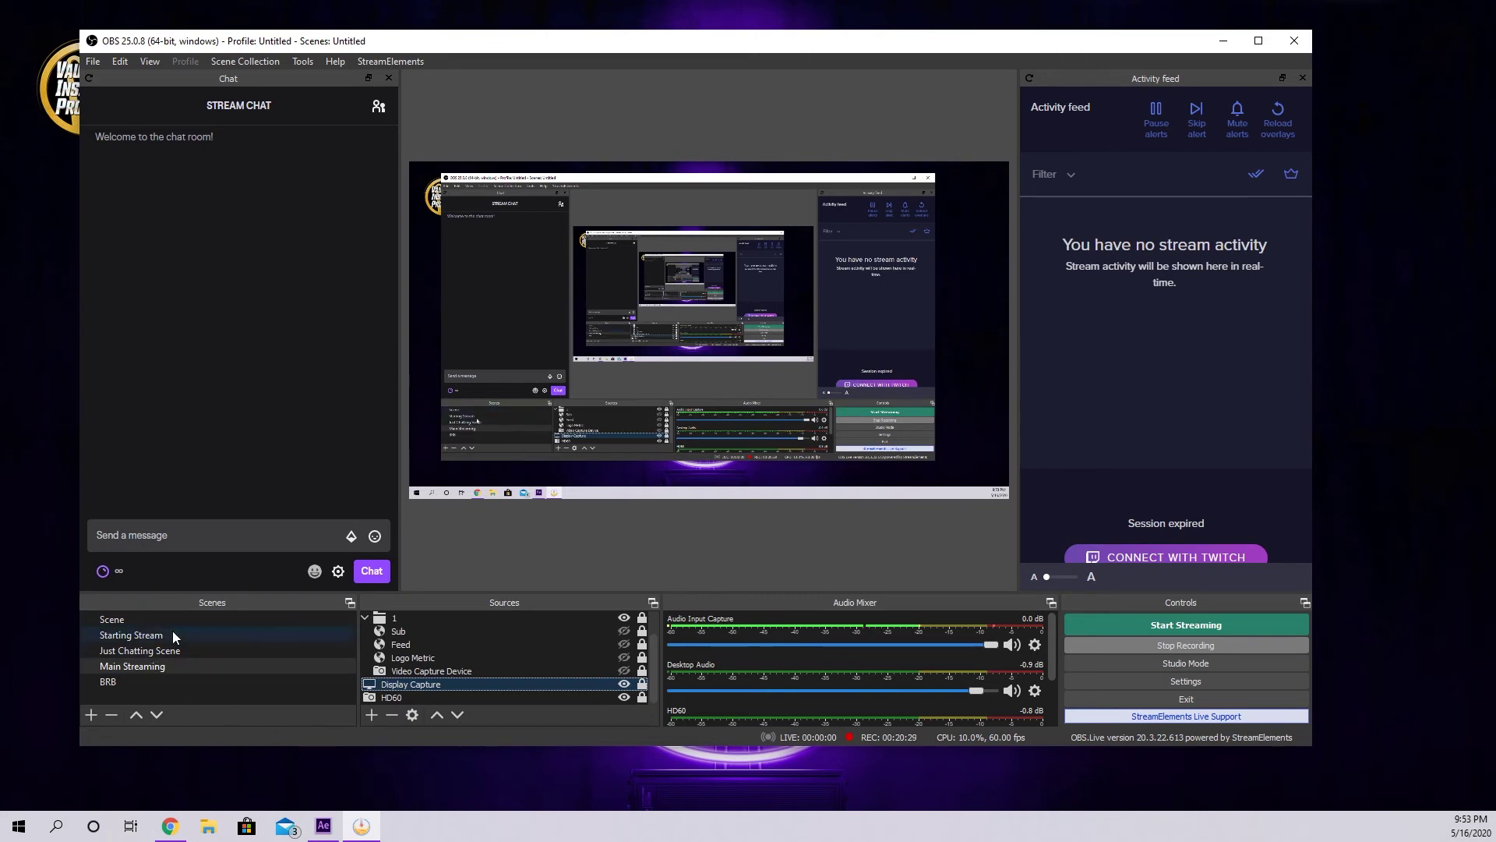
click(371, 715)
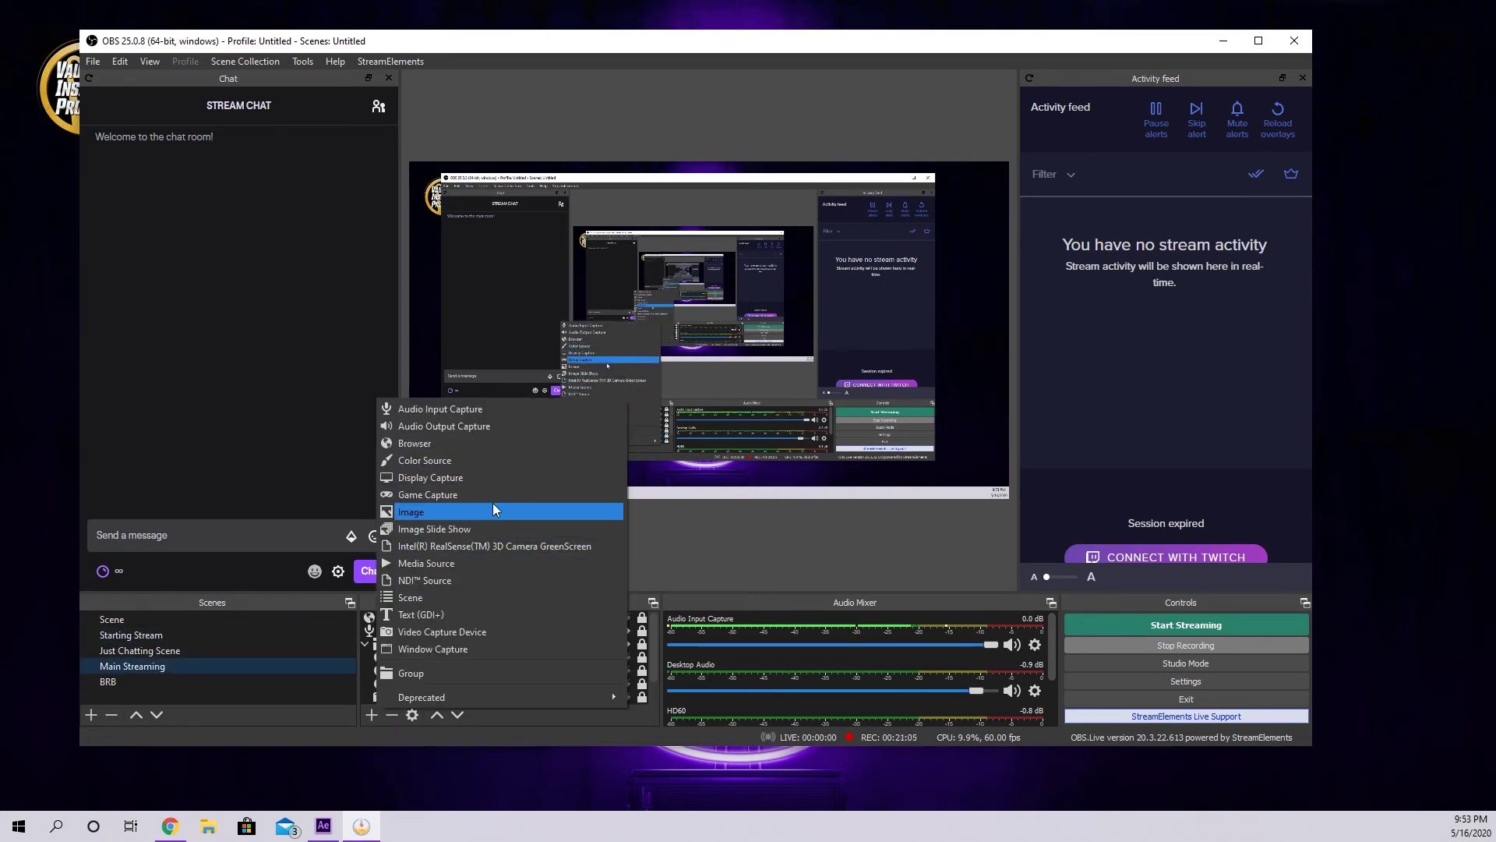
click(518, 442)
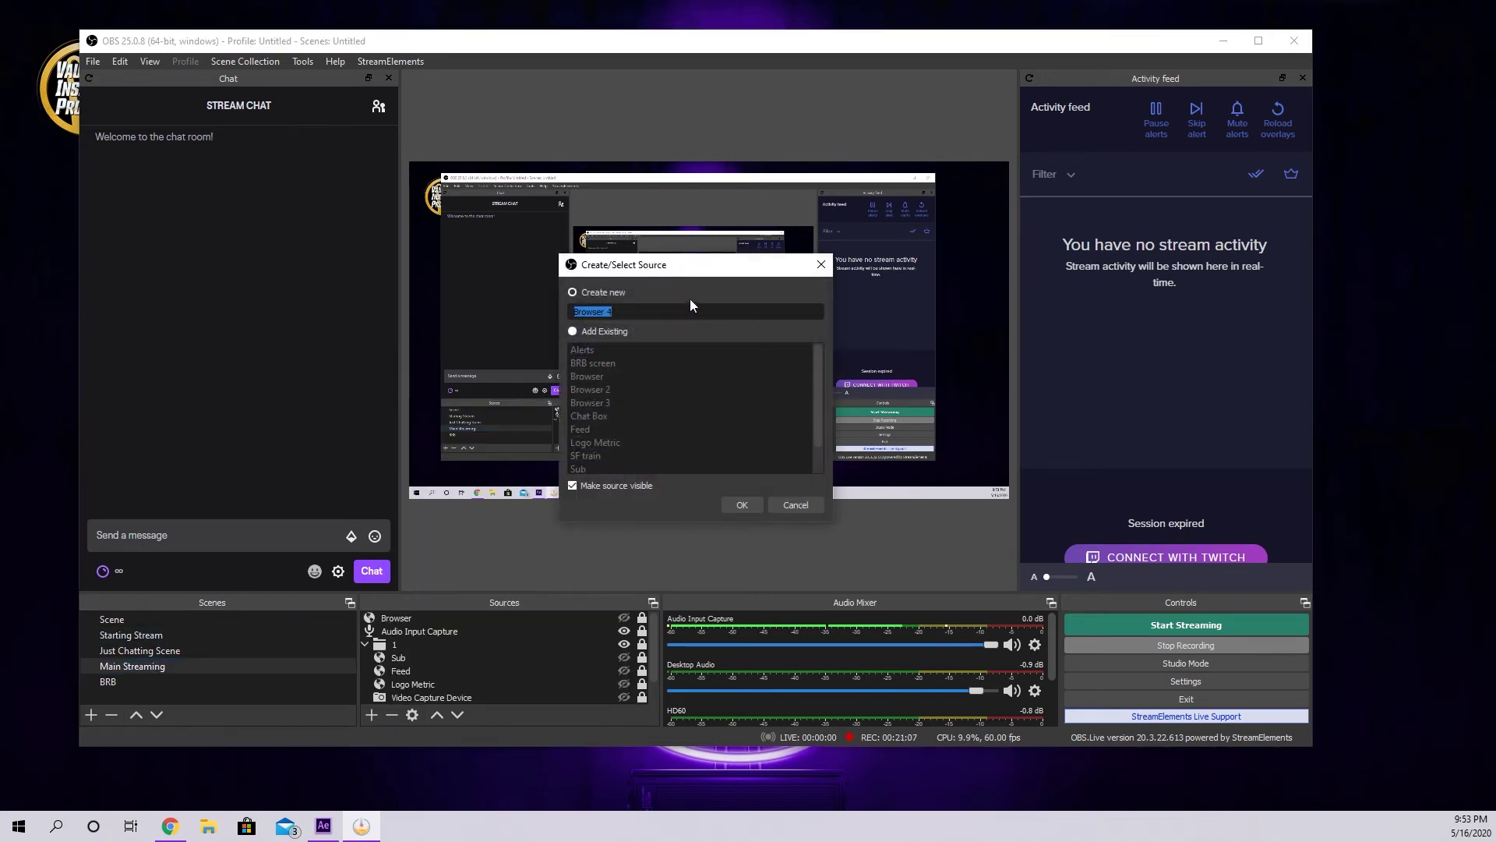
click(574, 331)
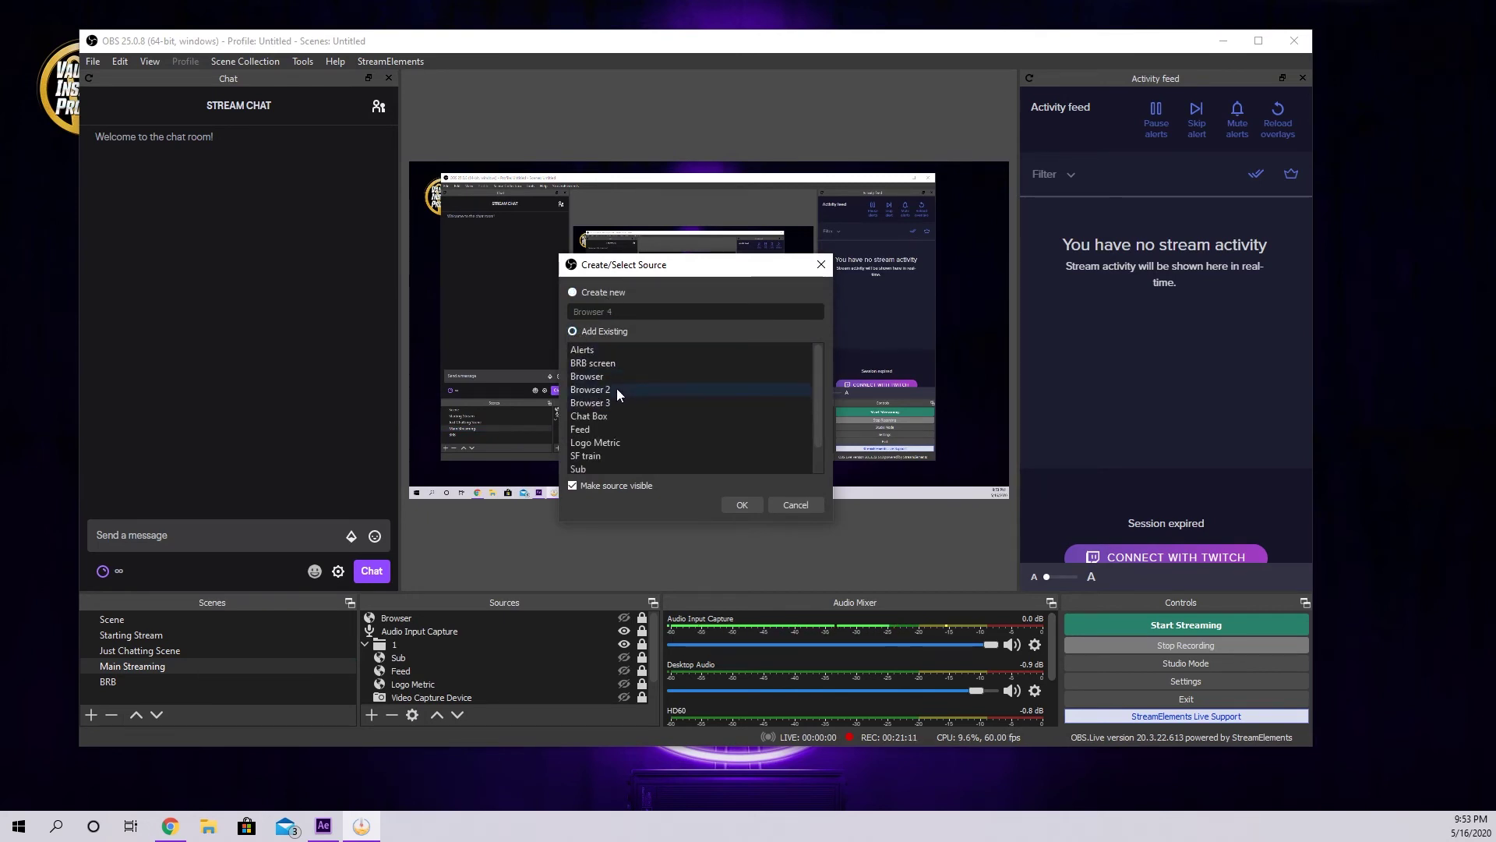
click(575, 295)
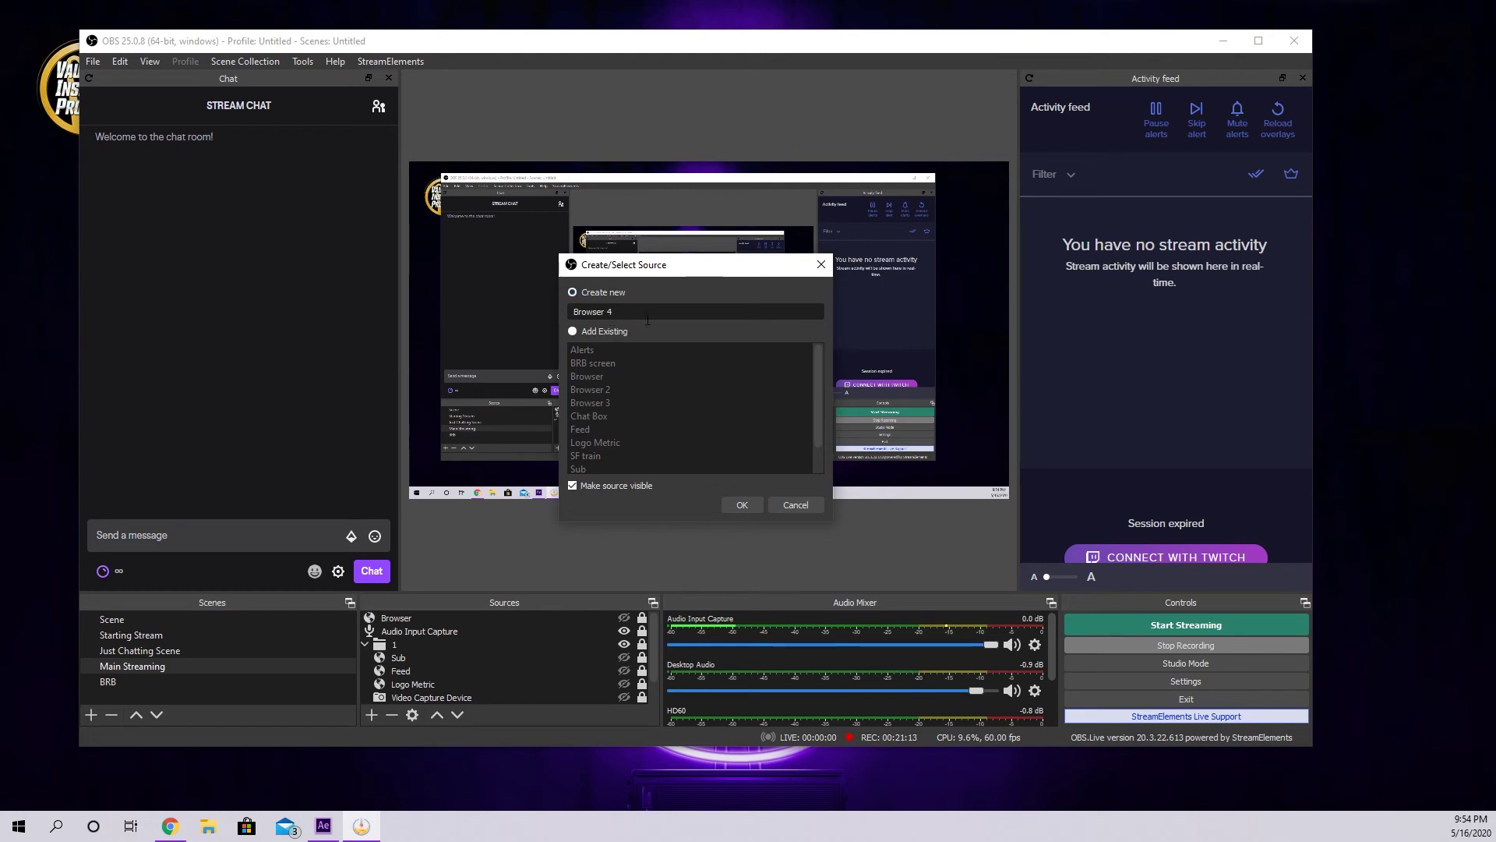
click(743, 506)
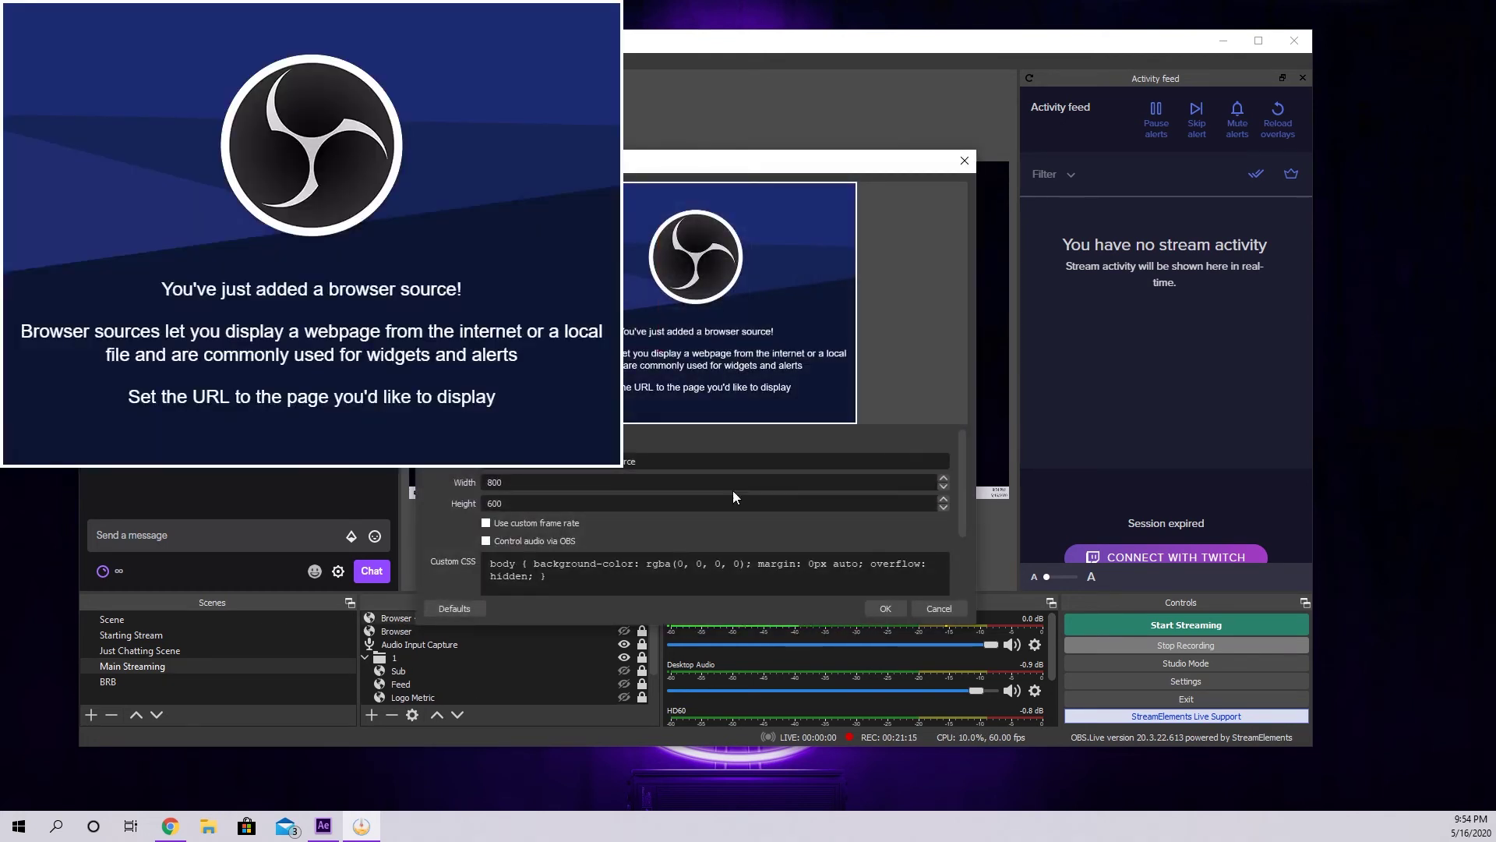
- Replace the new browser source's default URL with the copied StreamElements overlay URL containing the access token
drag(652, 461, 489, 461)
key(ctrl+v)
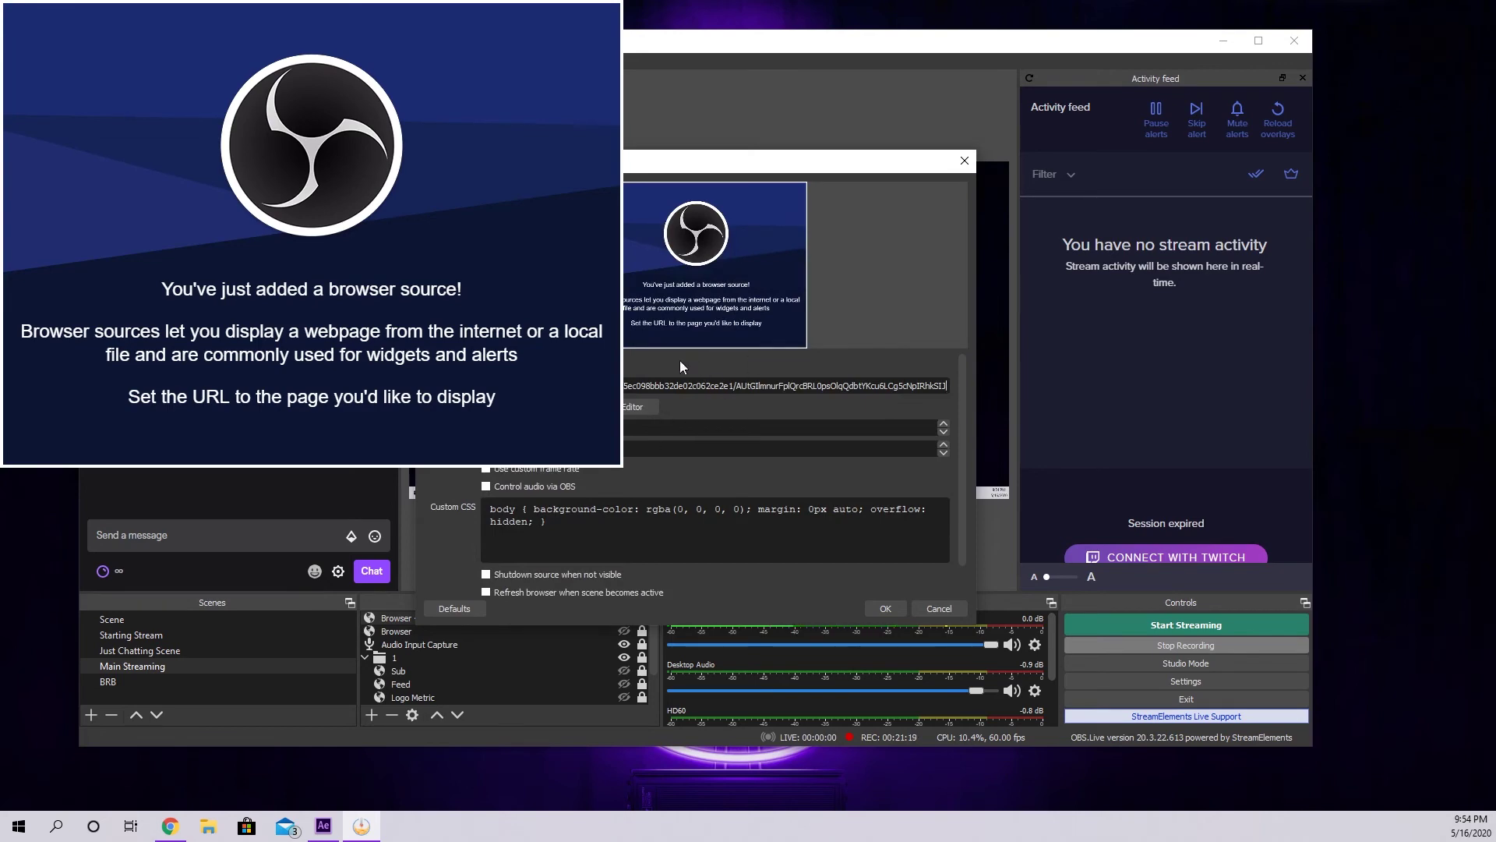